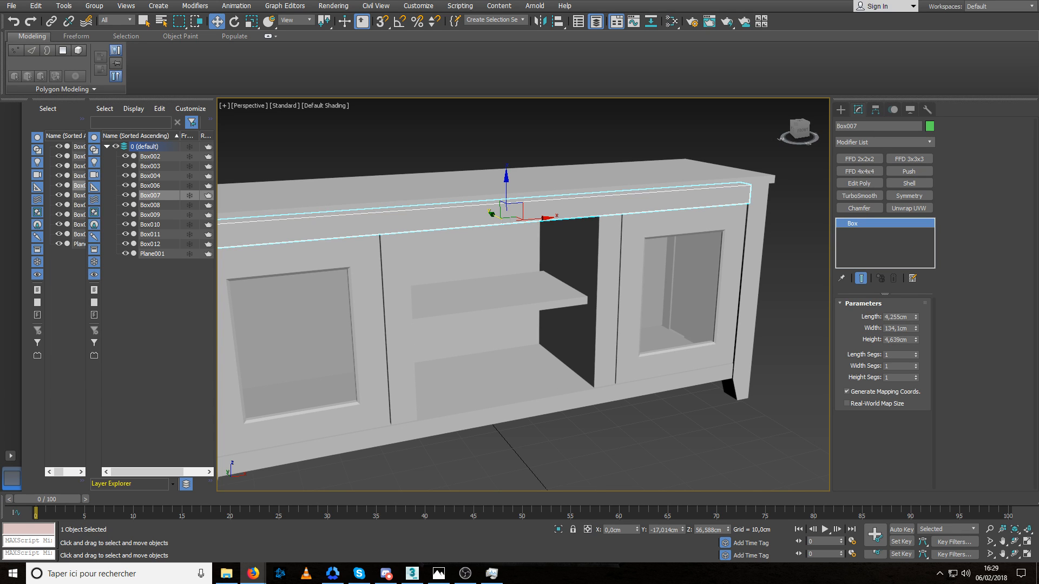
Convert the cabinet's upper front rail (Box007) to an Editable Poly.
scroll(493, 331, down, 3)
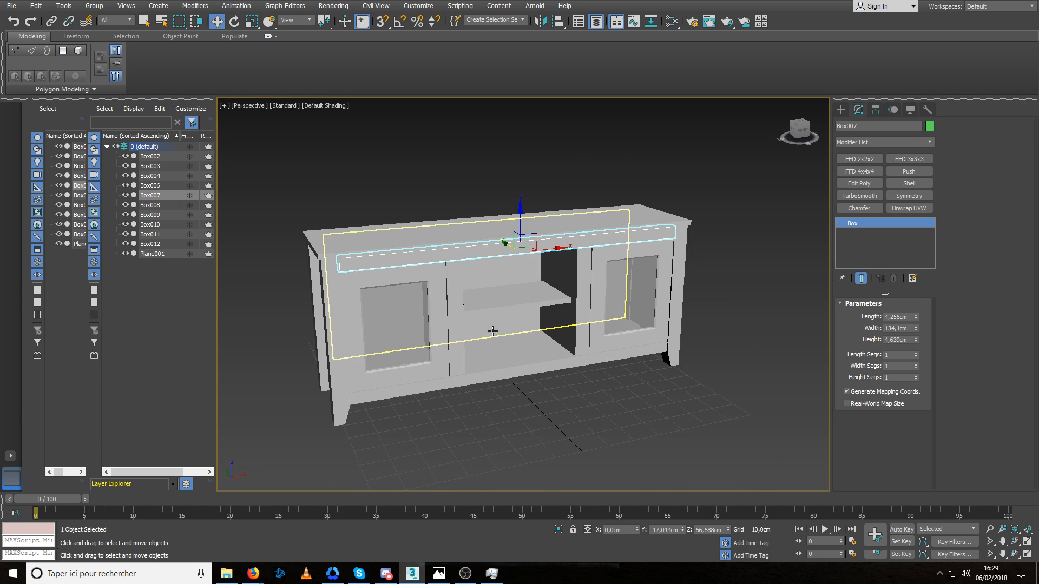
scroll(515, 312, up, 4)
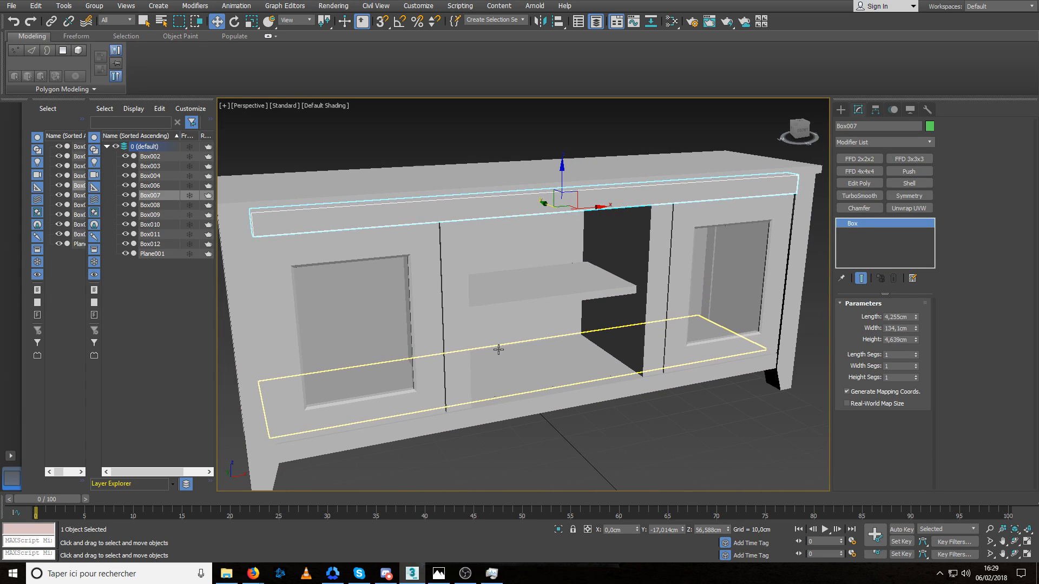
middle_drag(498, 350, 510, 355)
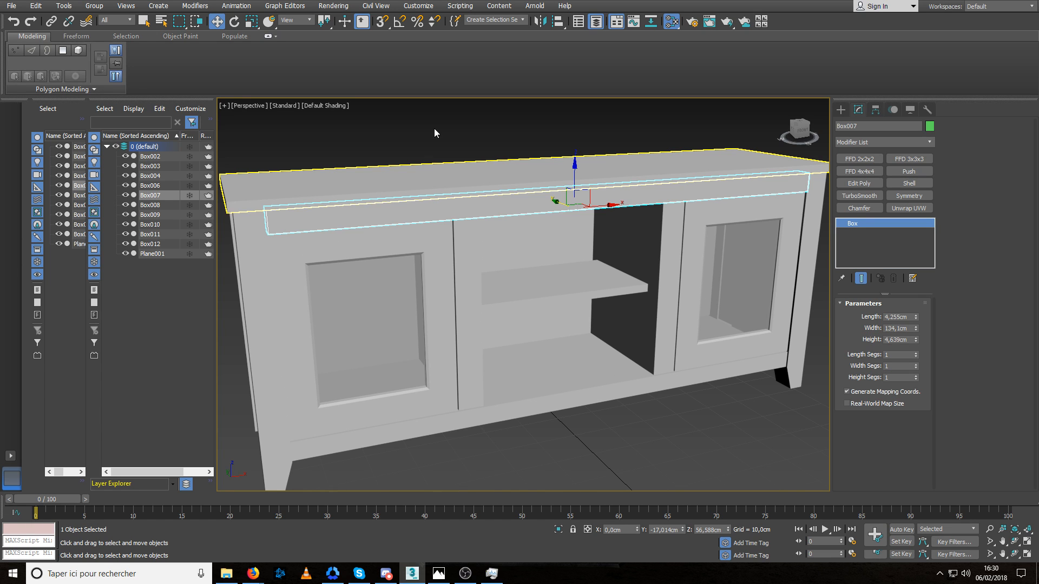
scroll(533, 306, down, 5)
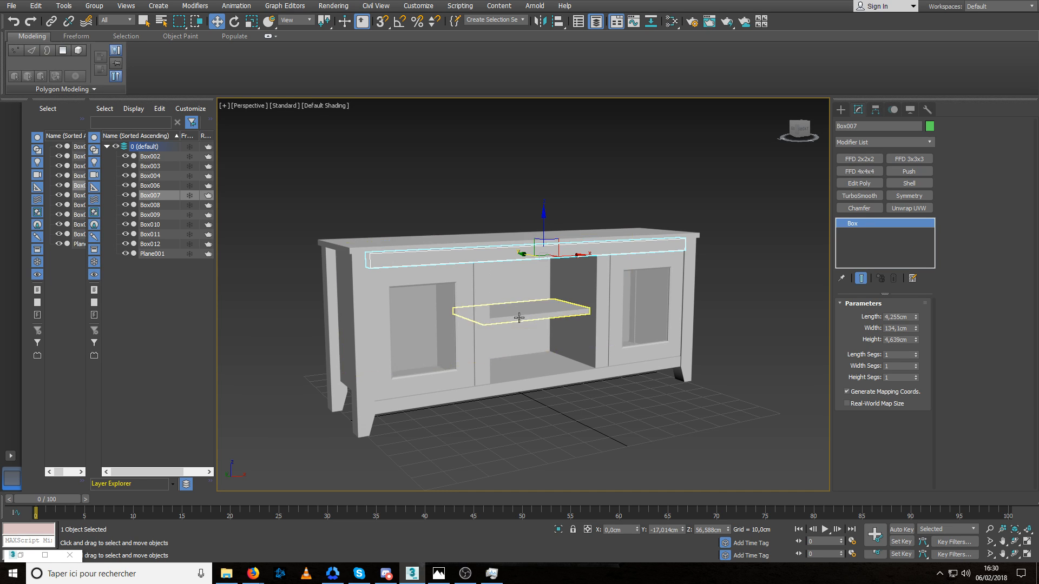
alt+middle_drag(519, 318, 523, 325)
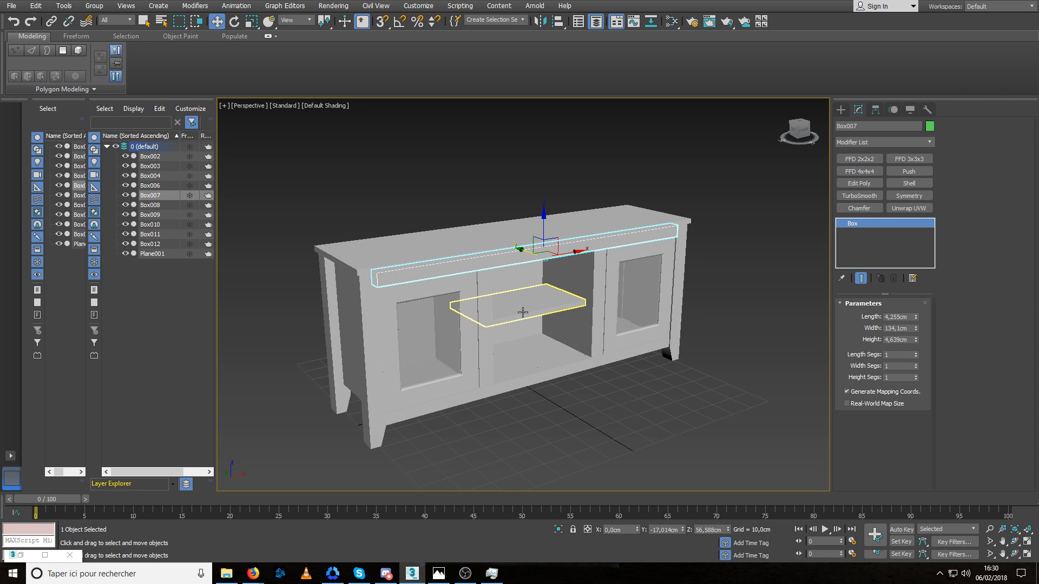
alt+middle_drag(558, 300, 492, 278)
scroll(545, 280, up, 6)
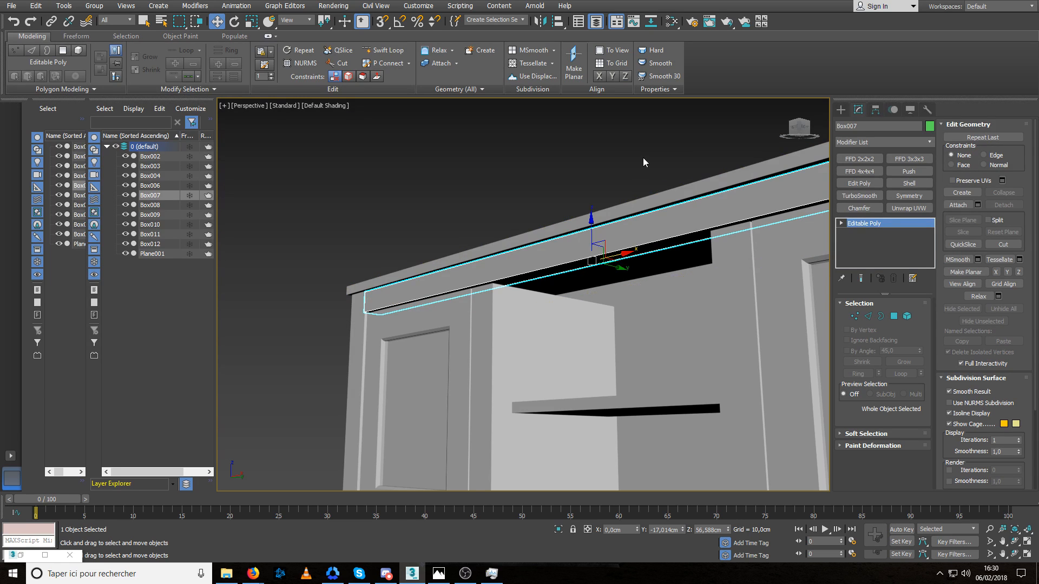
Isolate the front rail and delete its hidden rear and top polygons.
key(alt+q)
key(4)
click(453, 285)
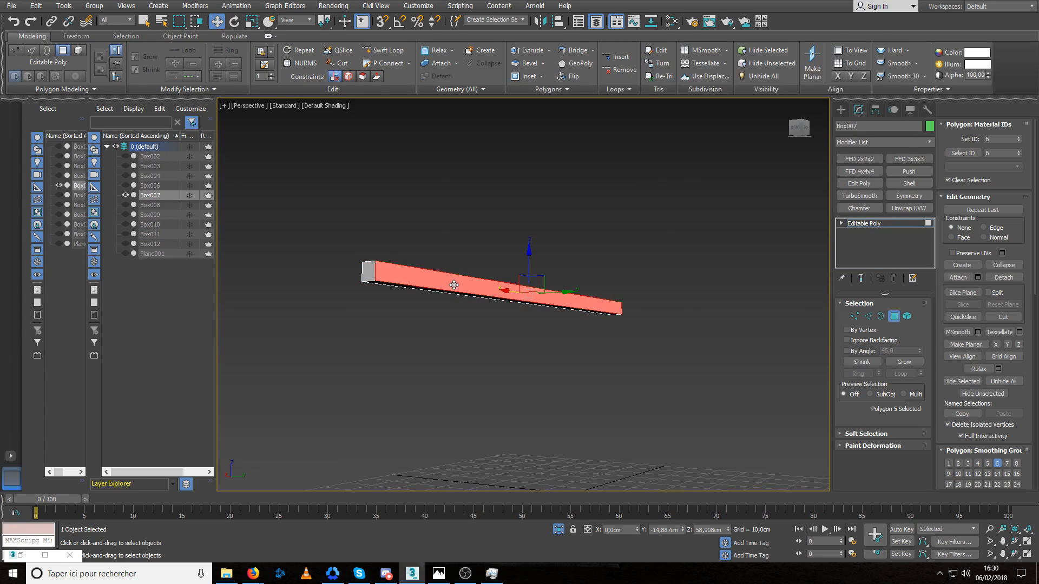
key(Delete)
alt+middle_drag(405, 269, 542, 368)
click(472, 338)
key(Delete)
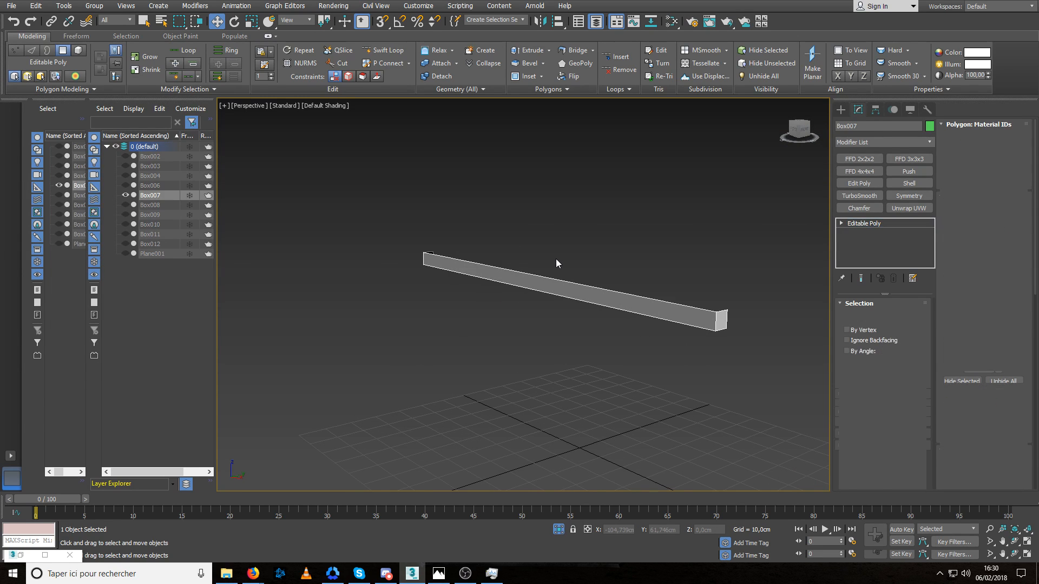
Compare the rail with the surrounding cabinet, then delete the polygons at both of its ends in isolation.
scroll(556, 259, up, 1)
key(alt+q)
alt+middle_drag(570, 289, 695, 315)
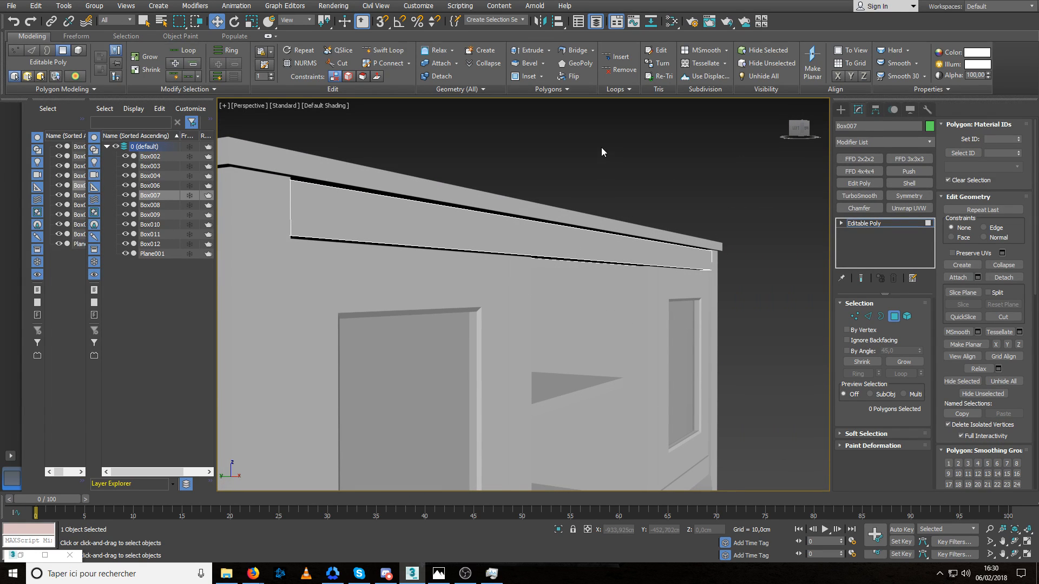
key(alt+q)
alt+middle_drag(425, 317, 461, 323)
click(429, 304)
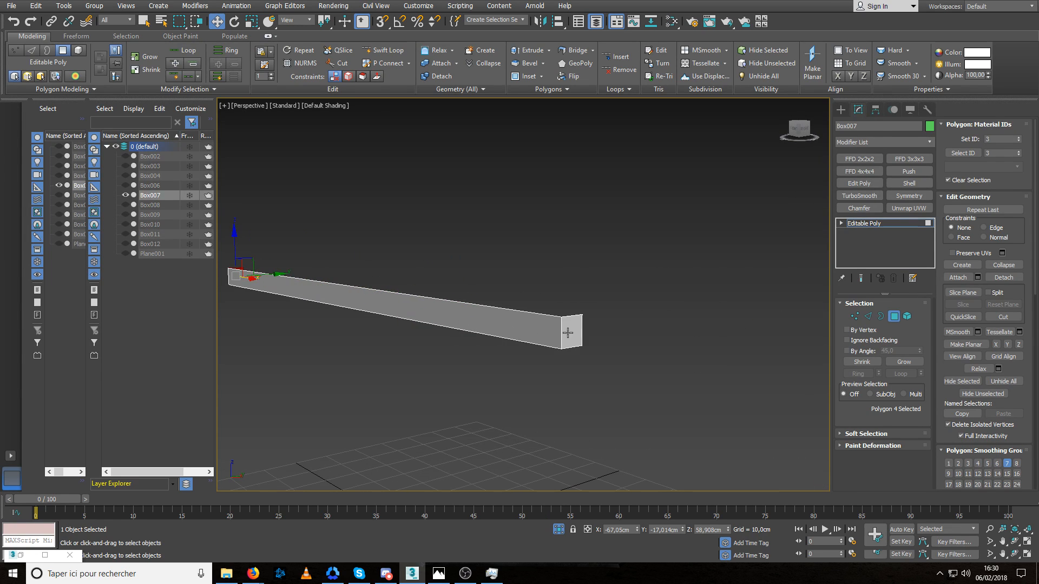
click(568, 333)
key(Delete)
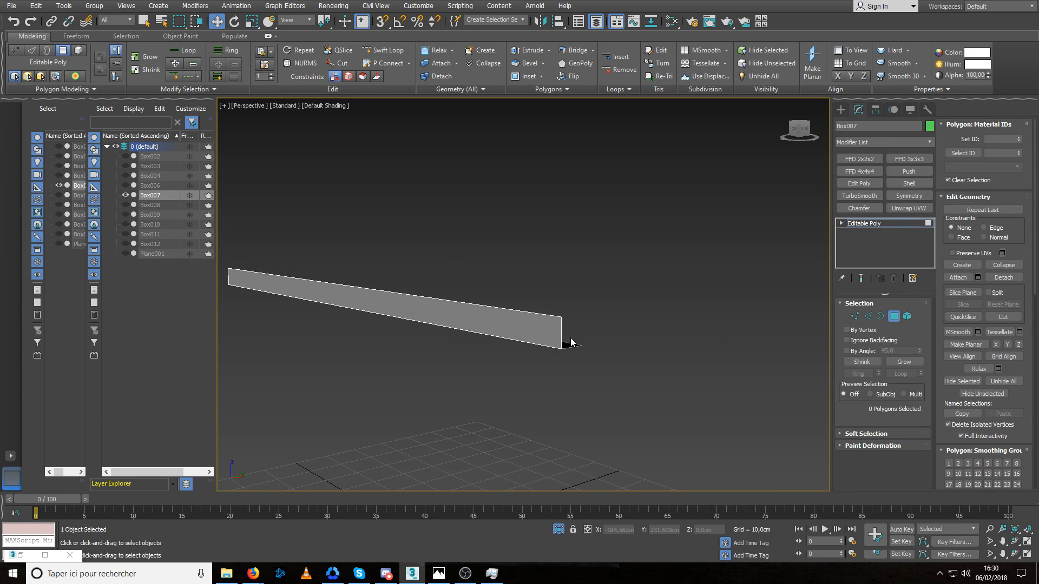
Extend the rail's top front edge slightly up and back to form a narrow bevel strip.
key(2)
click(477, 305)
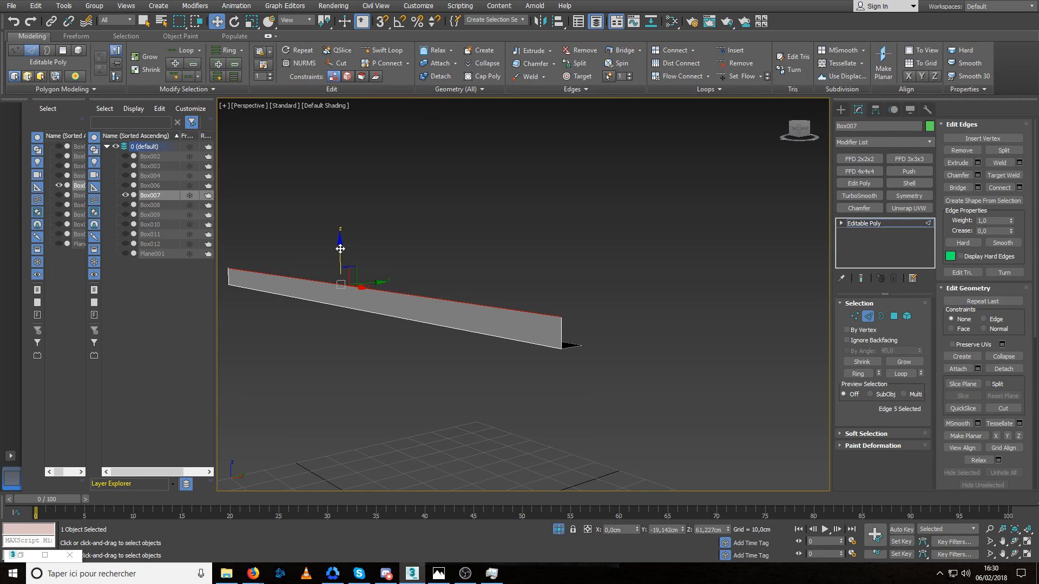
scroll(359, 297, up, 4)
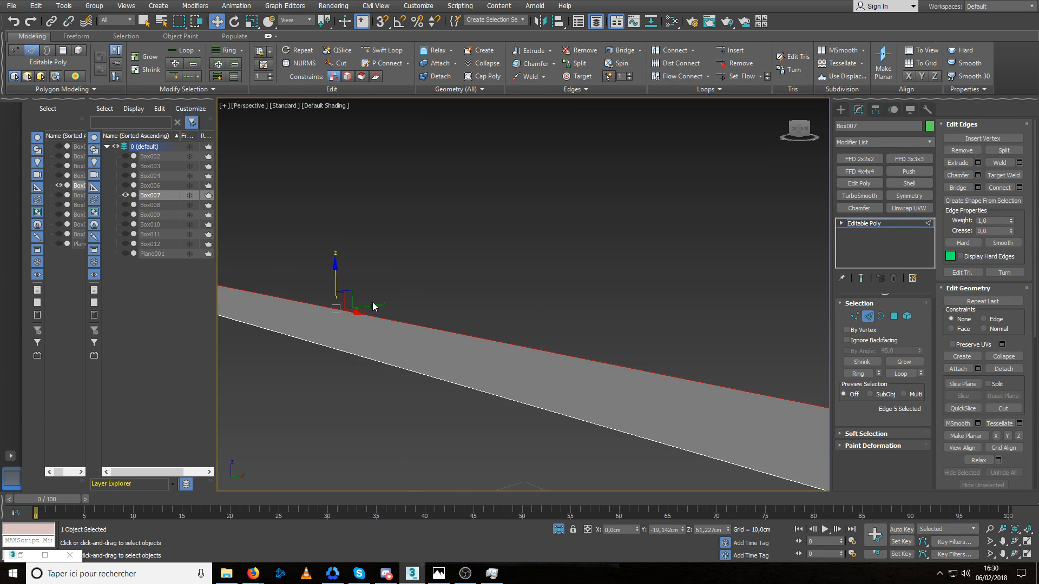
alt+middle_drag(373, 307, 353, 294)
shift+drag(356, 293, 338, 278)
Extend the rail's bottom rear edge along Y to form a panel reaching back inside the cabinet.
click(410, 304)
click(723, 456)
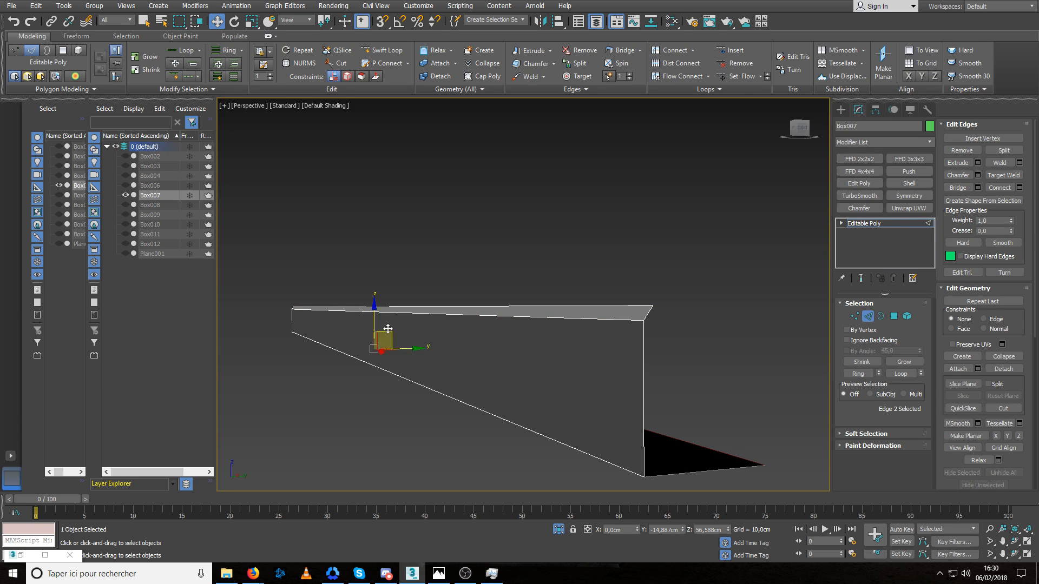
shift+drag(374, 317, 374, 296)
shift+drag(411, 329, 625, 329)
scroll(636, 388, down, 4)
alt+middle_drag(636, 387, 694, 359)
key(4)
click(628, 311)
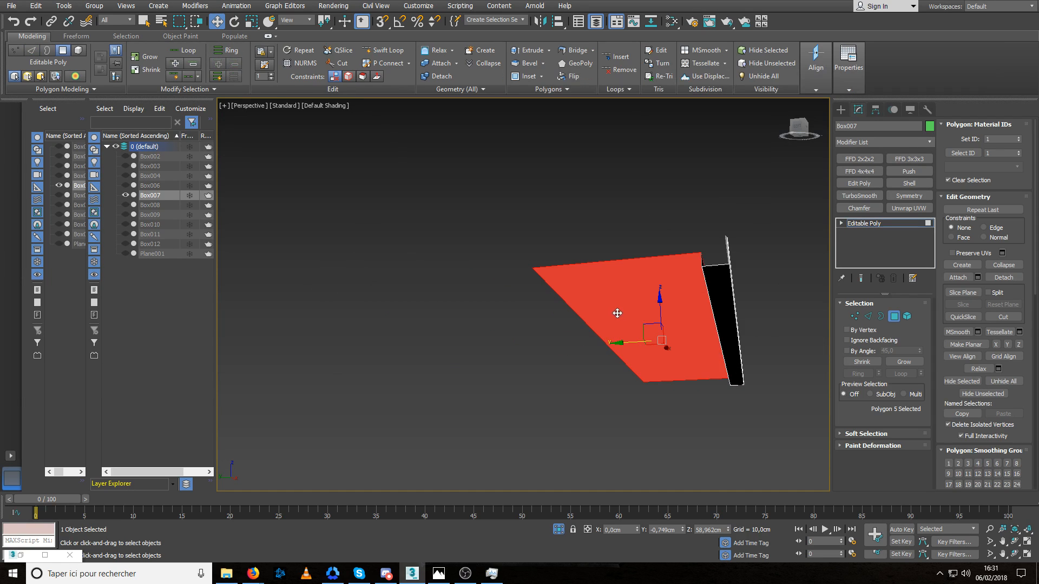
alt+middle_drag(660, 306, 505, 332)
Leave isolation and move the inner panel's rear edge along Y to meet the cabinet's back, then finish editing the rail.
key(alt+q)
key(2)
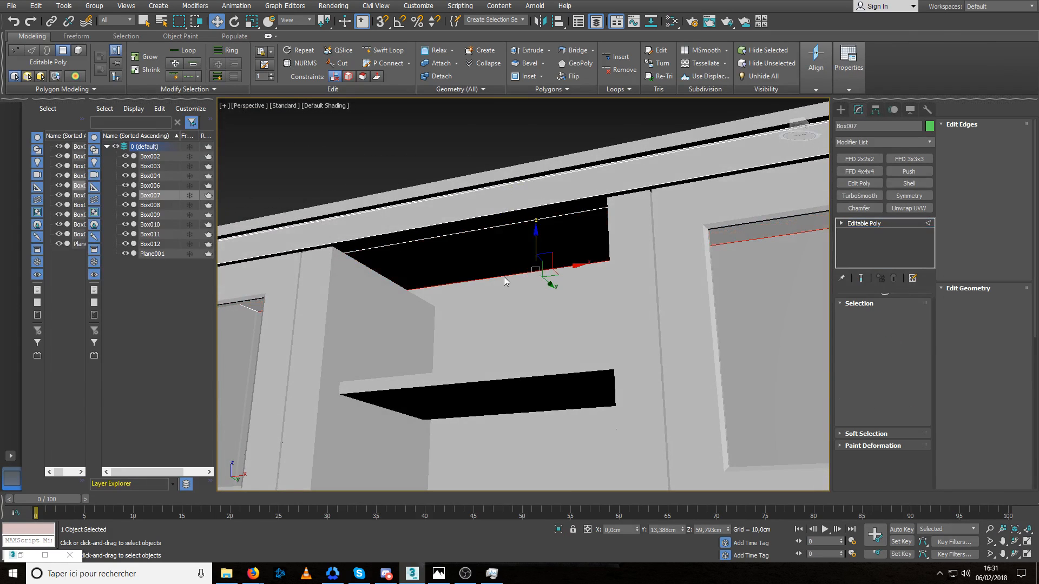
alt+middle_drag(505, 277, 539, 290)
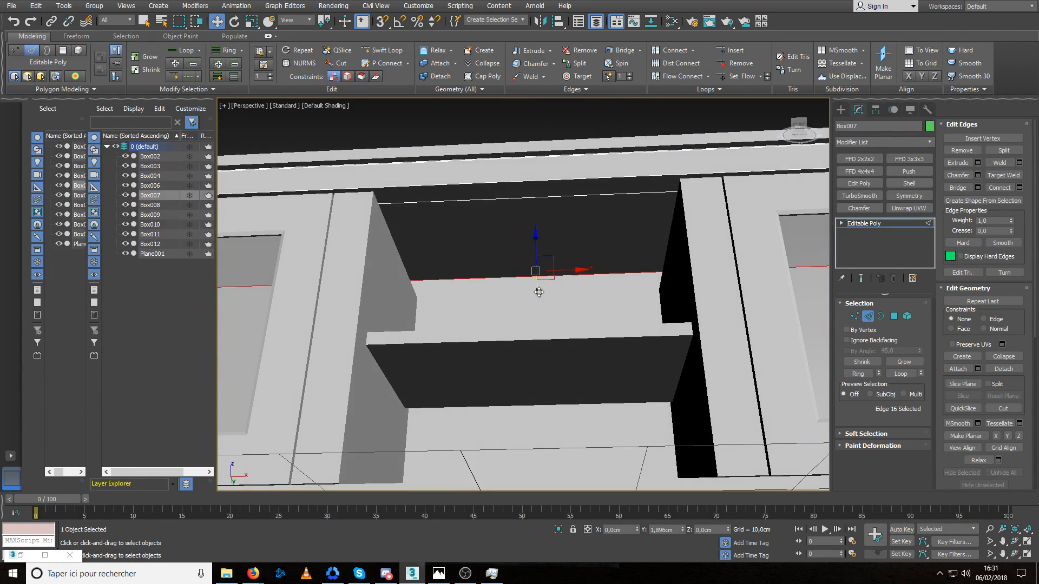
drag(538, 293, 540, 296)
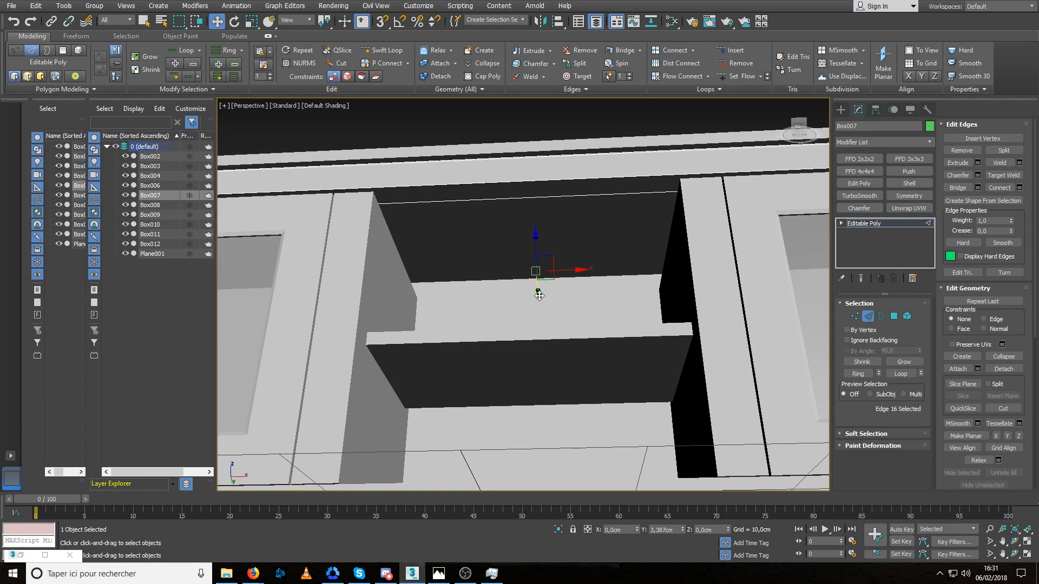
alt+middle_drag(539, 296, 624, 329)
scroll(623, 360, down, 5)
scroll(627, 343, up, 6)
click(624, 329)
click(868, 317)
click(763, 208)
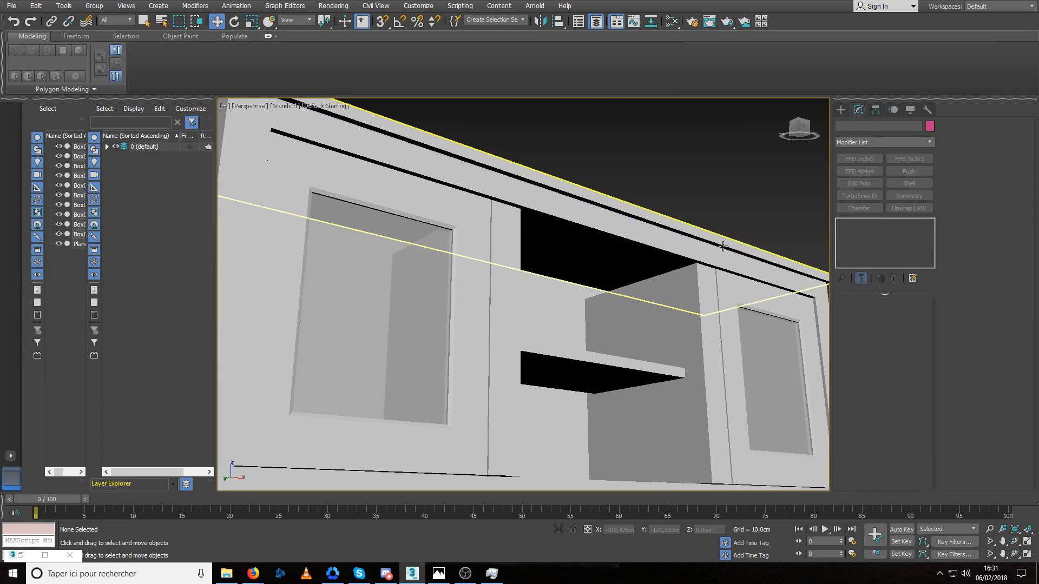
Select the front rail again and shift its front and bevel polygons slightly along Y.
mouse_move(674, 254)
alt+middle_down()
mouse_move(663, 266)
mouse_move(675, 268)
alt+middle_up()
scroll(625, 238, up, 6)
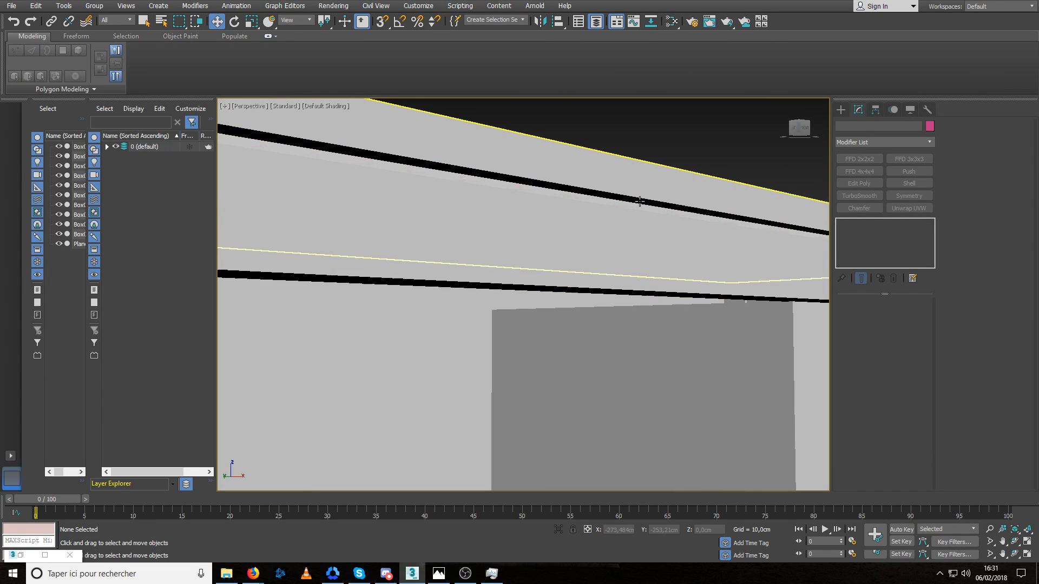
click(624, 242)
mouse_move(624, 241)
alt+middle_down()
mouse_move(591, 229)
mouse_move(639, 245)
alt+middle_up()
scroll(590, 229, up, 3)
key(2)
click(596, 200)
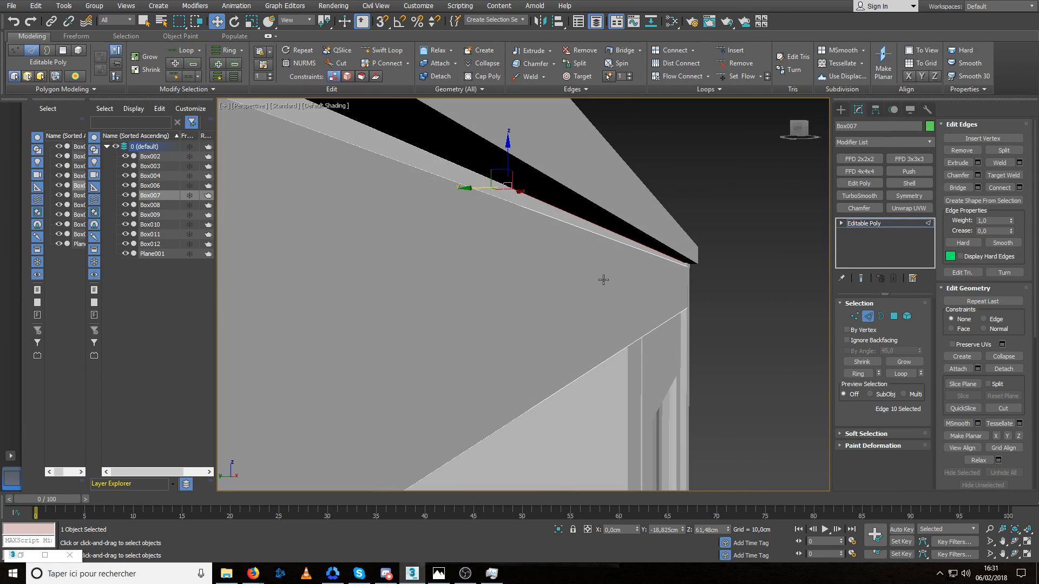
key(4)
click(579, 233)
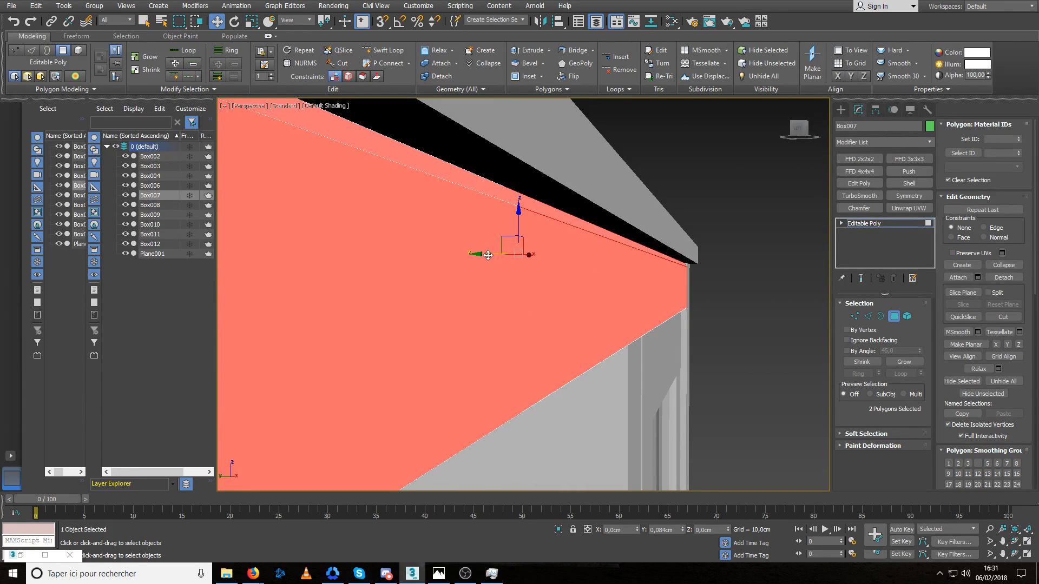
mouse_move(488, 255)
mouse_down()
mouse_move(442, 257)
mouse_move(481, 254)
mouse_up()
key(ctrl+z)
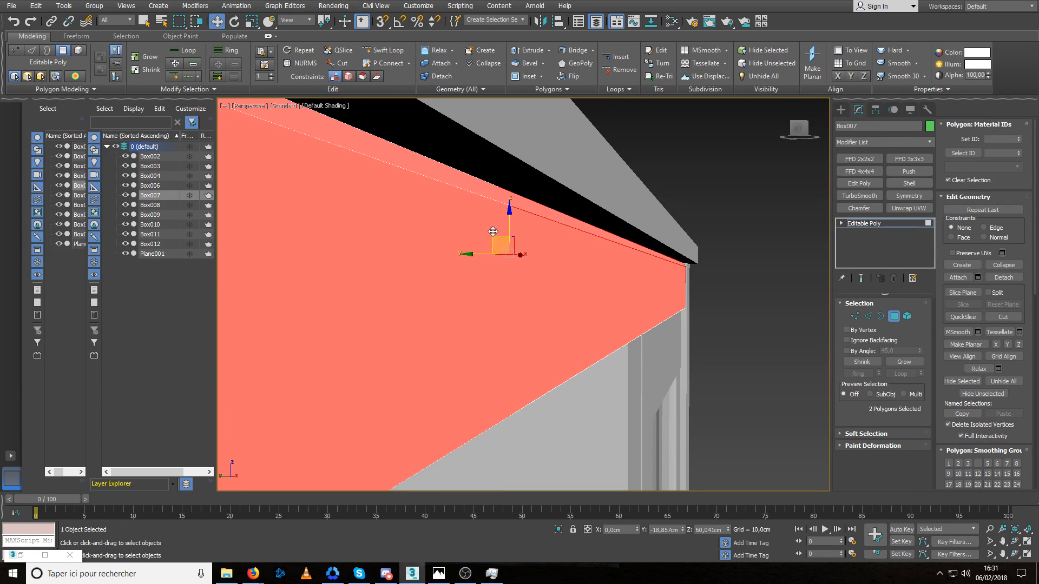
Move the upper edge of the rail's bevel strip slightly closer to the tabletop, then exit edge editing and deselect the rail.
click(493, 200)
click(481, 247)
click(489, 196)
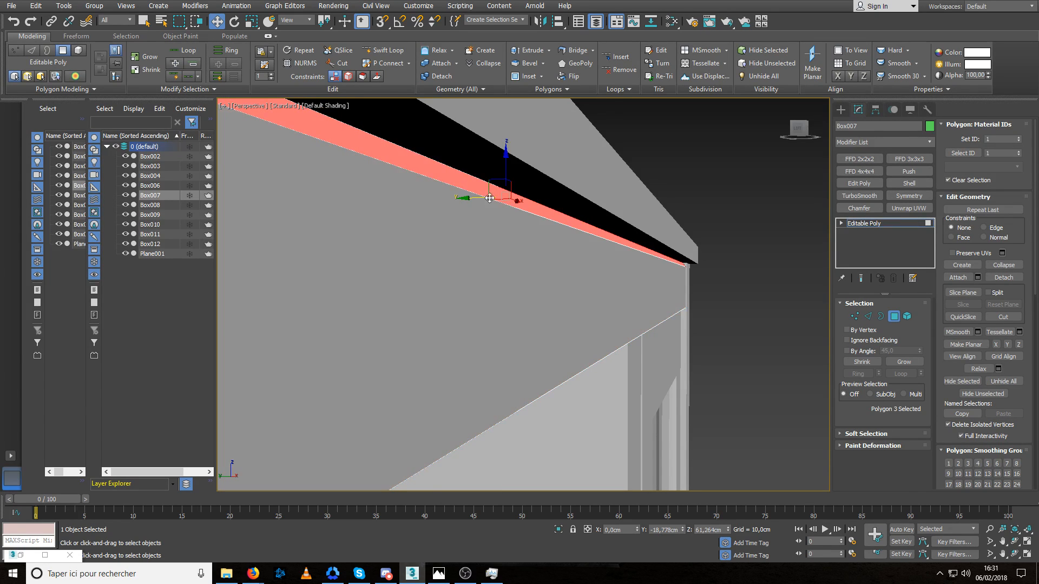
key(2)
click(476, 178)
drag(498, 158, 494, 157)
scroll(483, 260, down, 4)
scroll(503, 280, down, 5)
alt+middle_drag(507, 287, 514, 290)
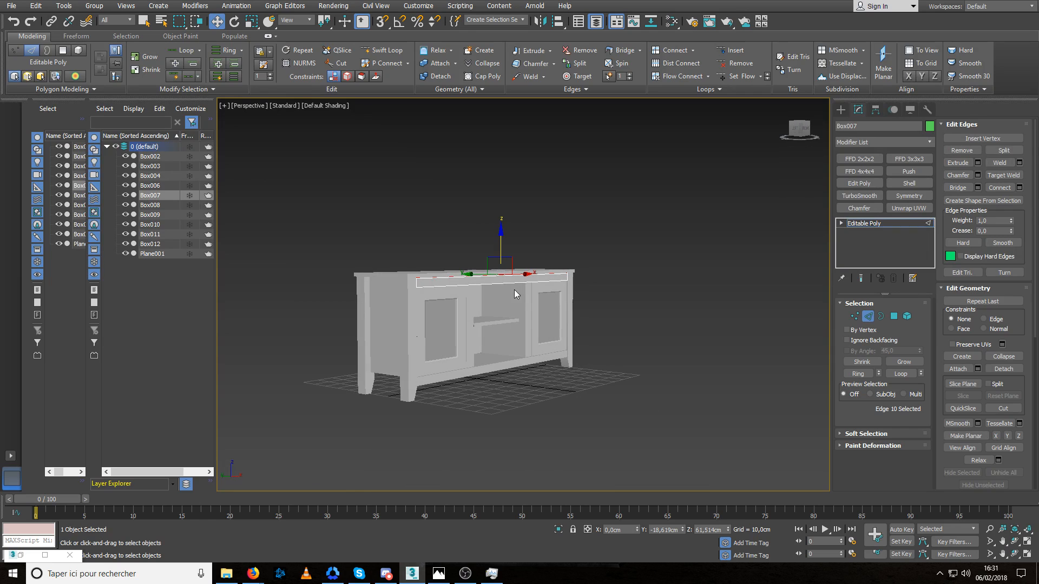
click(867, 316)
click(770, 301)
Examine the finished rail, the door frames and the inner dividers from several angles around the cabinet.
scroll(510, 278, up, 10)
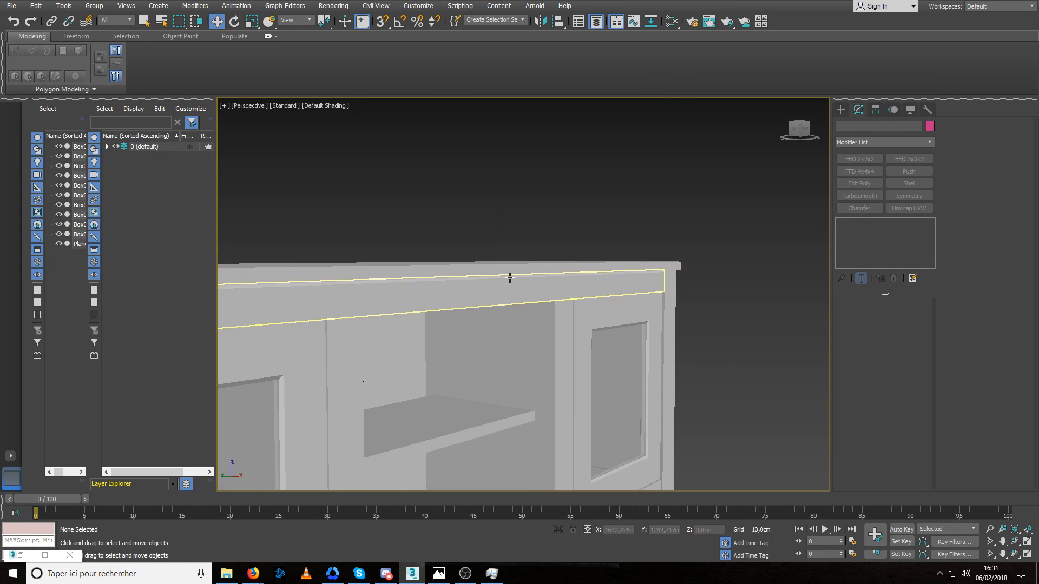
scroll(494, 302, down, 8)
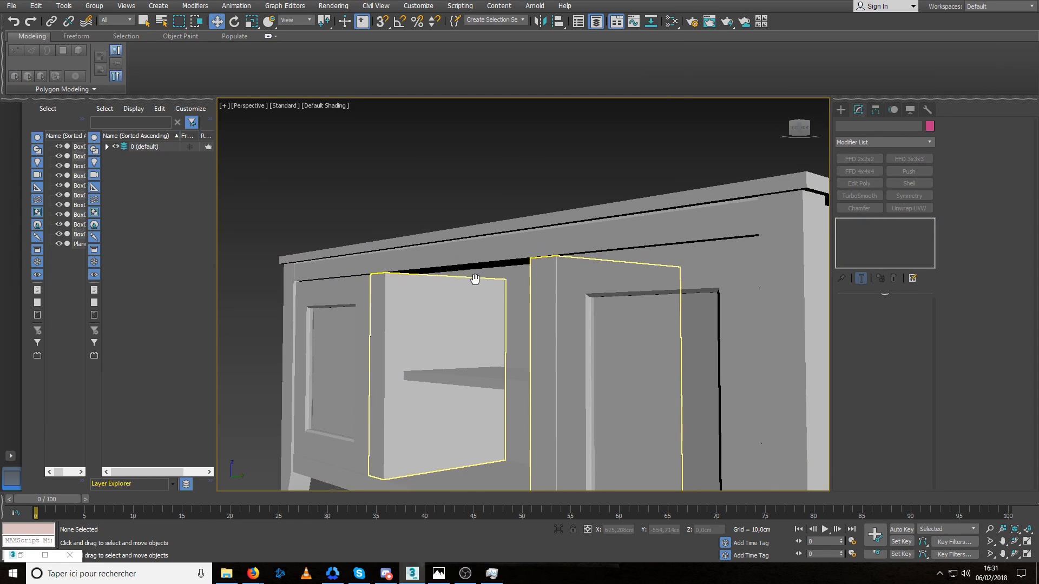
middle_drag(495, 320, 474, 301)
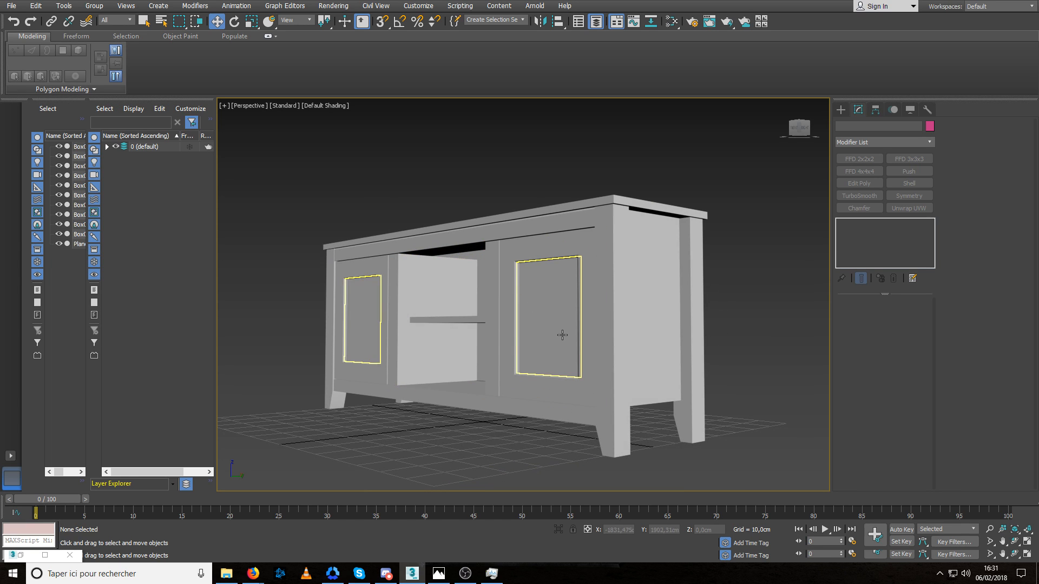
alt+middle_drag(566, 335, 594, 352)
click(606, 353)
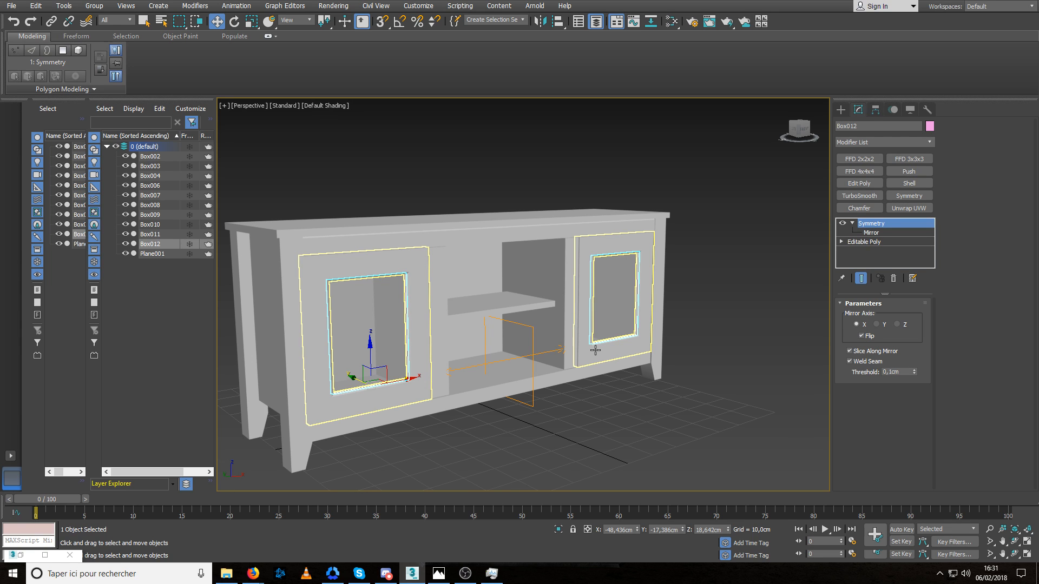
alt+middle_drag(595, 350, 498, 337)
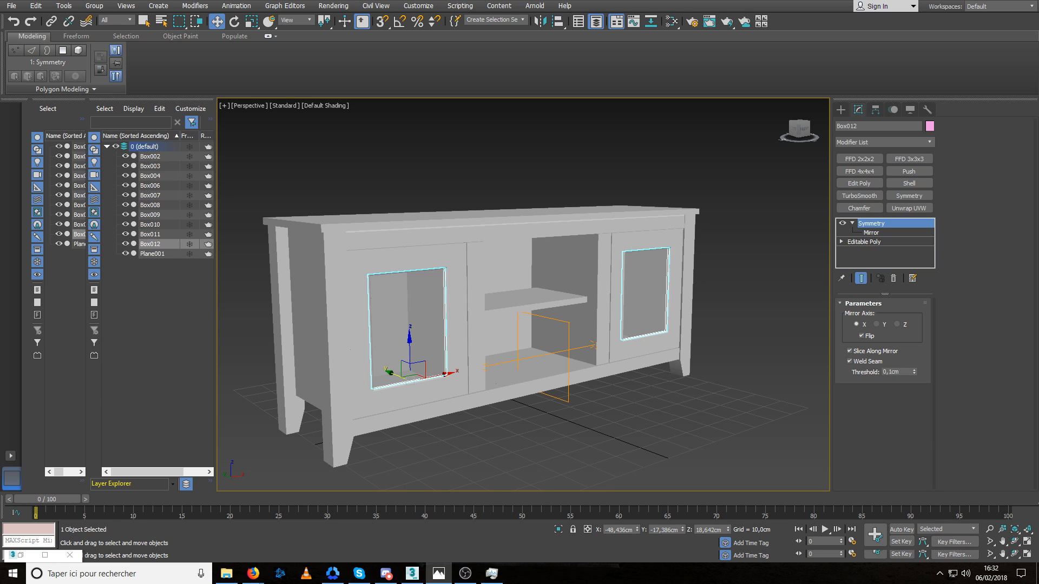
middle_drag(645, 337, 658, 345)
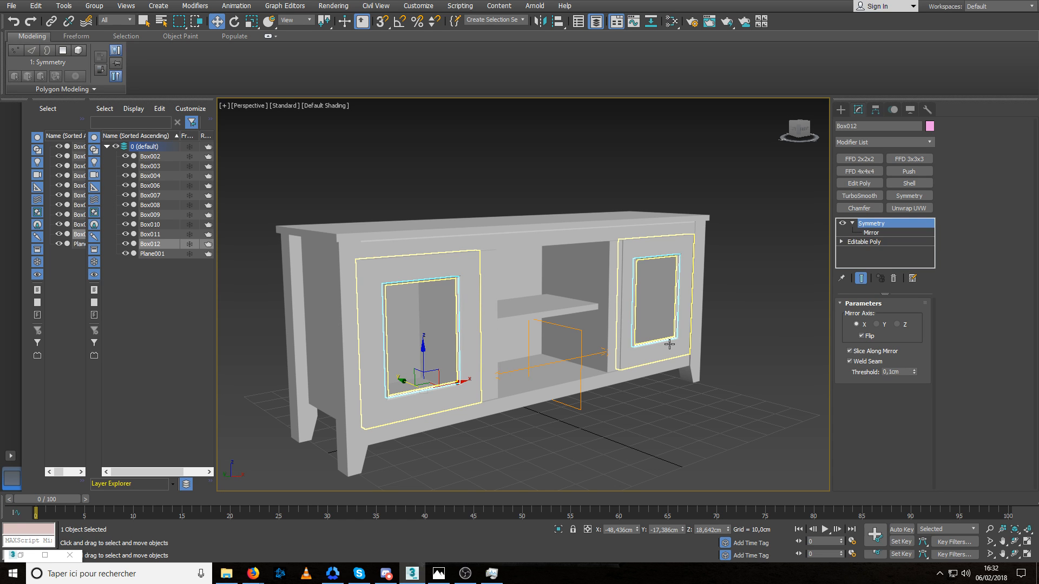
alt+middle_drag(580, 362, 566, 375)
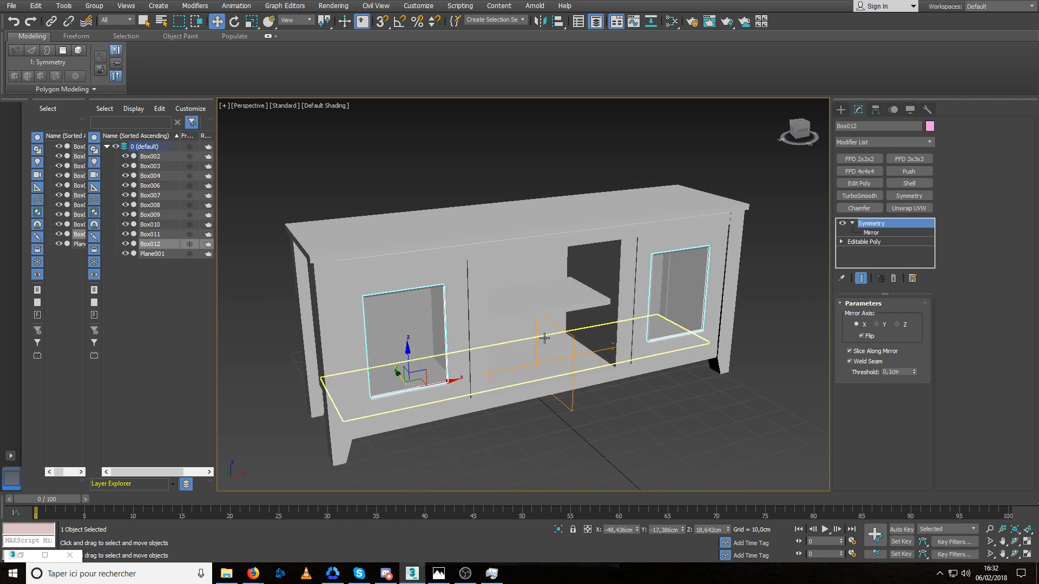
click(480, 315)
alt+middle_drag(480, 315, 459, 342)
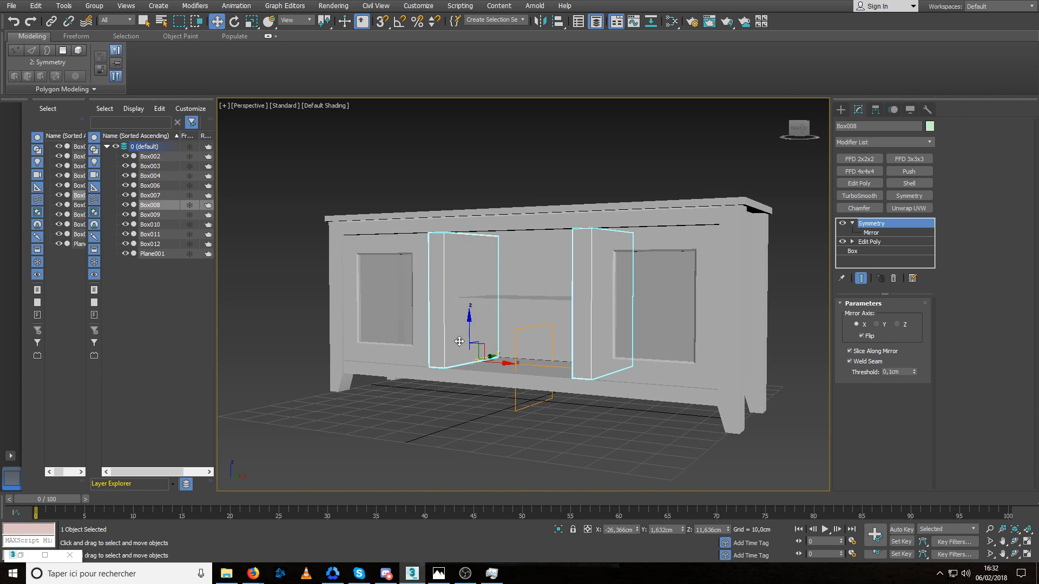
scroll(494, 274, up, 5)
scroll(501, 309, down, 6)
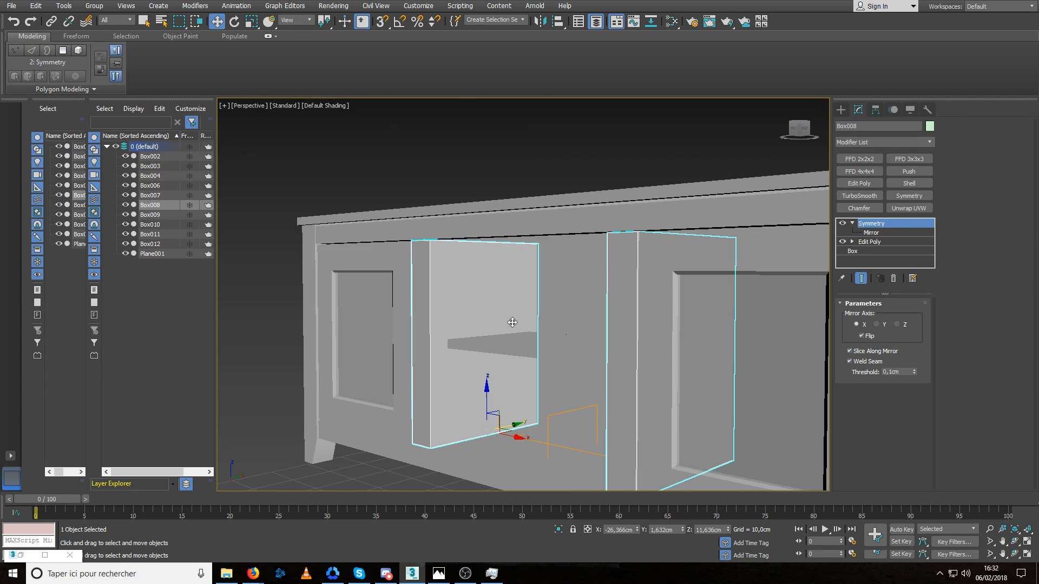
click(325, 122)
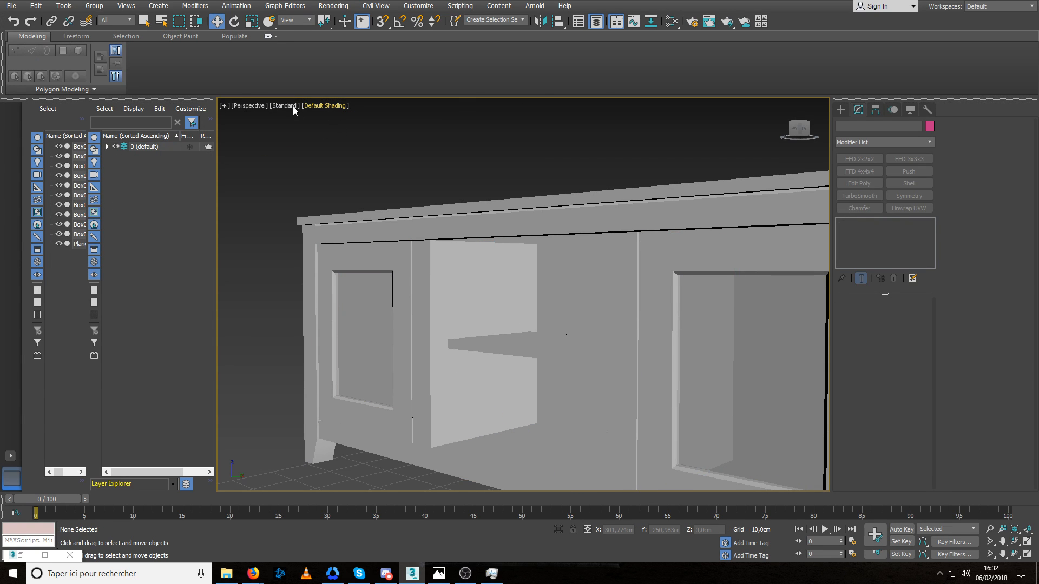
Preview the cabinet in High Quality viewport rendering, then set the viewport back to Standard.
click(293, 106)
click(314, 111)
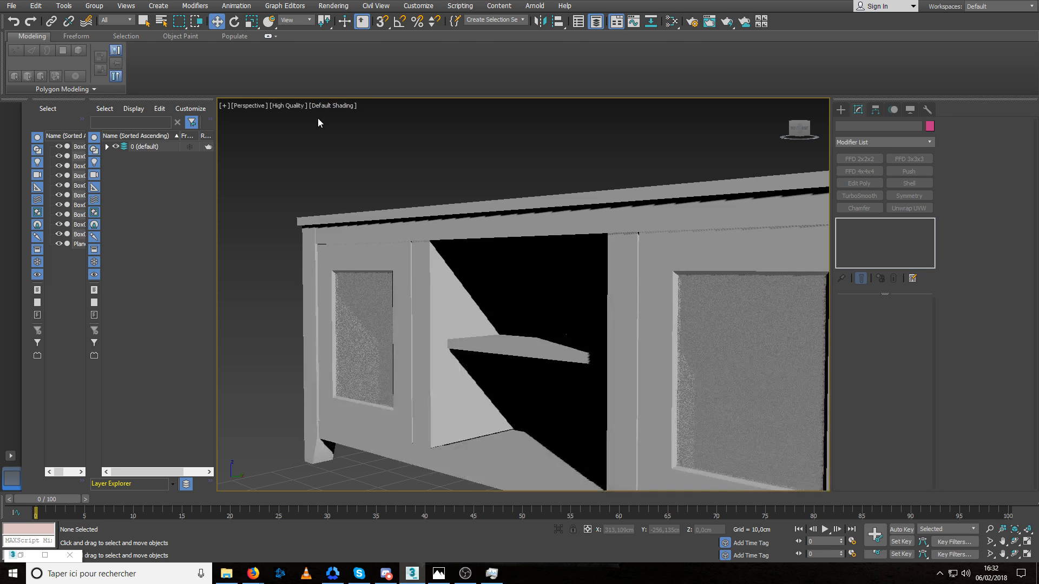
scroll(446, 279, down, 5)
alt+middle_drag(446, 278, 485, 309)
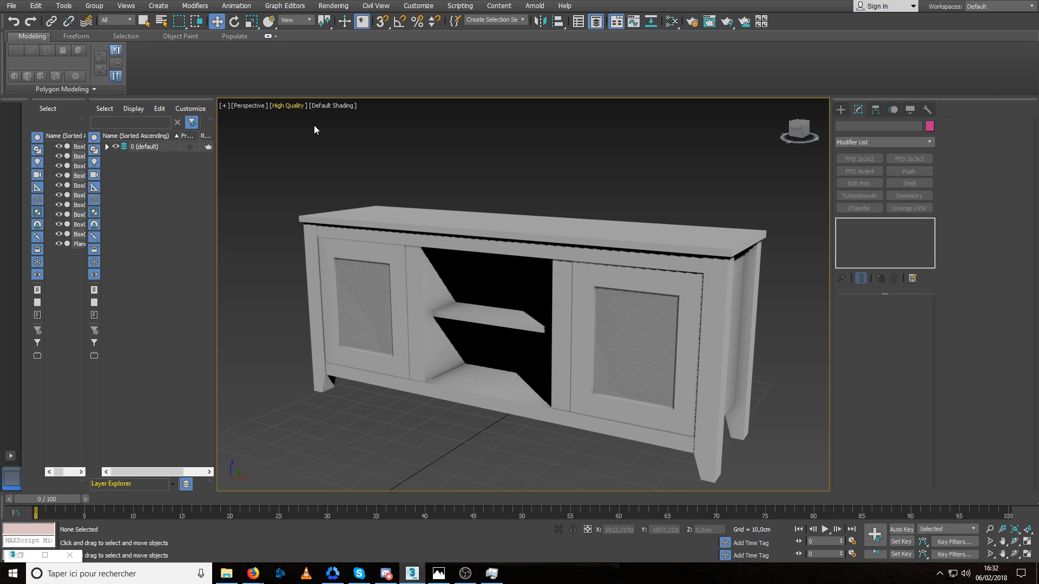
key(shift+F3)
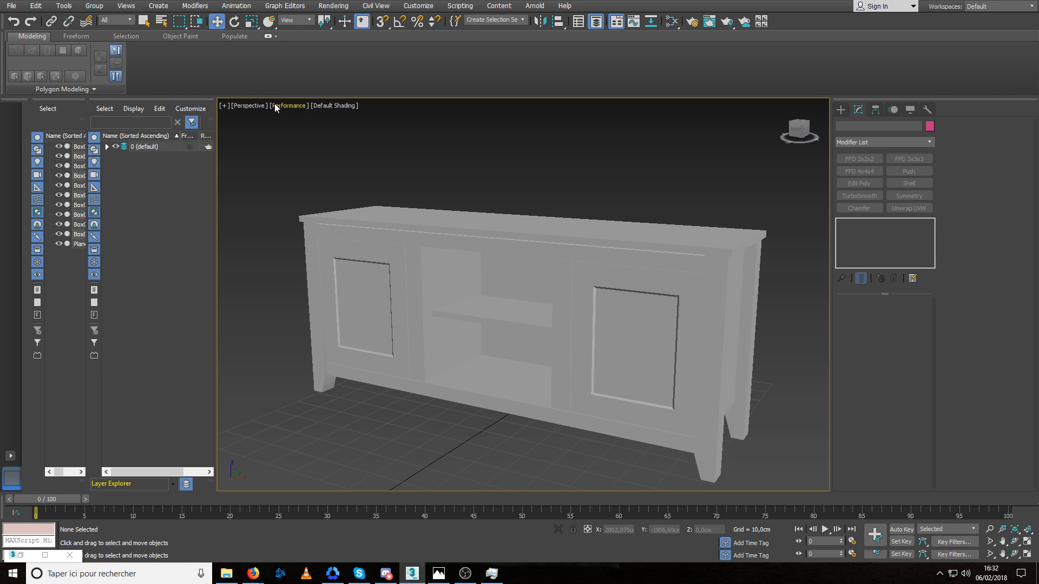
click(284, 108)
click(316, 131)
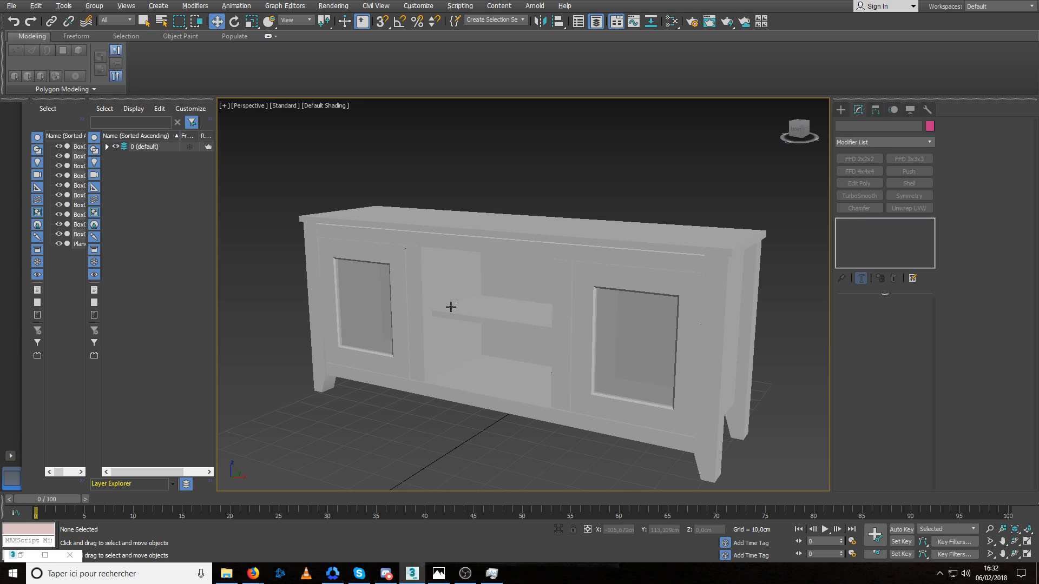
Select the front rail object and delete its horizontal polygon spanning back beneath the tabletop.
alt+middle_drag(449, 307, 428, 317)
click(516, 313)
scroll(520, 279, up, 5)
click(519, 279)
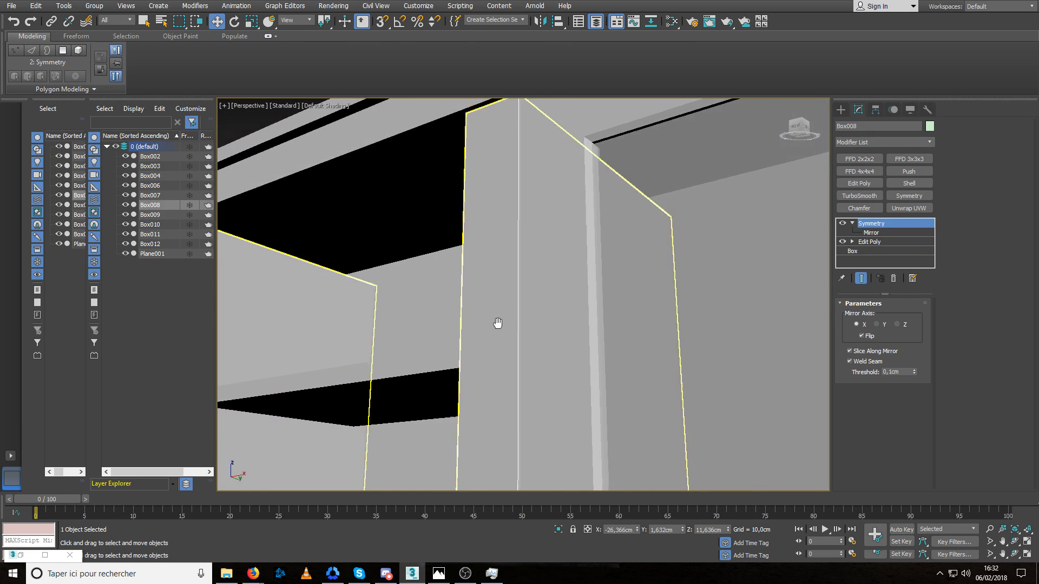
middle_drag(496, 324, 602, 338)
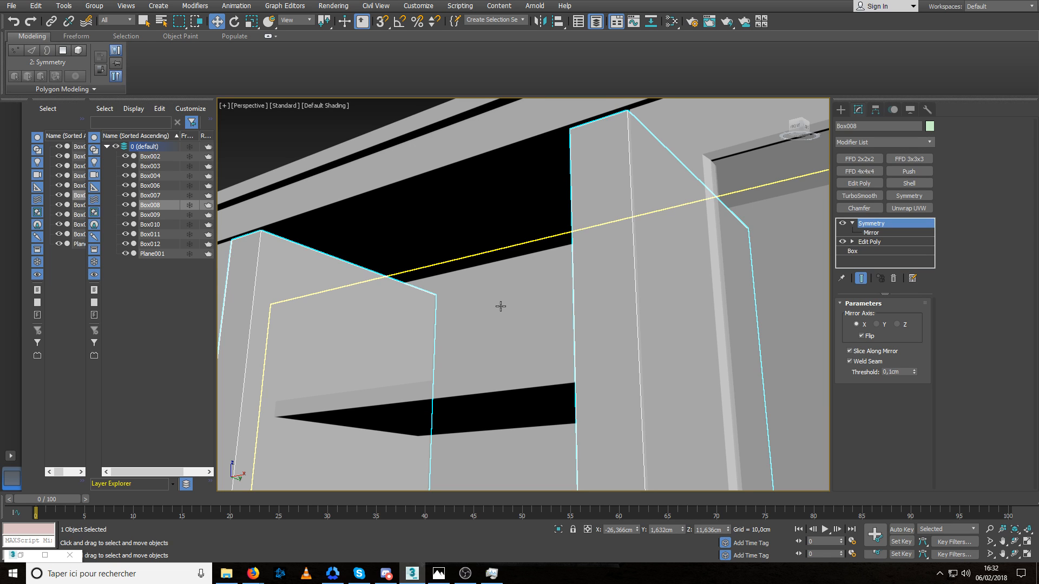
click(502, 214)
alt+middle_drag(497, 249, 578, 253)
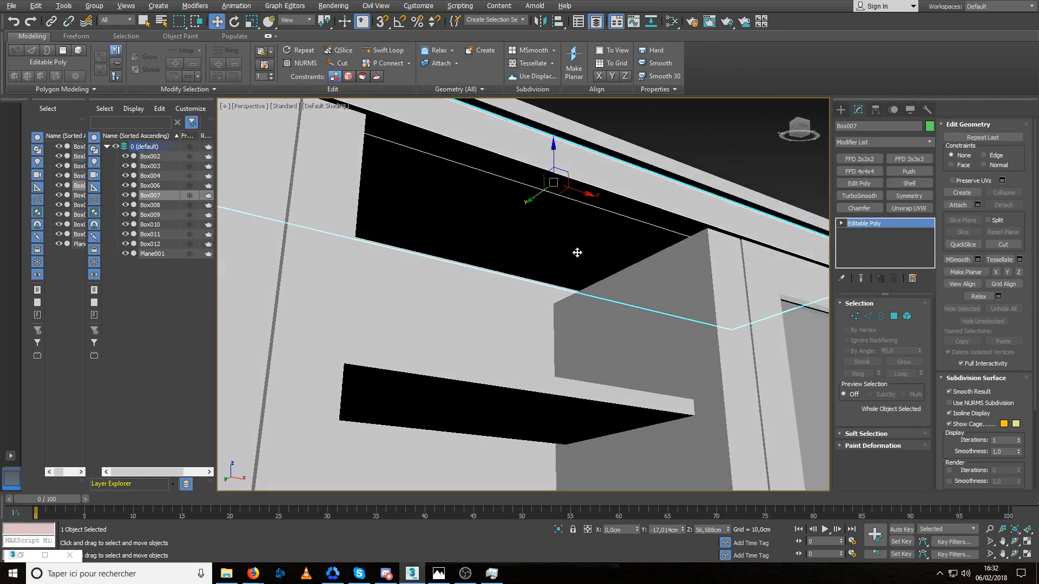
key(4)
click(539, 238)
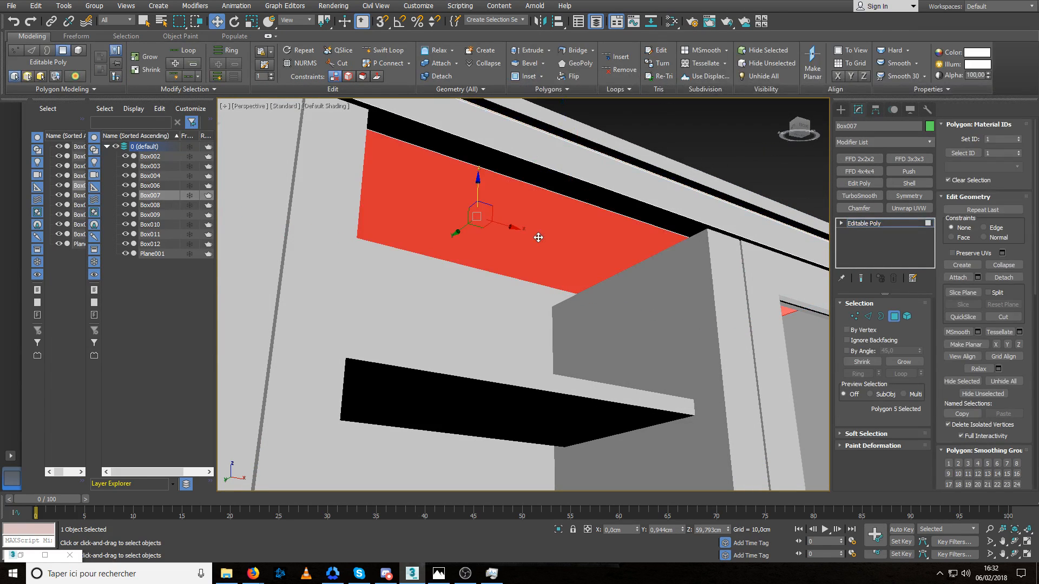
key(Delete)
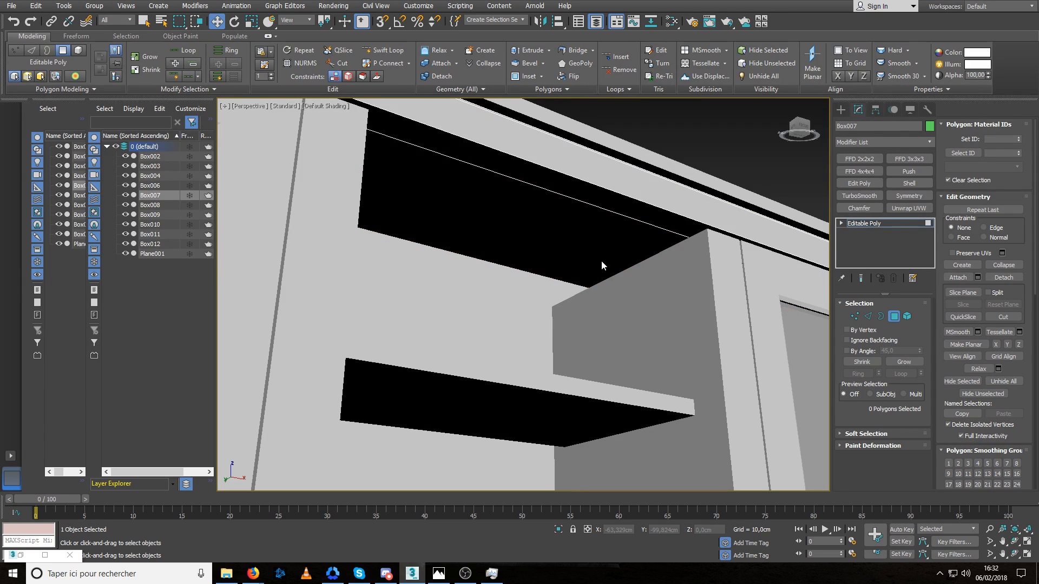
Isolate the front rail and delete its vertical rear polygon.
alt+middle_drag(601, 261, 643, 266)
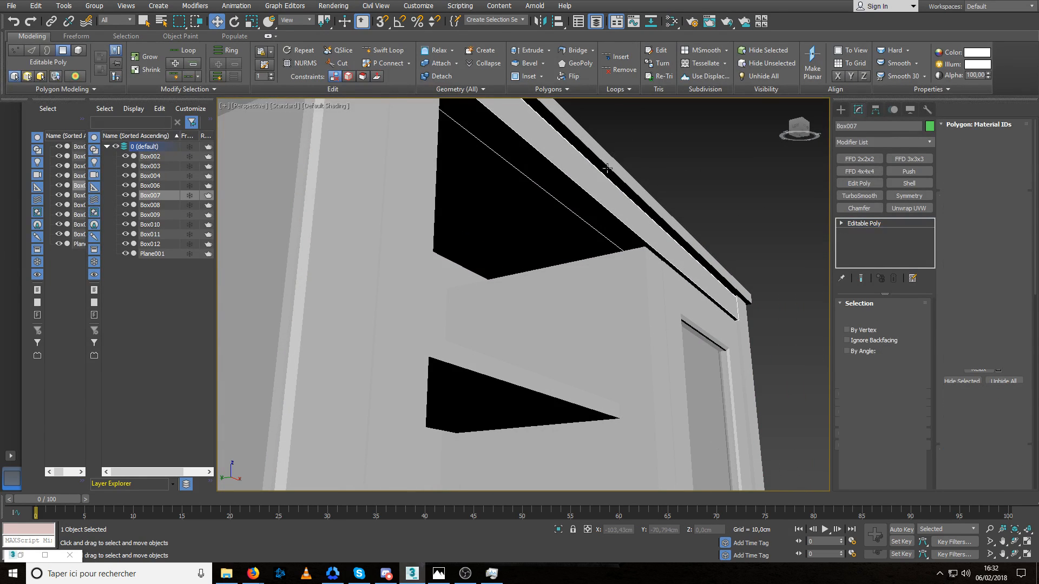
key(alt+q)
alt+middle_drag(525, 253, 589, 280)
click(592, 280)
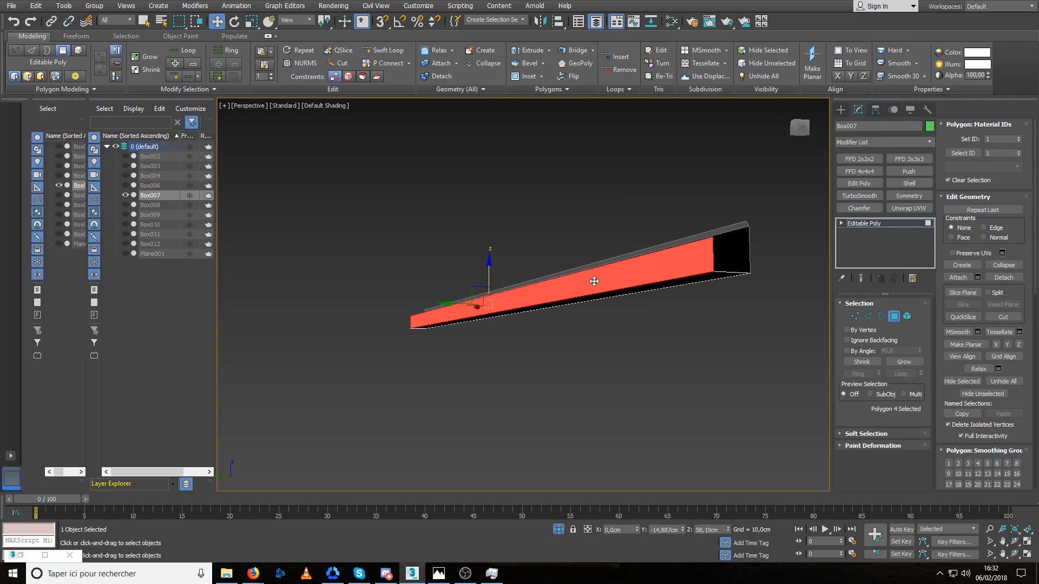
key(Delete)
Move the rail's lower rear edge along Y to the cabinet's back, leaving isolation to fine-tune it, then finish edge editing and deselect.
key(2)
click(615, 289)
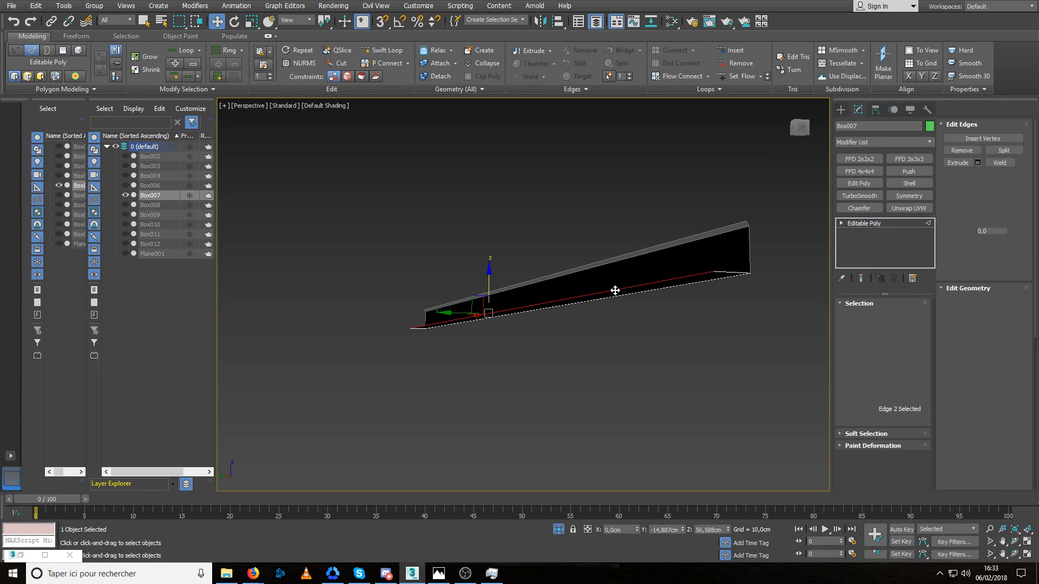
alt+middle_drag(615, 290, 504, 302)
shift+drag(504, 302, 452, 313)
key(alt+q)
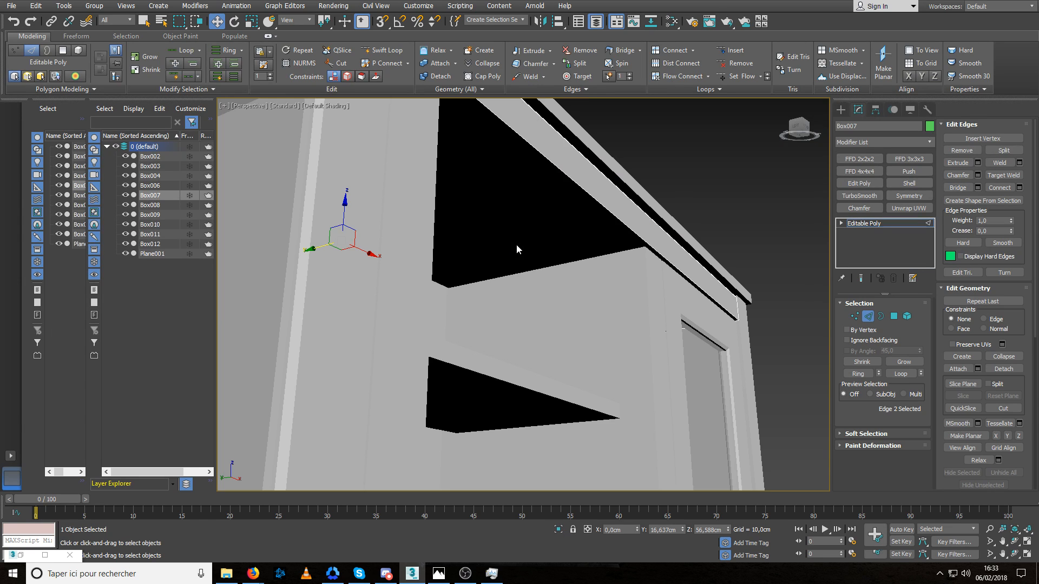
alt+middle_drag(516, 244, 491, 294)
drag(329, 254, 333, 251)
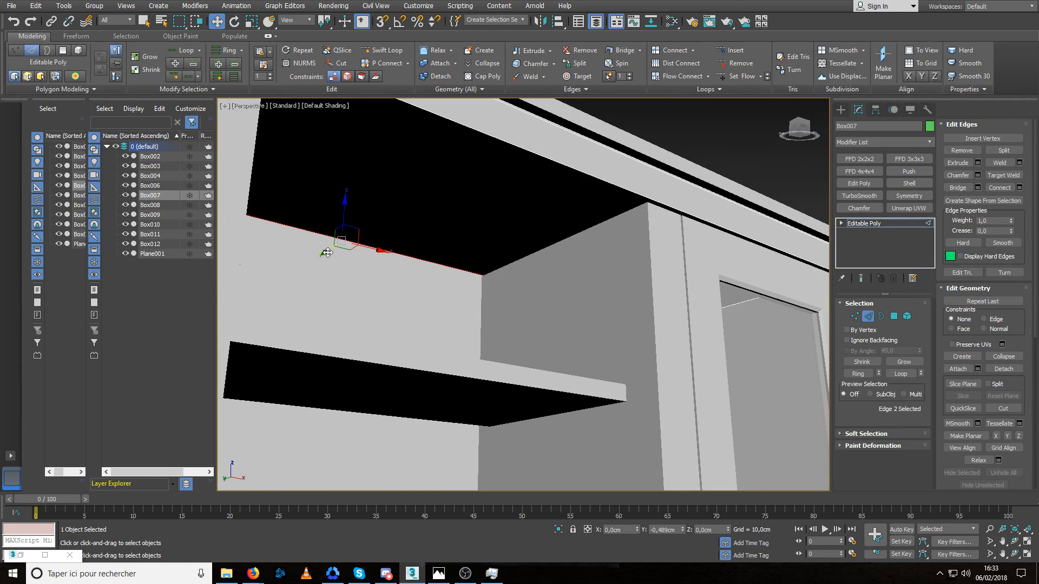
scroll(326, 252, down, 10)
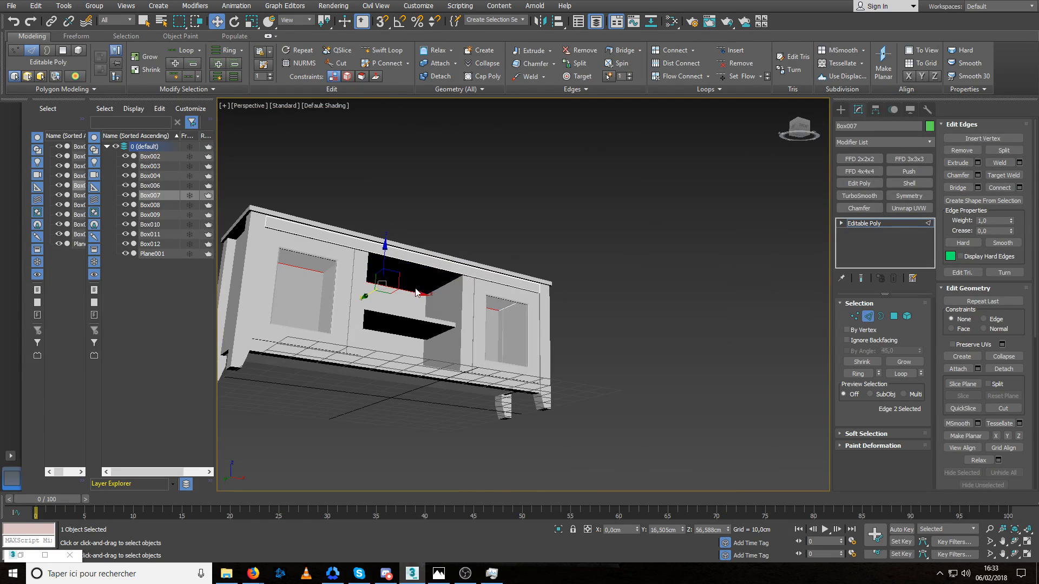
click(865, 317)
click(709, 288)
Isolate the two inner dividers and delete their top polygons in the Edit Poly modifier.
alt+middle_drag(546, 295, 448, 294)
scroll(466, 305, up, 5)
click(483, 317)
scroll(491, 314, up, 5)
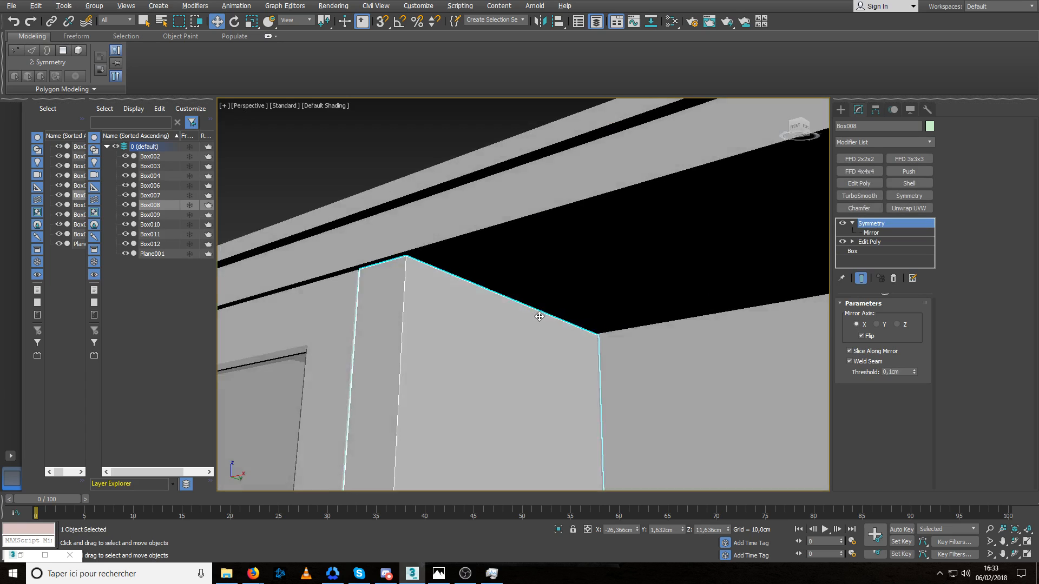
alt+middle_drag(571, 335, 536, 333)
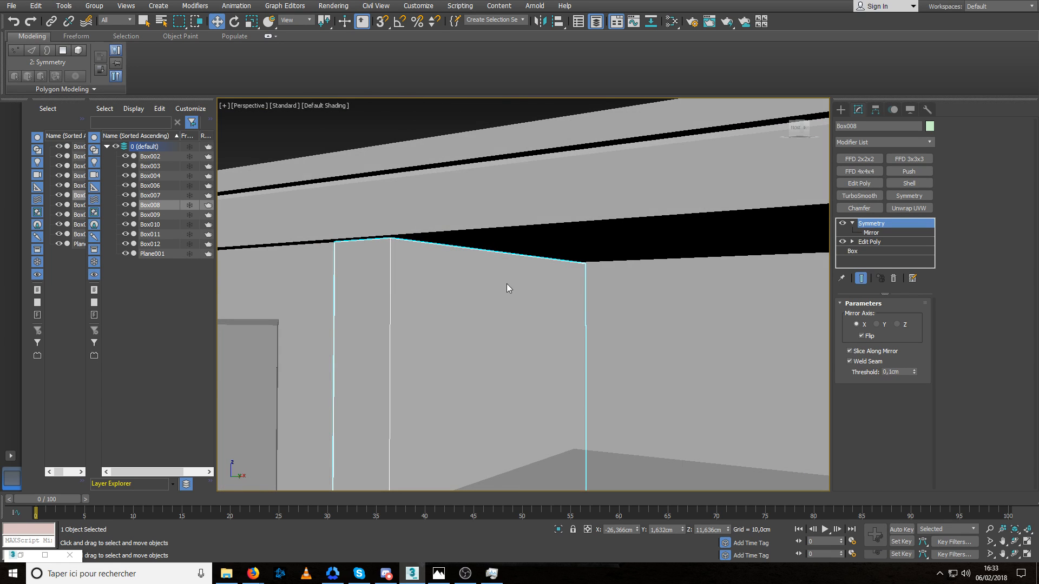
key(alt+q)
alt+middle_drag(522, 228, 538, 304)
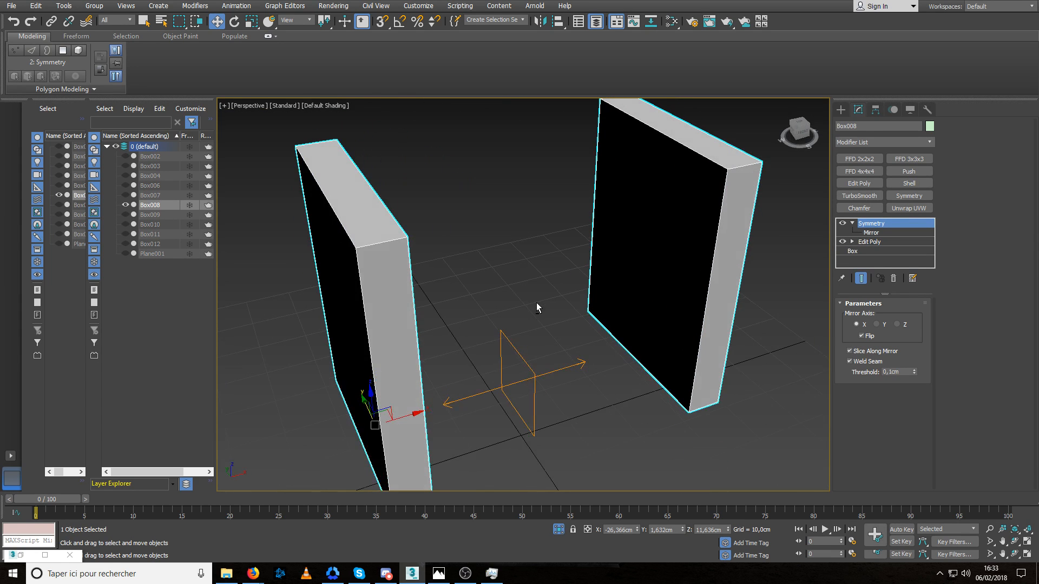
click(869, 242)
key(4)
click(372, 210)
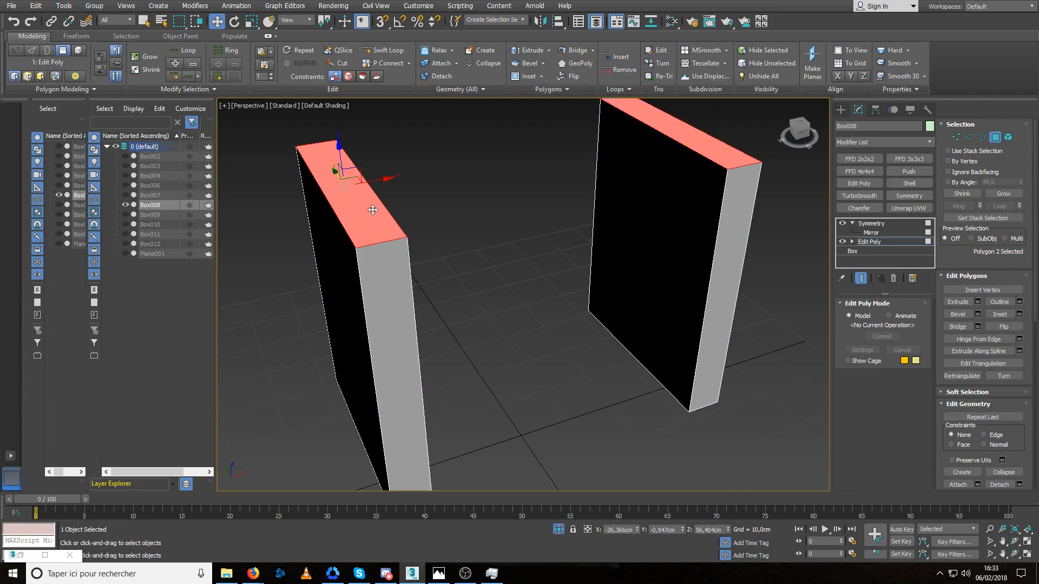
key(Delete)
Delete the dividers' bottom polygons and leave isolation.
alt+middle_drag(509, 307, 481, 263)
click(368, 315)
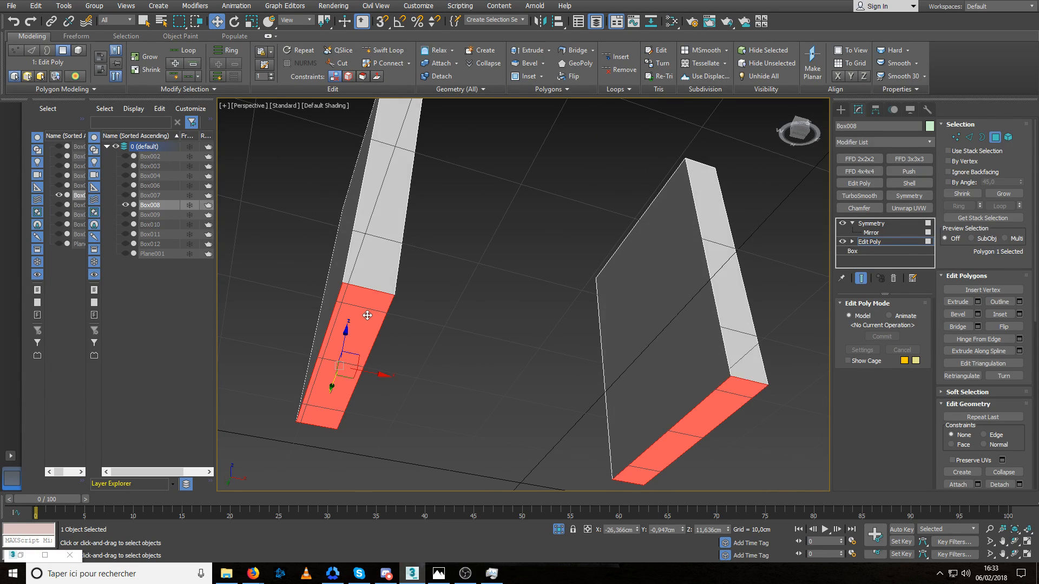
key(Delete)
alt+middle_drag(362, 291, 465, 334)
alt+middle_drag(801, 321, 585, 313)
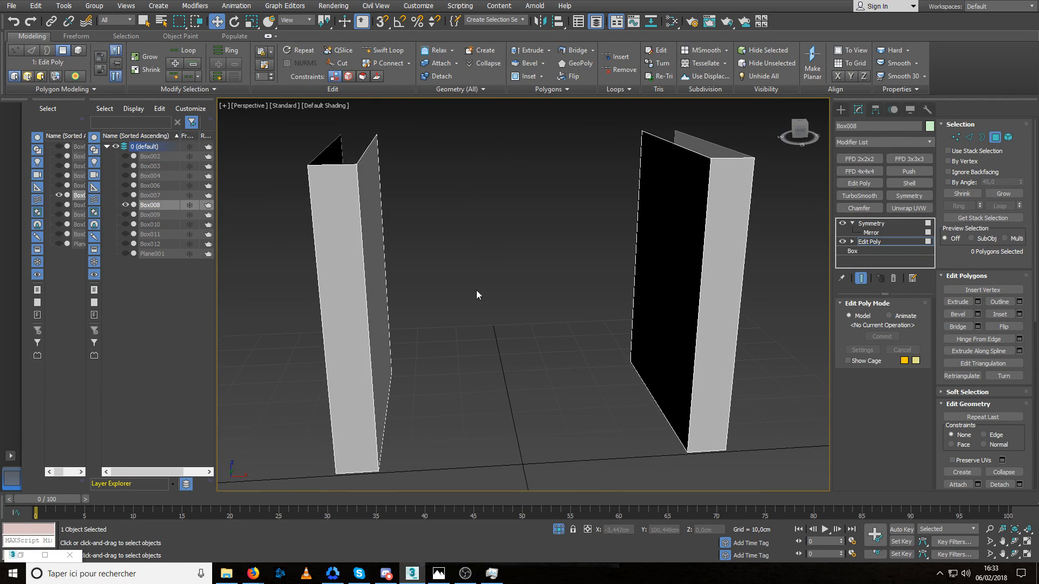
key(alt+q)
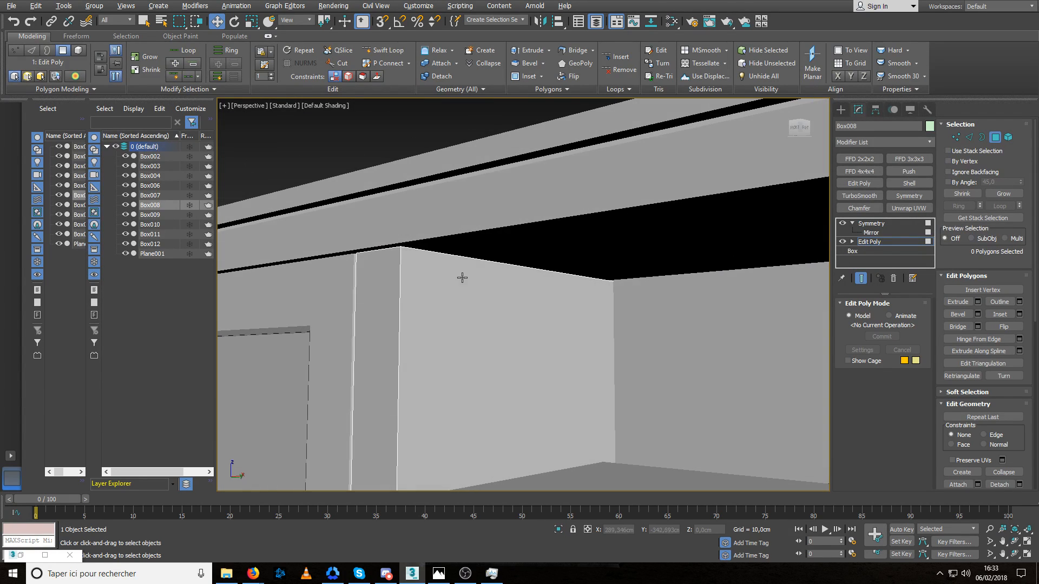
Raise the dividers' upper edges about 0.2 cm along Z to meet the panel above, then finish edge editing and deselect.
key(2)
double_click(428, 253)
scroll(447, 254, up, 2)
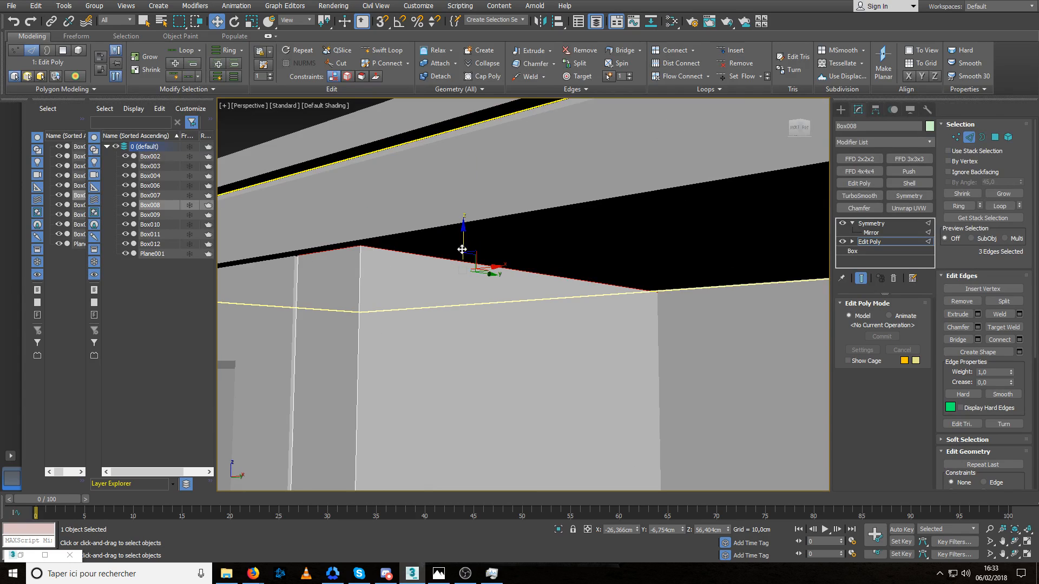
drag(464, 238, 465, 235)
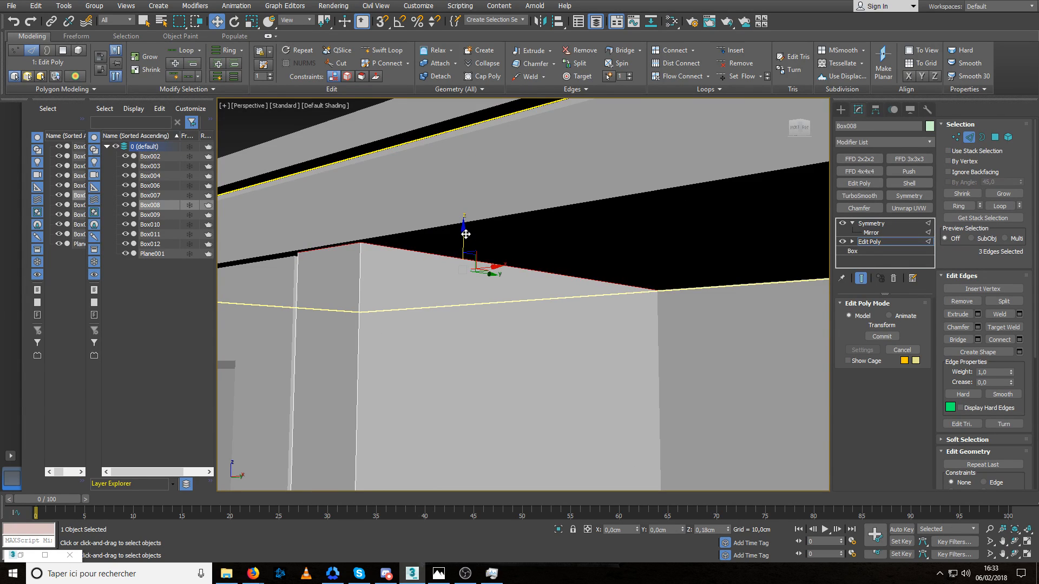
scroll(458, 247, down, 6)
alt+middle_drag(472, 282, 590, 314)
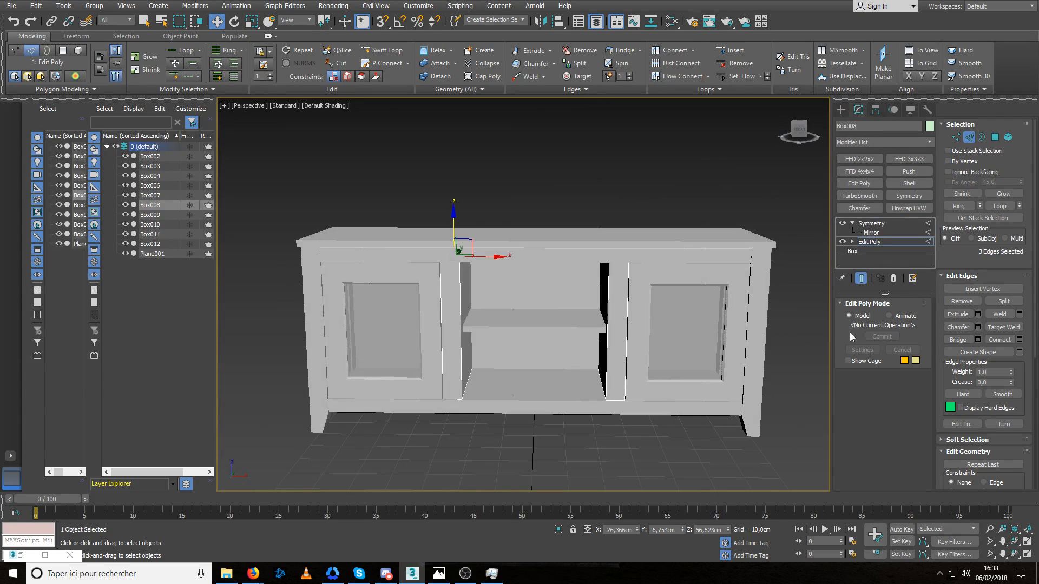
click(970, 139)
click(576, 206)
Chamfer the dividers' vertical front edges on both sides with a narrow bevel, then finish edge editing and deselect them.
scroll(461, 304, up, 3)
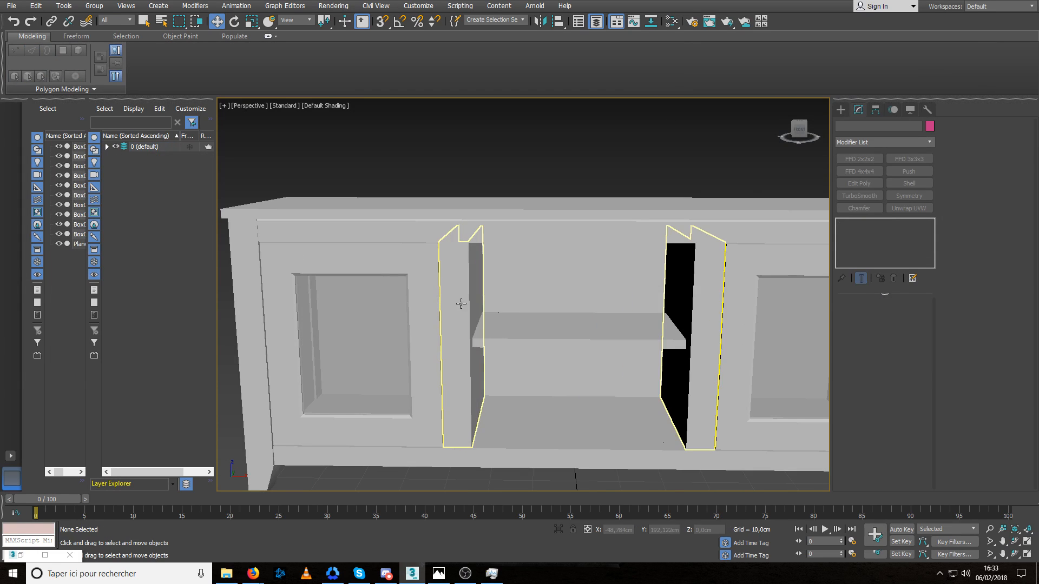
click(462, 303)
alt+middle_drag(462, 304, 489, 304)
scroll(469, 315, up, 2)
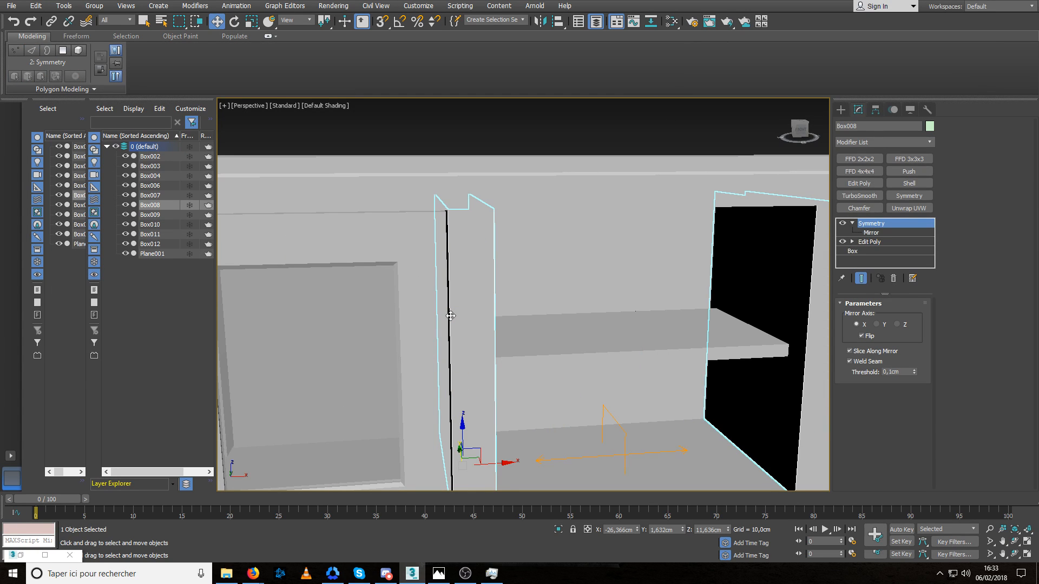
key(2)
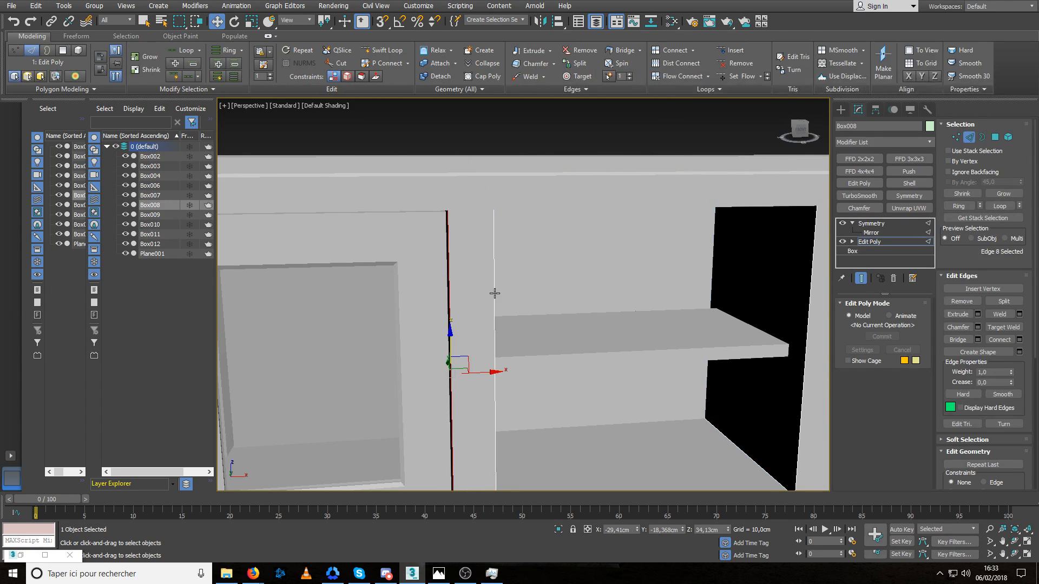
ctrl+click(495, 293)
scroll(466, 310, down, 2)
alt+middle_drag(467, 311, 717, 272)
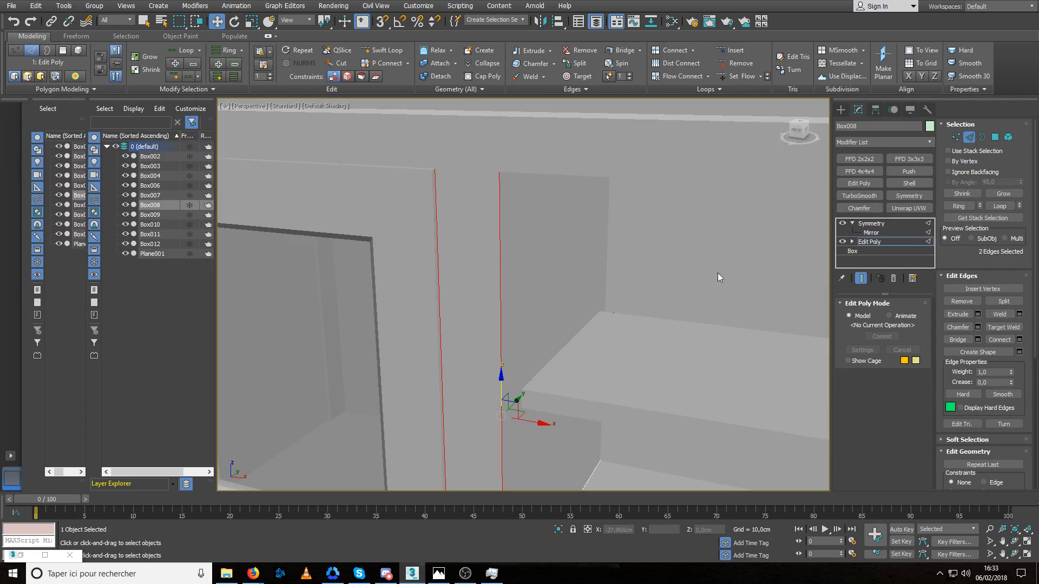
click(978, 327)
drag(529, 319, 532, 308)
mouse_move(532, 306)
alt+middle_down()
mouse_move(508, 322)
mouse_move(522, 326)
mouse_move(472, 326)
mouse_move(531, 316)
alt+middle_up()
drag(531, 316, 530, 319)
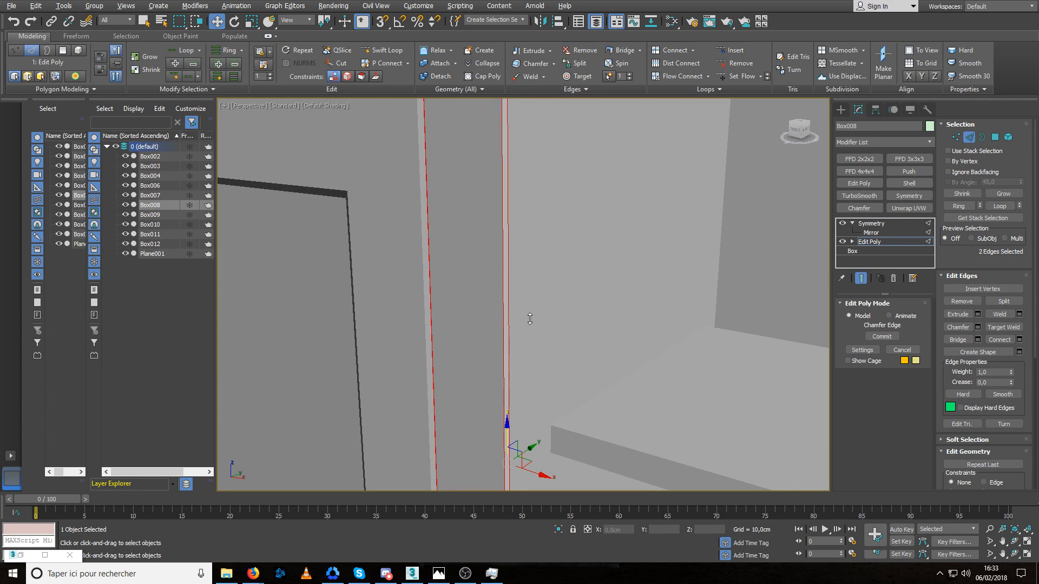
scroll(502, 344, down, 7)
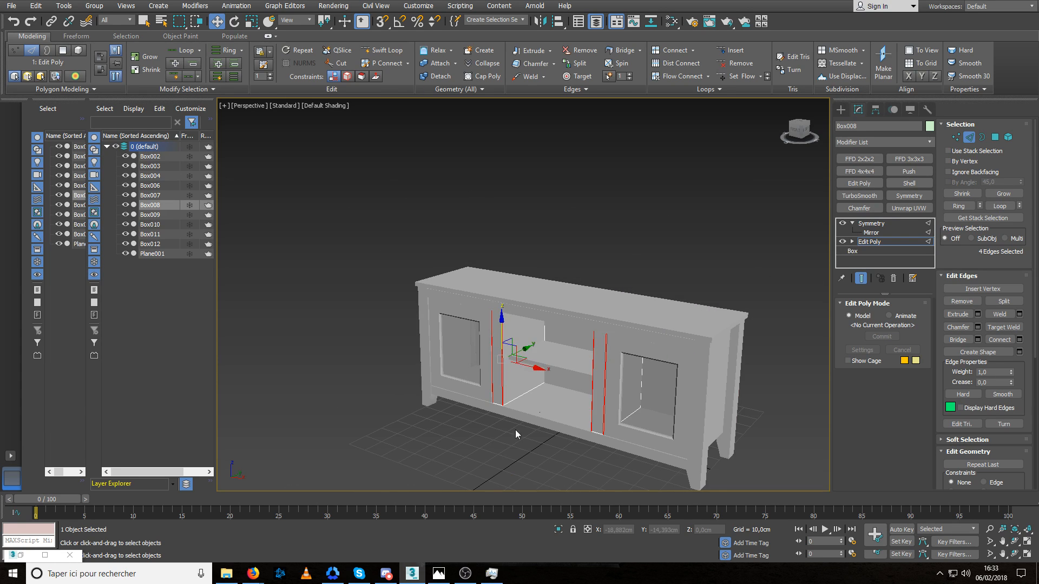
click(515, 433)
scroll(501, 373, up, 4)
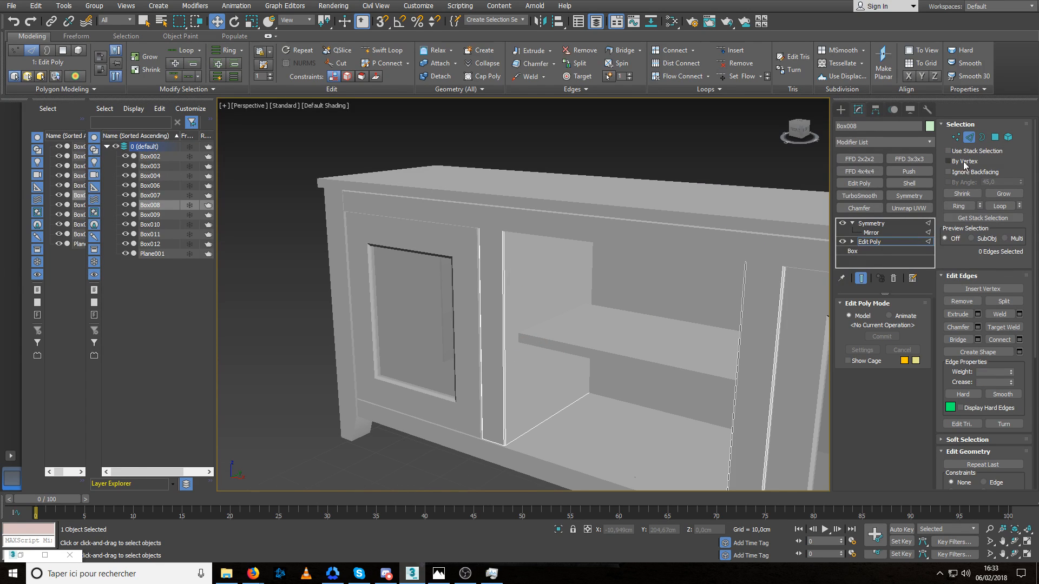
click(968, 137)
click(398, 483)
Select the door frames, isolate them and go to their Editable Poly level below the Symmetry modifier.
alt+middle_drag(480, 408, 457, 381)
scroll(494, 461, up, 7)
click(487, 404)
scroll(501, 413, down, 7)
click(406, 277)
alt+middle_drag(413, 269, 374, 276)
middle_drag(374, 275, 400, 271)
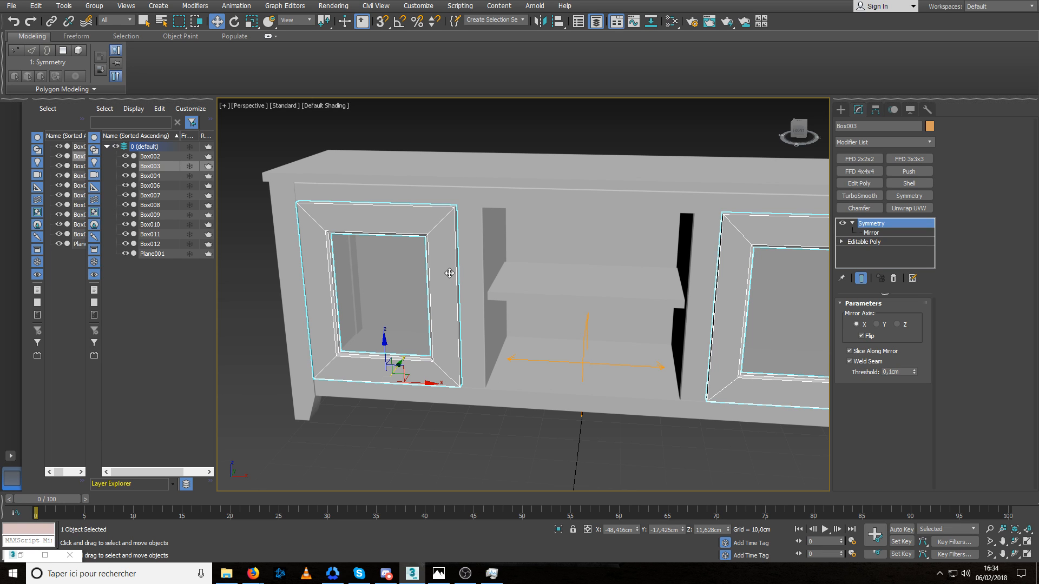
scroll(421, 210, up, 4)
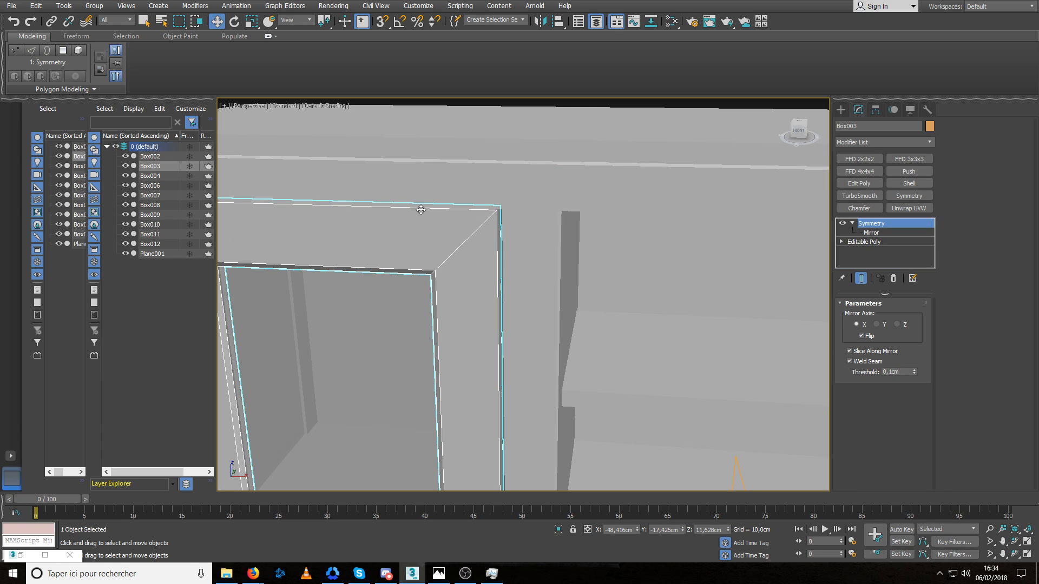
key(alt+q)
scroll(391, 269, up, 6)
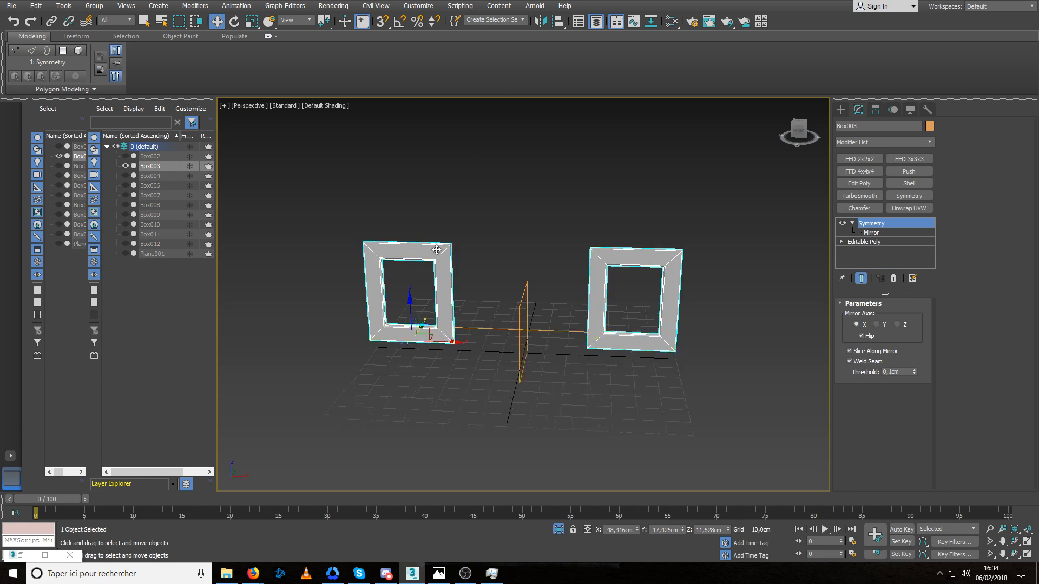
click(859, 243)
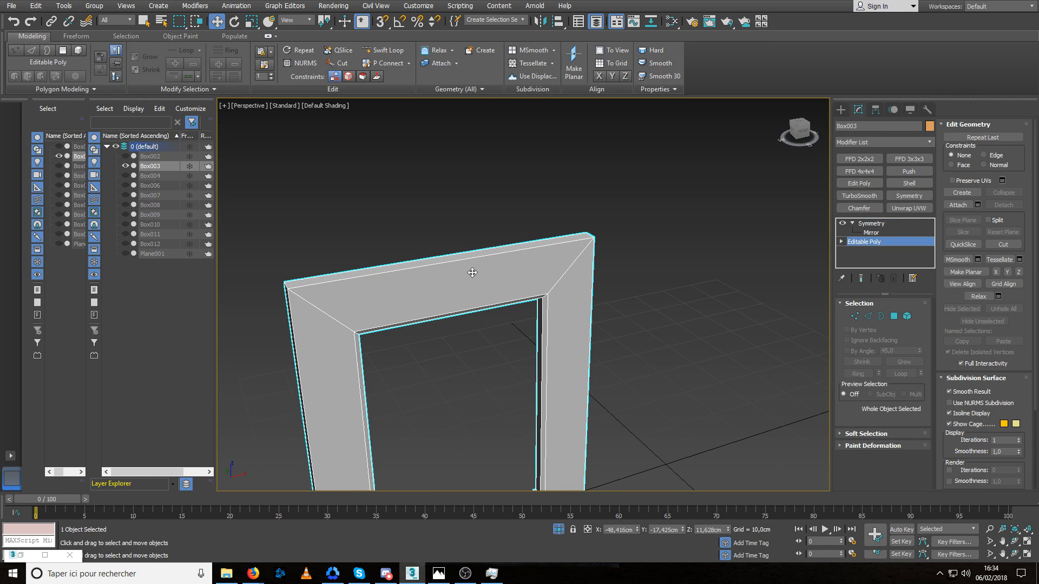
Chamfer the door frame's outer front edge loop with a narrow bevel.
key(2)
double_click(427, 265)
middle_drag(418, 304, 471, 245)
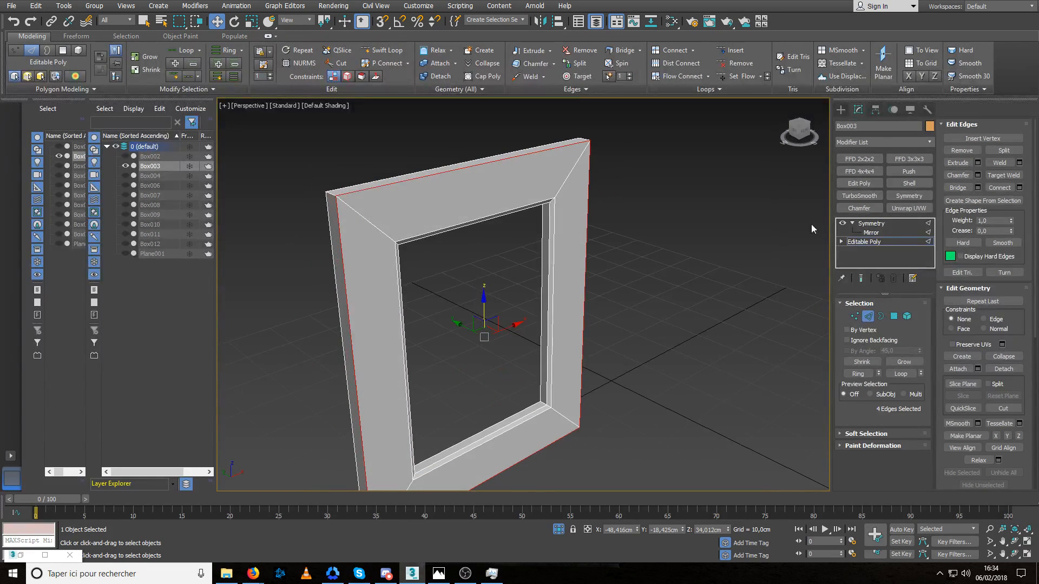
click(978, 176)
right_click(534, 323)
drag(535, 322, 530, 302)
middle_drag(461, 281, 464, 308)
alt+middle_drag(559, 204, 457, 196)
scroll(556, 219, up, 3)
right_click(534, 323)
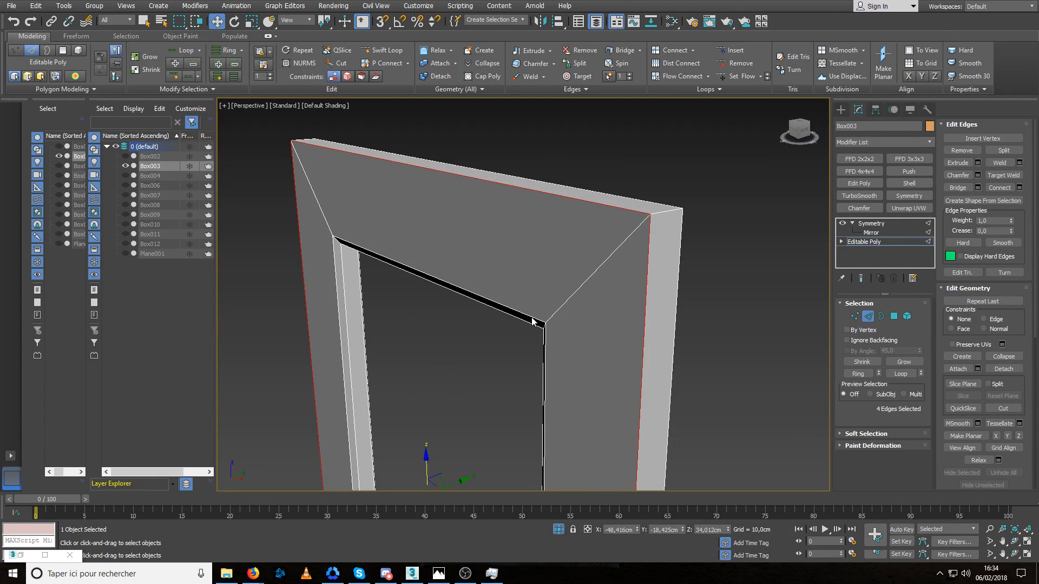
drag(534, 323, 533, 310)
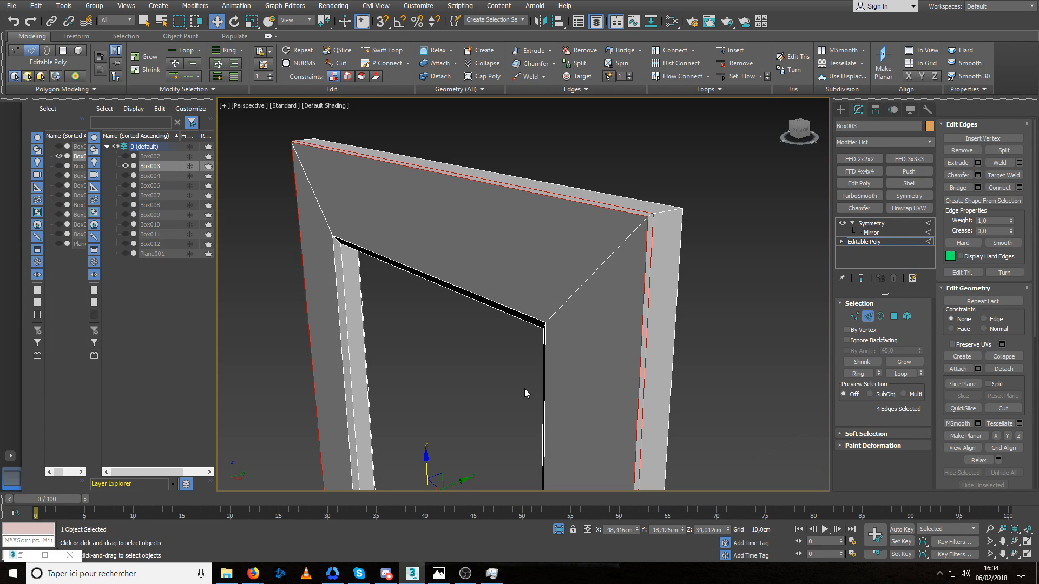
Finish edge editing on the door frame, then reselect the frame and leave isolation.
scroll(512, 343, down, 5)
alt+middle_drag(513, 342, 550, 320)
scroll(542, 324, up, 4)
click(868, 318)
click(765, 289)
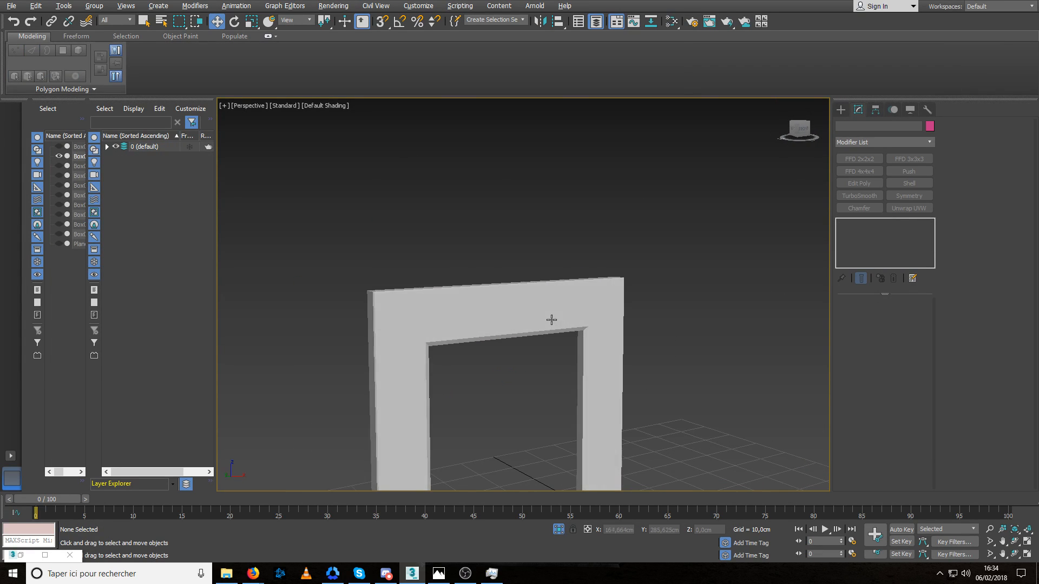
click(487, 313)
scroll(518, 220, up, 5)
alt+middle_drag(515, 231, 518, 292)
scroll(519, 292, down, 6)
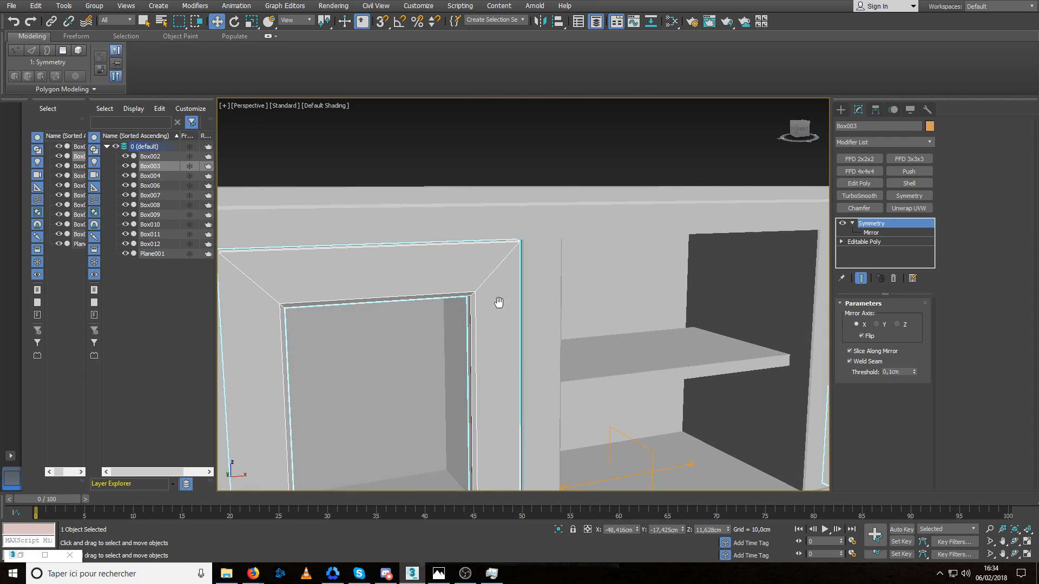
Shift the door frame about 0.2 cm along X in the front view to even out its side gaps, then return to perspective.
scroll(481, 325, up, 5)
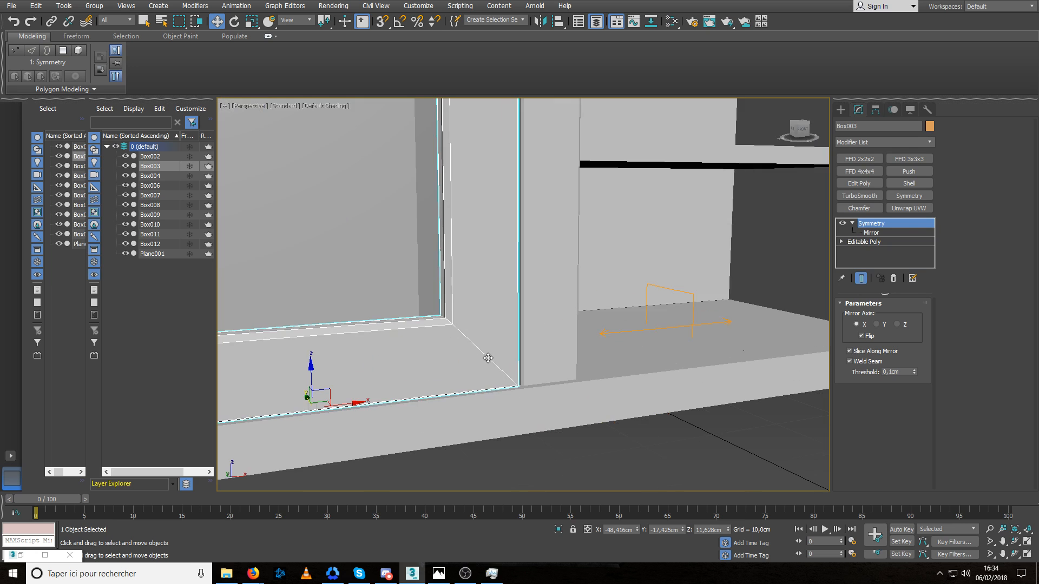
alt+middle_drag(479, 341, 478, 345)
scroll(811, 245, down, 6)
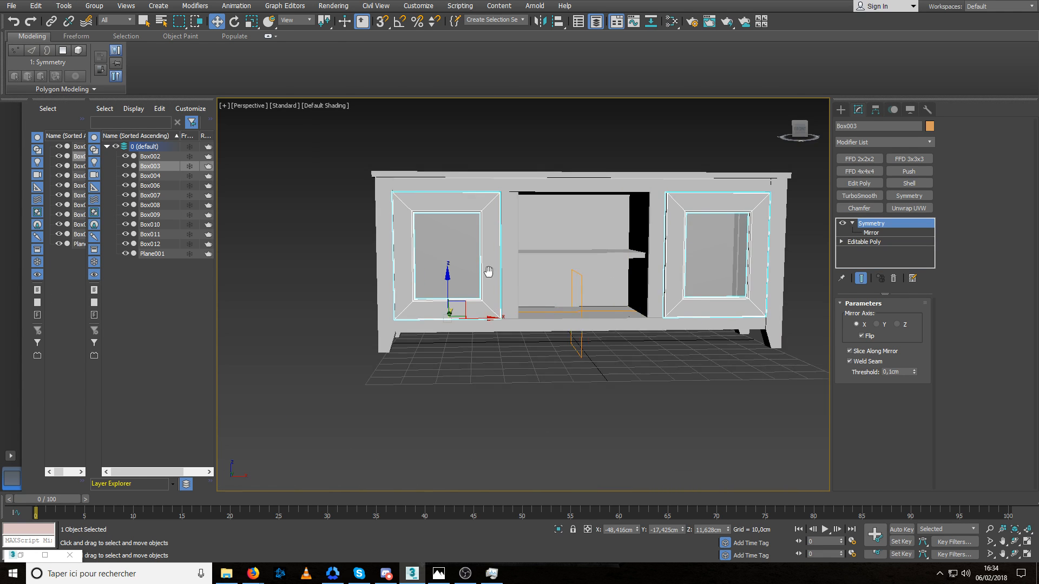
scroll(398, 323, up, 8)
middle_drag(379, 335, 459, 327)
scroll(459, 327, down, 6)
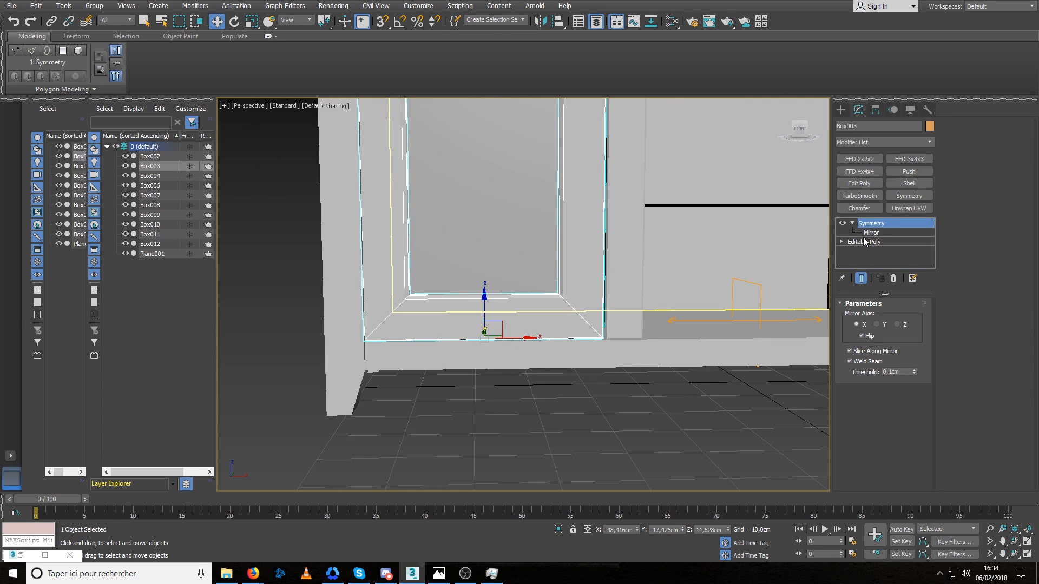
click(864, 241)
click(907, 318)
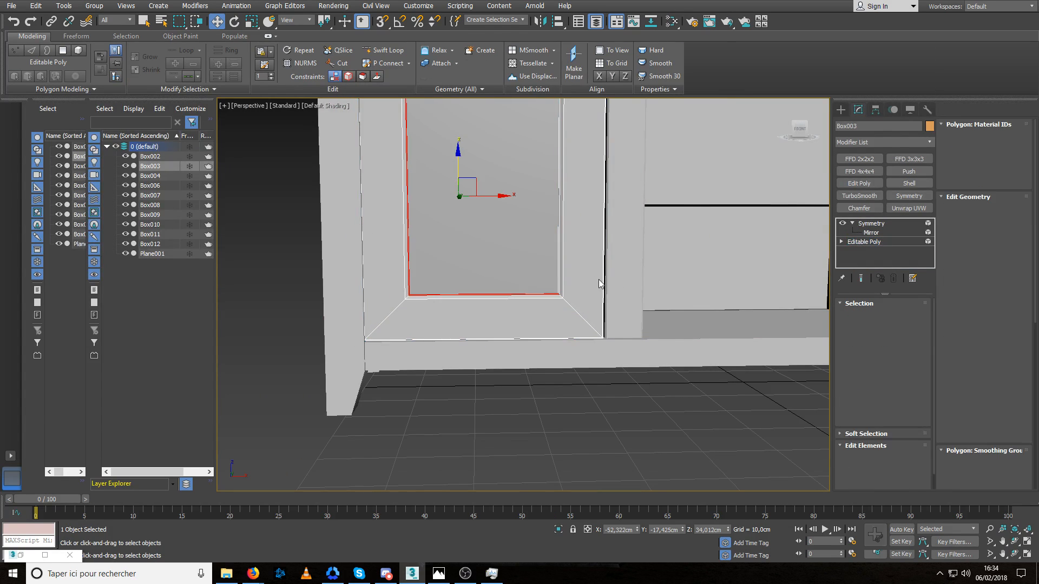
click(856, 243)
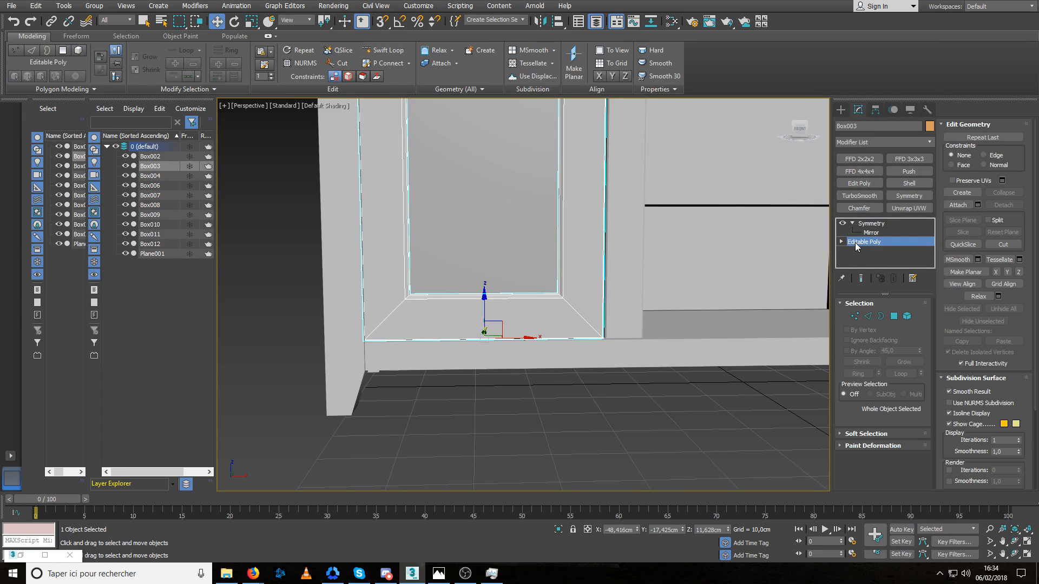
key(f)
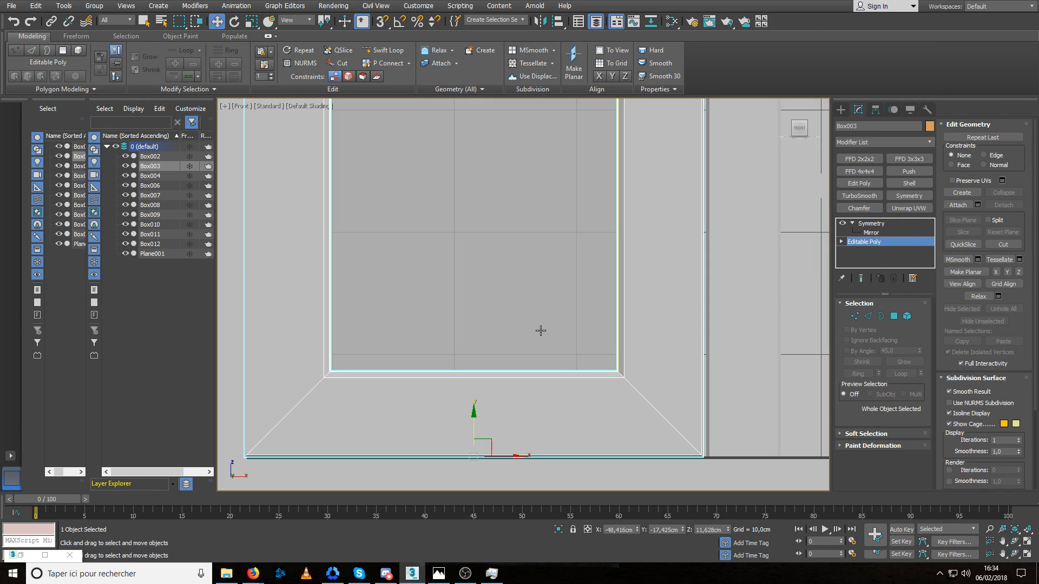
middle_drag(540, 329, 567, 286)
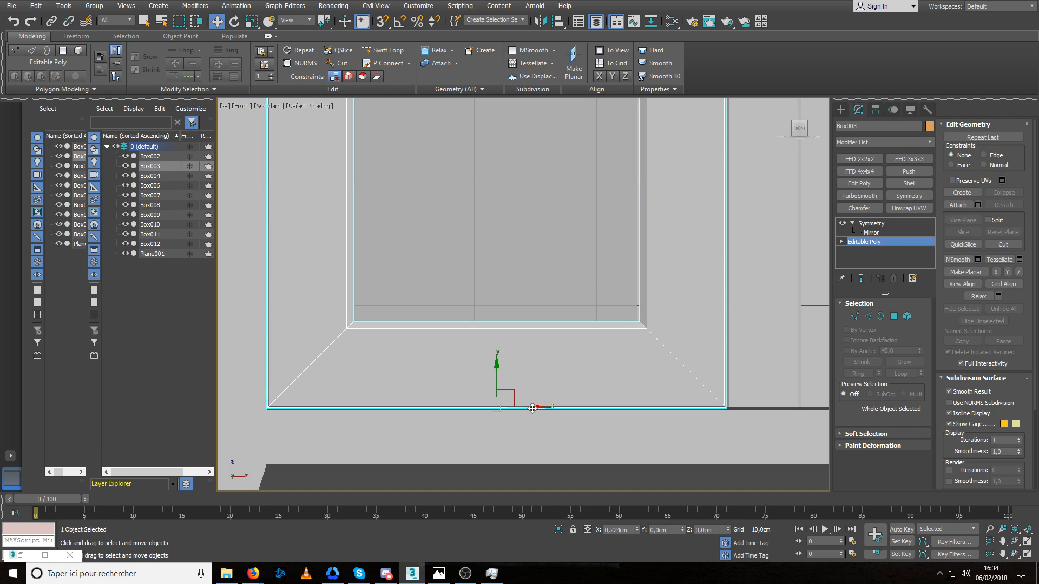
drag(529, 407, 532, 407)
scroll(533, 336, down, 5)
key(p)
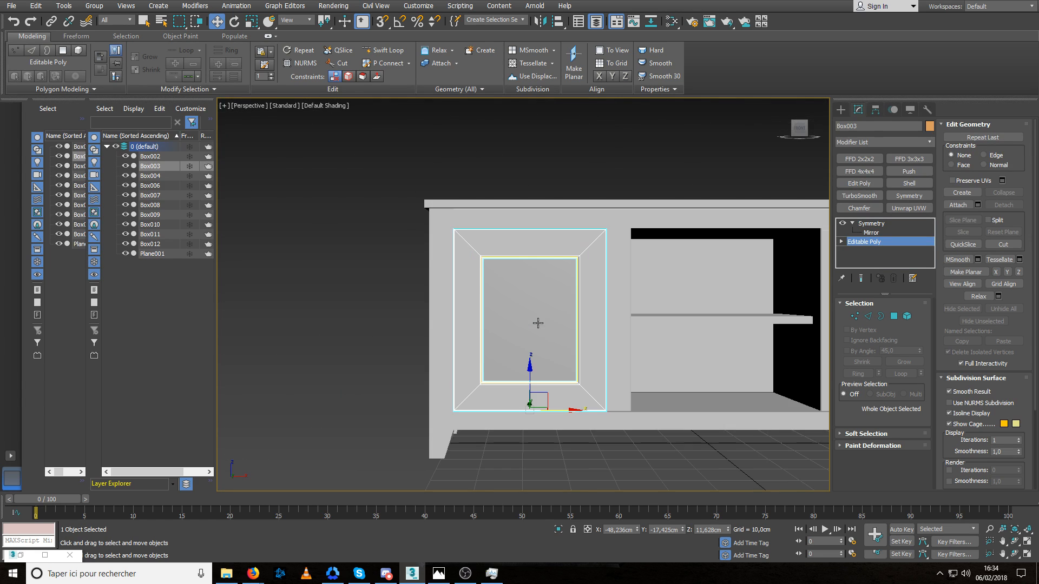
Examine the gap between the door frame's lower edge and the bottom rail up close.
alt+middle_drag(538, 323, 605, 473)
click(606, 472)
scroll(558, 425, up, 7)
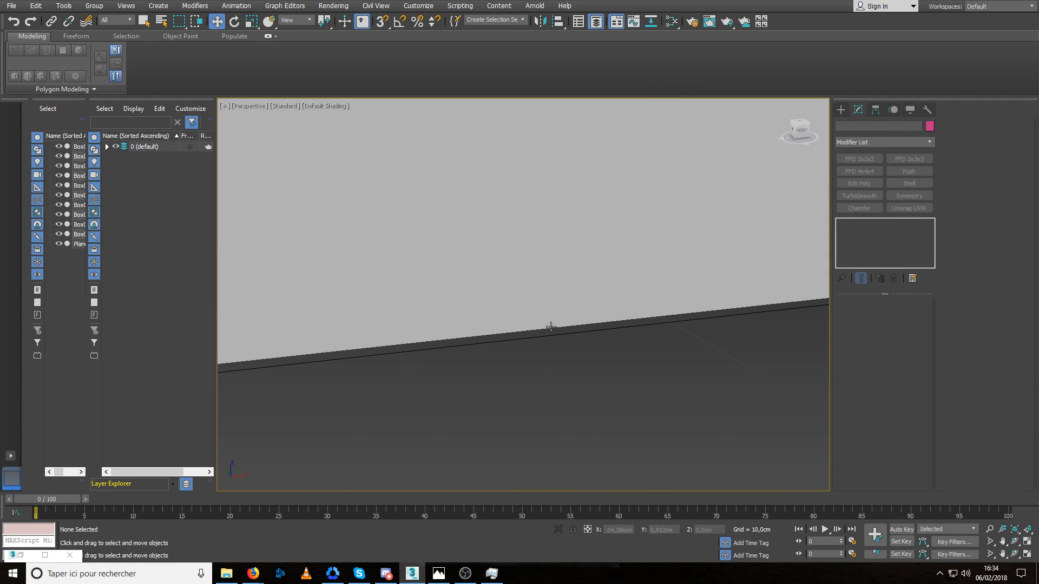
scroll(551, 326, down, 2)
middle_drag(541, 249, 541, 347)
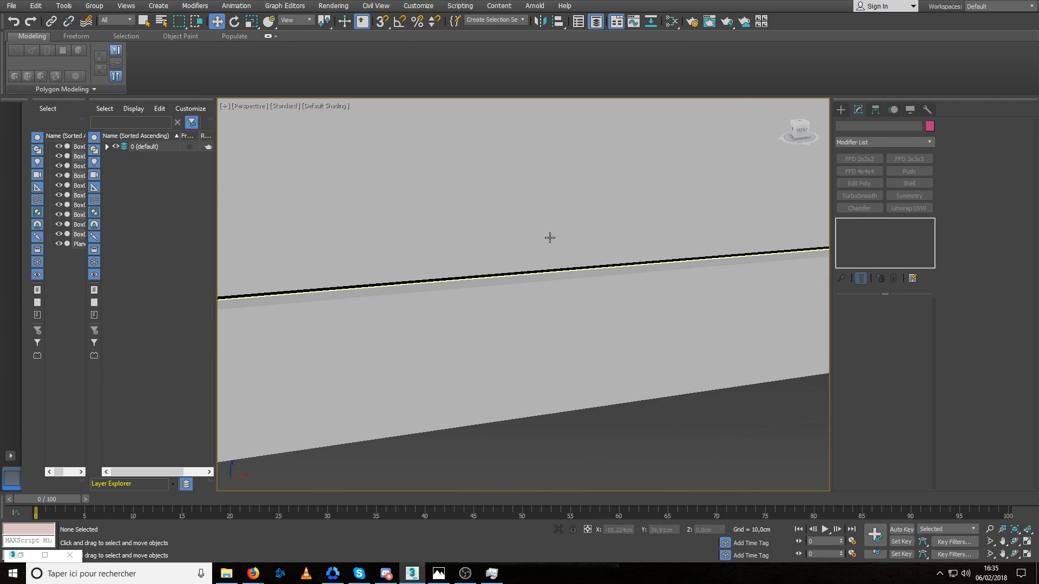
click(550, 237)
scroll(552, 249, down, 2)
scroll(586, 269, up, 2)
alt+middle_drag(554, 271, 586, 270)
scroll(587, 271, down, 5)
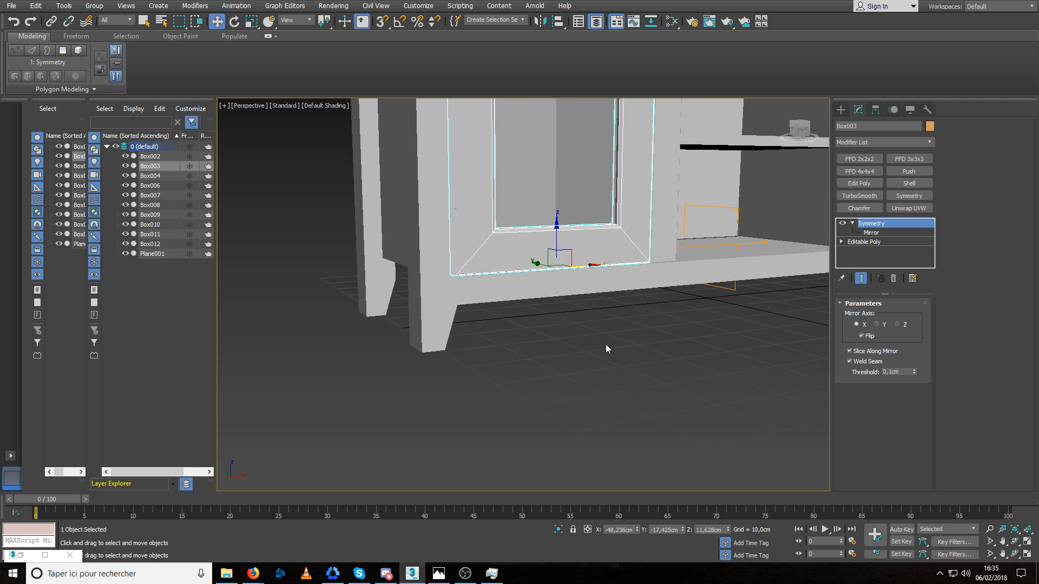
Check the position of the door frames' Symmetry mirror plane, then select the inner dividers to inspect their symmetry.
click(607, 347)
middle_drag(606, 348, 549, 408)
scroll(550, 408, down, 2)
alt+middle_drag(553, 359, 503, 349)
click(498, 332)
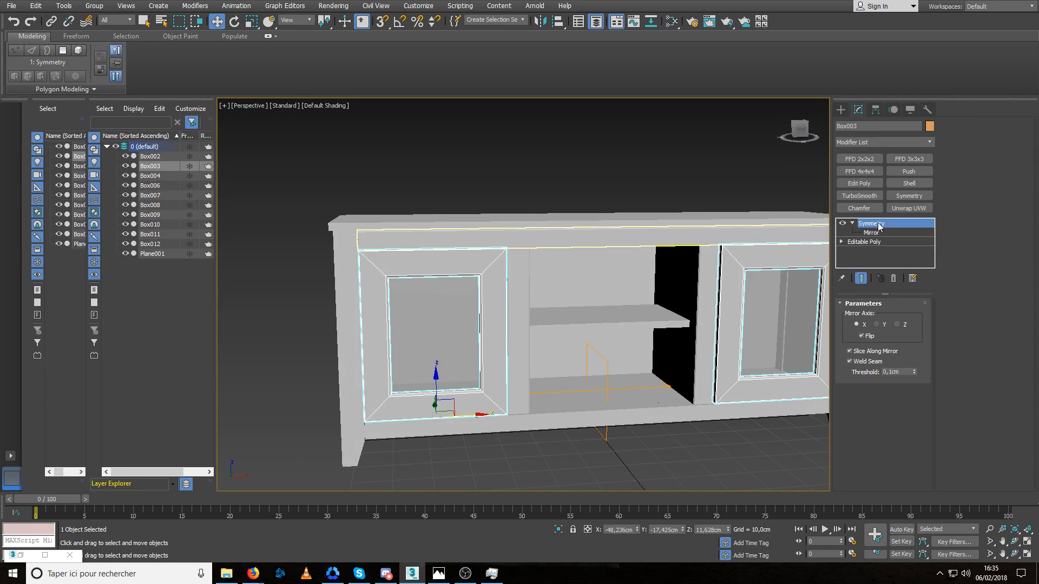
click(869, 233)
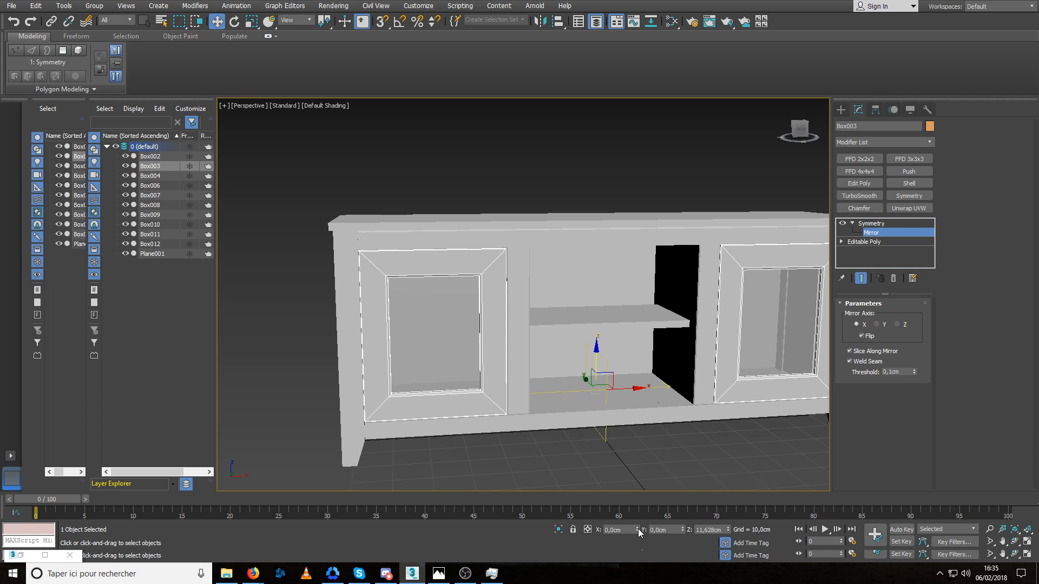
click(871, 223)
click(667, 197)
click(666, 296)
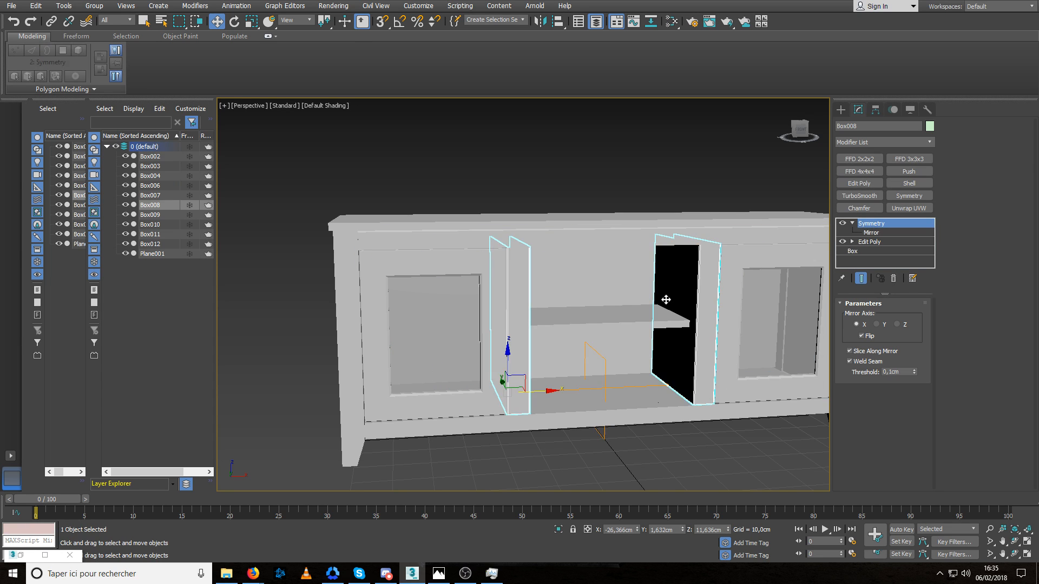
Isolate the cabinet's back panel and convert it to Editable Poly.
alt+middle_drag(666, 296, 547, 329)
click(490, 309)
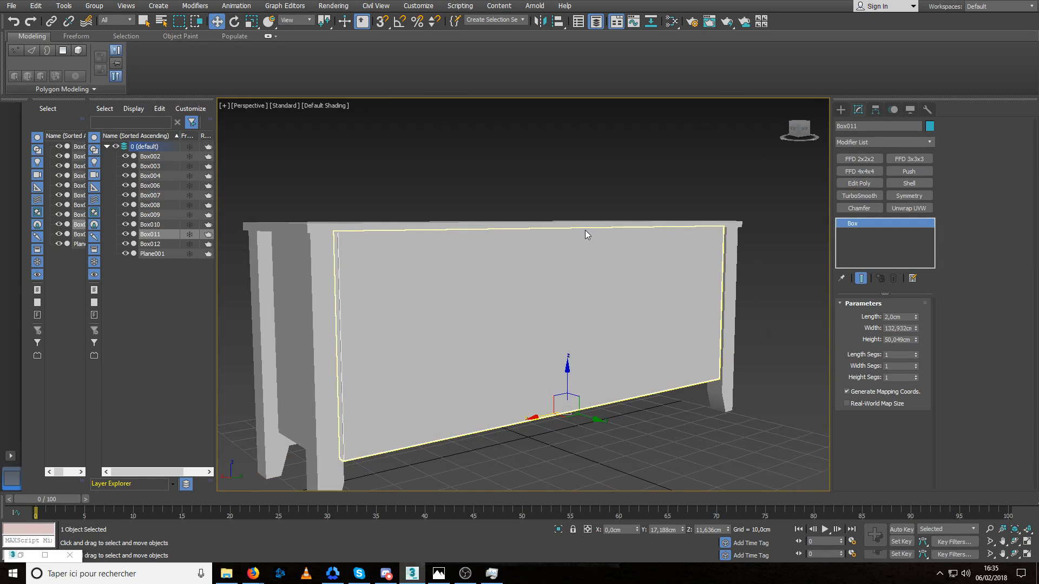
key(alt+q)
alt+middle_drag(554, 265, 550, 296)
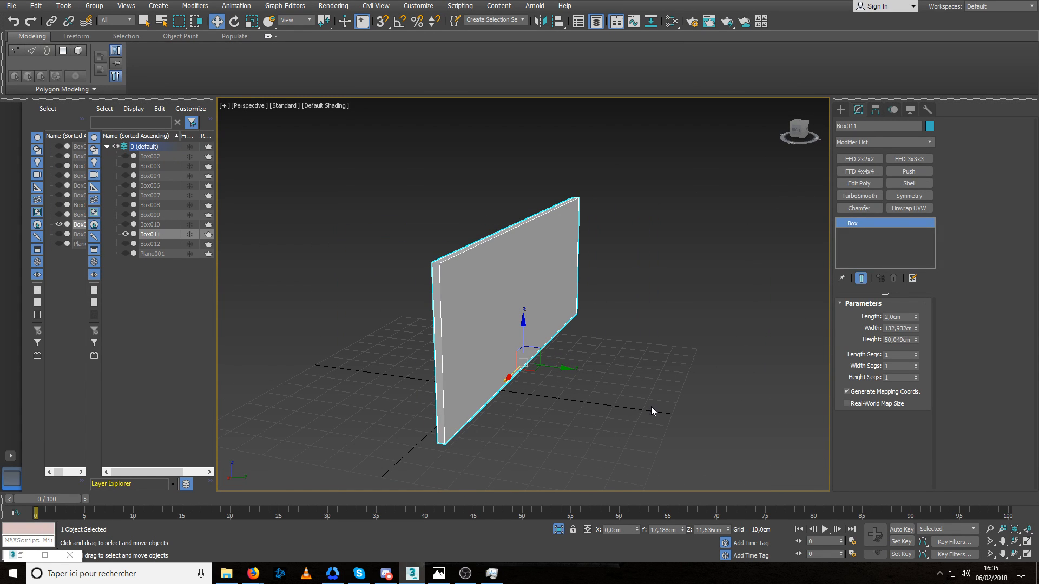
Delete the back panel's four narrow rim polygons, then finish polygon editing and leave isolation.
key(4)
click(439, 307)
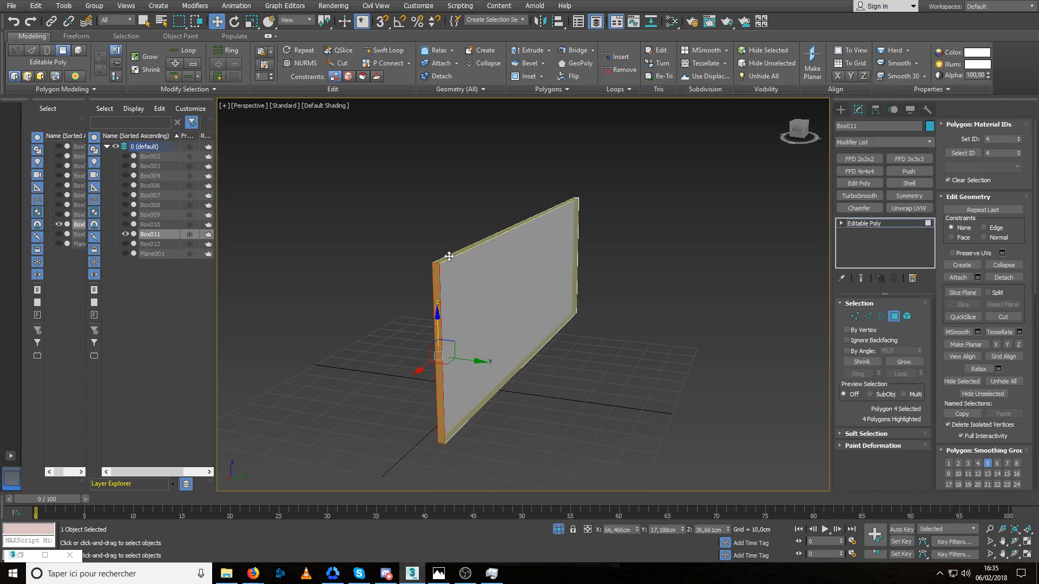
shift+click(447, 257)
key(Delete)
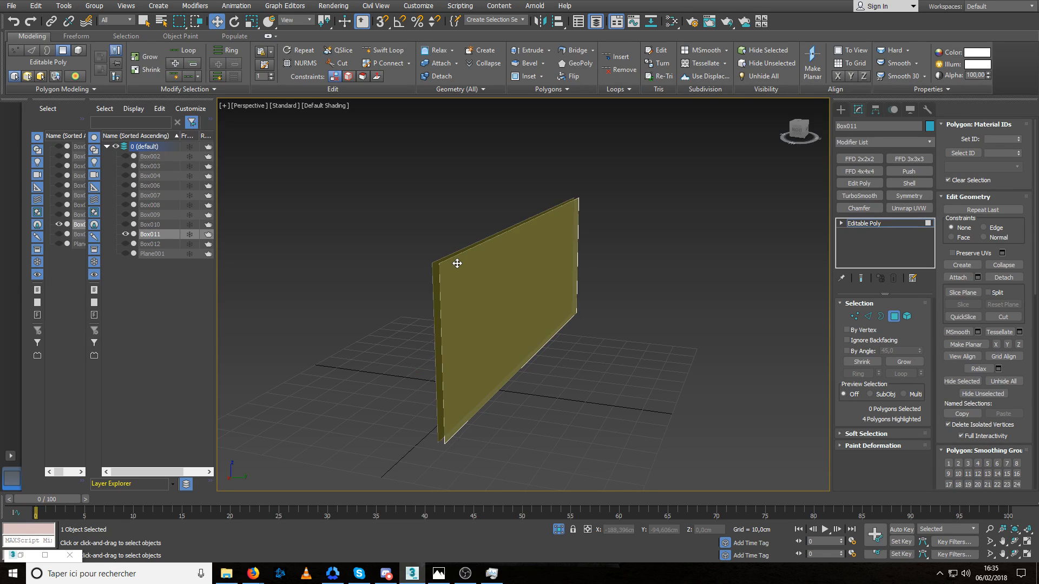
click(888, 318)
key(alt+q)
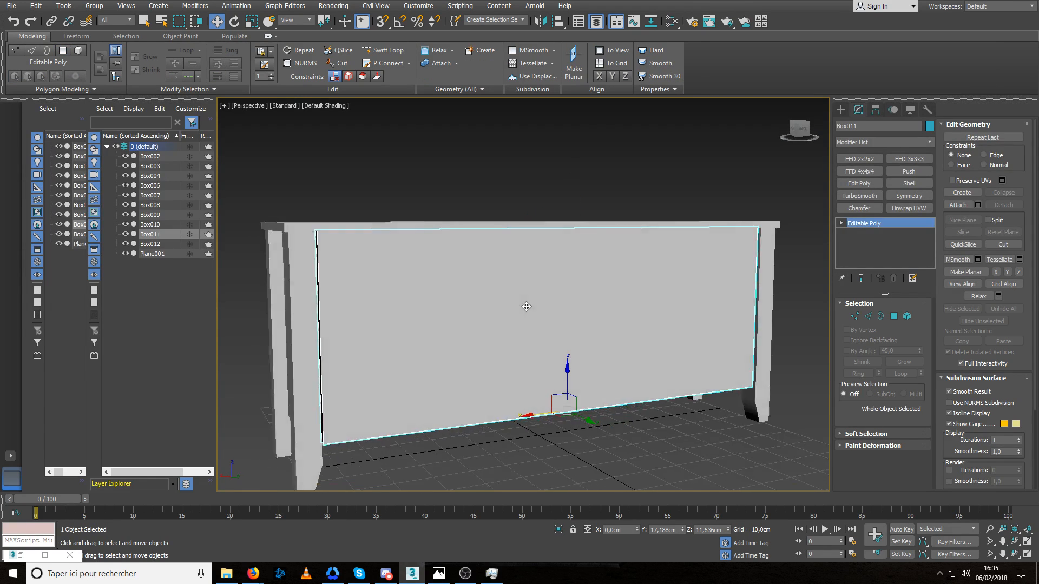
Inspect the back panel's lower corner against the leg and underside at vertex level, then leave vertex editing.
alt+middle_drag(527, 307, 502, 296)
middle_drag(388, 385, 438, 355)
scroll(375, 388, up, 5)
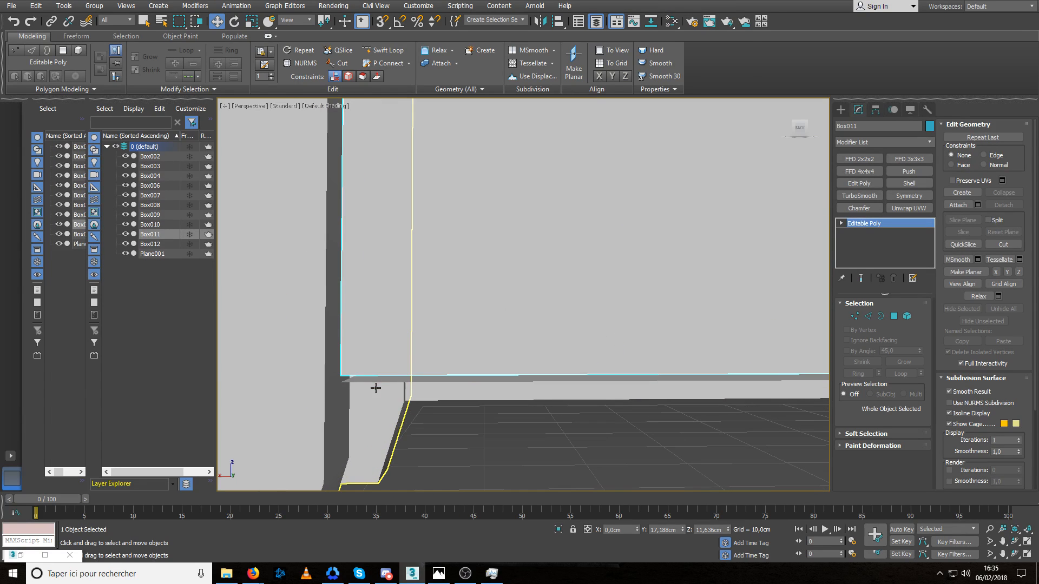
key(1)
click(342, 376)
alt+middle_drag(351, 370, 502, 371)
scroll(502, 371, down, 6)
alt+middle_drag(386, 414, 430, 386)
scroll(430, 386, up, 3)
scroll(430, 386, up, 5)
click(856, 314)
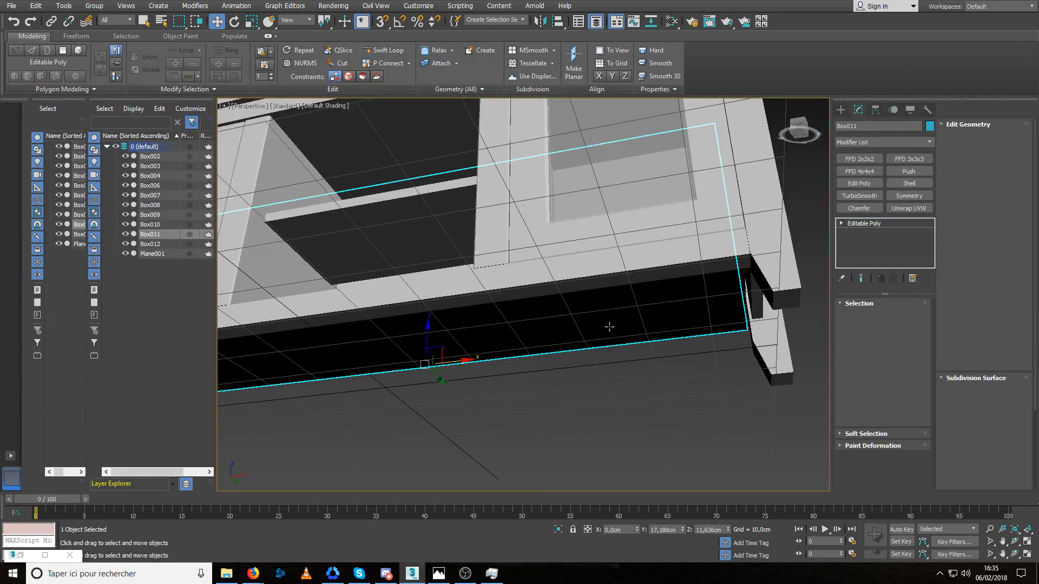
Apply a Shell modifier with a 1.5 cm inner amount to the cabinet's bottom plane and convert it to Editable Poly.
click(607, 327)
alt+middle_drag(607, 328, 637, 352)
click(909, 184)
right_click(917, 329)
drag(918, 318, 917, 301)
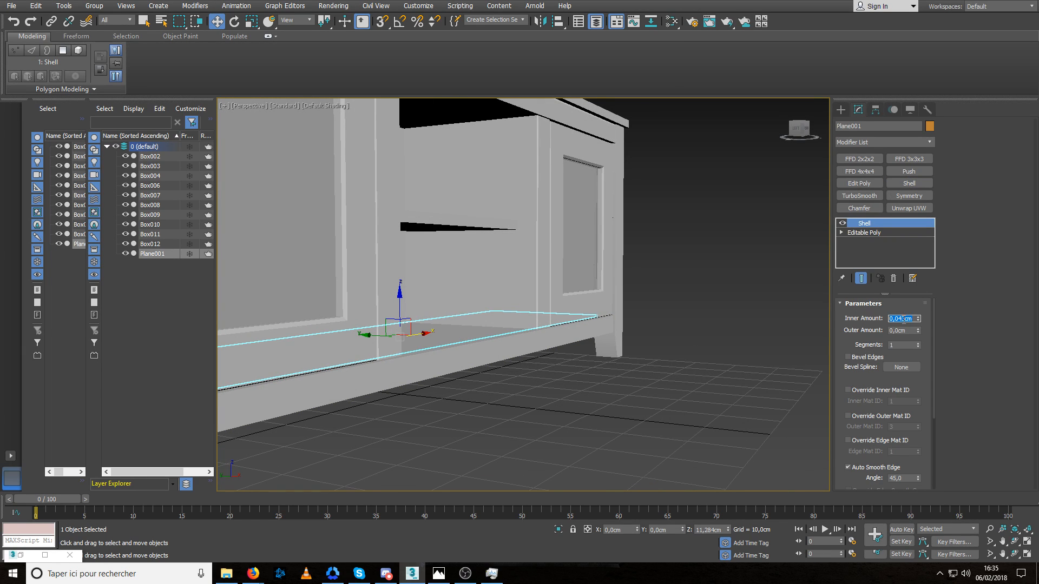
alt+middle_drag(543, 318, 557, 297)
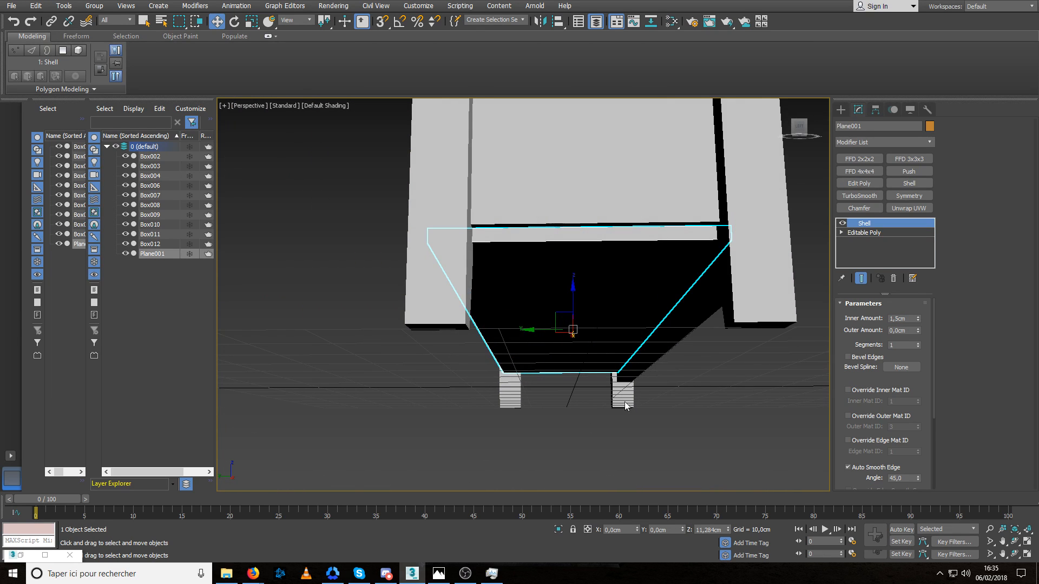
alt+middle_drag(664, 401, 558, 294)
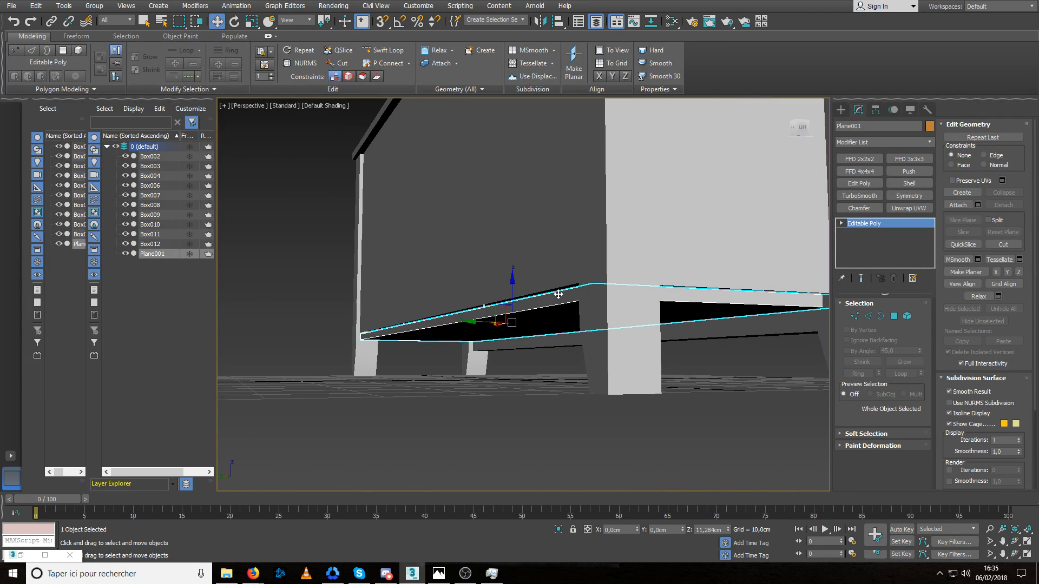
Raise the cabinet's bottom panel about 0.2 cm along Z and check its fit from below.
drag(512, 288, 513, 287)
mouse_move(595, 288)
alt+middle_down()
mouse_move(568, 269)
mouse_move(495, 257)
mouse_move(584, 287)
alt+middle_up()
click(543, 404)
click(348, 189)
alt+middle_drag(347, 201, 383, 195)
click(426, 243)
alt+middle_drag(426, 242, 453, 255)
Move the bottom panel's narrow end polygon about 0.24 cm along X toward the cabinet side.
key(4)
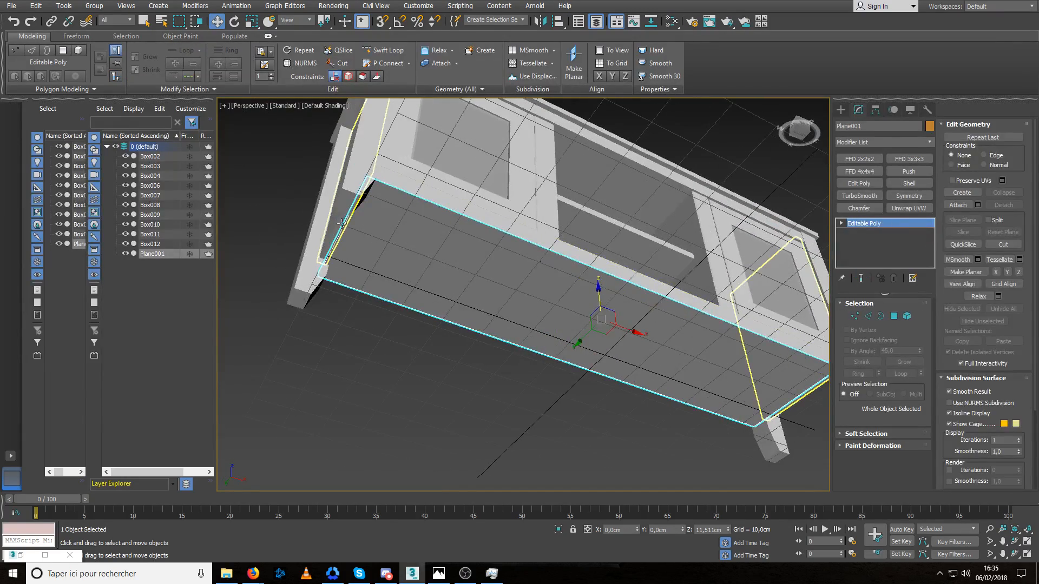
click(346, 232)
alt+middle_drag(346, 233, 441, 276)
scroll(363, 226, up, 3)
drag(286, 244, 286, 243)
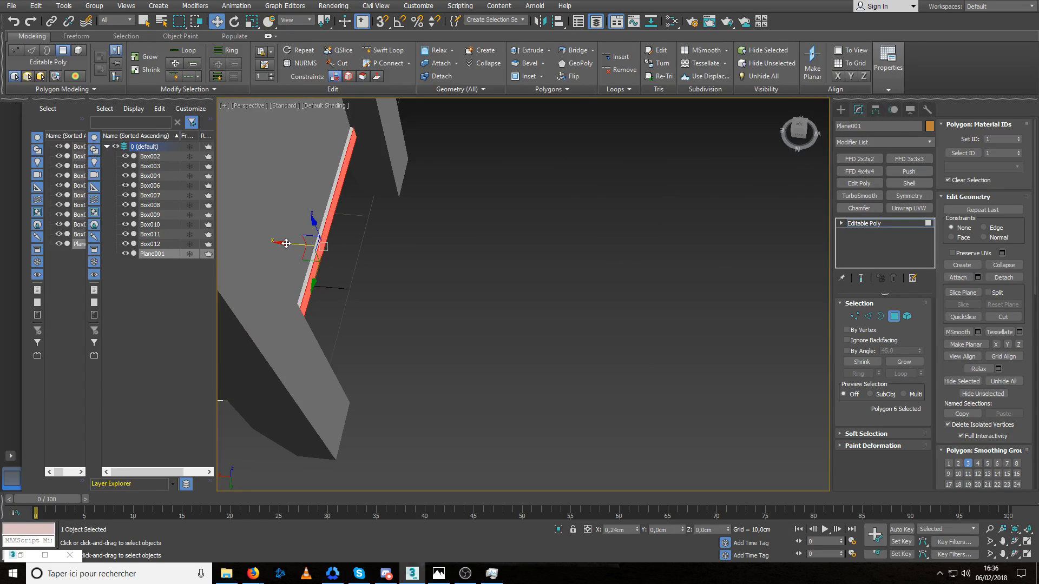
Finish shifting the bottom panel's narrow end polygon along X against the cabinet side, then leave polygon editing.
alt+middle_drag(286, 243, 423, 241)
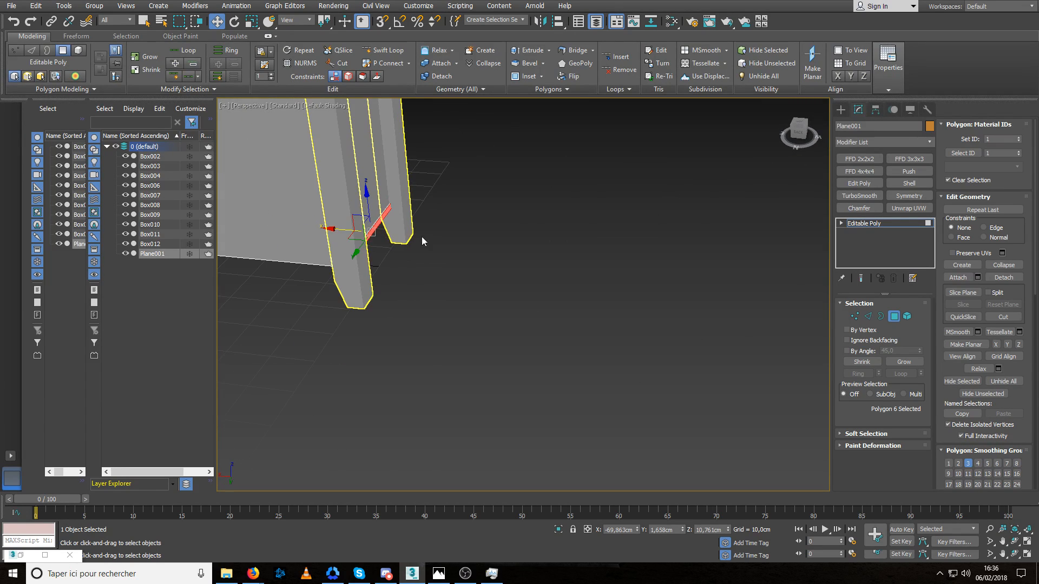
alt+middle_drag(826, 312, 462, 309)
scroll(442, 236, down, 4)
click(894, 317)
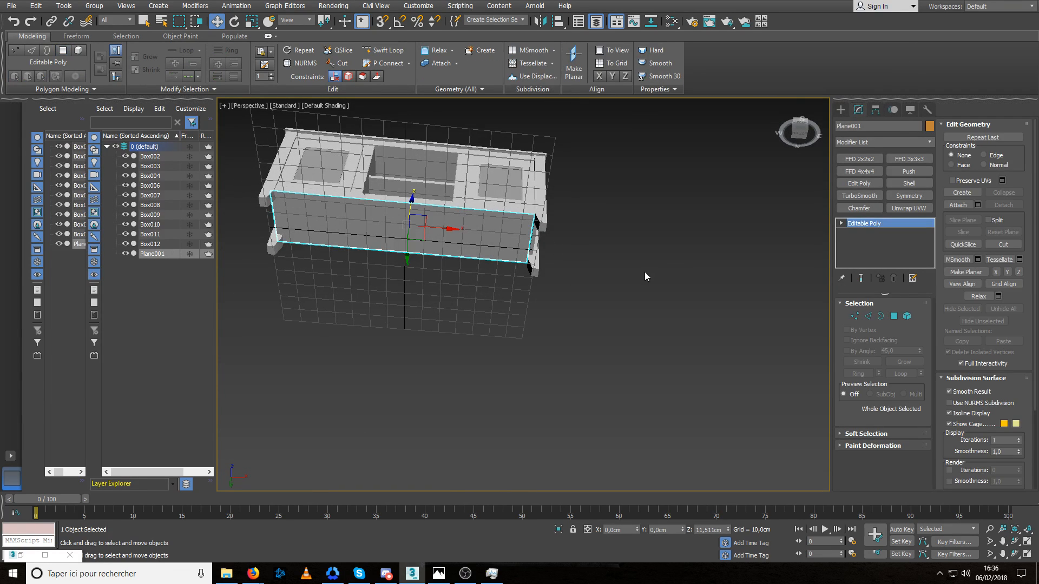
Apply a flipped X-axis Symmetry modifier with a 0.01 cm weld threshold to the bottom panel and convert it to Editable Poly.
click(908, 196)
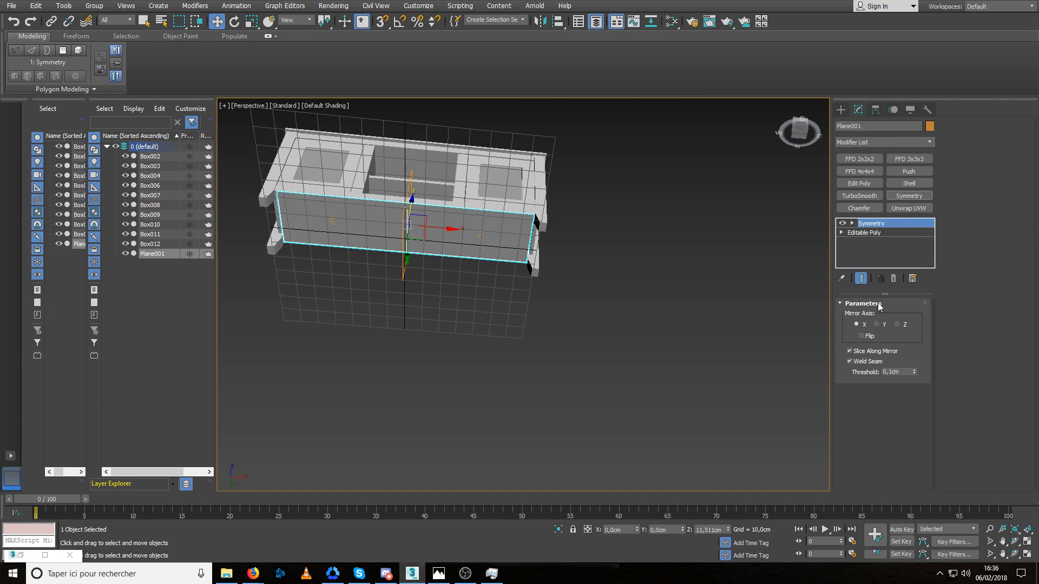
alt+middle_drag(517, 240, 471, 290)
scroll(382, 241, up, 4)
alt+middle_drag(382, 241, 465, 267)
scroll(687, 284, down, 2)
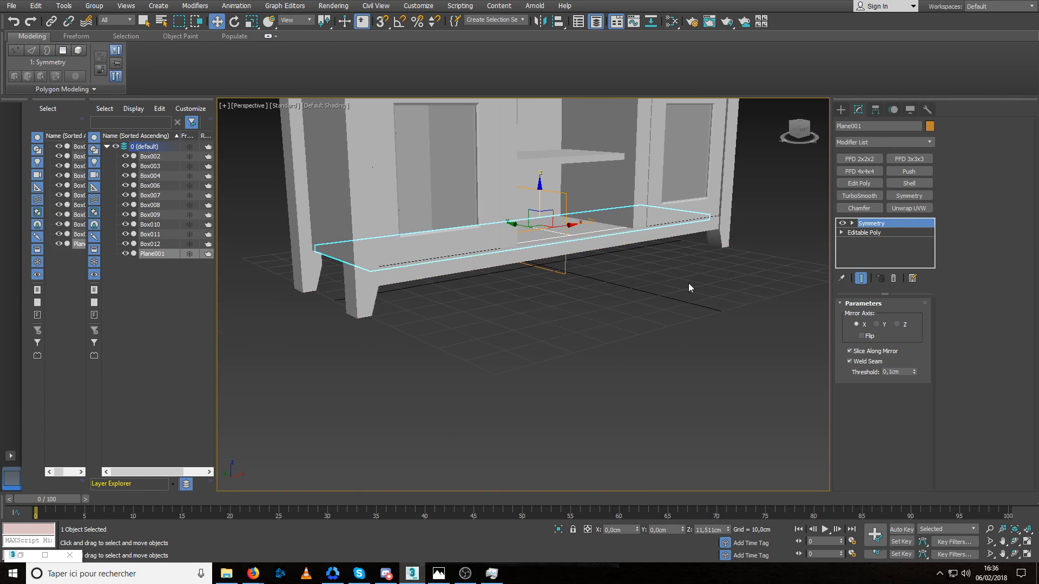
click(914, 372)
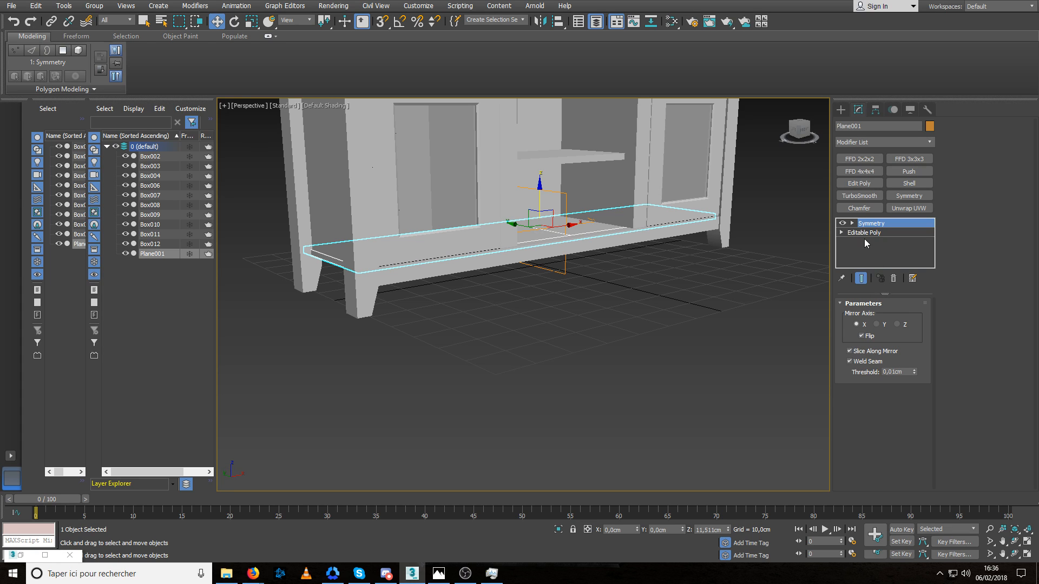
click(859, 232)
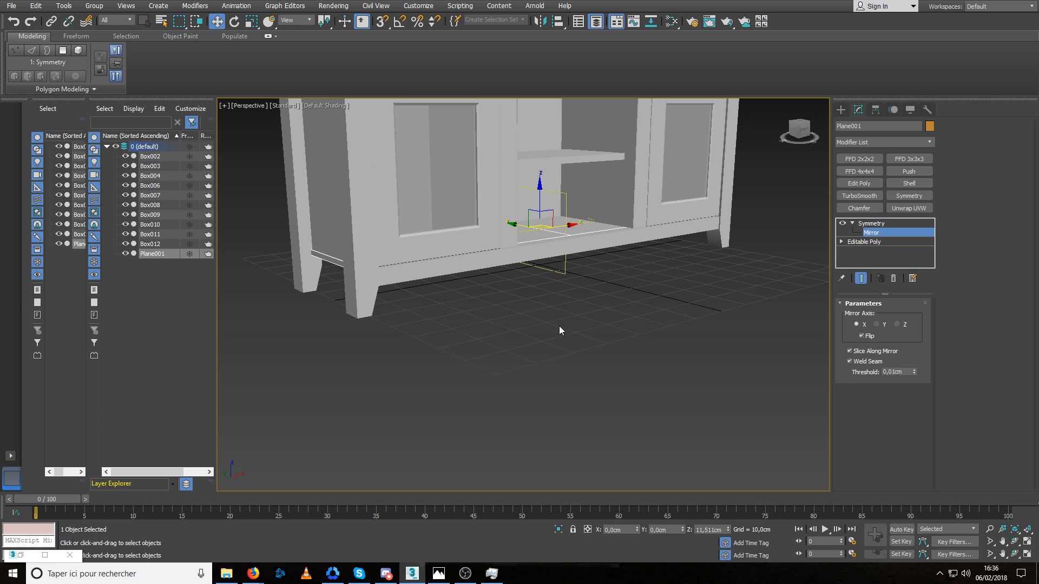
alt+middle_drag(650, 261, 518, 237)
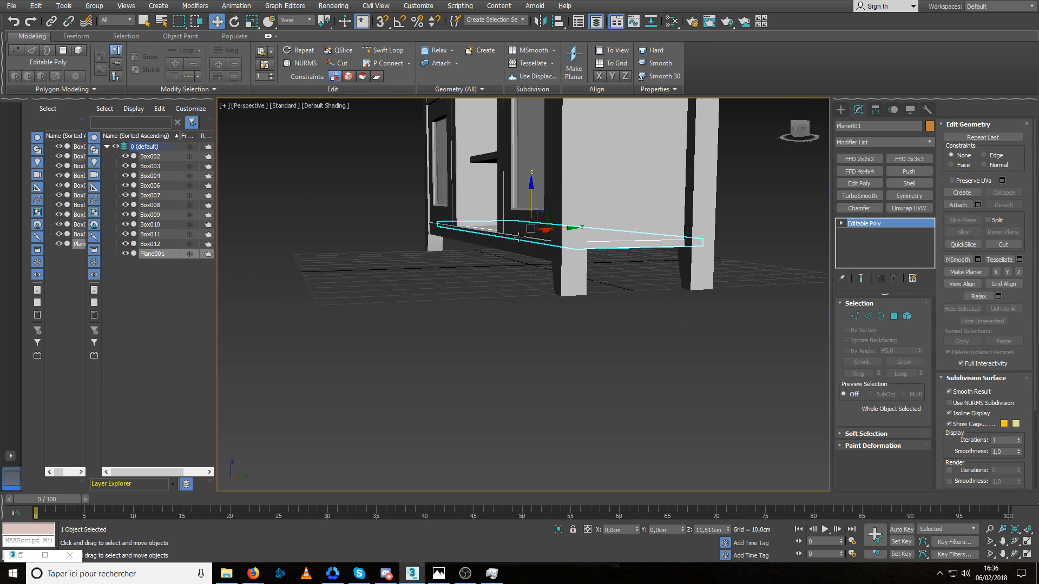
Nudge the bottom panel's rear edge polygon to meet the back panel, then leave polygon editing and clear the selection.
click(623, 265)
alt+middle_drag(622, 268, 434, 301)
click(401, 304)
scroll(420, 301, up, 3)
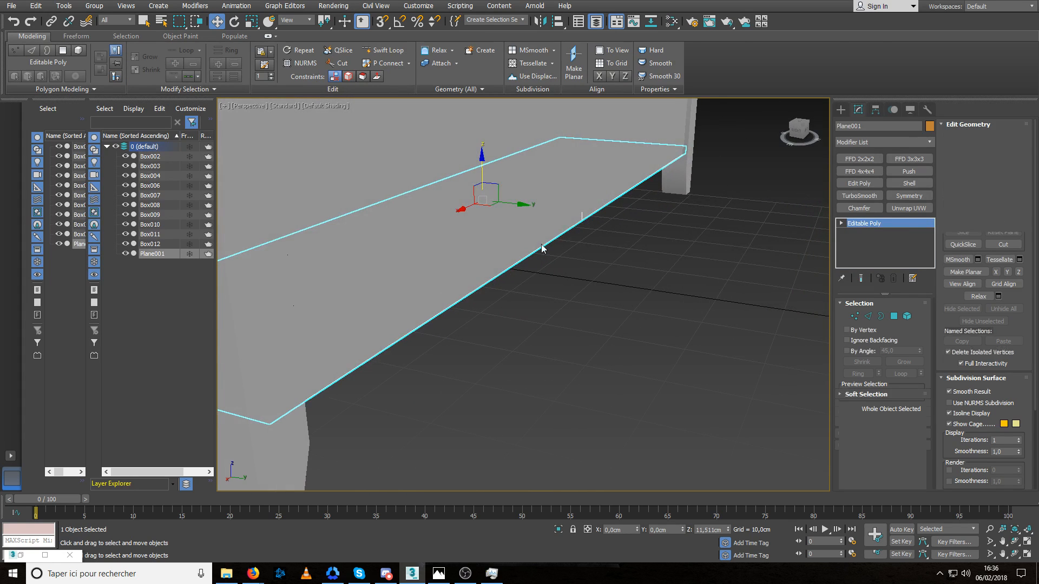
key(4)
click(563, 231)
ctrl+click(598, 204)
drag(611, 218, 616, 219)
alt+middle_drag(618, 211, 571, 263)
scroll(626, 223, down, 8)
scroll(751, 258, up, 5)
click(894, 317)
click(642, 209)
scroll(568, 244, up, 3)
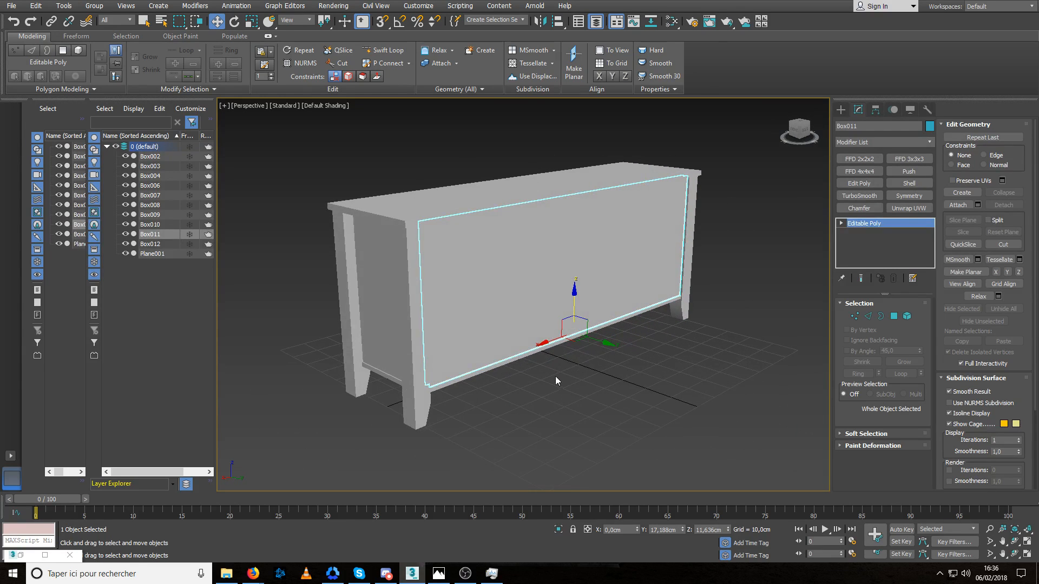
click(555, 376)
Examine the whole cabinet from several front angles, including the middle shelf, the top board and the doors.
alt+middle_drag(564, 344, 482, 314)
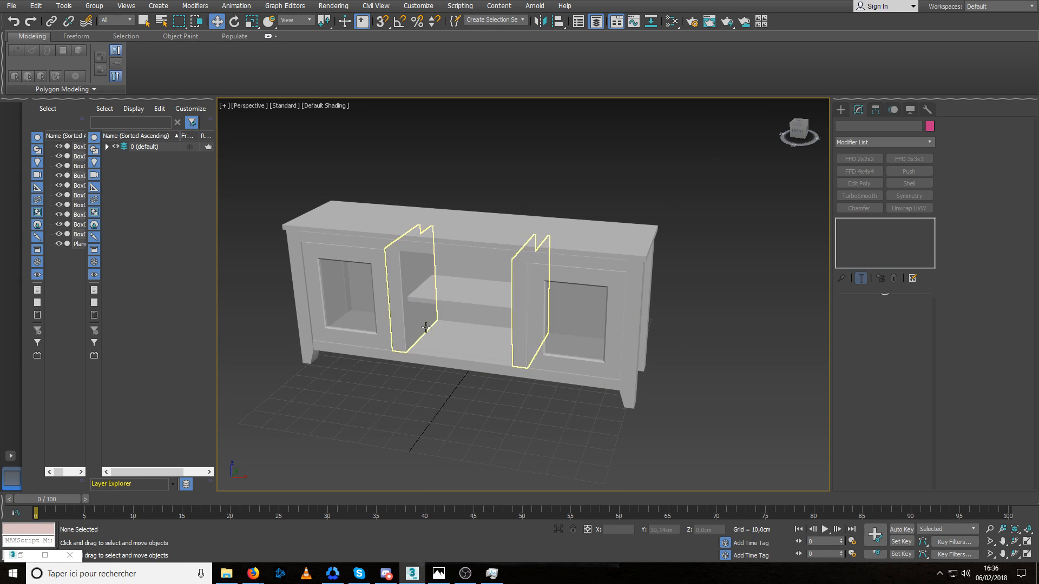
click(447, 299)
scroll(443, 300, up, 5)
scroll(441, 301, down, 5)
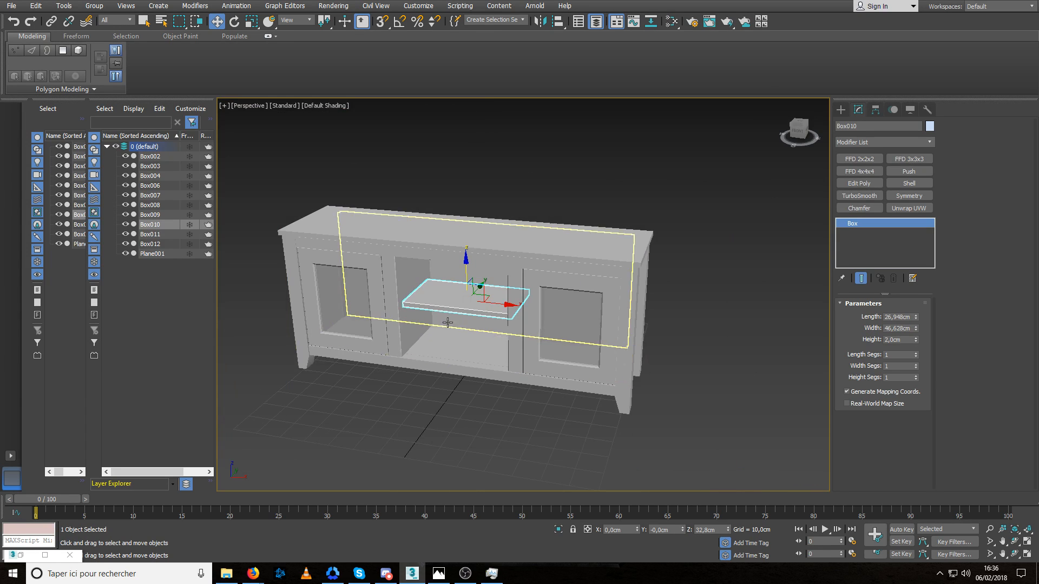
alt+middle_drag(446, 320, 499, 325)
click(500, 399)
click(383, 271)
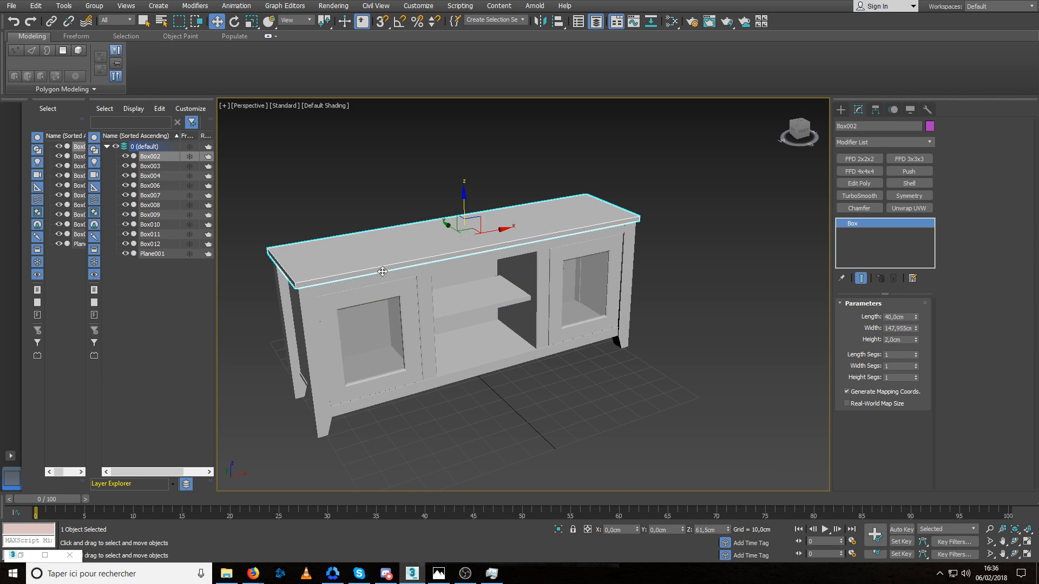
middle_drag(382, 272, 475, 309)
scroll(399, 307, up, 2)
scroll(473, 260, down, 2)
scroll(475, 309, up, 2)
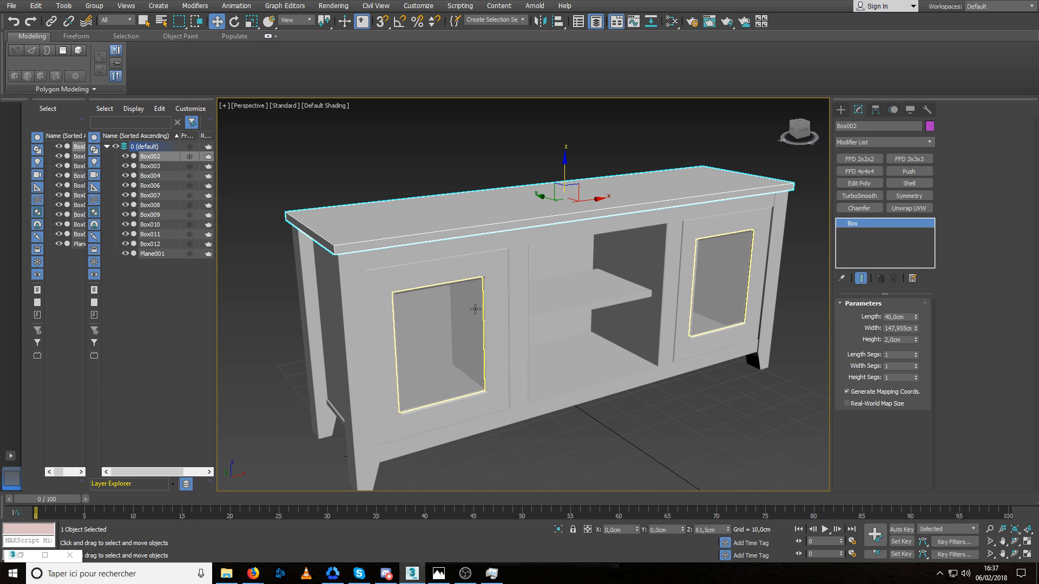
scroll(498, 311, down, 3)
alt+middle_drag(585, 345, 595, 347)
middle_drag(595, 346, 589, 332)
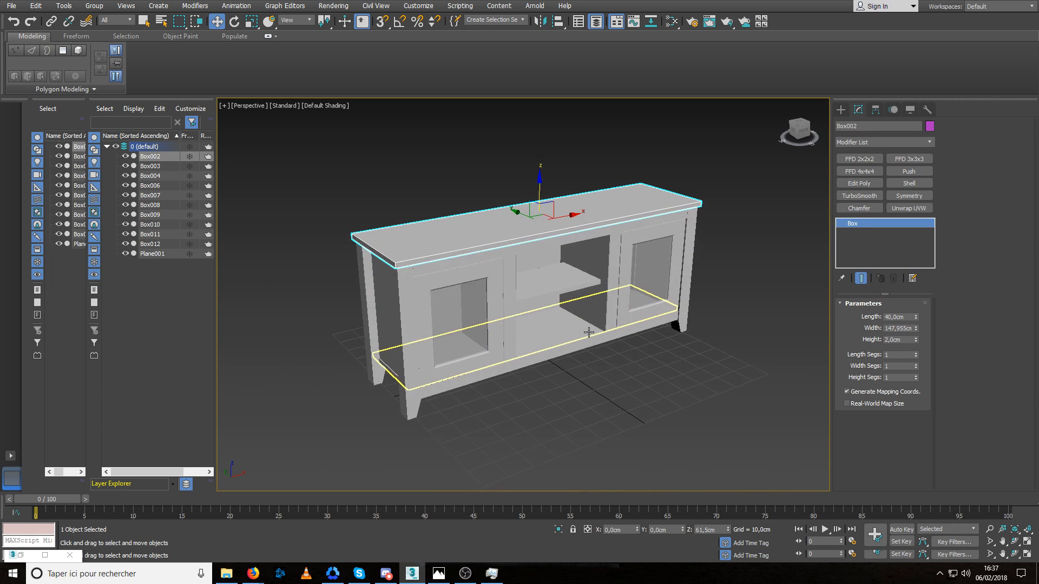
Create a small cylinder of about 2.1 cm radius and 4.2 cm height on the floor in front of the cabinet.
click(841, 110)
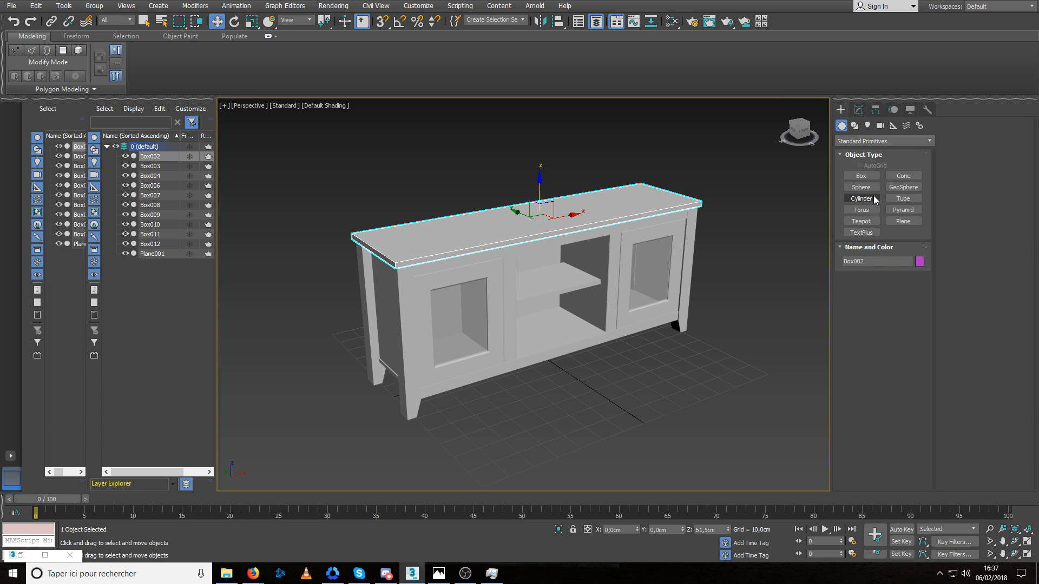
click(861, 198)
alt+middle_drag(622, 292, 654, 268)
mouse_move(584, 375)
mouse_down()
mouse_move(606, 394)
mouse_move(587, 378)
mouse_up()
click(588, 370)
key(w)
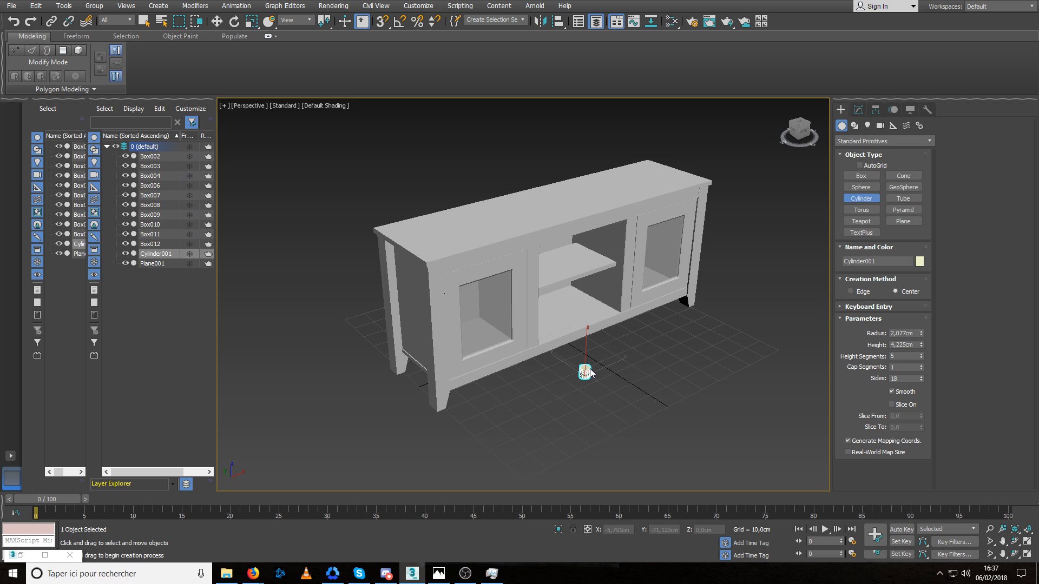
Set the cylinder to 12 sides, 2 height segments and 2 cap segments.
key(f)
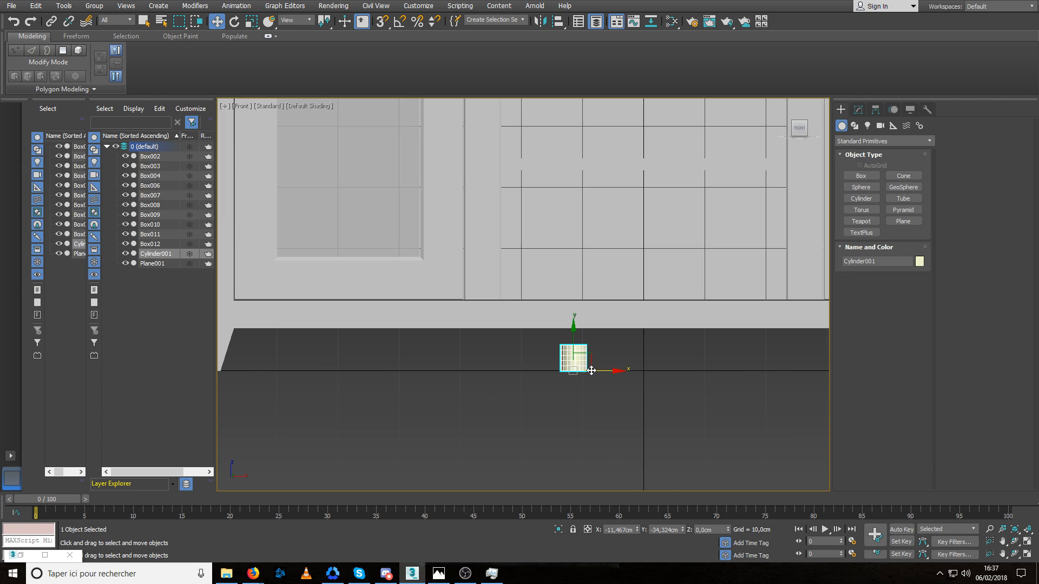
click(859, 110)
key(p)
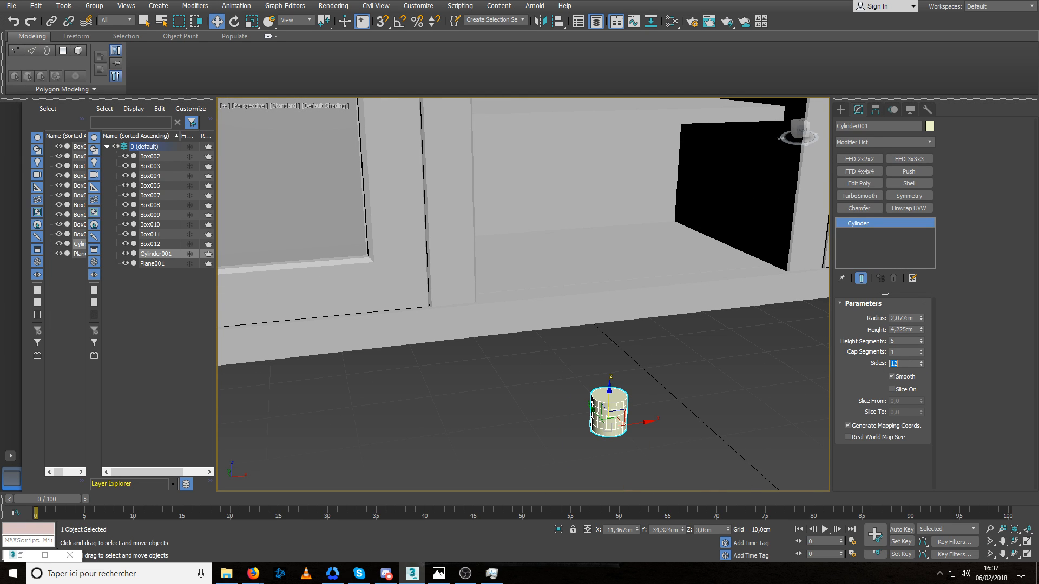
click(921, 339)
key(f)
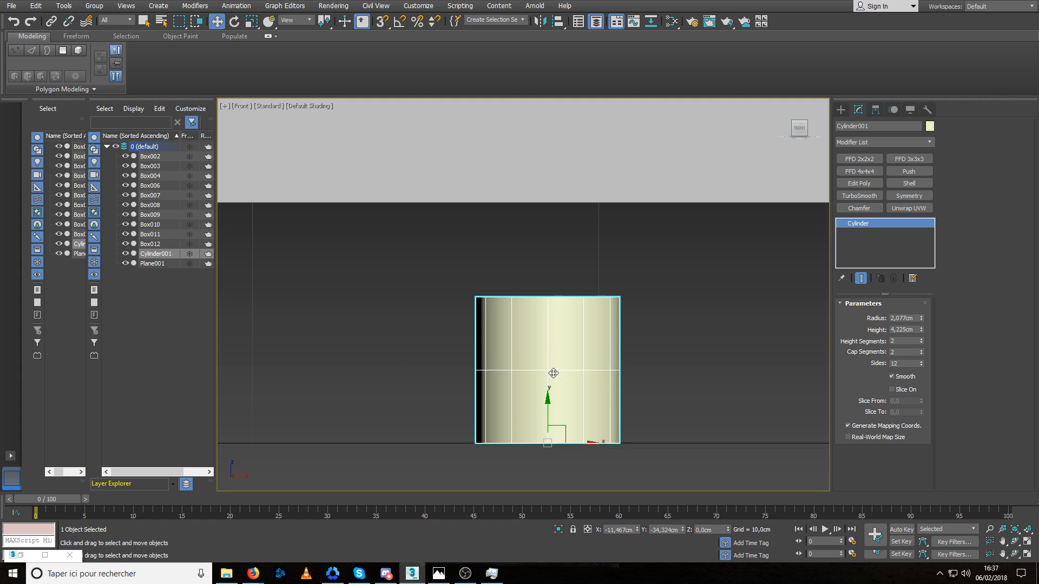
key(p)
key(z)
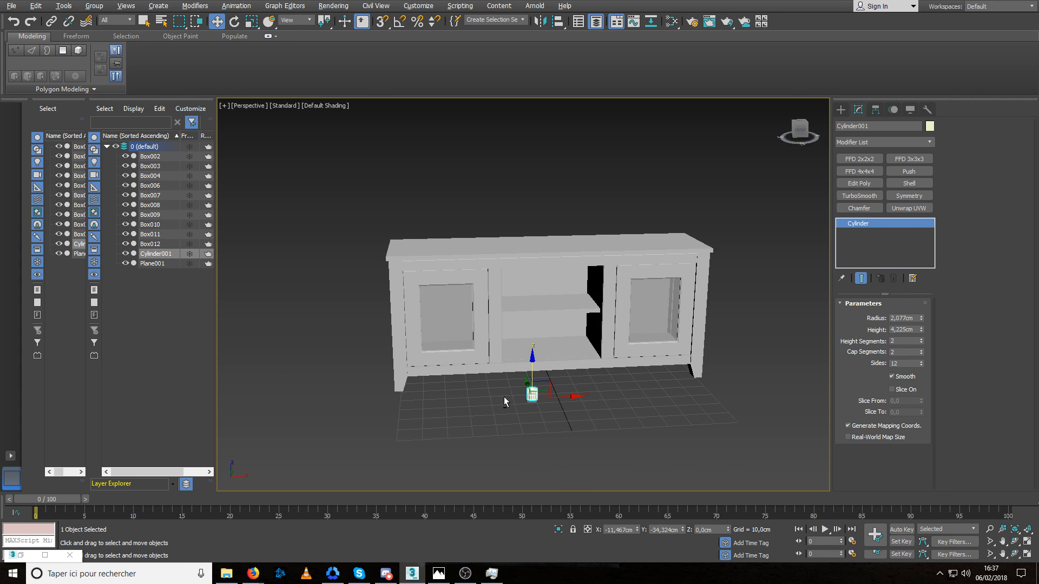
Turn on angle snap and rotate the cylinder about X so its axis points straight out from the cabinet front.
alt+middle_drag(505, 397, 561, 391)
key(e)
drag(541, 370, 558, 371)
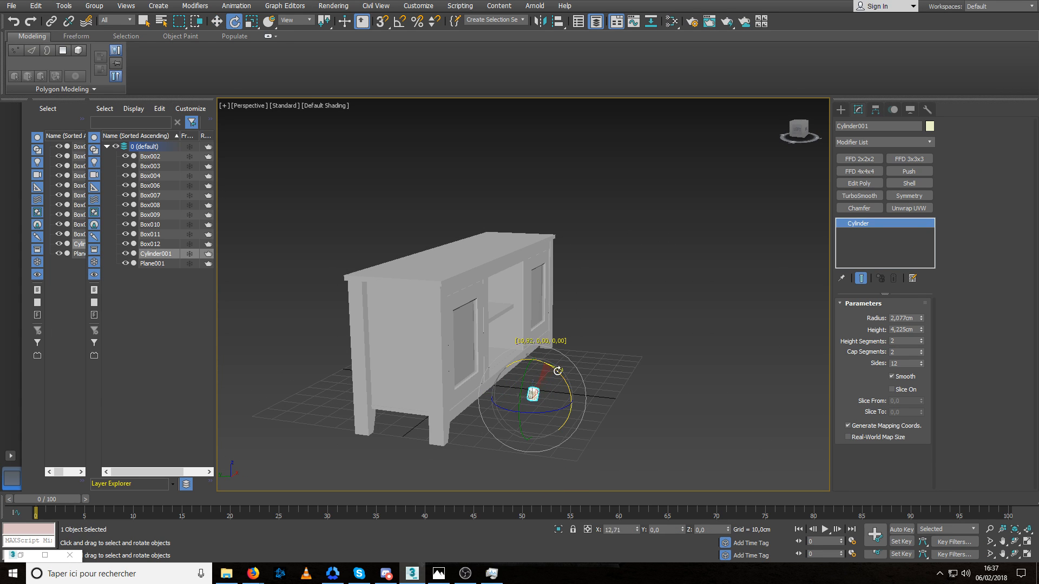
right_click(587, 403)
click(406, 22)
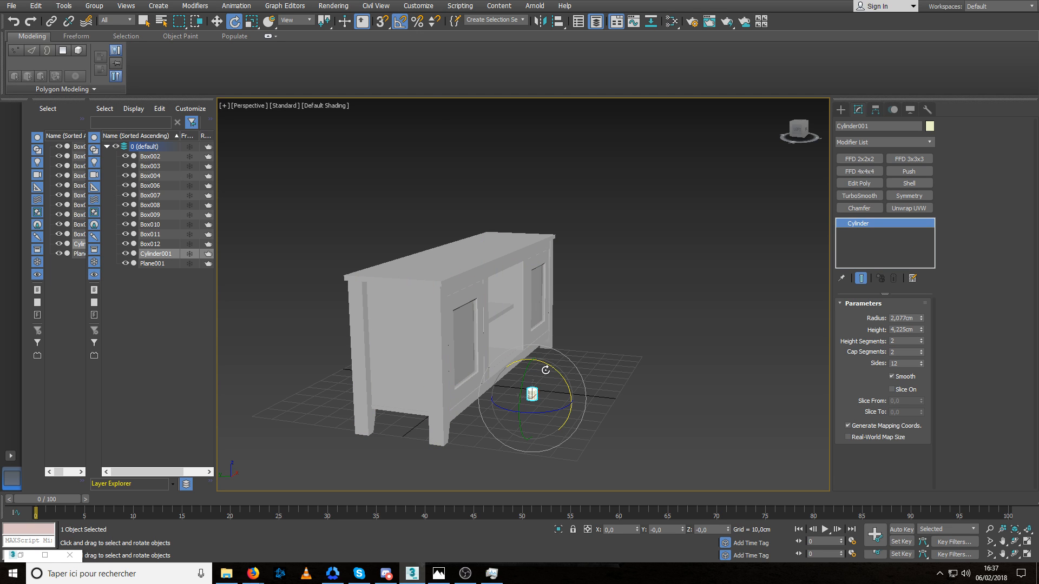
drag(546, 370, 565, 380)
Move the cylinder in front of the left door's inner frame, at about X -33.57, Y -20.83, Z 32.22 cm.
key(w)
drag(523, 382, 490, 312)
alt+middle_drag(487, 318, 416, 347)
drag(532, 323, 482, 328)
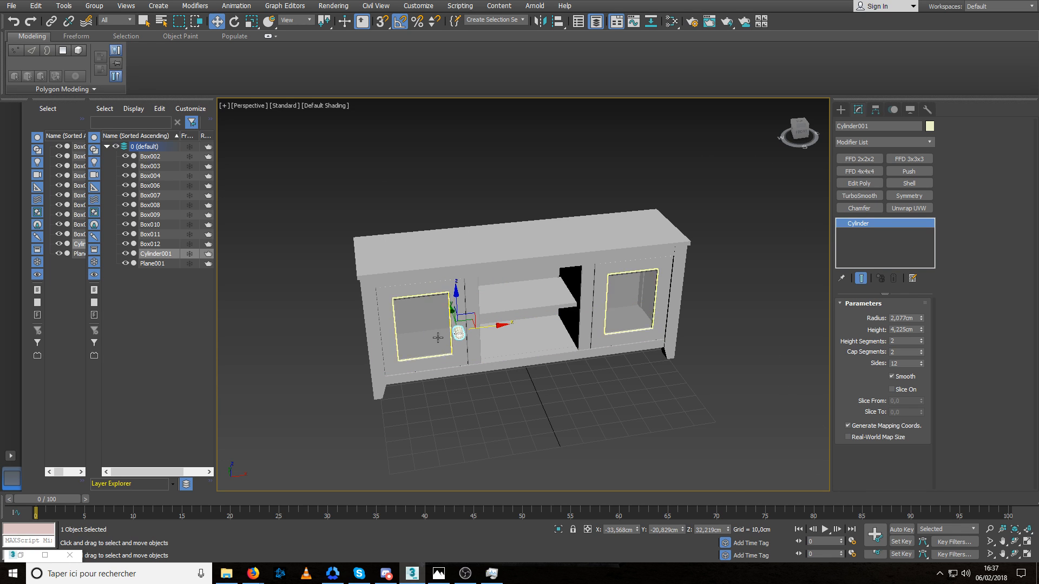
Push the cylinder about 2.4 cm along Y against the left door and shift it sideways to X -32.733 cm on the frame.
scroll(438, 338, up, 5)
alt+middle_drag(437, 337, 495, 340)
drag(467, 314, 449, 310)
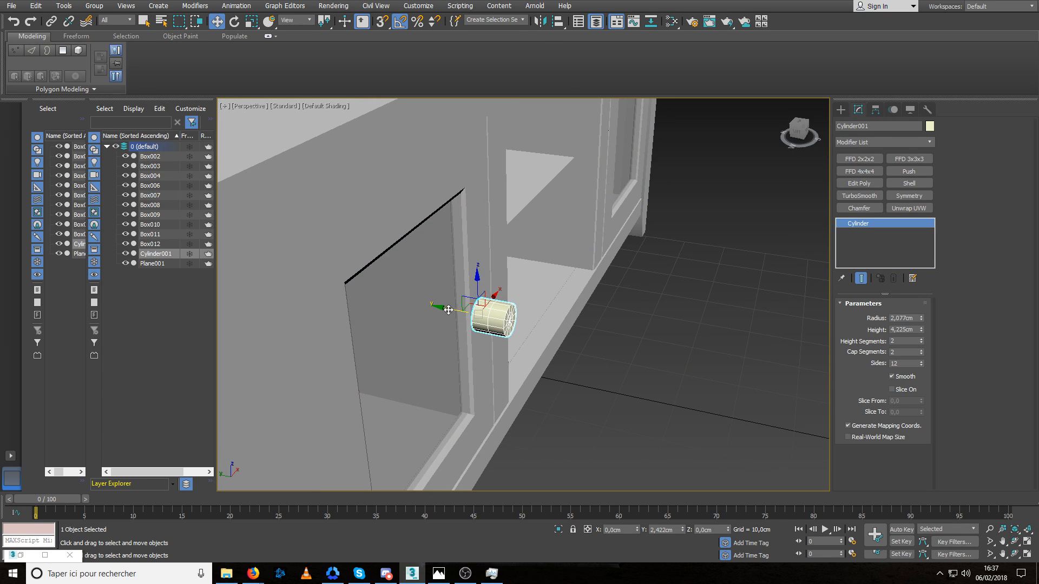
key(z)
alt+middle_drag(491, 337, 430, 329)
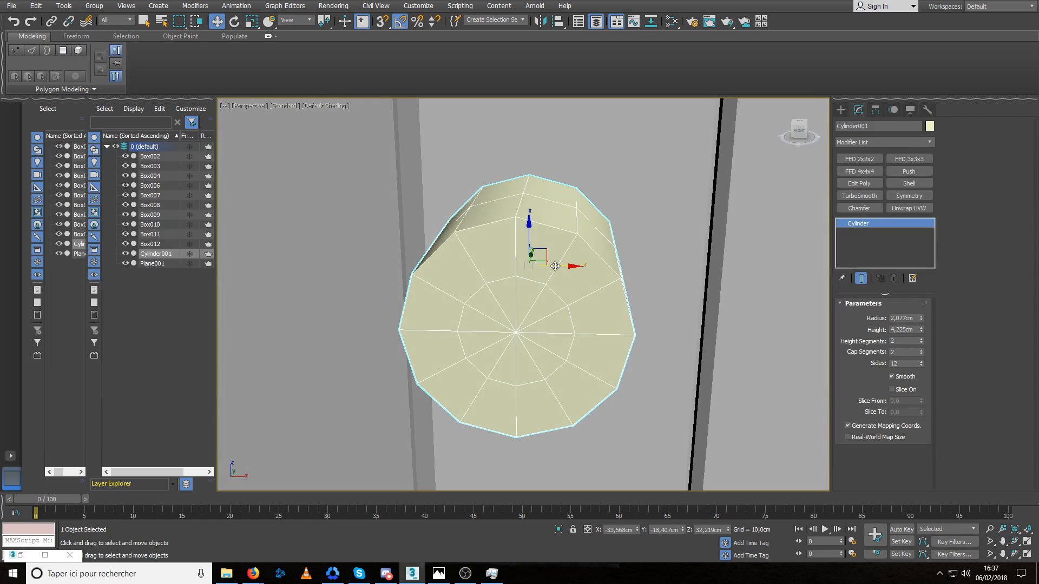
drag(555, 266, 594, 269)
alt+middle_drag(485, 313, 572, 303)
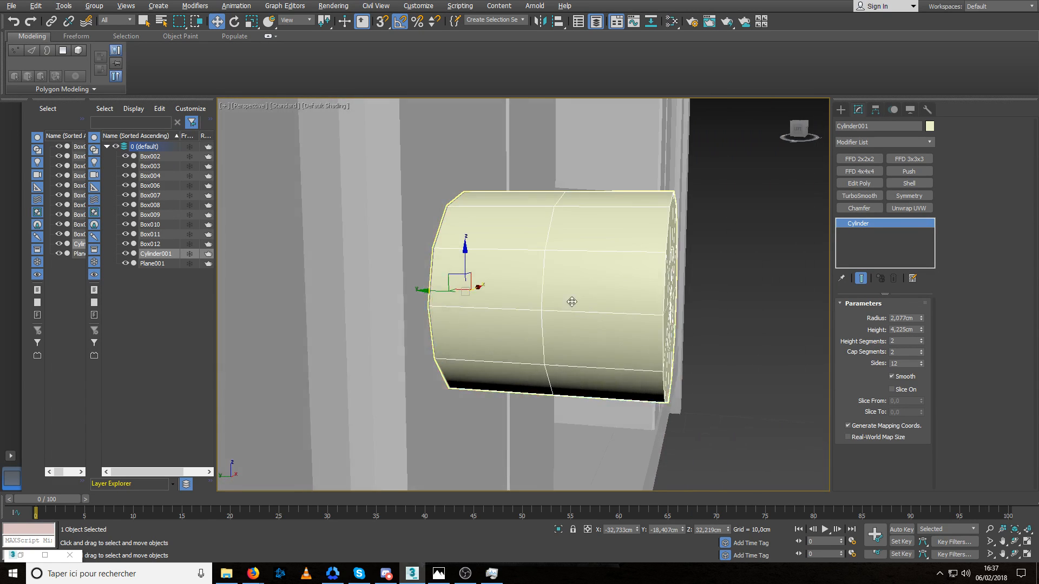
scroll(573, 303, down, 1)
mouse_move(438, 293)
mouse_down()
mouse_move(428, 292)
mouse_move(437, 293)
mouse_up()
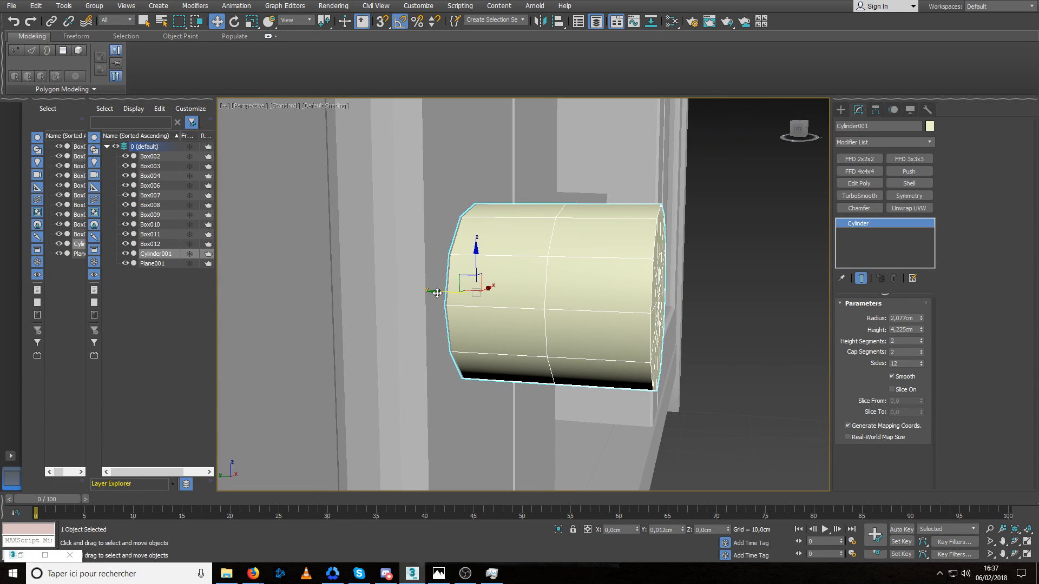
scroll(487, 306, down, 3)
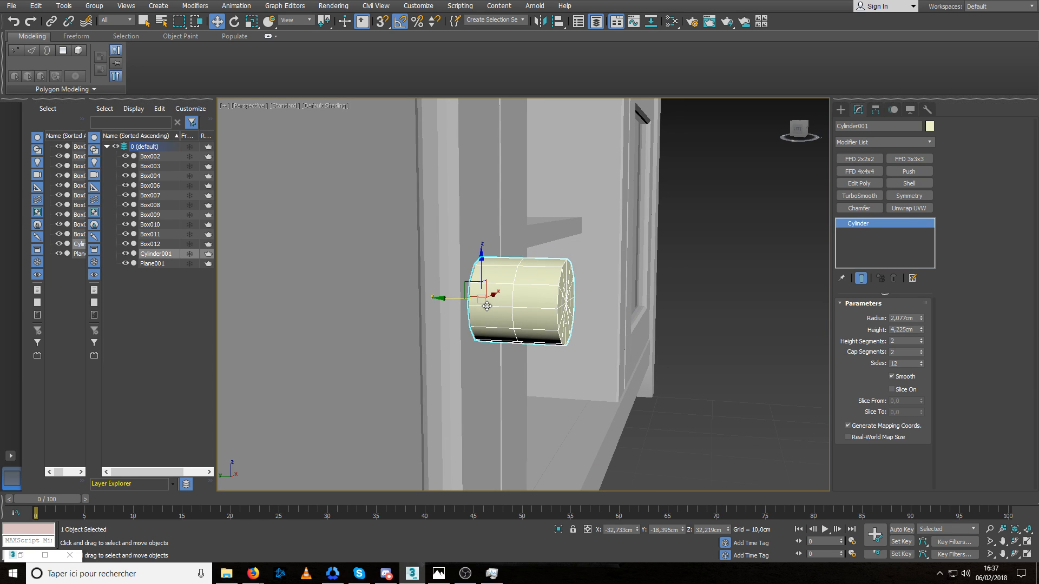
Consult the reference picture, then check in left and perspective views how deep the cylinder sits in the door.
key(alt+Tab)
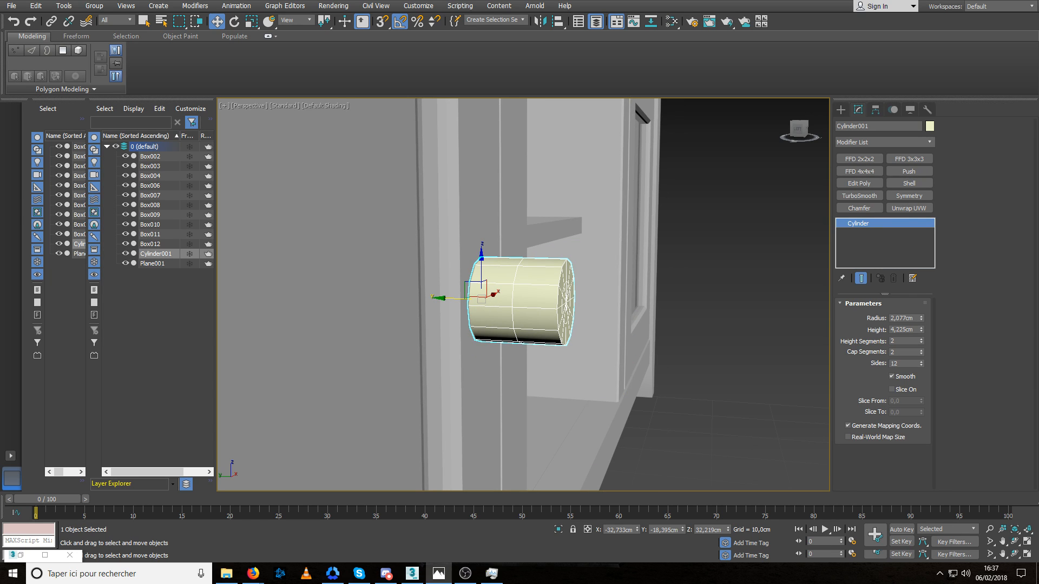
middle_drag(492, 305, 494, 314)
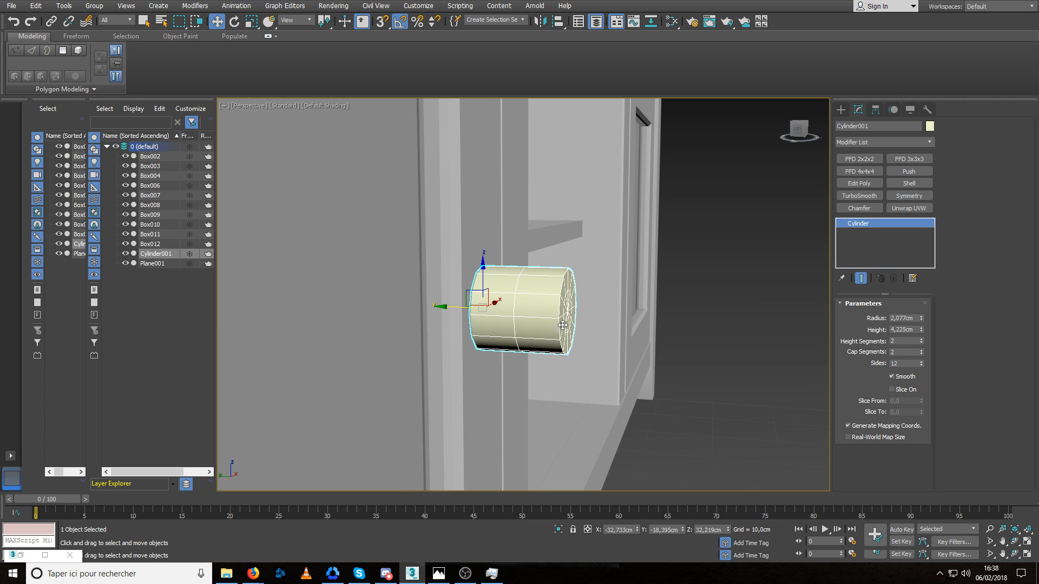
alt+middle_drag(557, 321, 515, 351)
key(l)
scroll(547, 322, down, 1)
scroll(516, 352, down, 3)
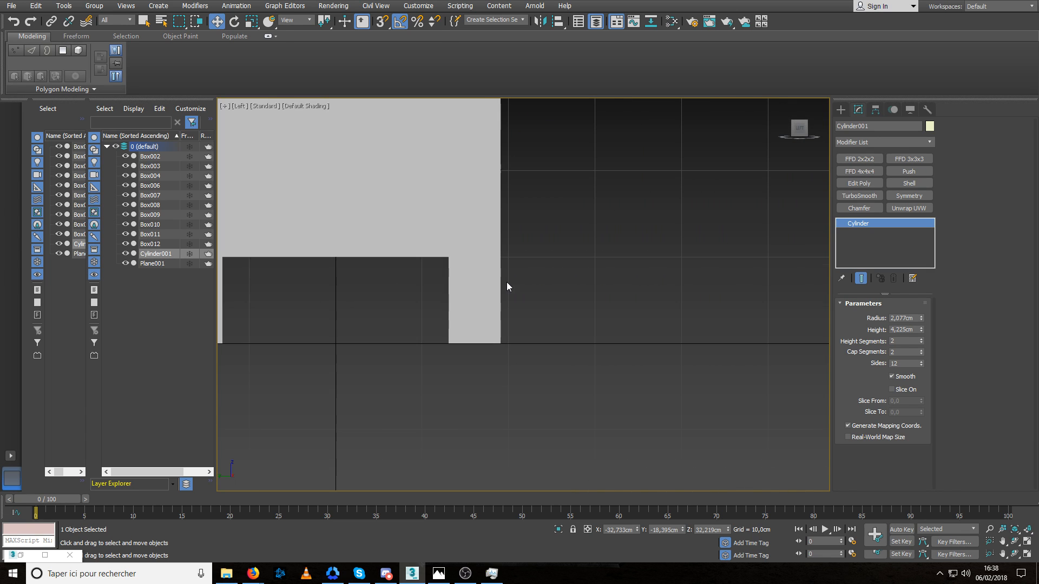
scroll(507, 281, down, 2)
middle_drag(532, 163, 515, 243)
scroll(503, 249, up, 5)
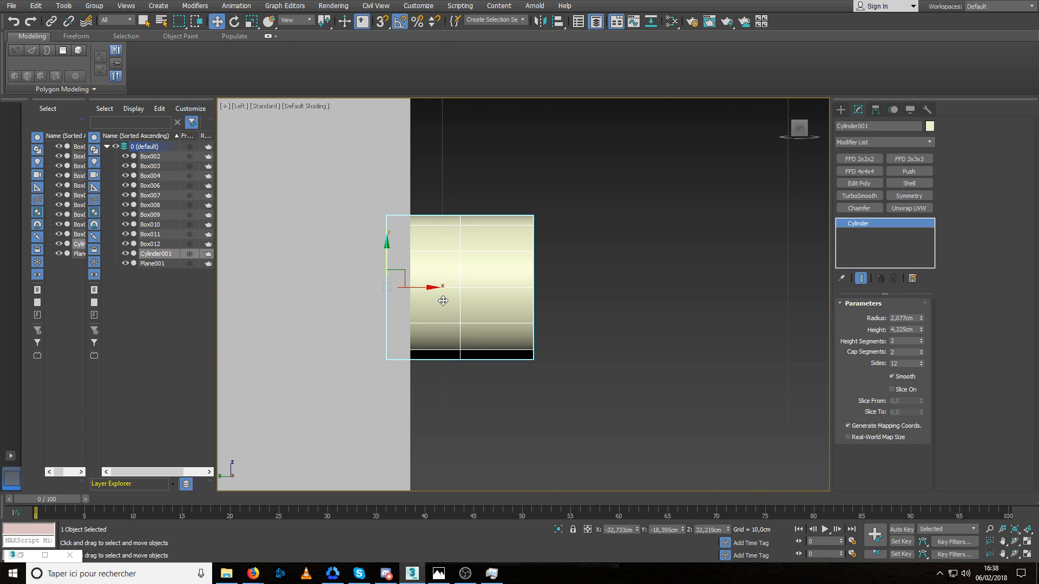
key(p)
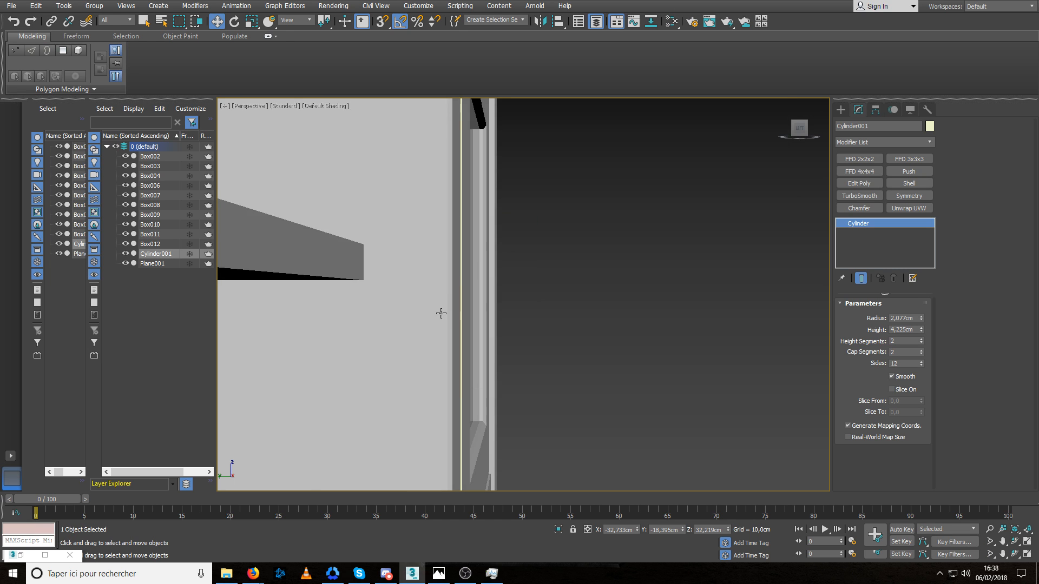
scroll(442, 313, down, 6)
alt+middle_drag(456, 317, 442, 324)
scroll(442, 324, up, 6)
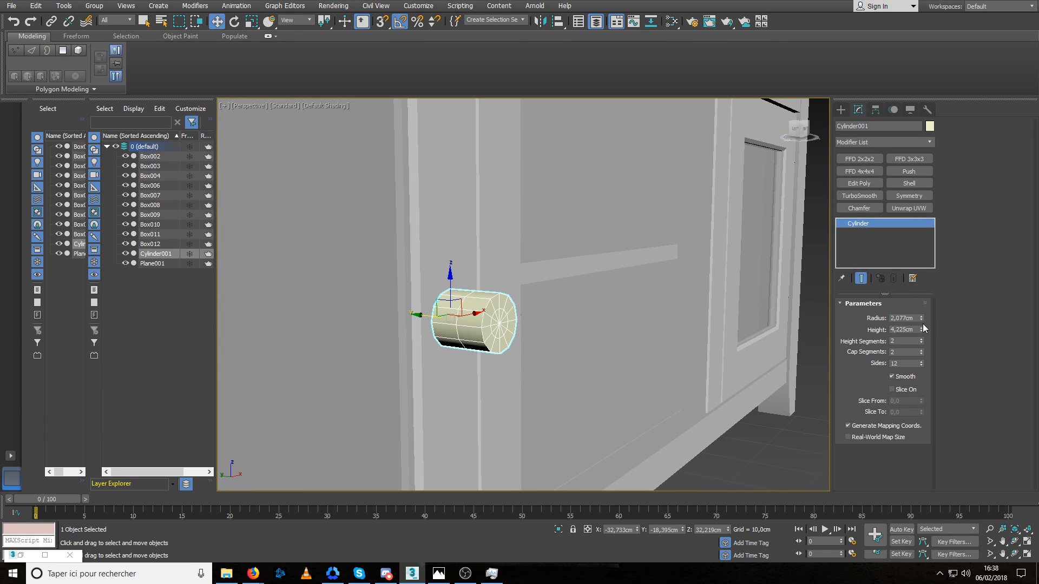
Reduce the cylinder's radius to 1.496 cm and check its size against the left door.
drag(921, 320, 920, 334)
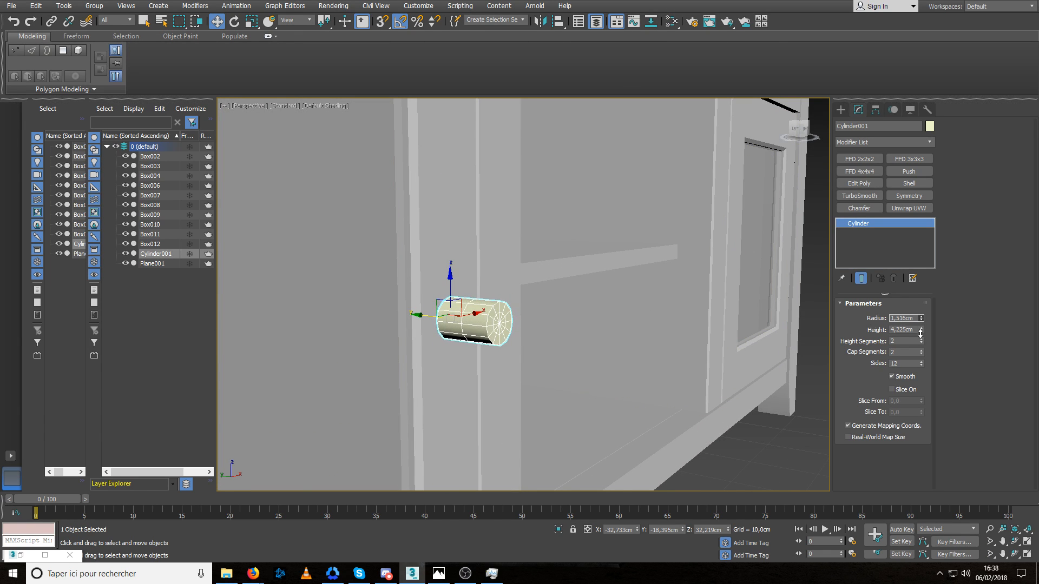
alt+middle_drag(528, 327, 464, 332)
scroll(496, 325, down, 5)
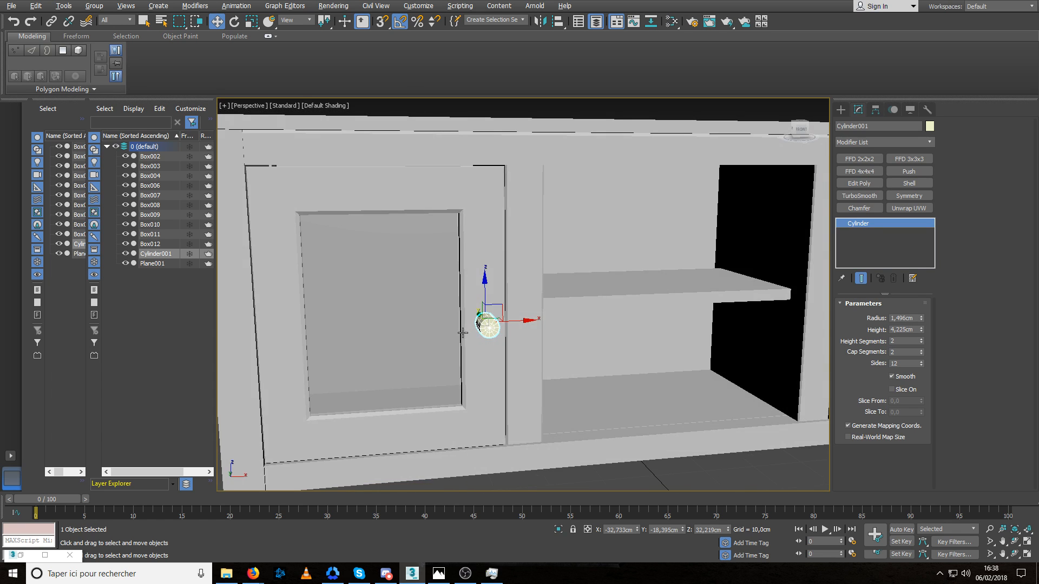
Reduce the cylinder's radius to 1.31 cm and shift it sideways on the left door's frame to X -32.616 cm.
scroll(471, 330, up, 5)
drag(922, 319, 921, 325)
alt+middle_drag(562, 320, 509, 352)
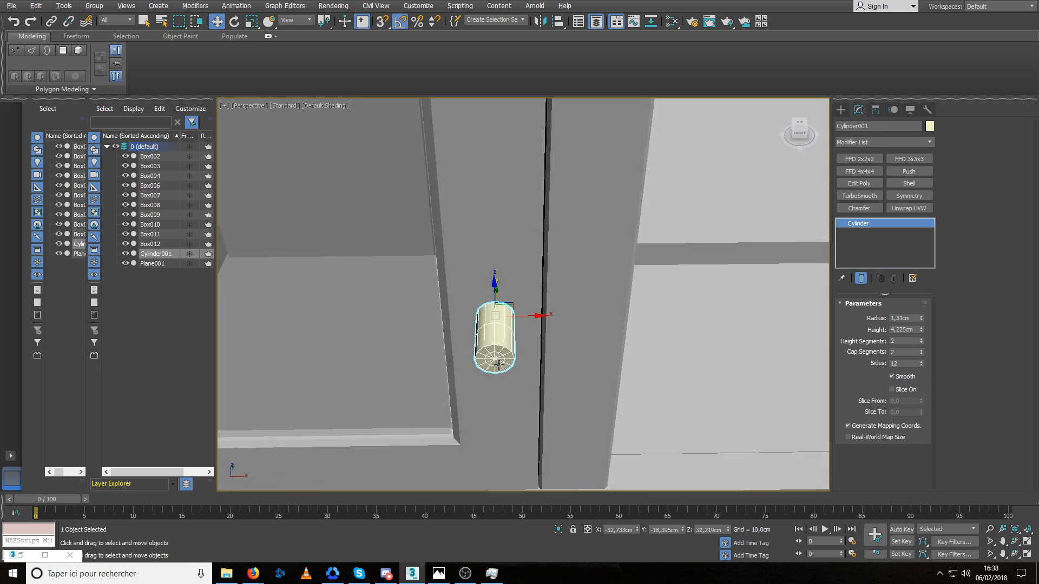
drag(527, 315, 529, 315)
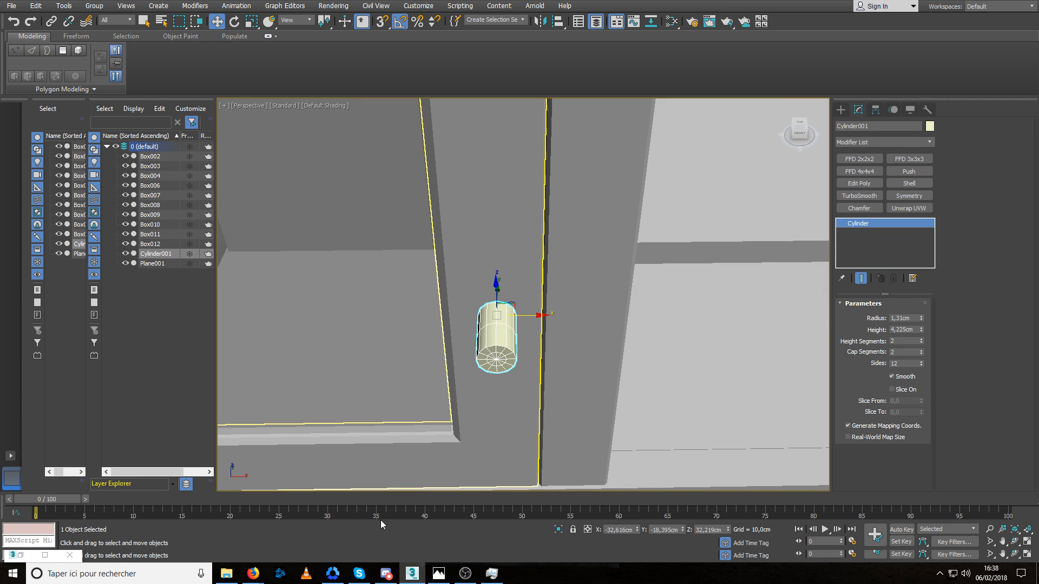
middle_drag(658, 346, 648, 349)
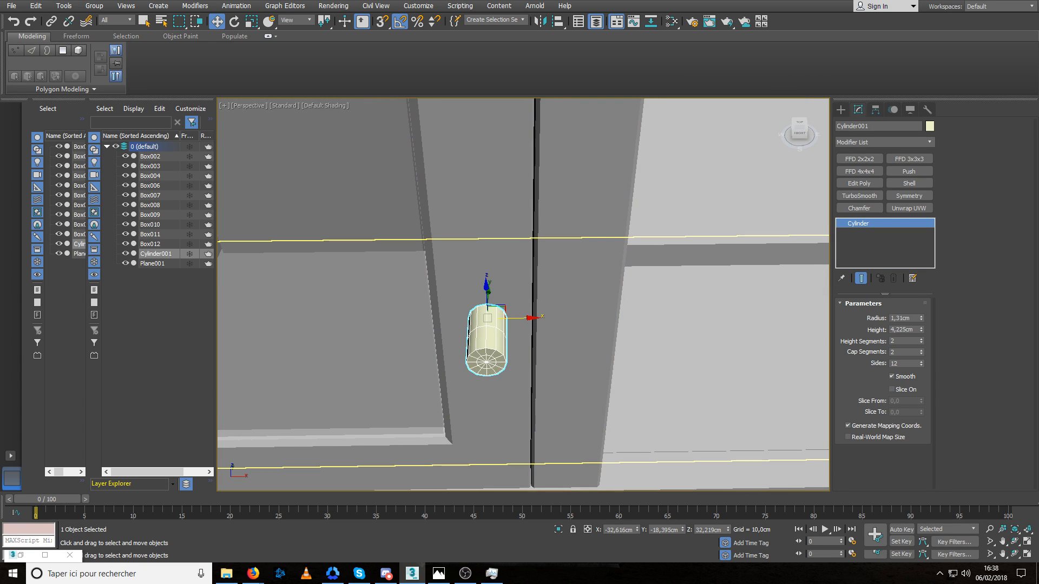
Consult the reference picture, then push the cylinder slightly into the left door along Y to -18.324 cm.
key(alt+Tab)
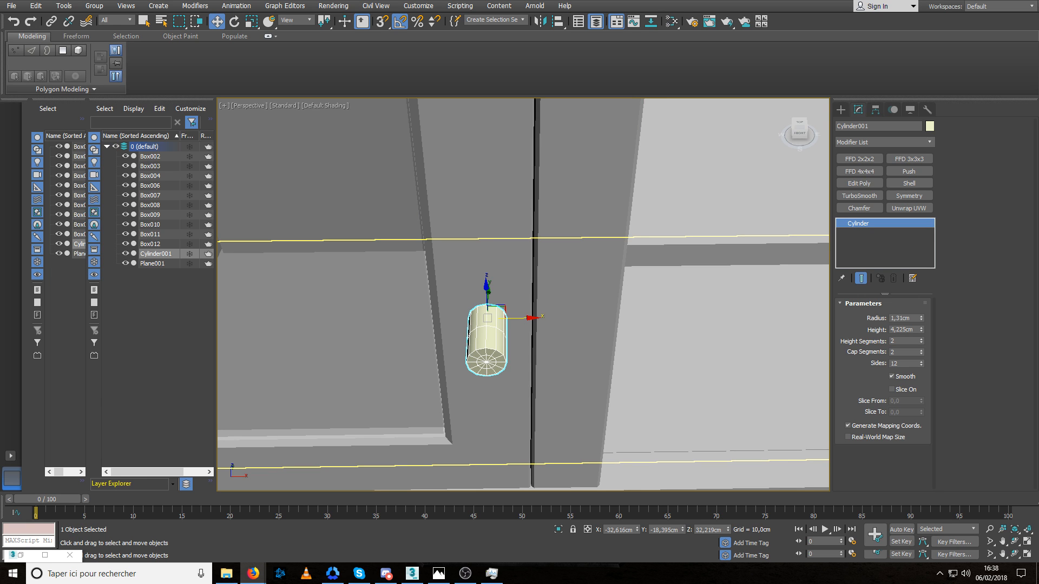
middle_drag(489, 295, 454, 311)
drag(441, 315, 442, 314)
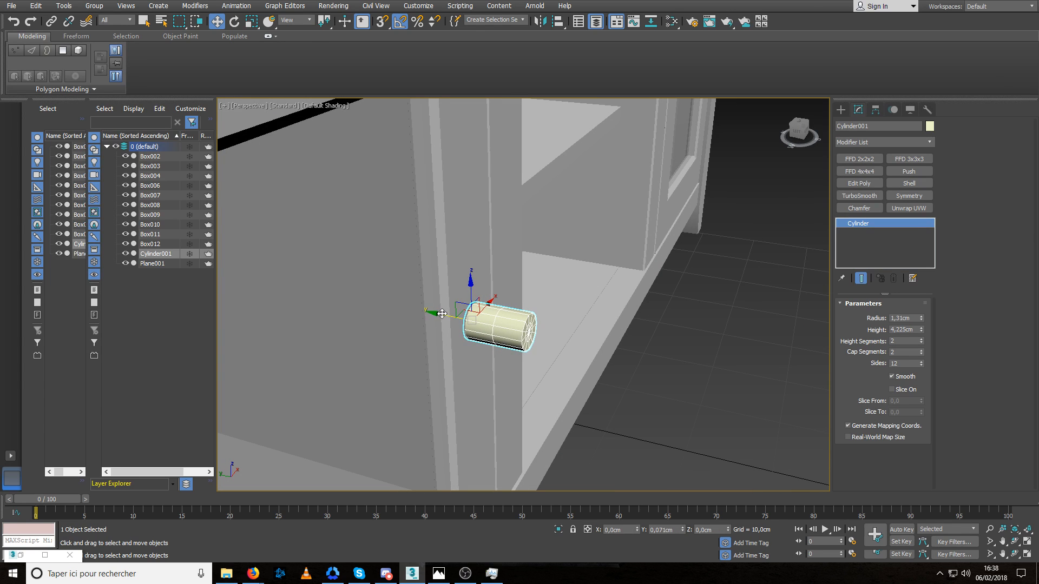
alt+middle_drag(498, 321, 521, 328)
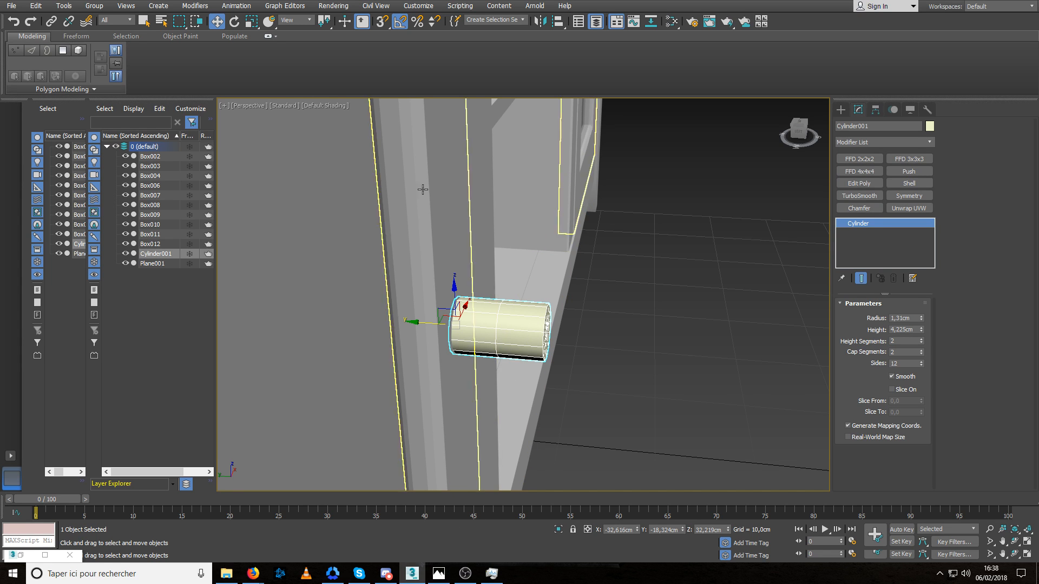
alt+middle_drag(646, 402, 600, 362)
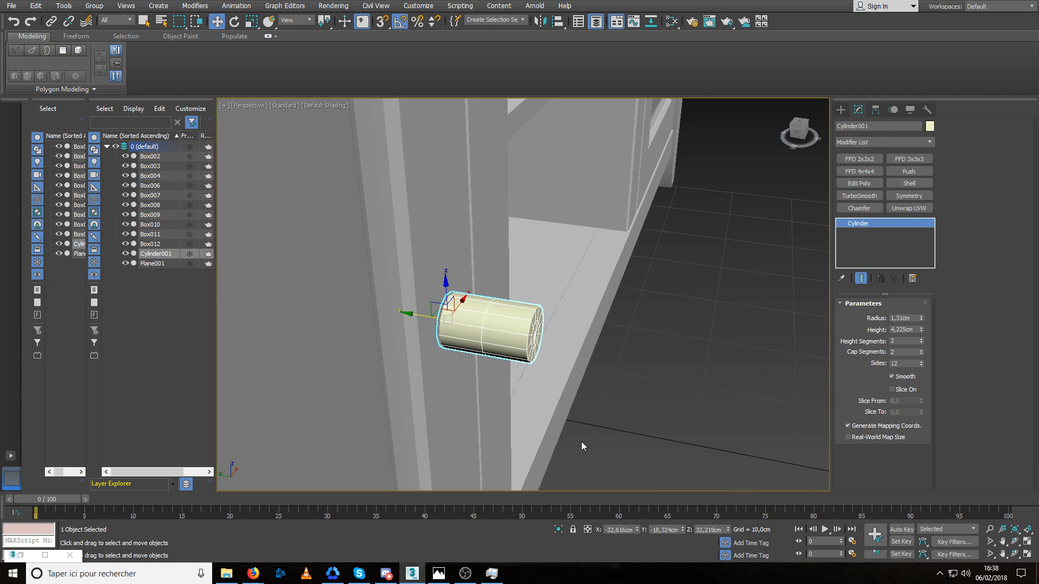
Convert the cylinder to an editable poly and add edge loops around its body on both sides of the middle.
key(alt+e)
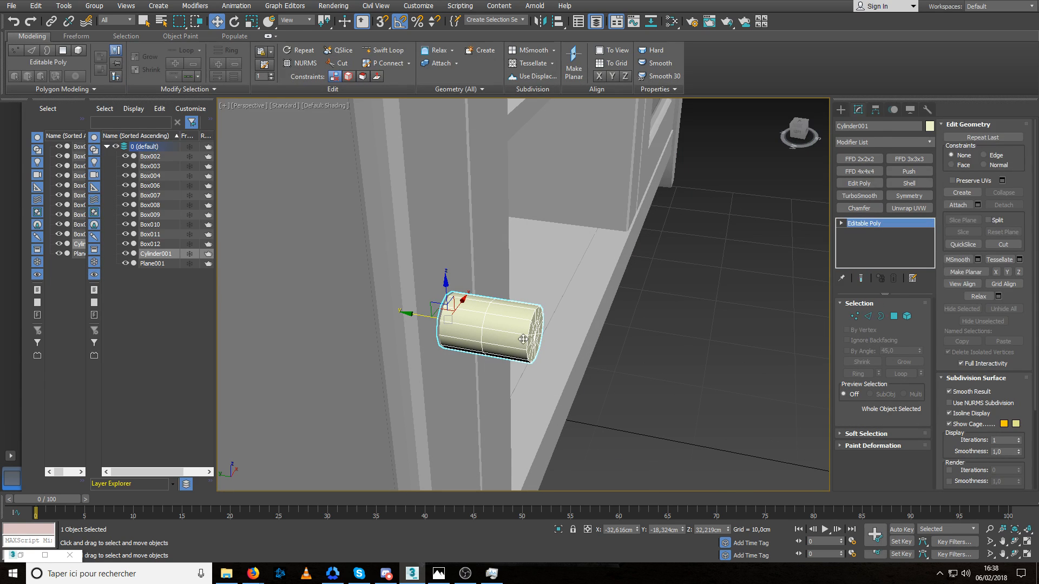
click(398, 51)
click(501, 332)
right_click(501, 332)
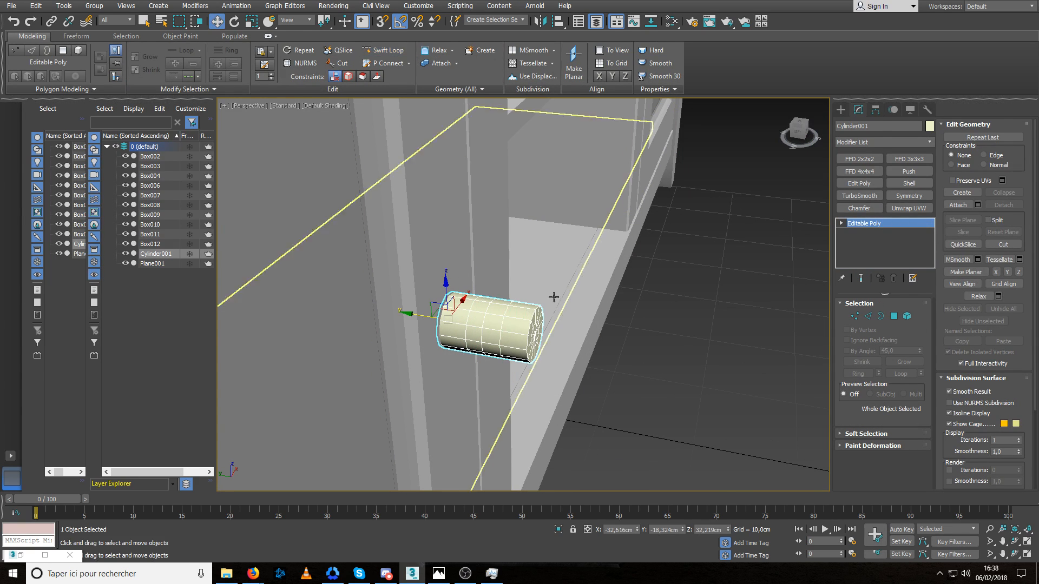
Select the vertices of the cylinder's front cap and the nearest loop, and scale them up into a wide knob head.
alt+middle_drag(470, 322, 558, 328)
key(1)
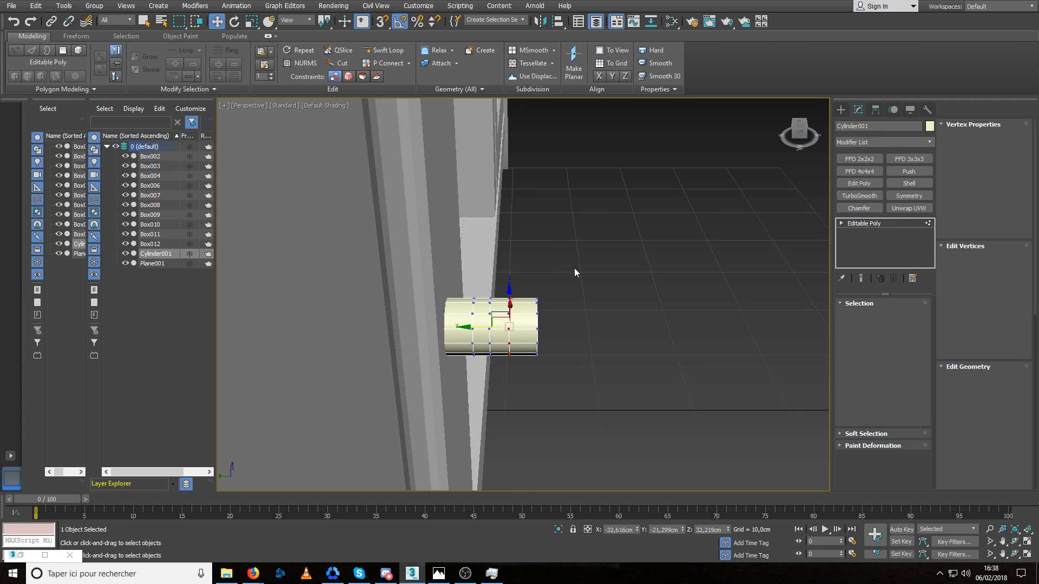
drag(573, 267, 503, 374)
alt+middle_drag(541, 359, 487, 368)
key(r)
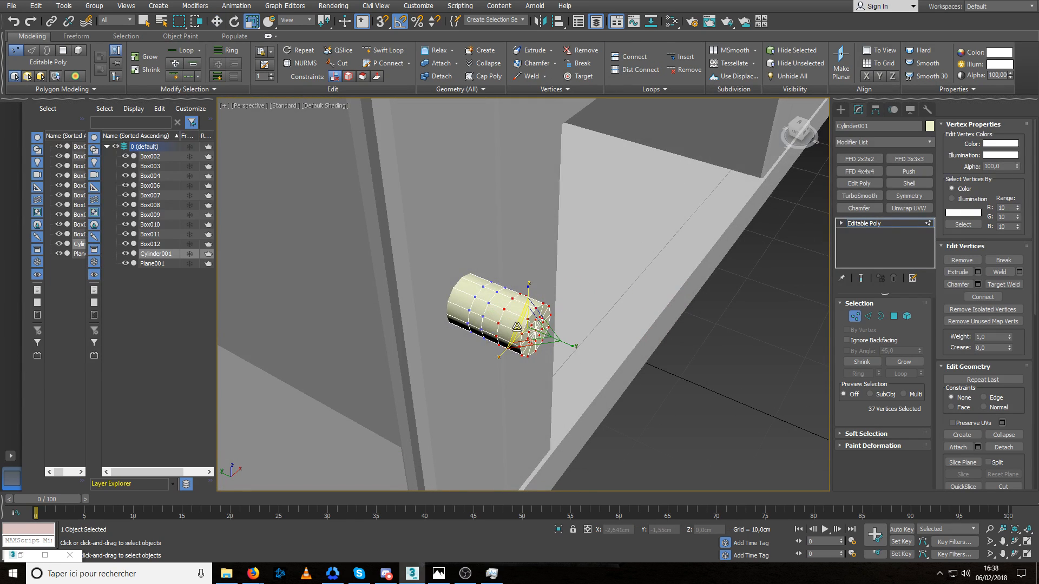
drag(511, 334, 516, 299)
Pull the inner edge loop of the knob's front cap outward about 0.45 cm along Y to round the face.
key(2)
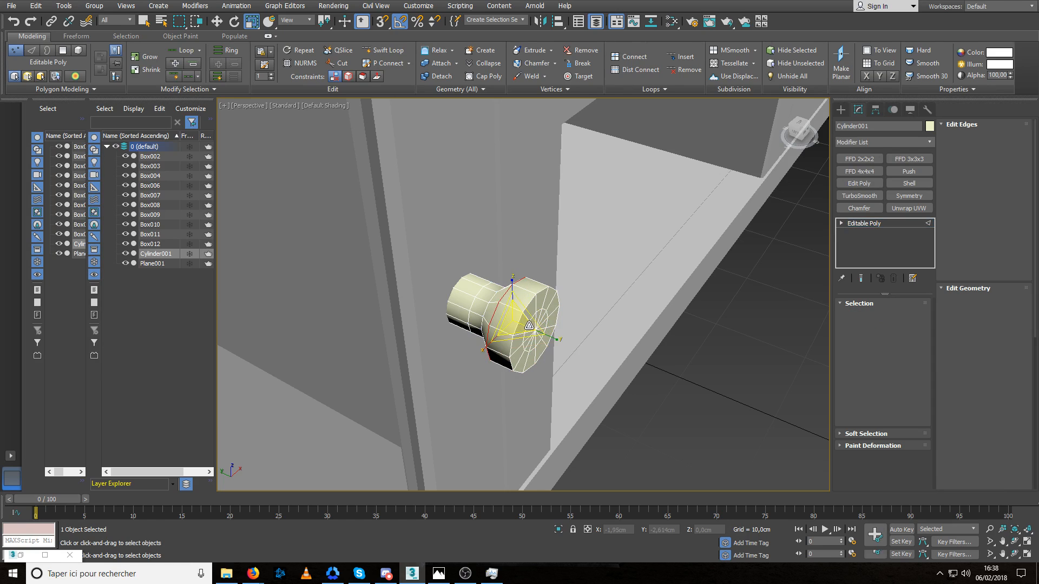
double_click(545, 333)
key(w)
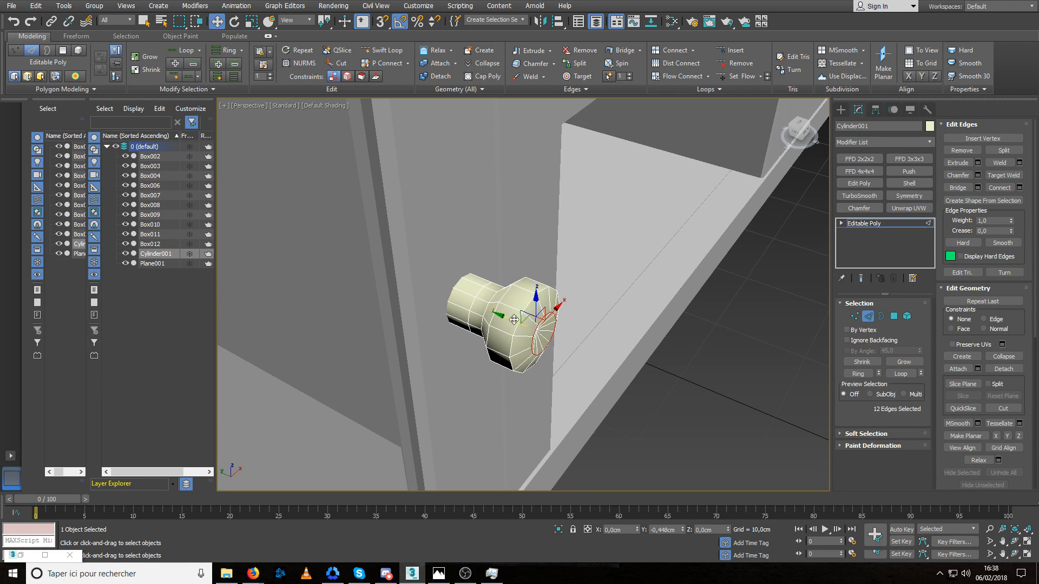
alt+middle_drag(521, 328, 564, 325)
Place the front cap's centre vertex at Y -23.207 cm and shift the head's front rim loop to Y -22.378 cm.
key(1)
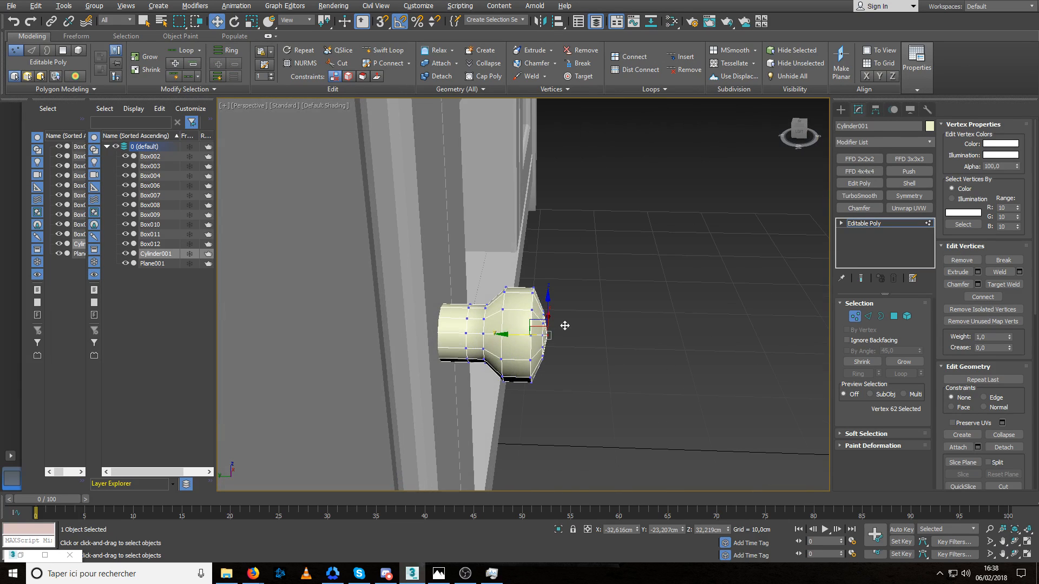
key(2)
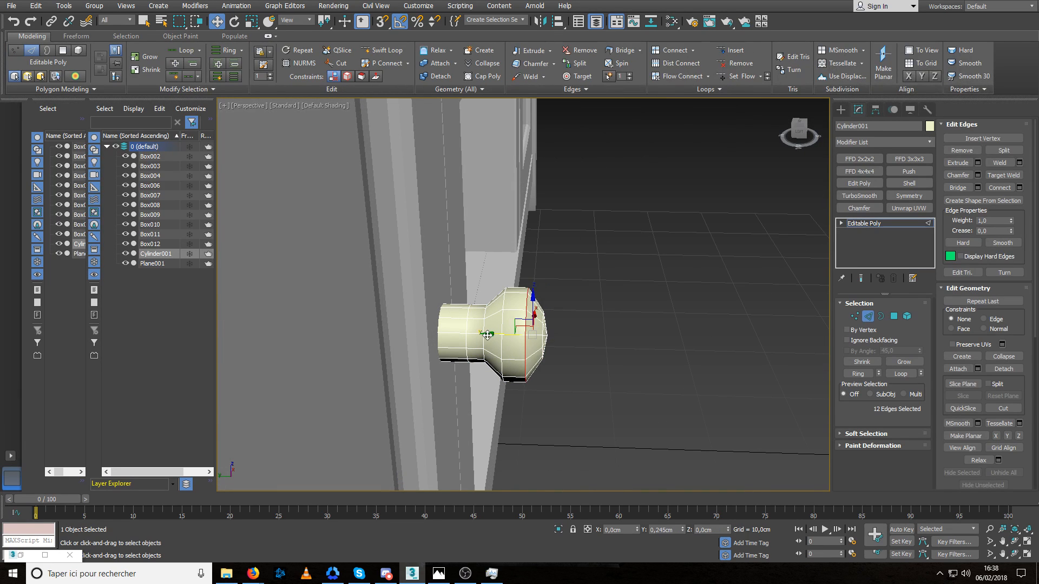
drag(491, 335, 488, 335)
alt+middle_drag(502, 321, 513, 334)
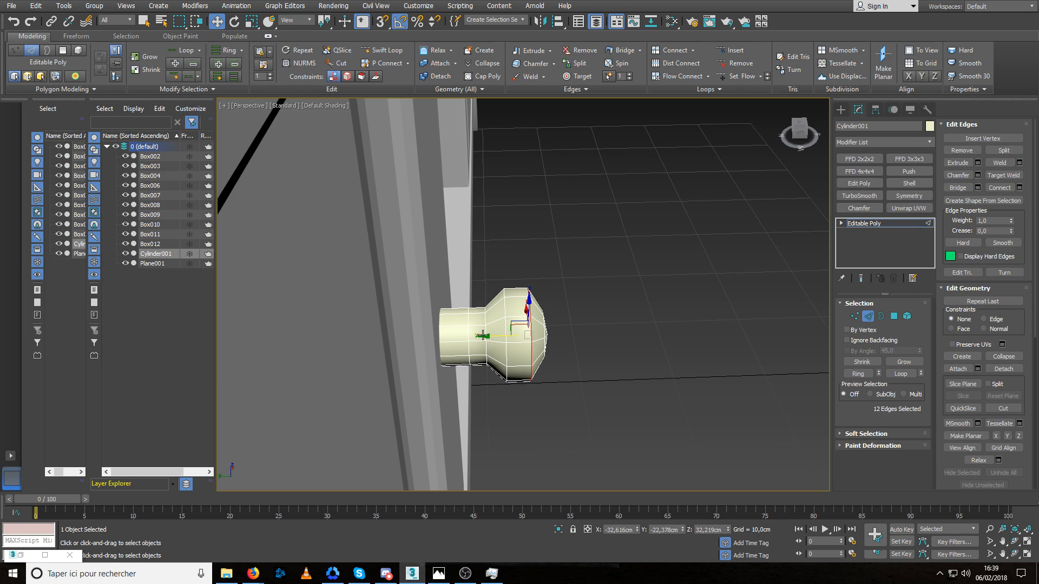
alt+middle_drag(469, 335, 476, 336)
scroll(476, 336, up, 3)
key(r)
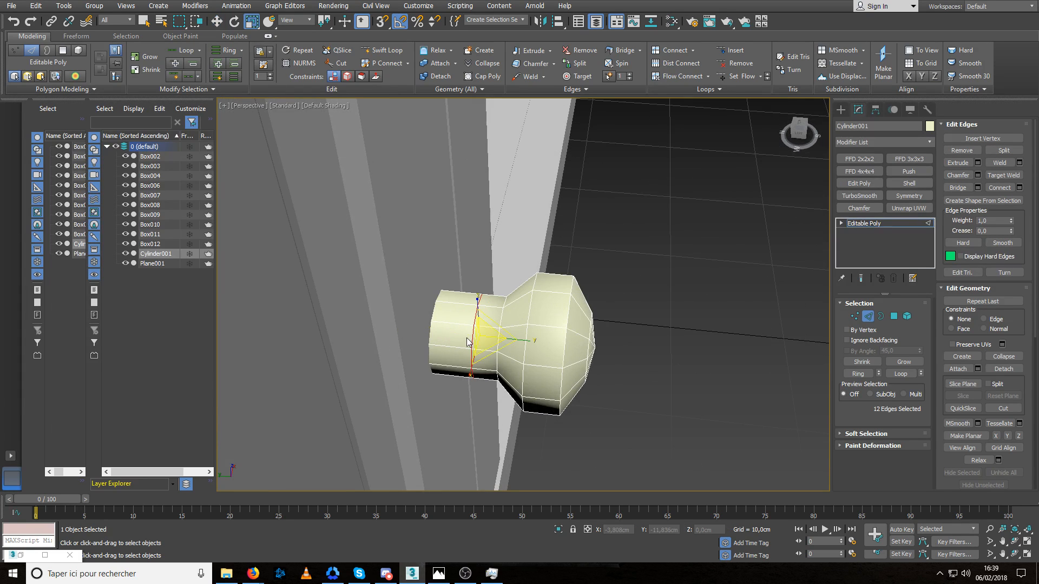
drag(481, 336, 481, 348)
right_click(479, 349)
scroll(470, 352, up, 3)
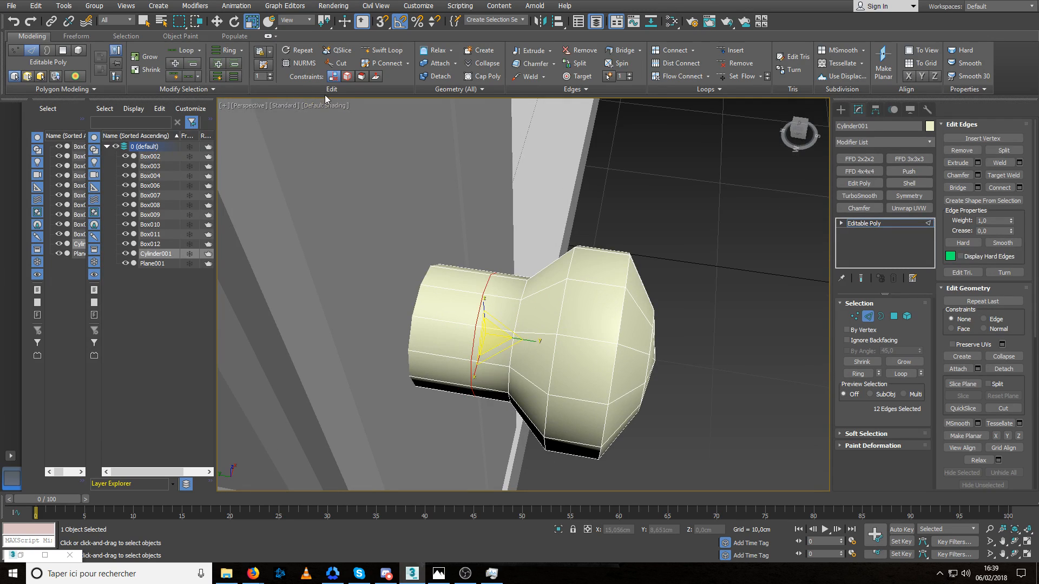
Add two edge loops to the knob's neck with Swift Loop, one near the door end and one mid-neck.
click(382, 50)
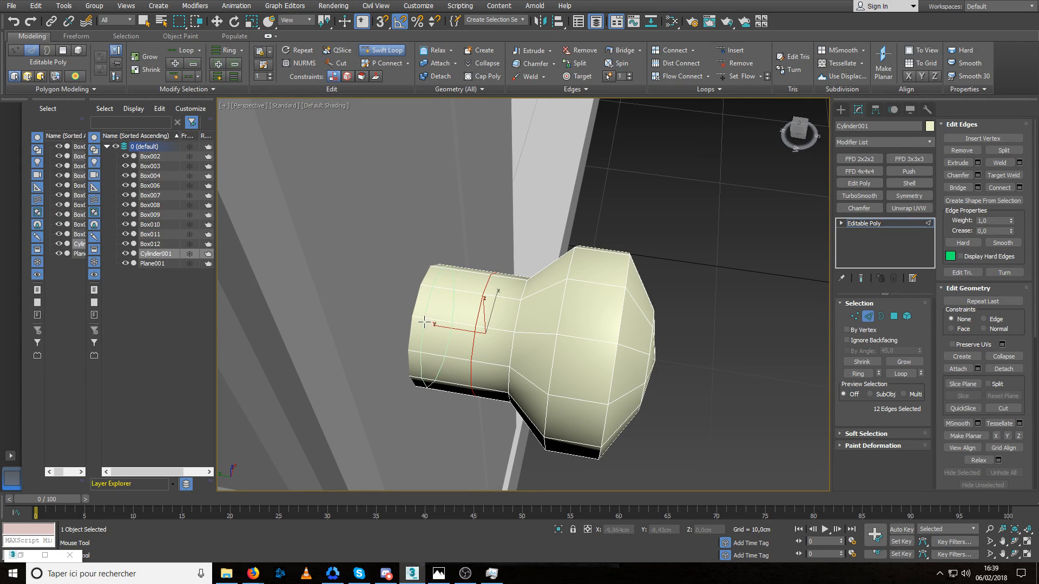
click(424, 322)
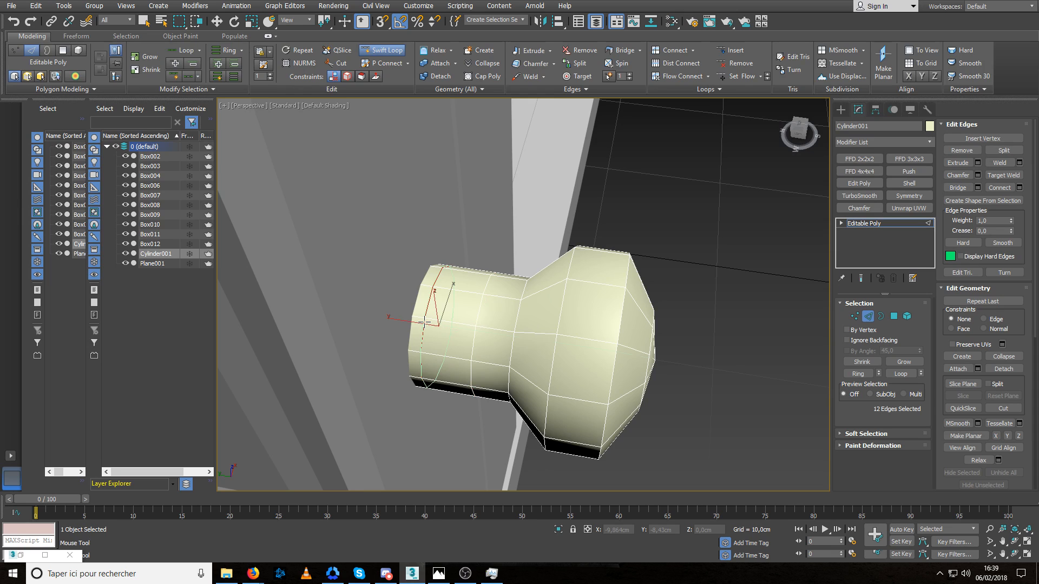
click(458, 319)
key(w)
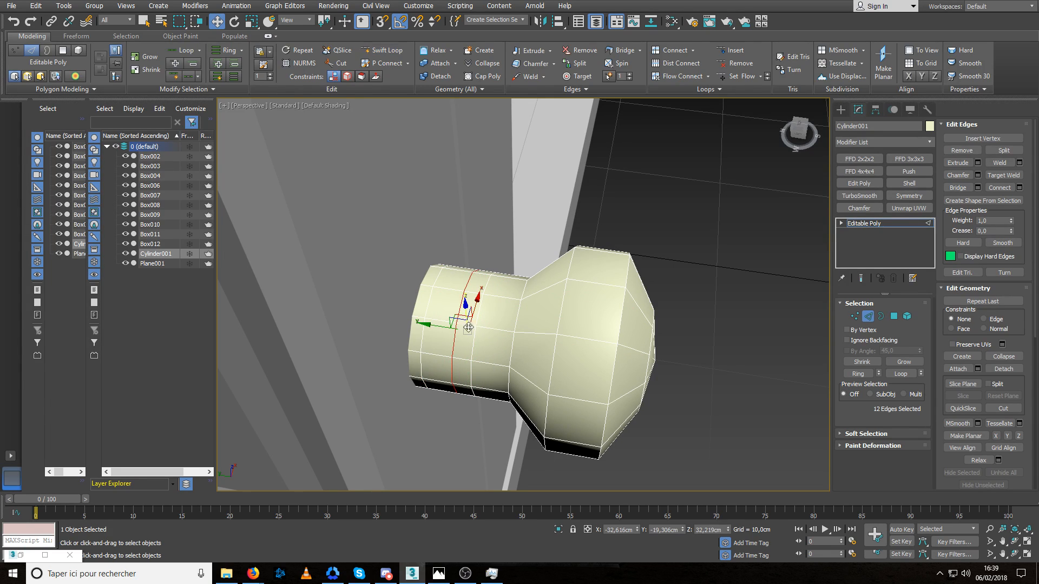
Scale down the neck's middle edge loops and move the inner one about 0.5 cm along Y toward the base flange.
ctrl+double_click(475, 329)
key(r)
drag(486, 333, 413, 325)
double_click(462, 319)
key(w)
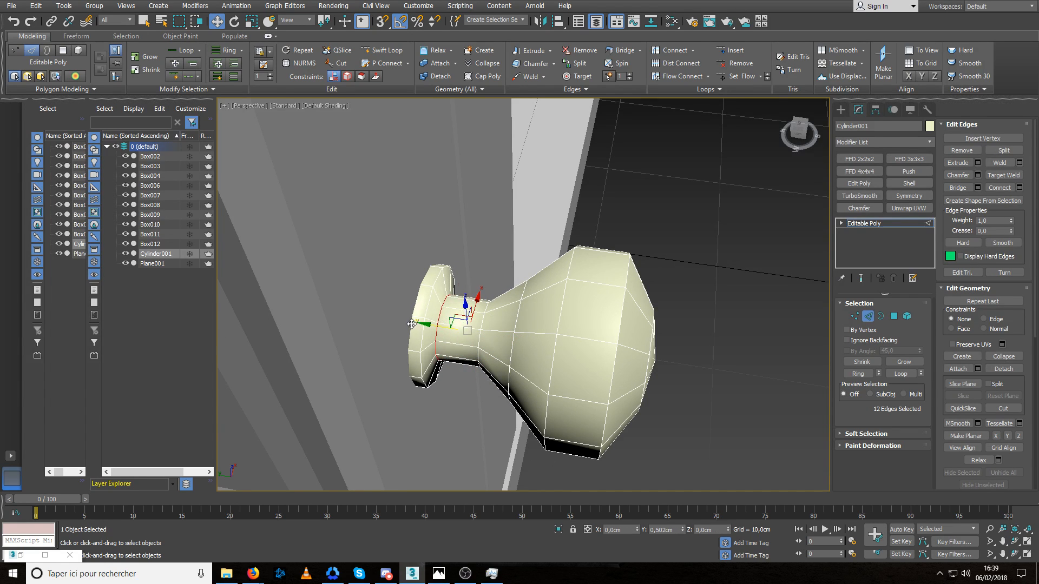
alt+middle_drag(427, 321, 481, 310)
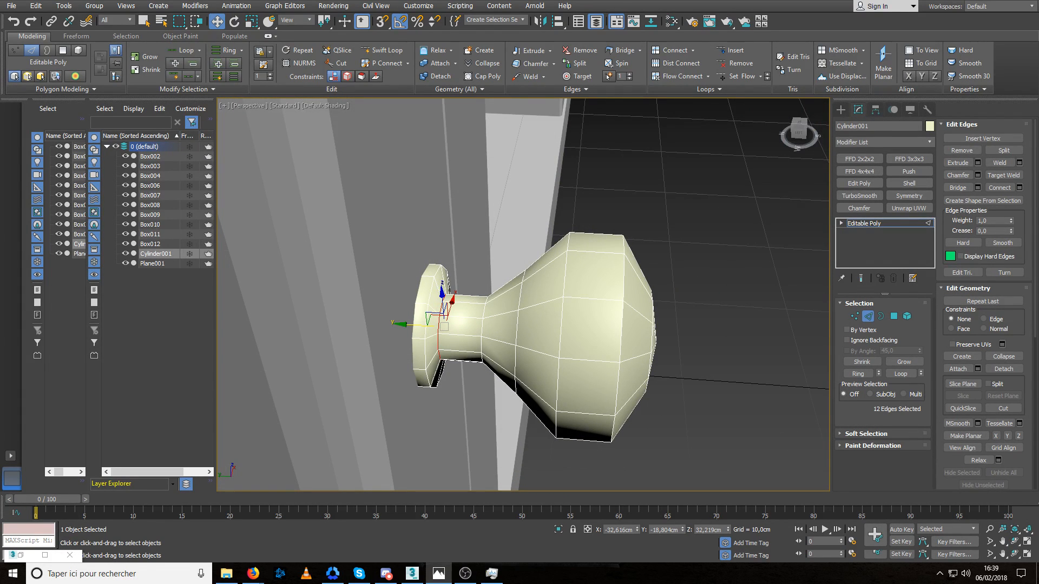
Lengthen the narrow part of the knob's neck by moving its outer edge loop toward the head.
drag(443, 325, 487, 333)
double_click(518, 323)
double_click(481, 326)
scroll(535, 323, down, 4)
scroll(536, 323, down, 3)
mouse_move(536, 323)
alt+middle_down()
mouse_move(593, 297)
mouse_move(533, 318)
mouse_move(570, 305)
mouse_move(558, 294)
mouse_move(544, 307)
alt+middle_up()
scroll(531, 316, down, 5)
scroll(528, 316, up, 2)
scroll(571, 305, up, 4)
Select all vertices of the knob's head and flatten it by scaling along Y.
key(1)
scroll(547, 298, up, 3)
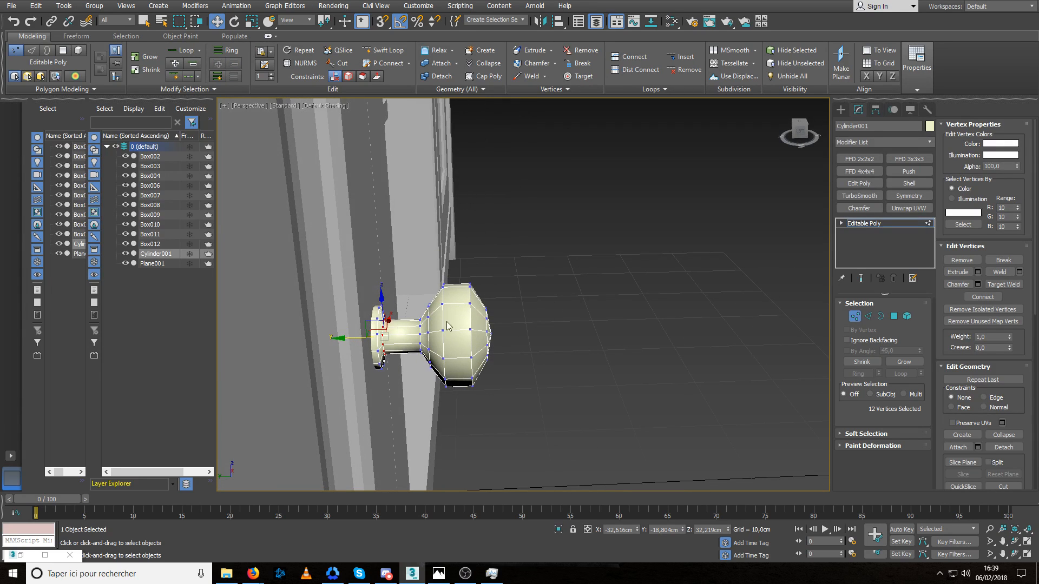
drag(426, 418, 427, 417)
alt+middle_drag(547, 367, 482, 338)
key(r)
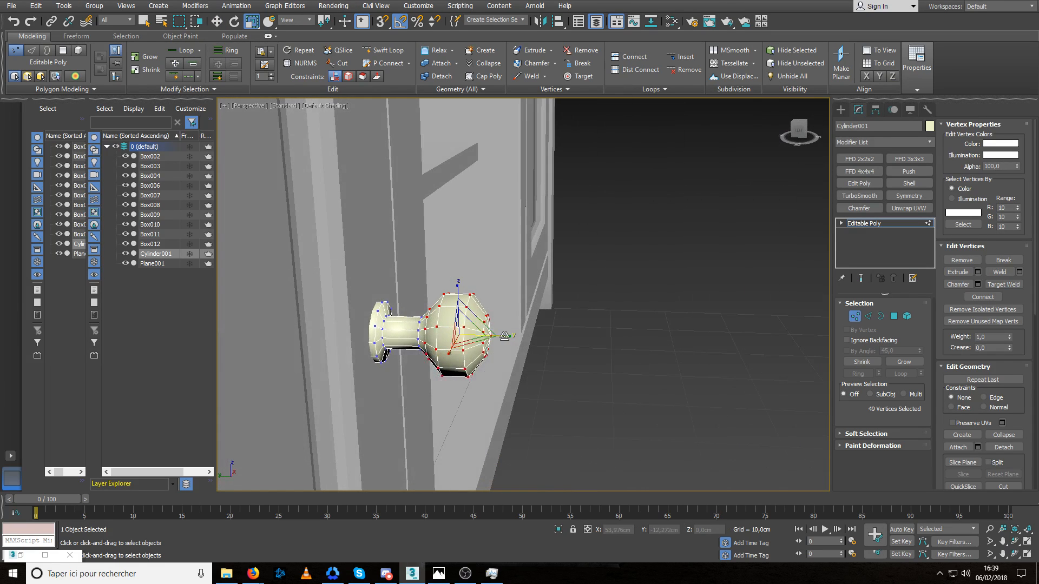
Move the head together with the neck's front loop toward the door to Y -20.521 cm, and check the knob on the whole cabinet.
key(w)
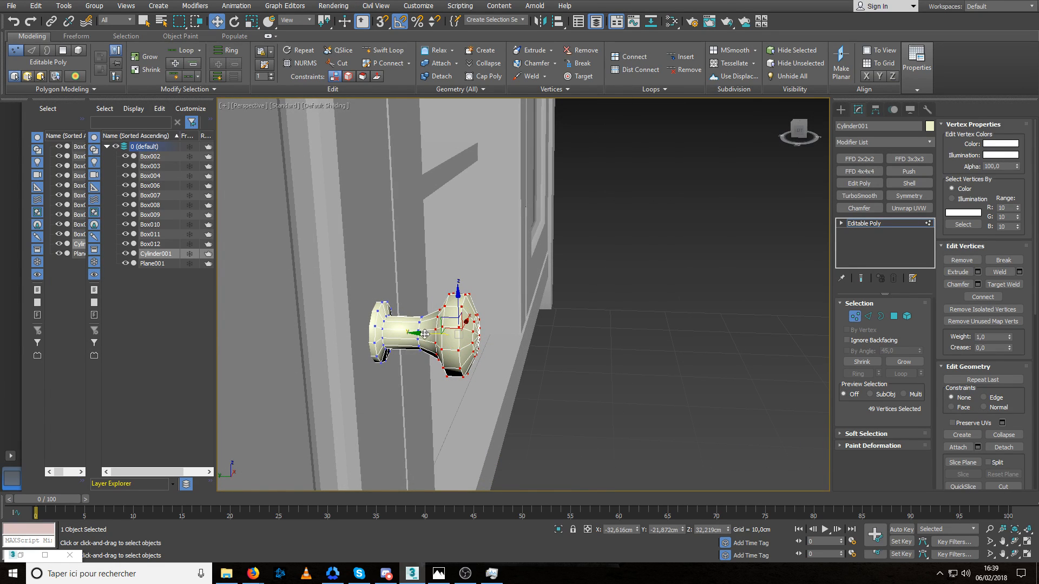
scroll(428, 332, up, 5)
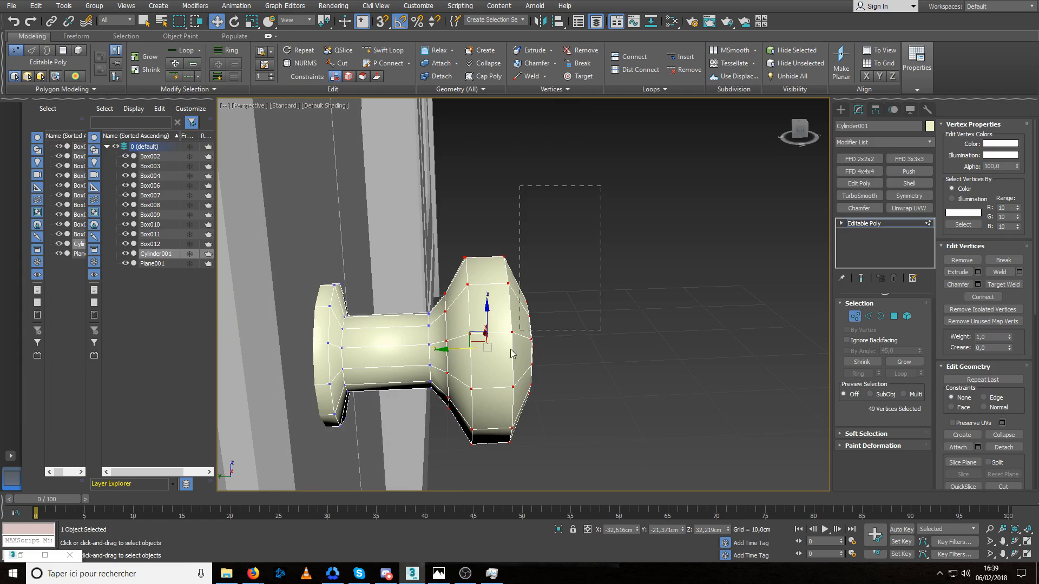
drag(511, 353, 432, 442)
scroll(438, 350, down, 4)
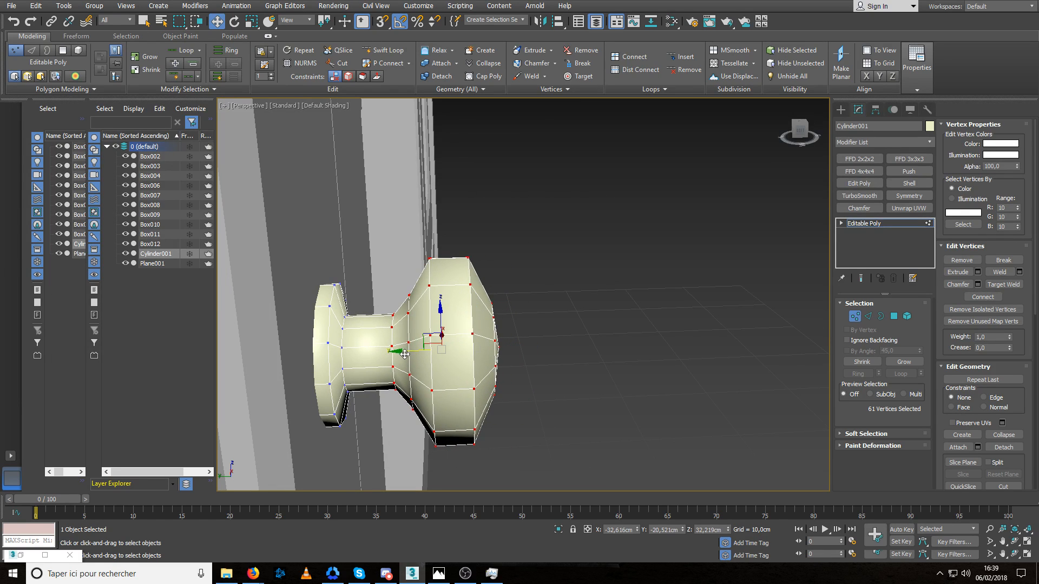
click(772, 317)
click(851, 314)
click(671, 313)
scroll(668, 313, down, 5)
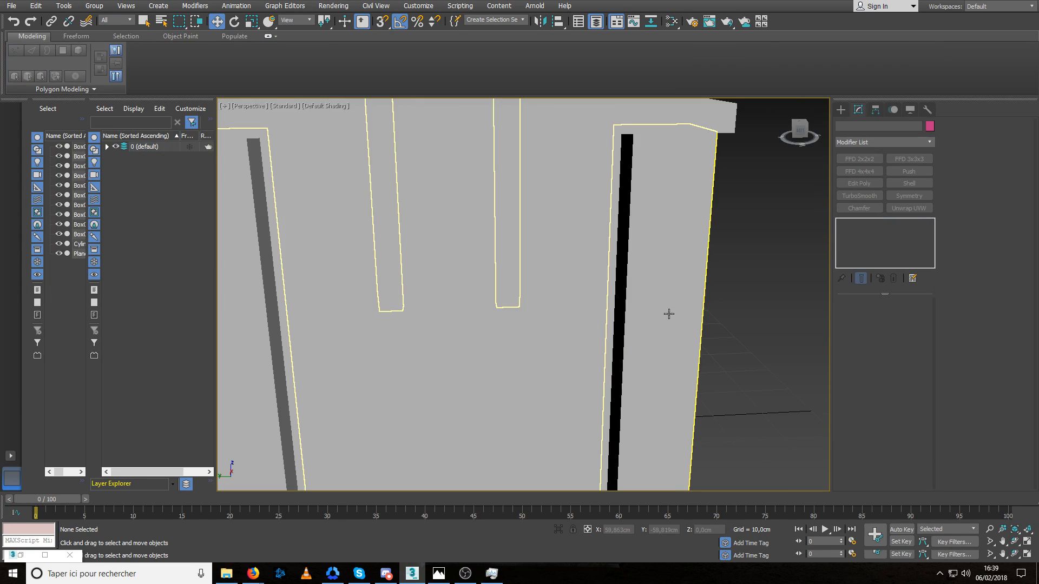
alt+middle_drag(668, 313, 479, 300)
scroll(465, 310, down, 5)
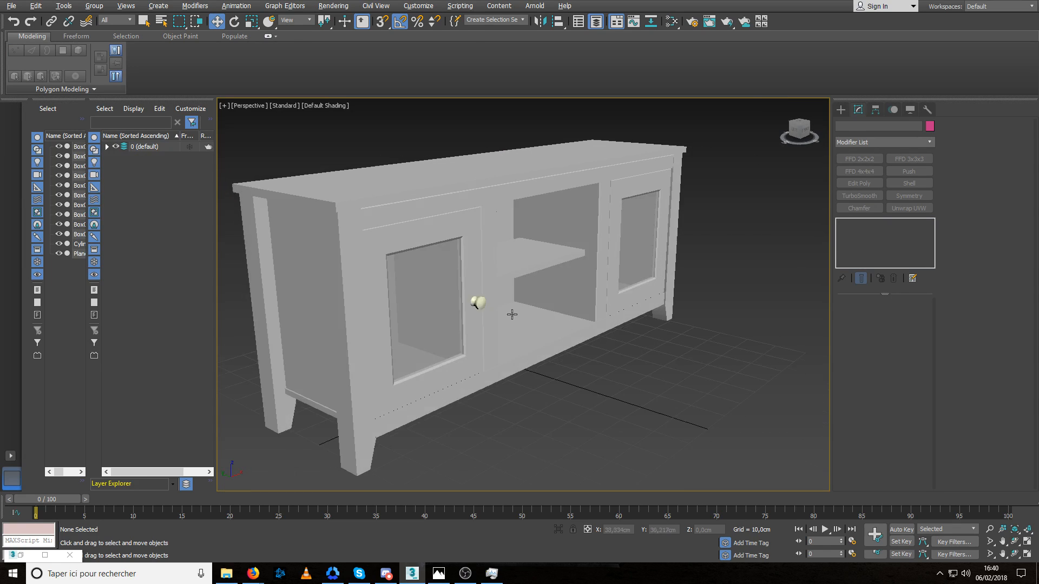
Assign the cabinet's grey material to the knob and deselect it.
scroll(479, 301, up, 7)
click(499, 301)
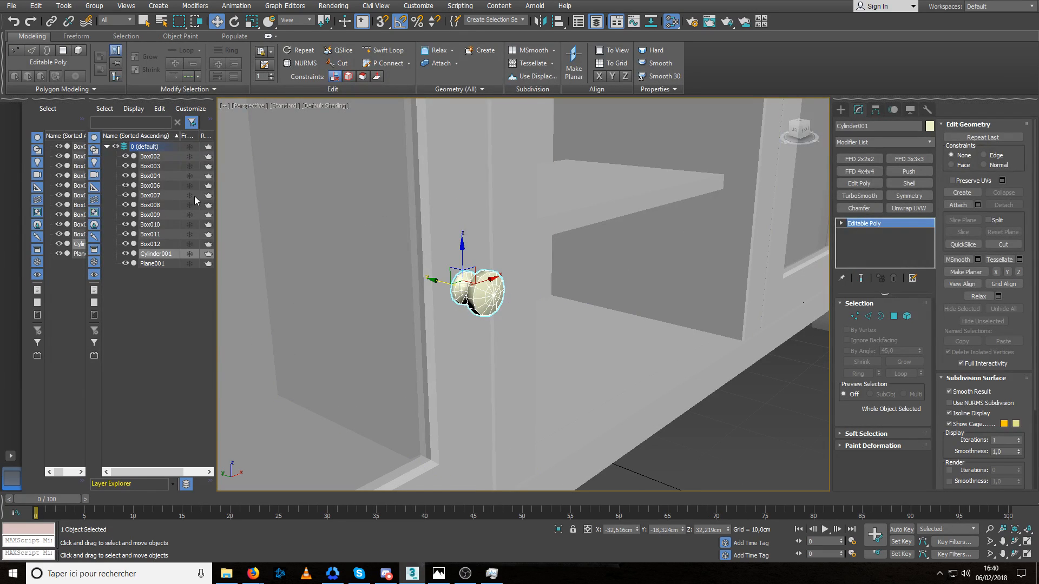
click(56, 155)
key(m)
click(723, 442)
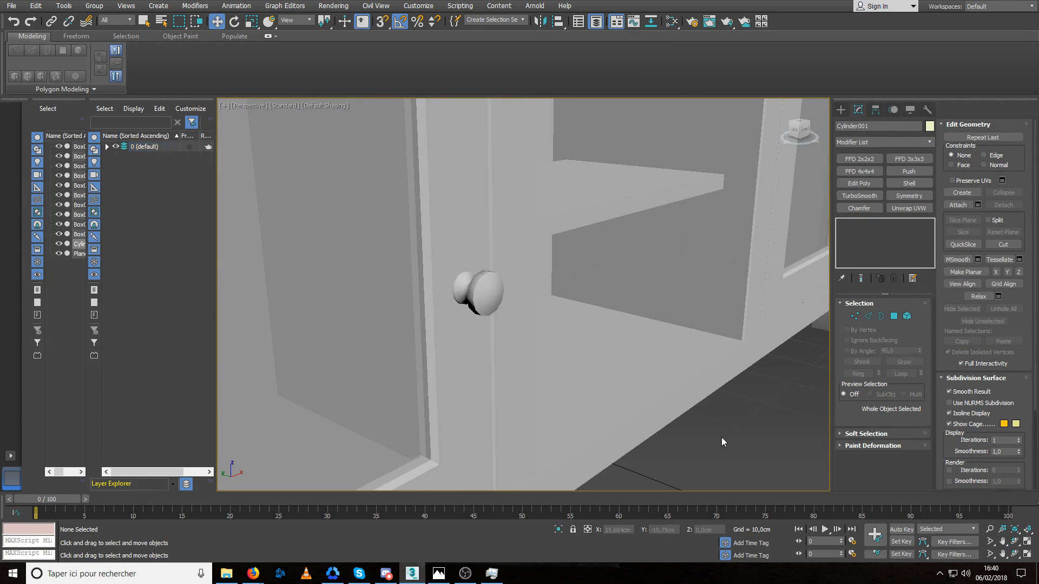
Isolate the knob on its own, turn its back cap into view and switch to edge editing.
scroll(466, 287, up, 5)
click(504, 299)
alt+middle_drag(503, 298, 526, 292)
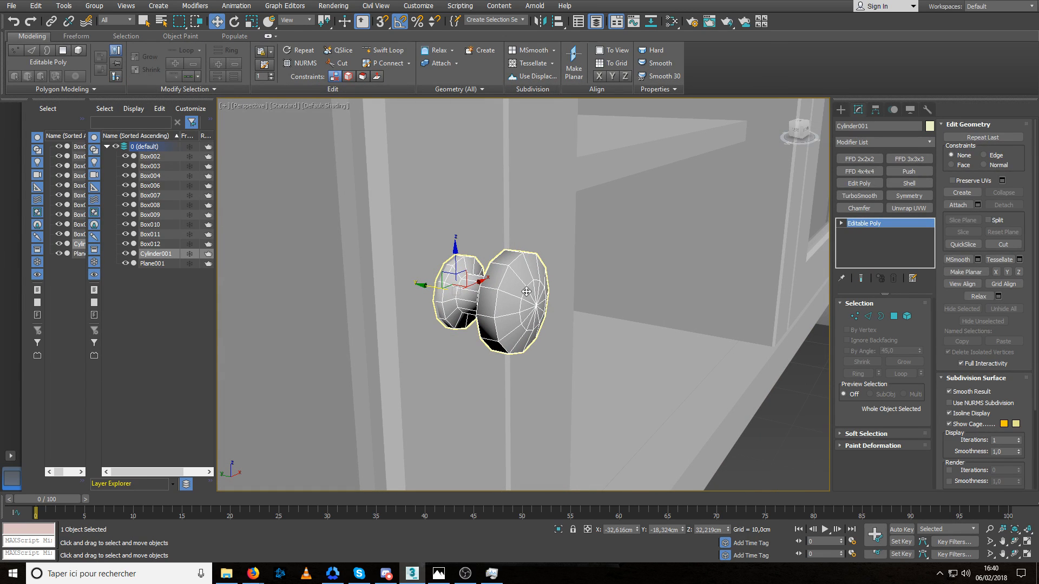
alt+middle_drag(526, 291, 494, 285)
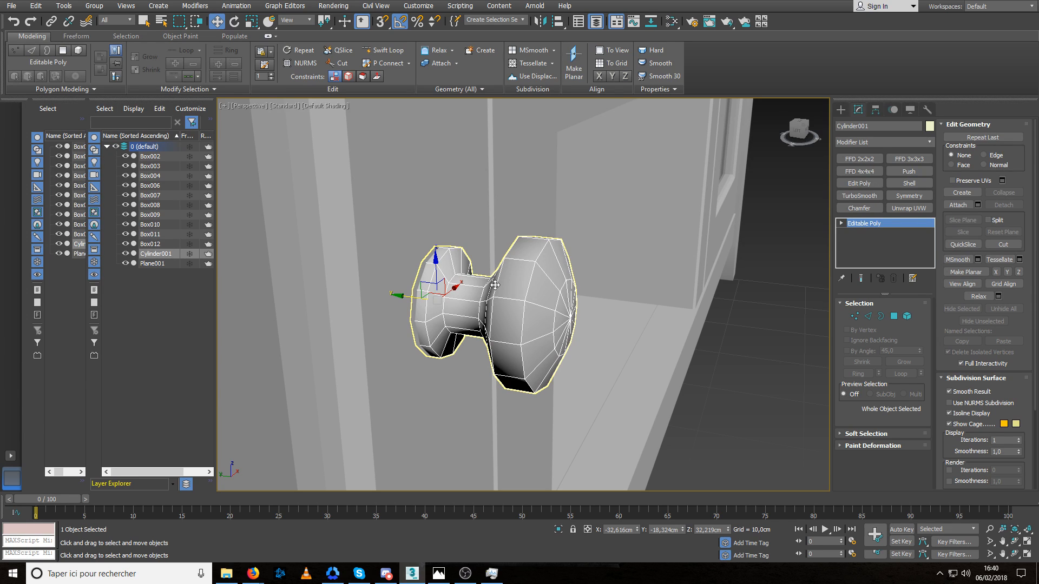
alt+middle_drag(495, 284, 484, 306)
key(alt+q)
key(2)
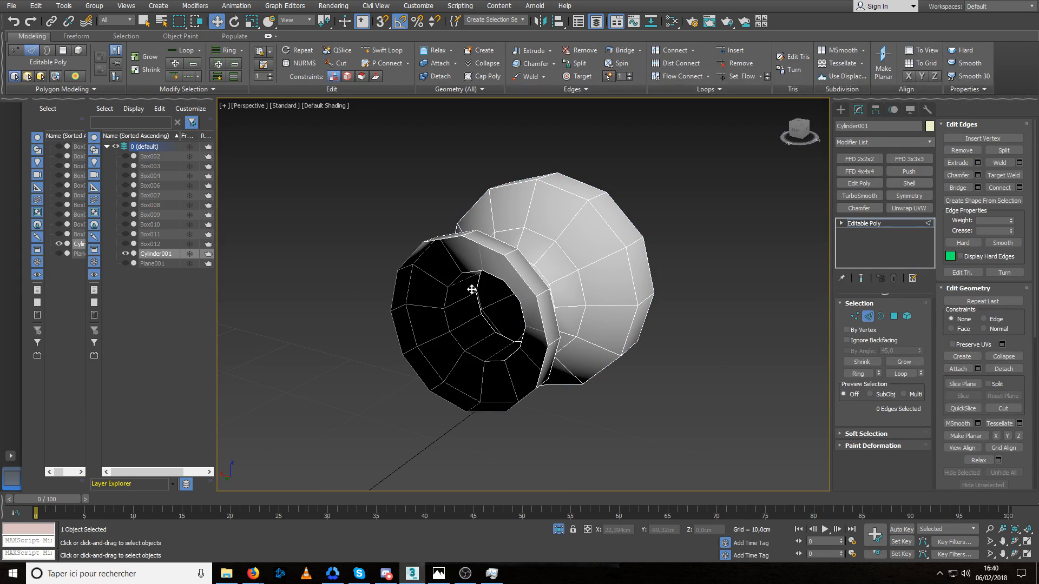
Select the back edge loop of the knob's base, end isolation, and adjust the loop slightly along Y and in scale.
double_click(485, 286)
alt+middle_drag(485, 287, 464, 281)
key(alt+q)
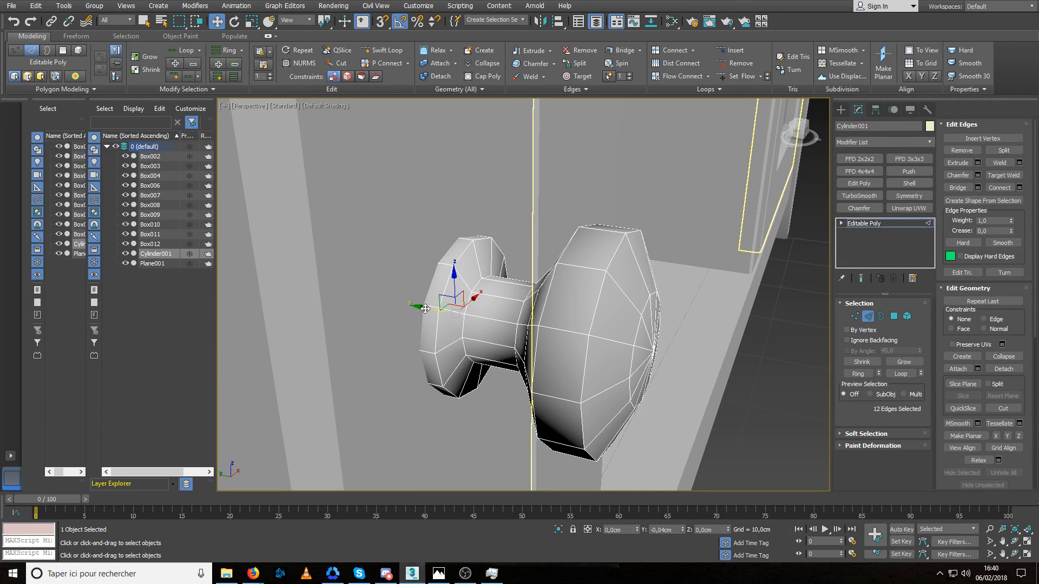
alt+middle_drag(418, 312, 428, 313)
scroll(428, 313, up, 2)
key(r)
shift+drag(480, 314, 481, 315)
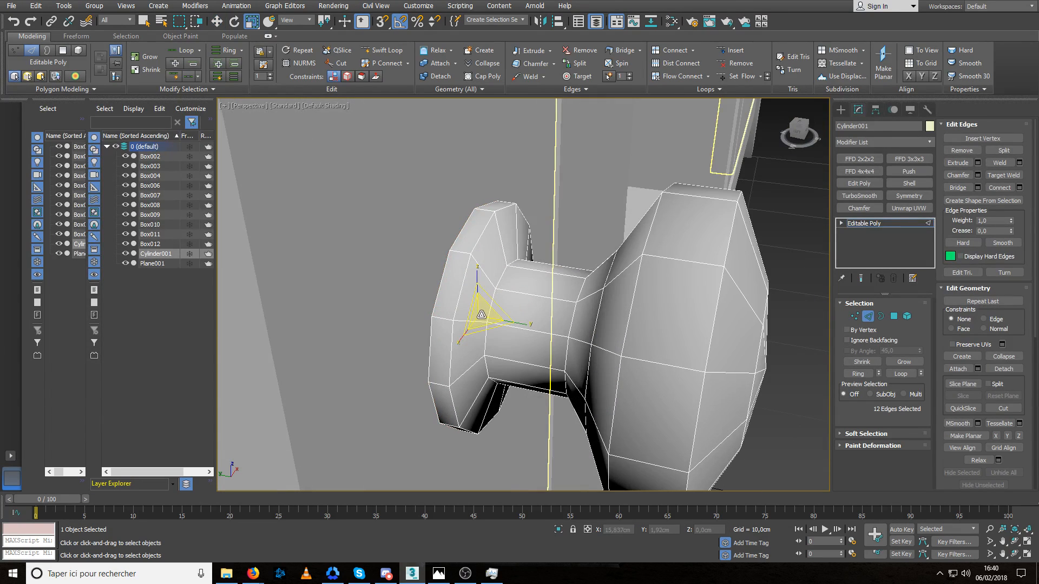
Fine-tune the base's back edge loop along Y against the door, undo the last move, and deselect the knob.
key(w)
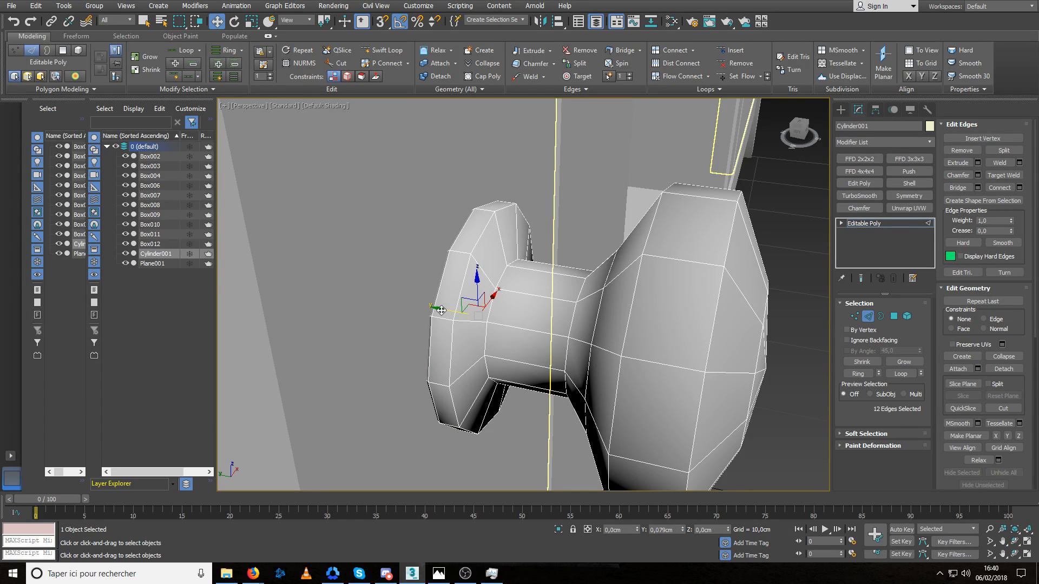
alt+middle_drag(441, 310, 444, 313)
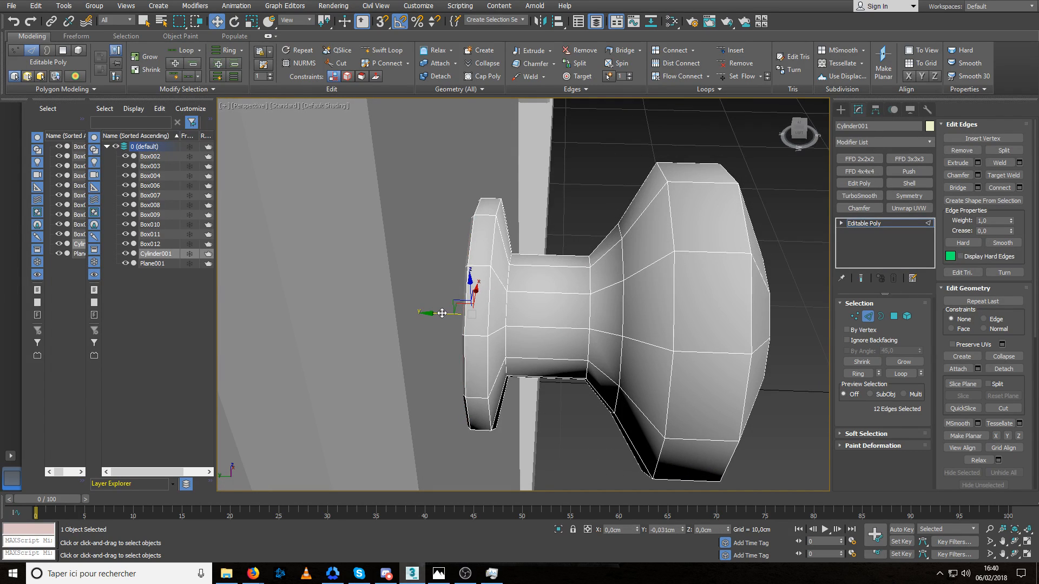
drag(444, 313, 464, 324)
key(ctrl+z)
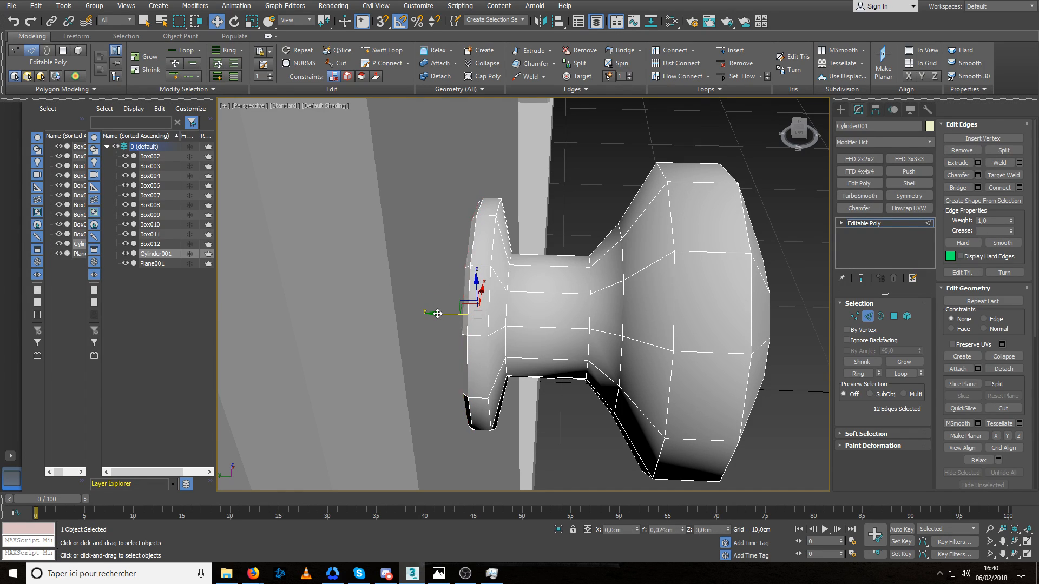
scroll(484, 317, down, 4)
scroll(523, 322, down, 2)
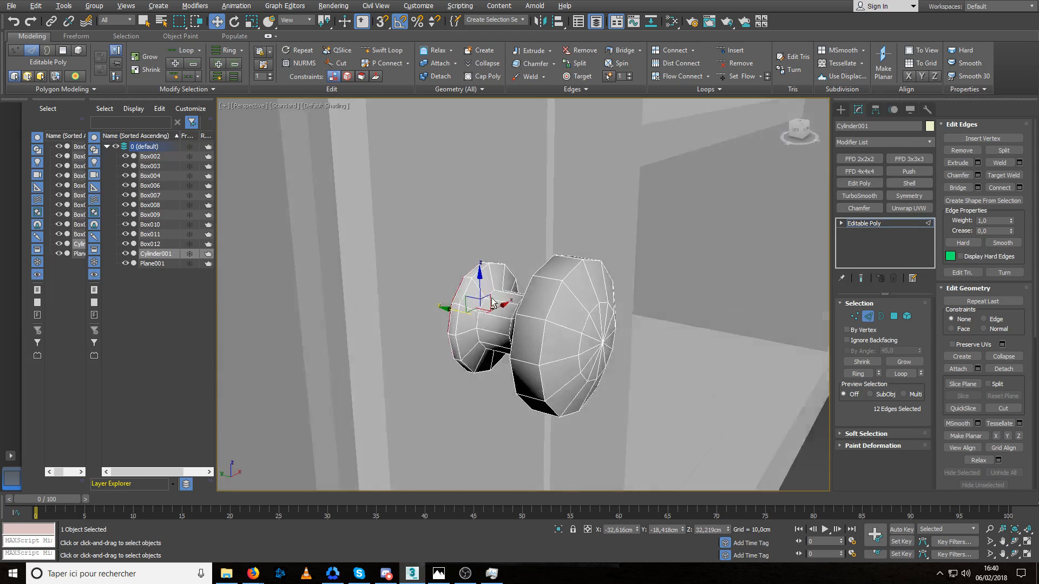
scroll(846, 317, down, 4)
click(696, 371)
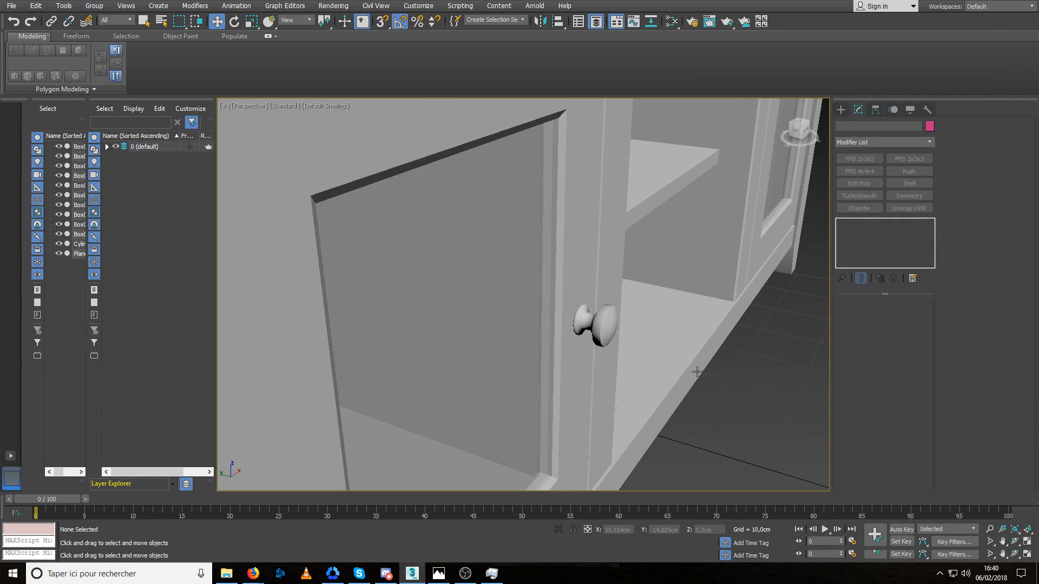
Reselect the knob and insert an edge loop around the middle of its neck with Swift Loop.
click(610, 328)
scroll(595, 322, up, 8)
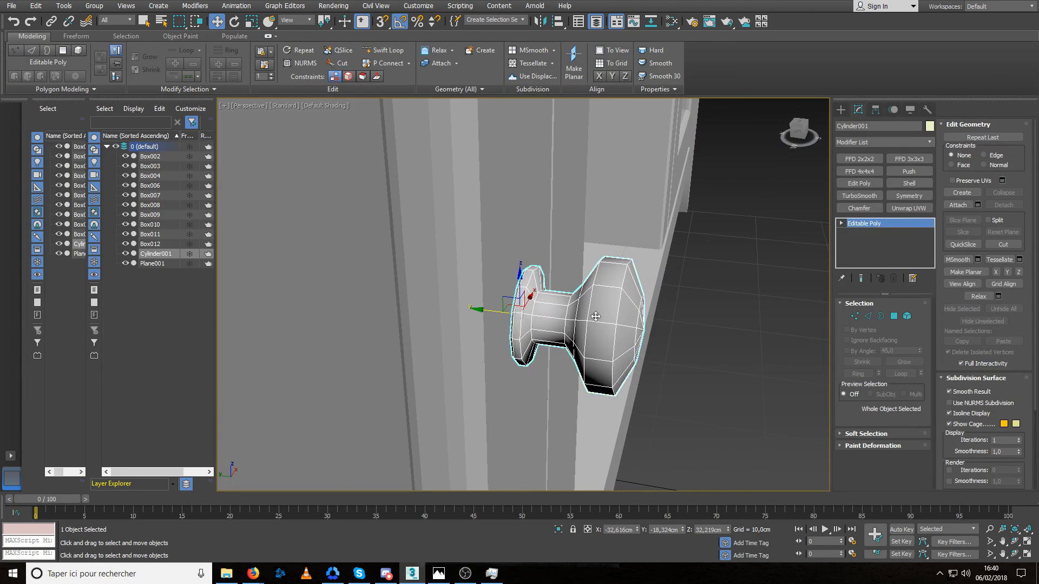
alt+middle_drag(590, 316, 623, 296)
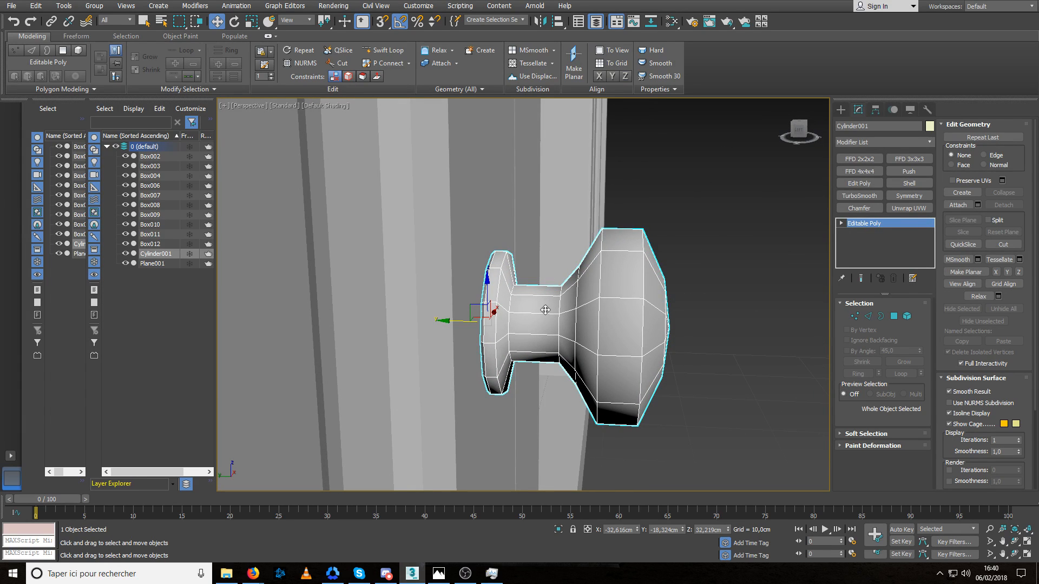
click(381, 50)
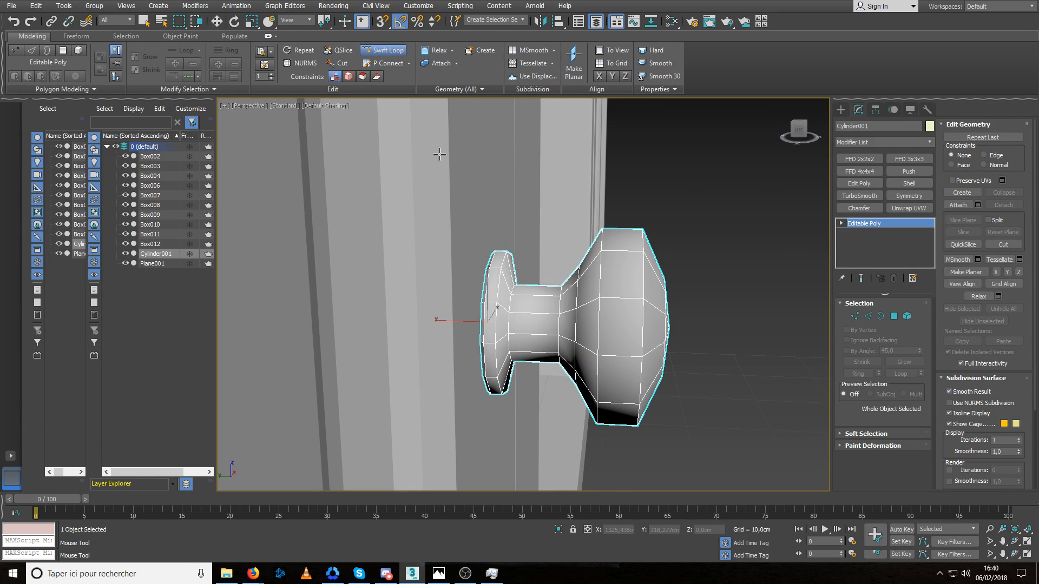
click(535, 317)
right_click(535, 317)
Scale the neck's middle edge loop inward to give the neck a concave profile.
key(2)
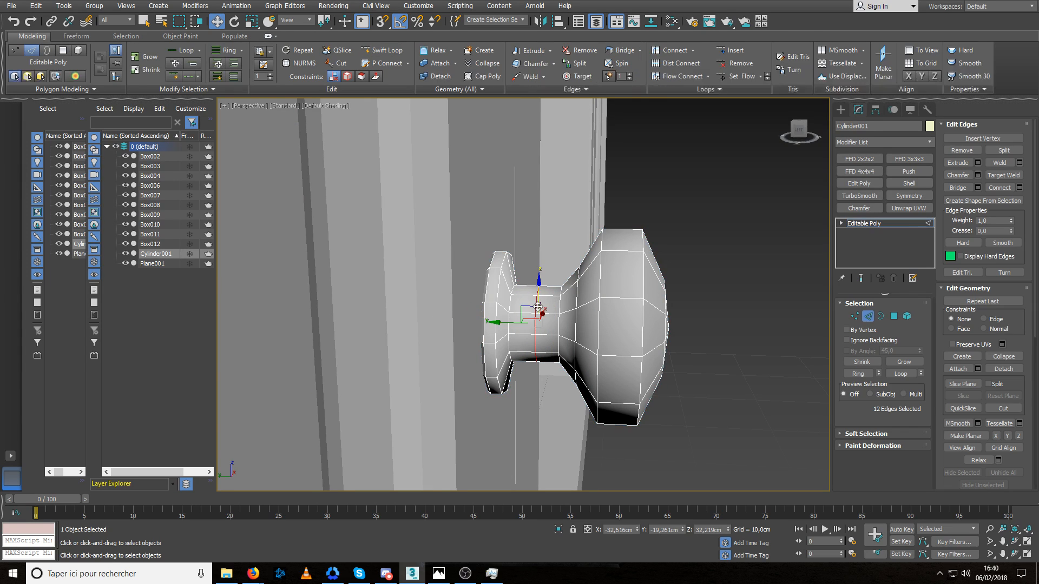
alt+middle_drag(537, 306, 535, 322)
key(r)
drag(535, 320, 542, 323)
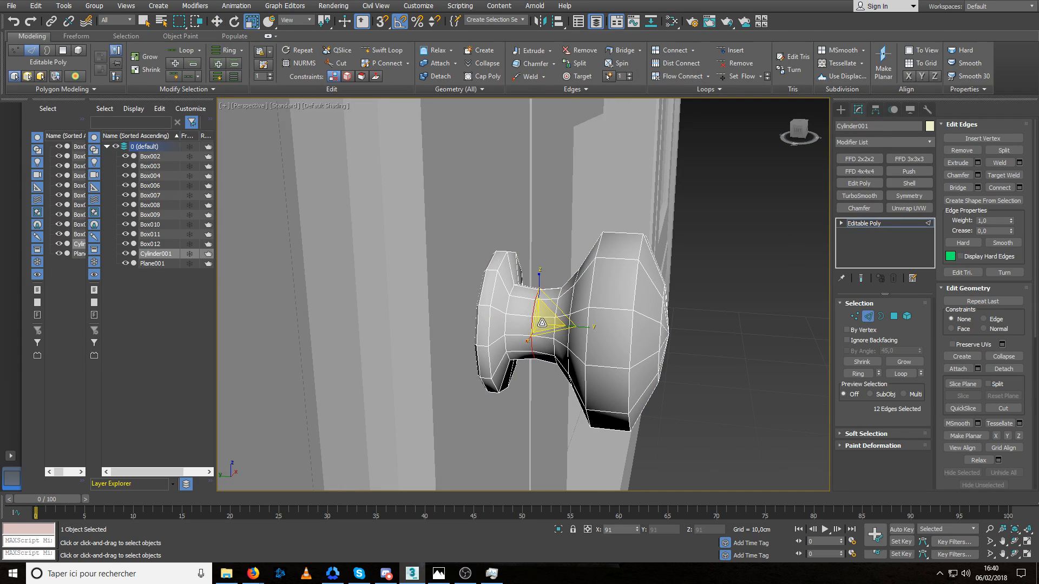
Chamfer the edge loop where the neck meets the knob's base.
double_click(507, 305)
key(w)
drag(481, 318, 531, 314)
click(979, 177)
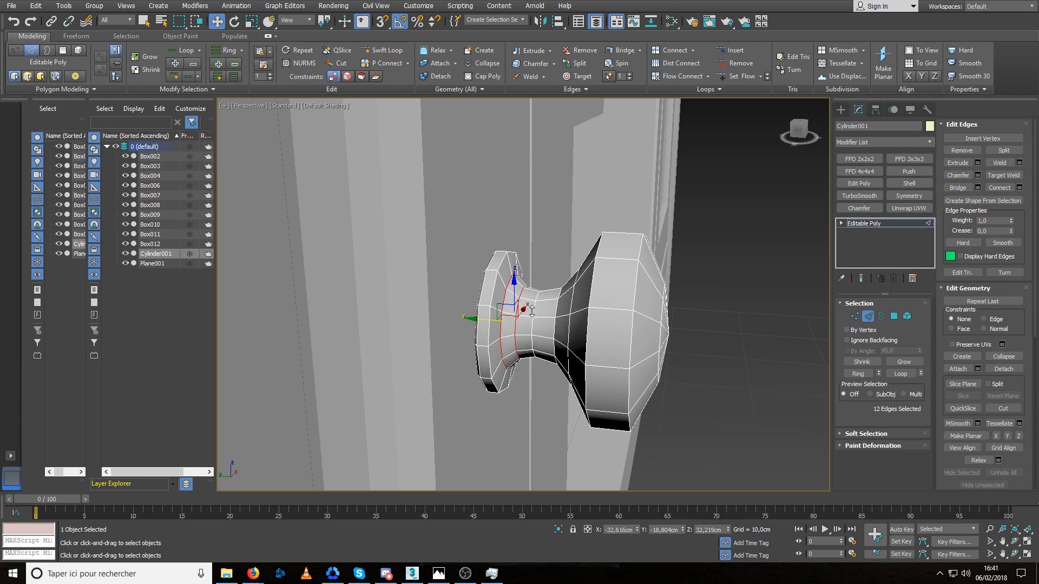
click(528, 383)
Select the two outer edge loops of the knob's head and chamfer them together to round the rim.
alt+middle_drag(527, 394, 643, 281)
double_click(605, 272)
ctrl+double_click(643, 281)
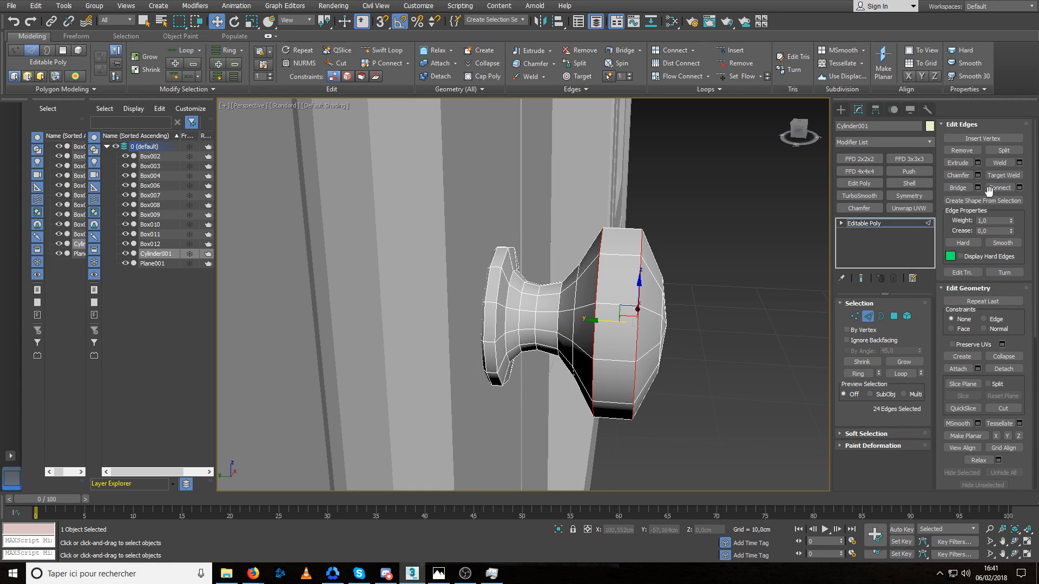
click(976, 174)
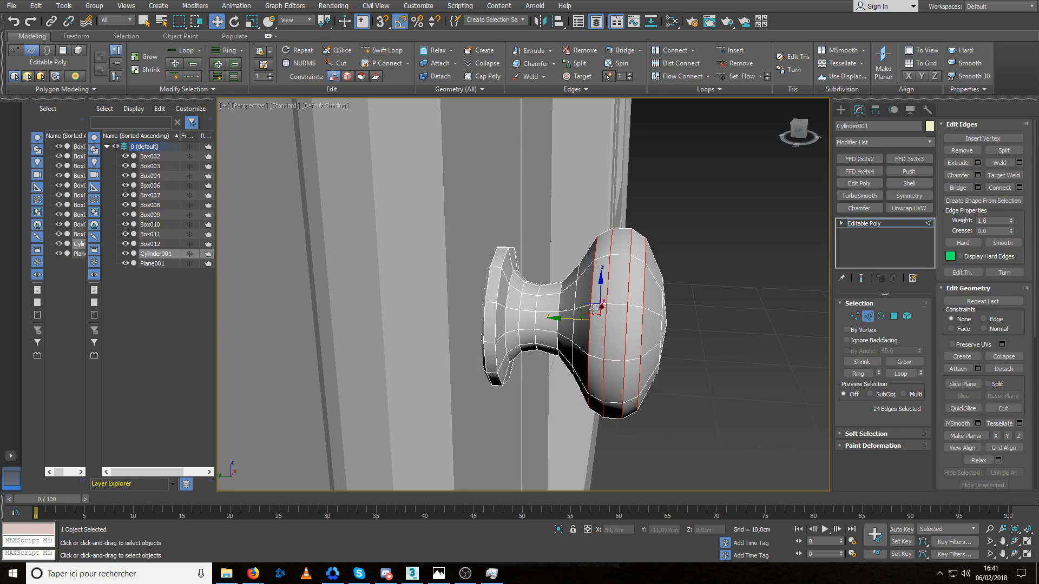
alt+middle_drag(593, 309, 680, 281)
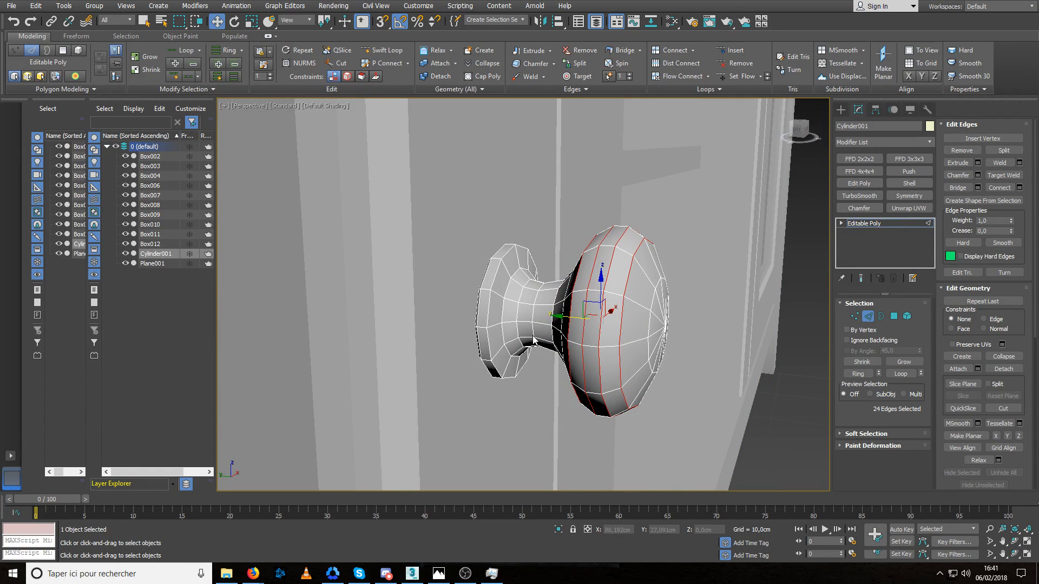
Apply Set Flow to the head's edge loops one after another, from the front rim back toward the neck.
mouse_move(639, 315)
alt+middle_down()
mouse_move(577, 310)
mouse_move(635, 313)
alt+middle_up()
double_click(617, 279)
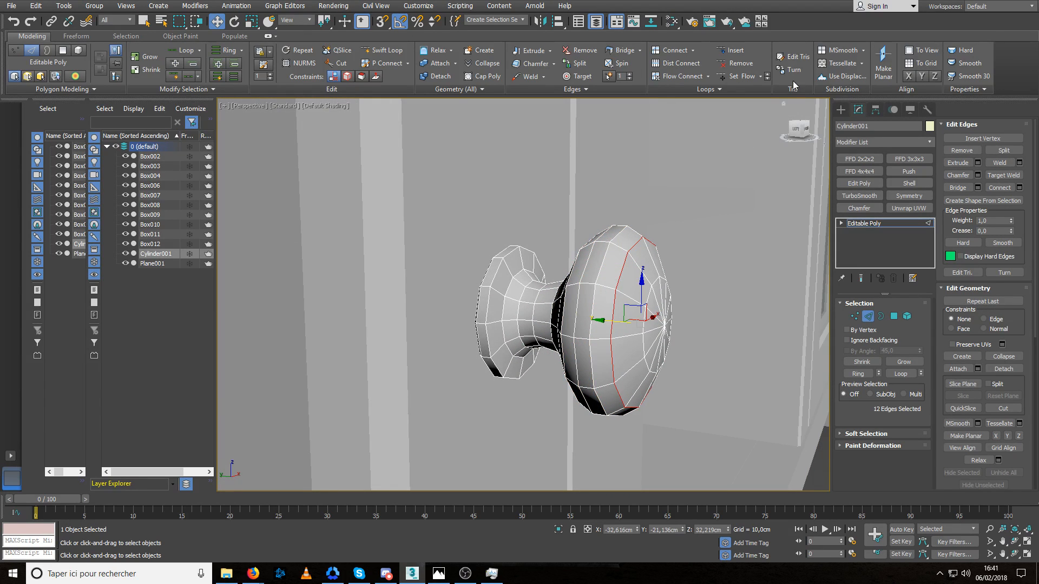
click(742, 79)
double_click(604, 263)
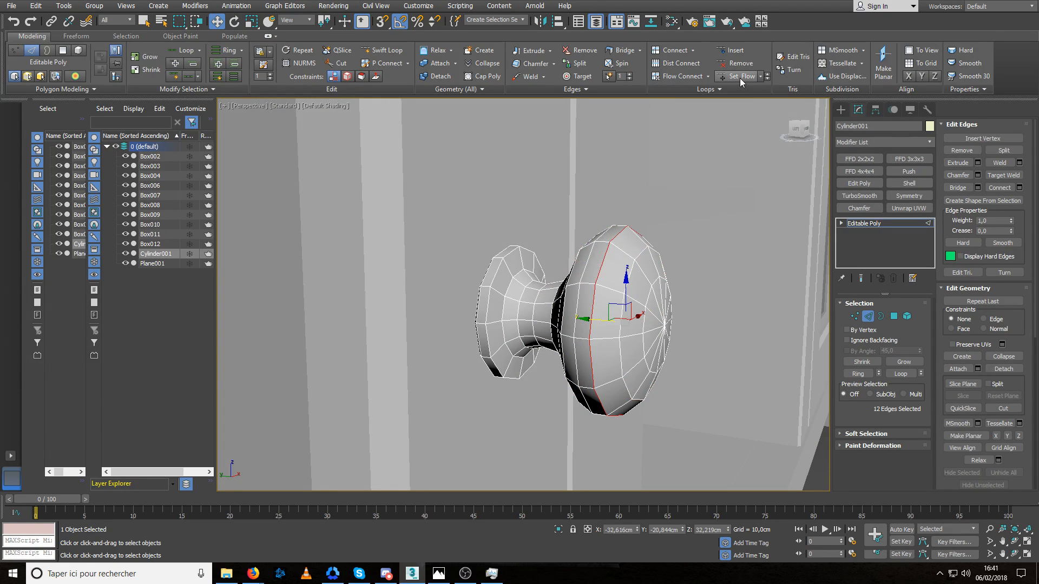
click(740, 78)
double_click(586, 273)
click(737, 78)
alt+middle_drag(703, 135, 600, 274)
click(741, 78)
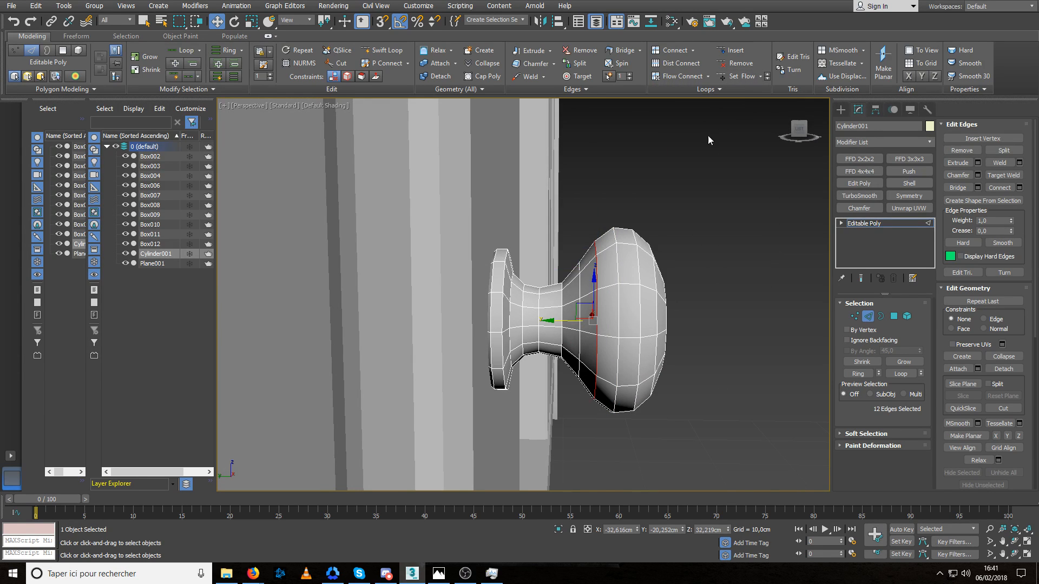
alt+middle_drag(707, 135, 649, 218)
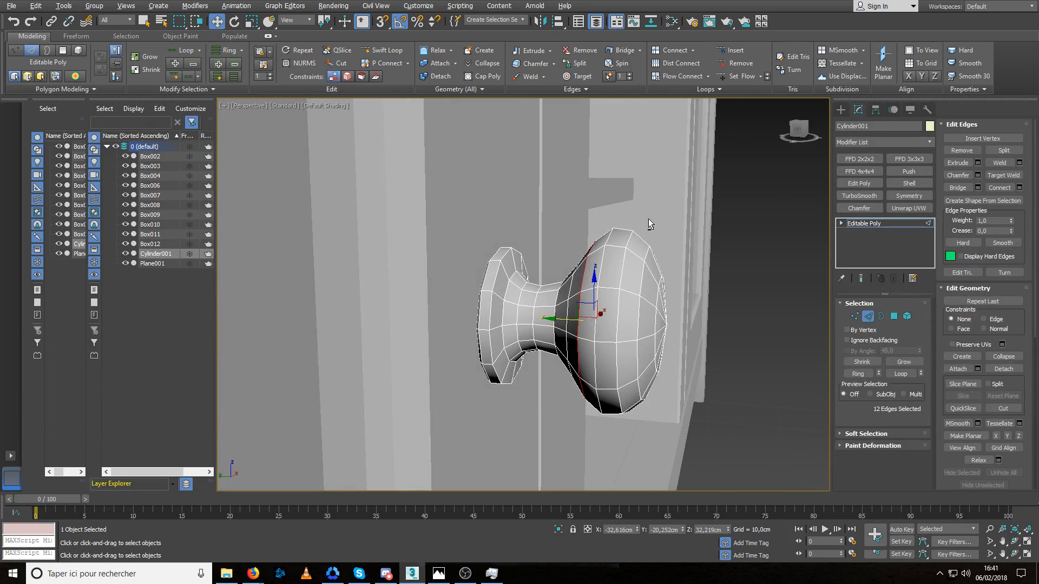
Select all polygons of the knob, apply Auto Smooth at 45, and deselect the knob.
click(893, 316)
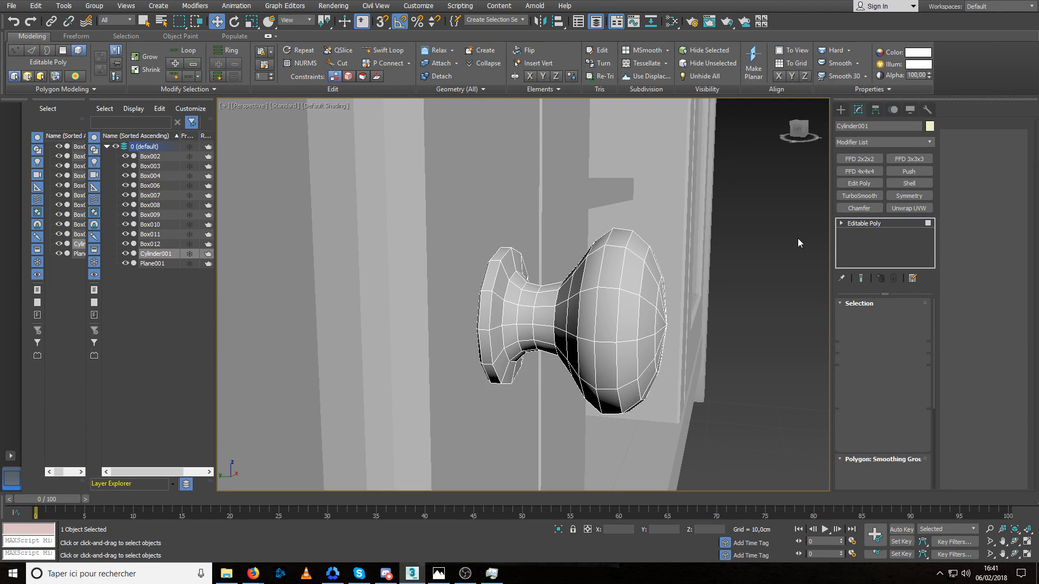
key(ctrl+a)
scroll(980, 357, down, 3)
click(961, 437)
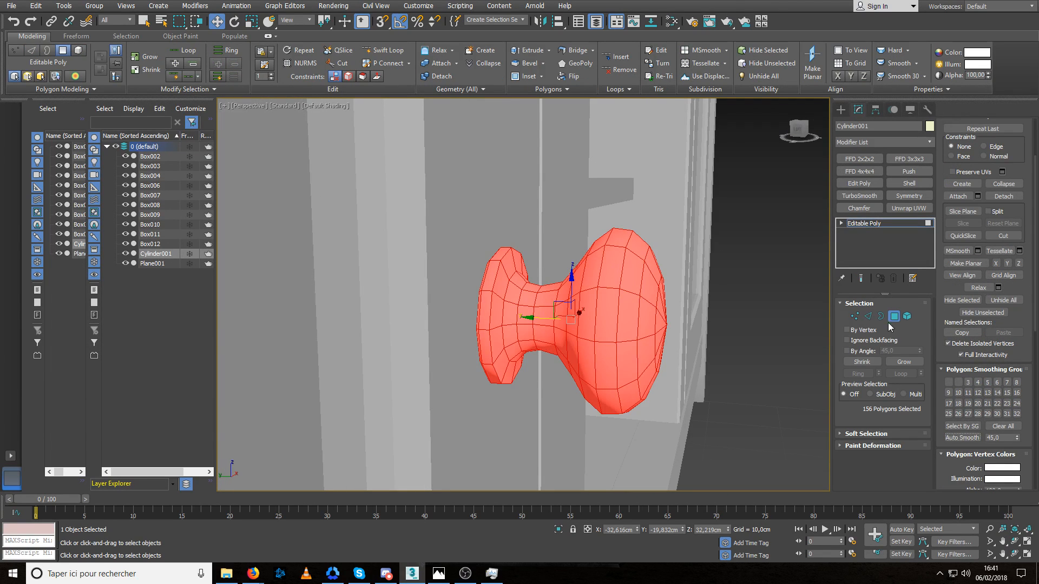
click(894, 317)
click(784, 317)
Select the front outer edge loop of the knob's base and give it a narrow chamfer.
click(596, 310)
alt+middle_drag(596, 310, 629, 317)
scroll(536, 313, up, 3)
key(2)
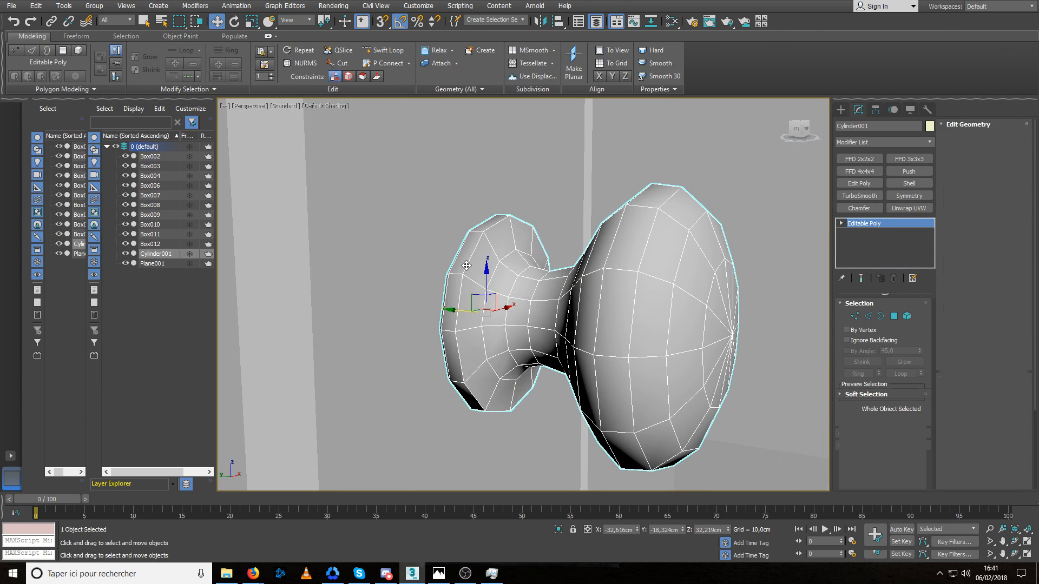
double_click(467, 271)
mouse_move(467, 271)
alt+middle_down()
mouse_move(486, 255)
mouse_move(465, 264)
alt+middle_up()
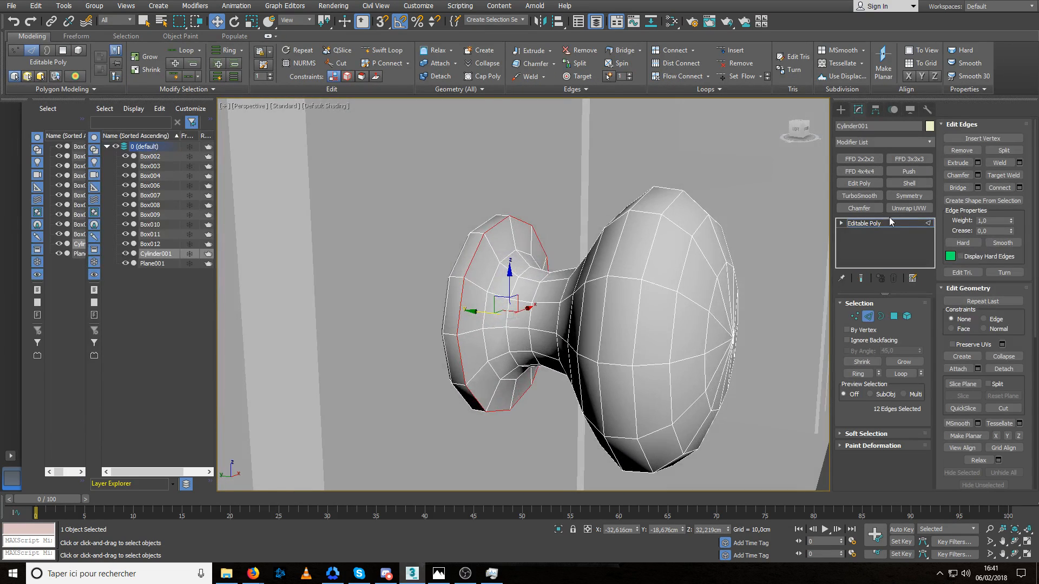
click(978, 175)
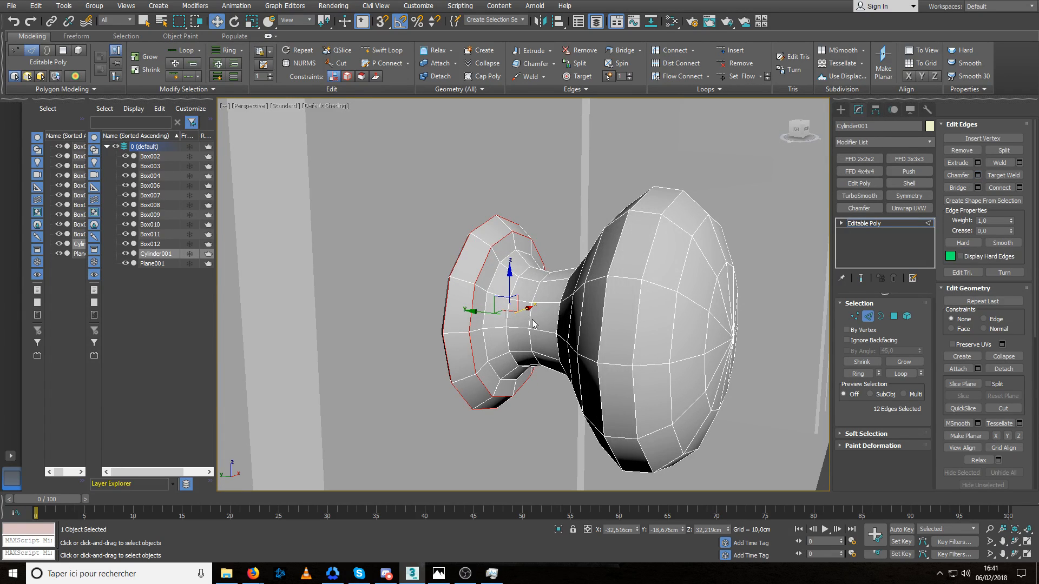
drag(533, 324, 534, 314)
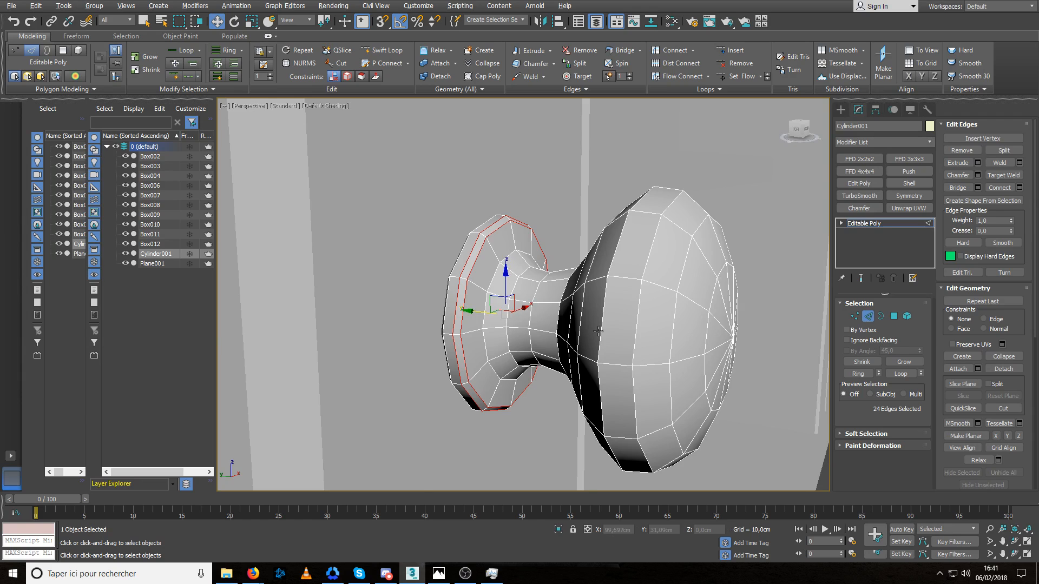
Deselect the knob to check it on the door, reselect it, and return to edge editing.
scroll(529, 397, down, 6)
click(869, 319)
click(671, 364)
click(616, 319)
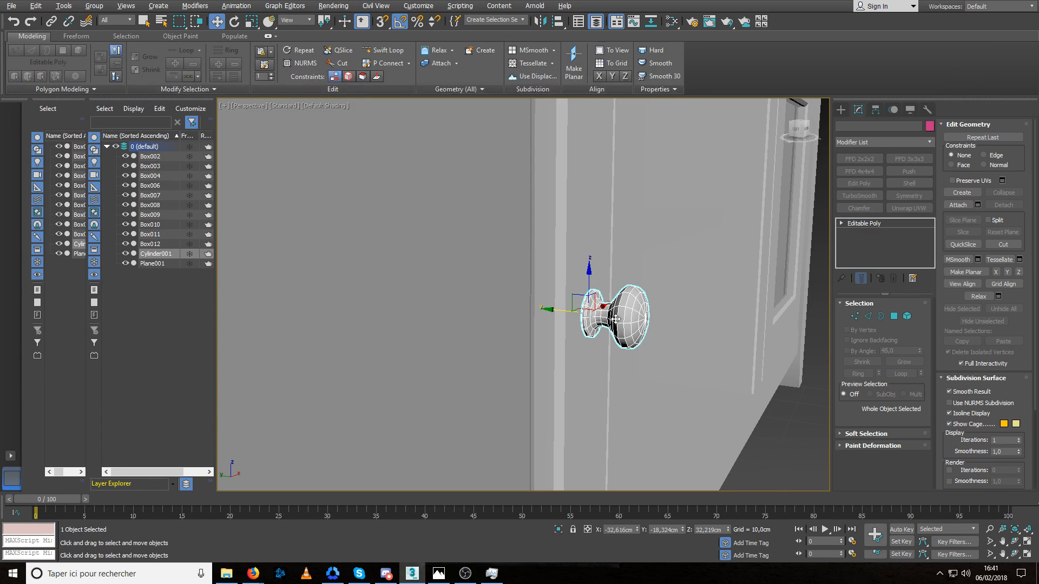
mouse_move(615, 319)
alt+middle_down()
mouse_move(676, 314)
mouse_move(617, 312)
alt+middle_up()
scroll(612, 312, up, 5)
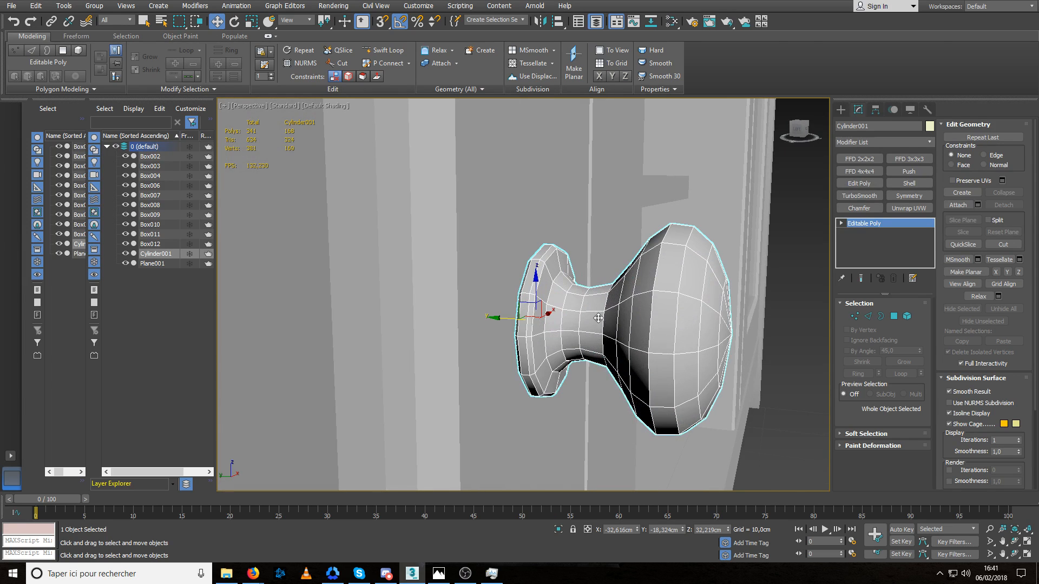
key(2)
Try to remove the edge loop around the middle of the knob's neck.
double_click(579, 319)
key(ctrl+BackSpace)
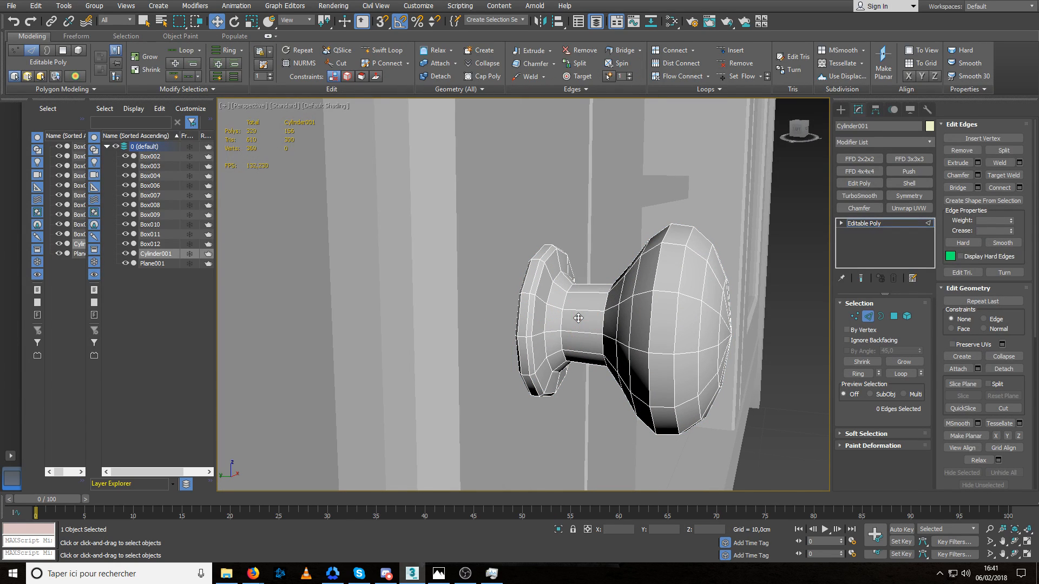
key(ctrl+z)
Remove the edge loop just behind the head's curve and move the neck-to-head junction loop along Y toward the head.
alt+middle_drag(604, 318, 635, 316)
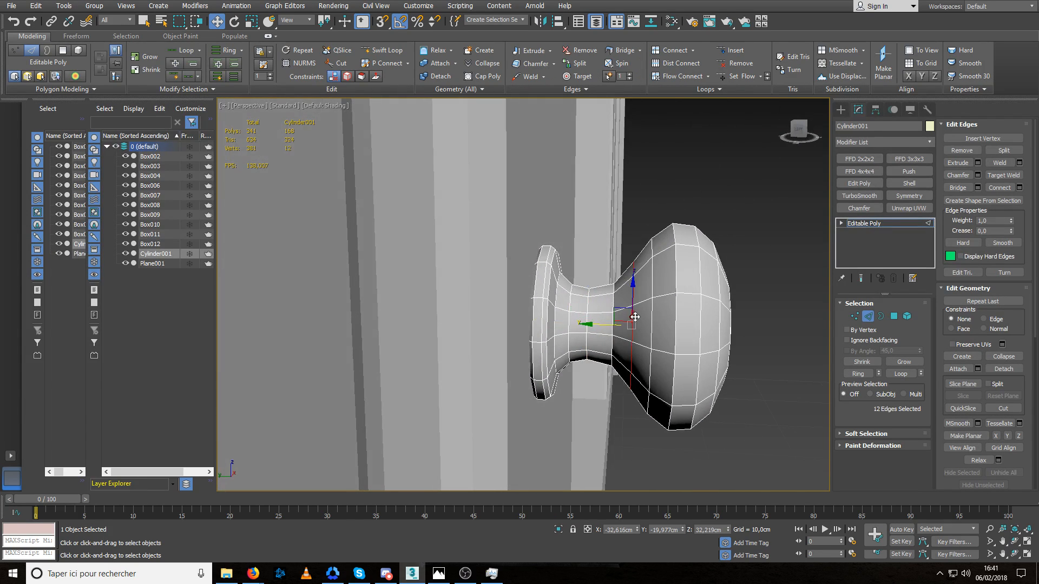
key(ctrl+BackSpace)
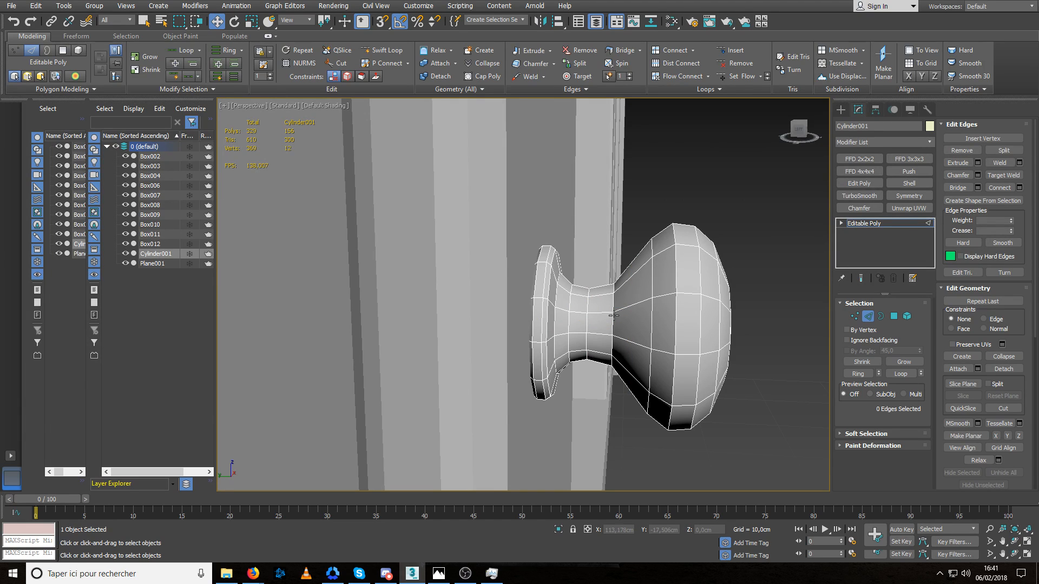
double_click(614, 316)
drag(584, 325, 559, 325)
Apply Set Flow to the neck's edge loops and to the head's rear edge loop.
double_click(587, 304)
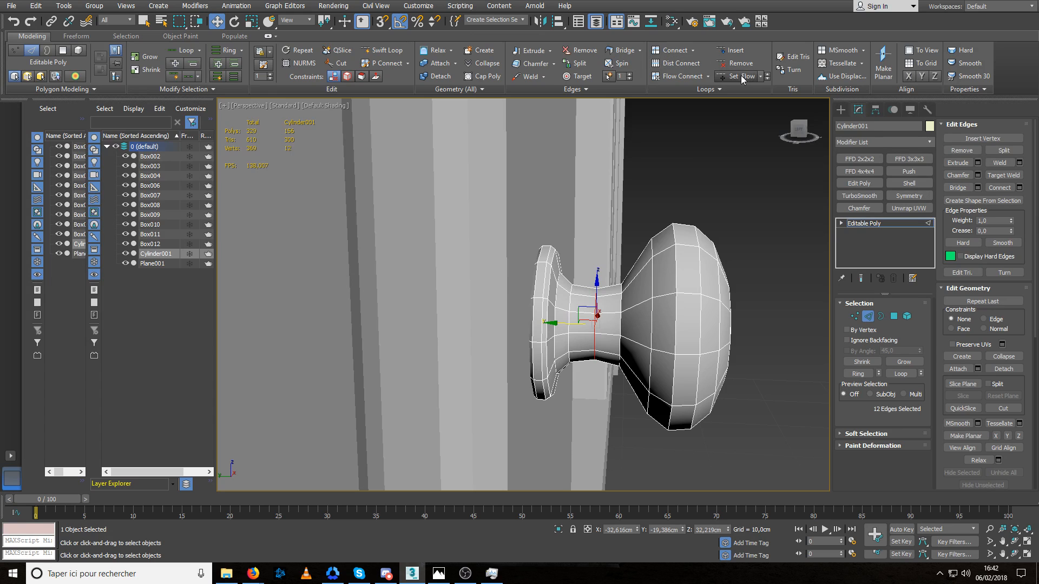
double_click(569, 299)
click(741, 74)
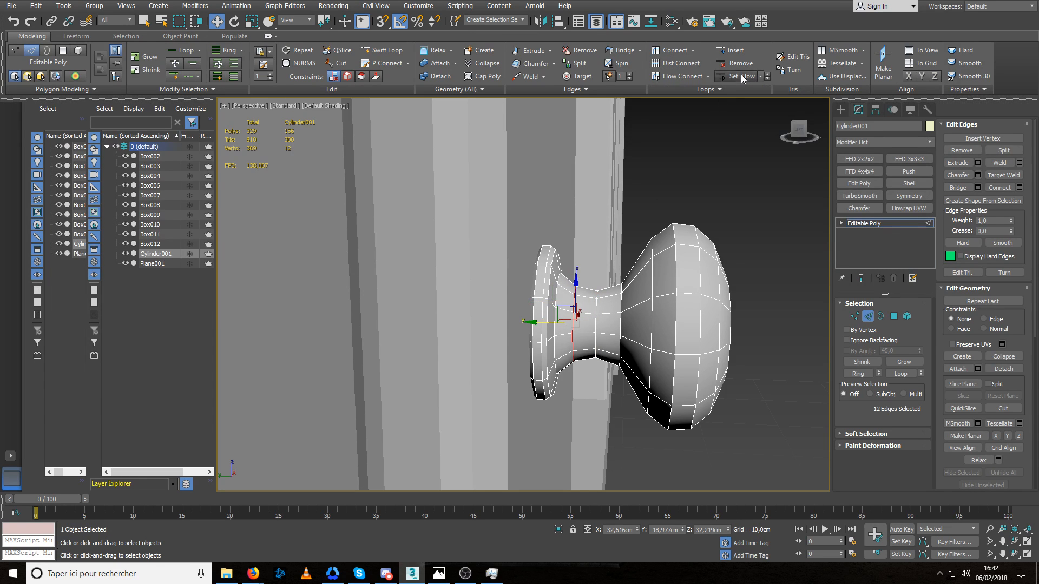
alt+middle_drag(624, 263, 702, 171)
double_click(667, 274)
click(735, 76)
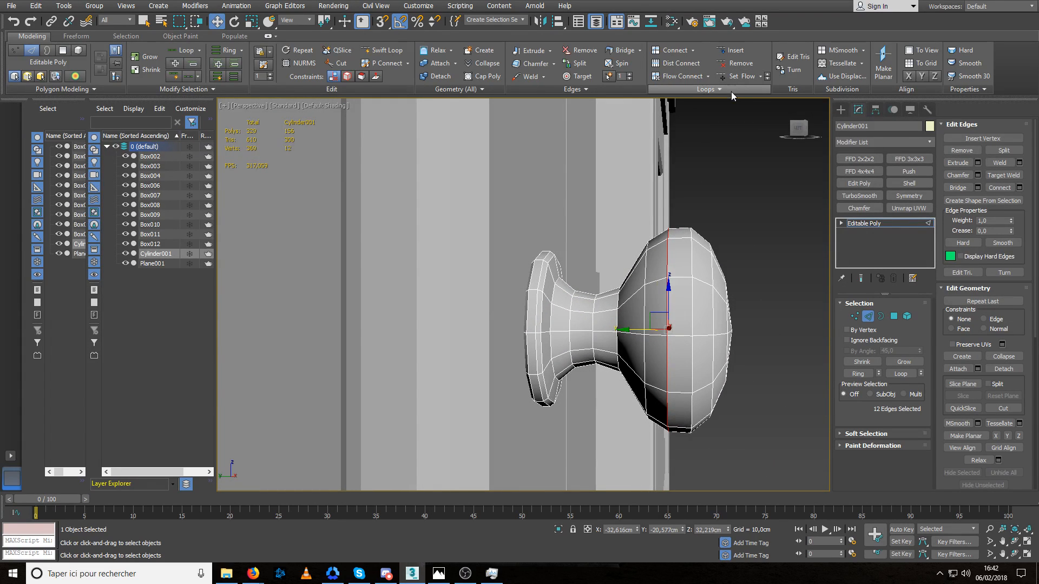
Auto-smooth all of the knob's polygons with a 45 threshold and deselect the knob.
alt+middle_drag(717, 256, 696, 264)
key(4)
key(ctrl+a)
scroll(968, 320, down, 3)
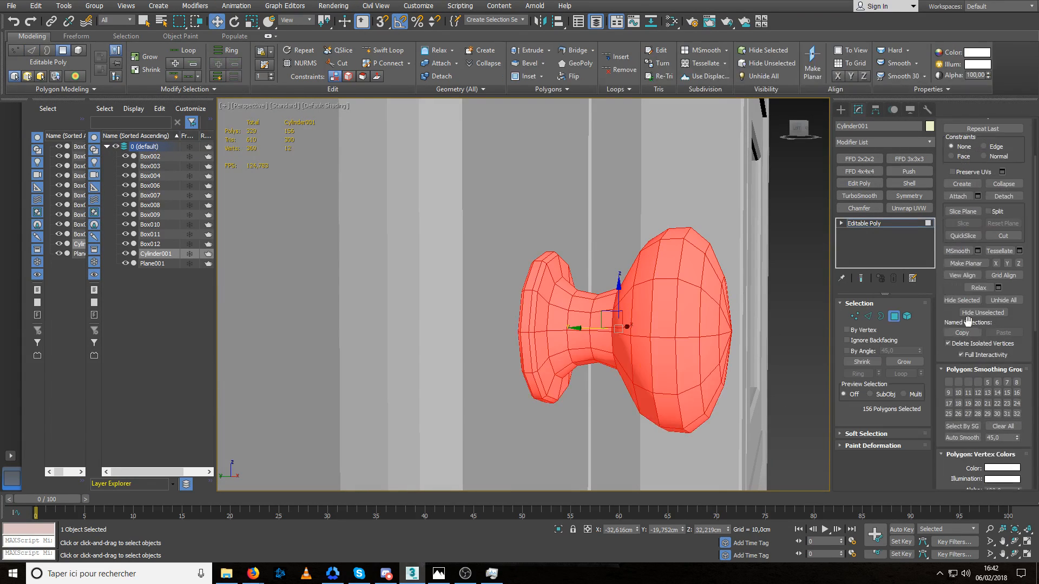
click(956, 439)
click(893, 317)
click(787, 329)
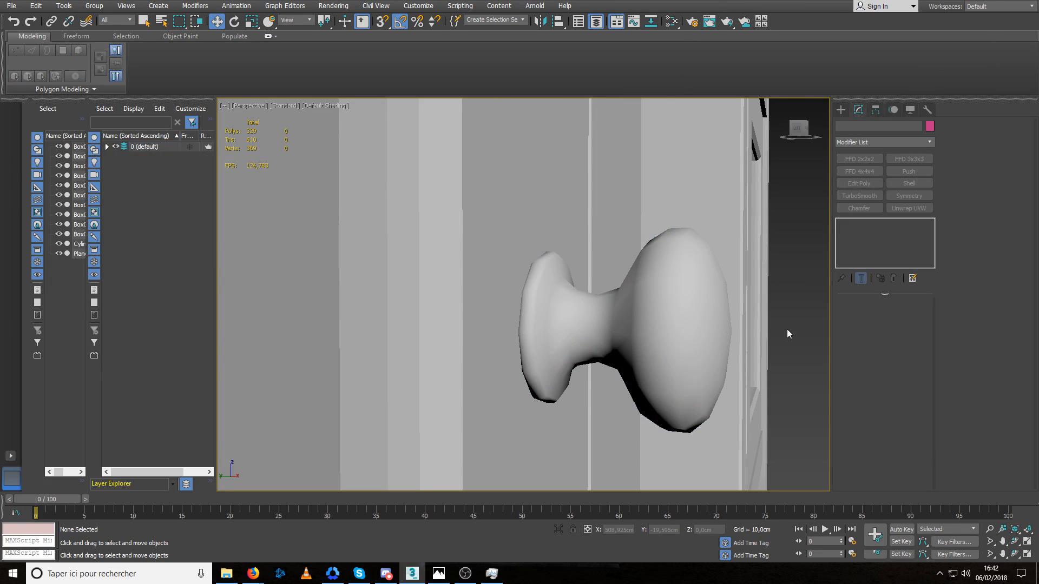
Reselect the door knob and rename it Poignee_Low.
click(604, 323)
alt+middle_drag(658, 320, 618, 324)
scroll(618, 324, down, 6)
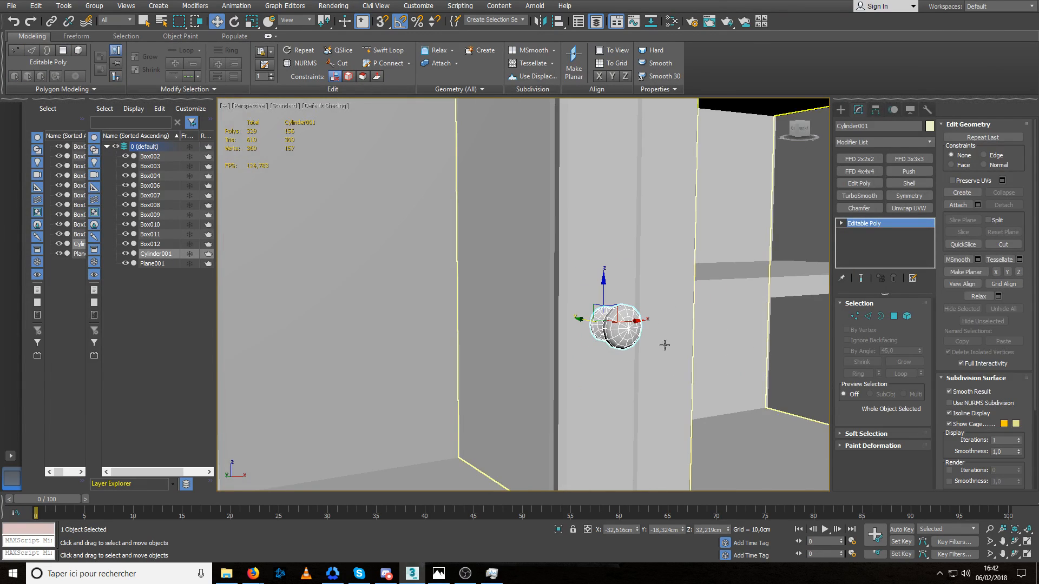
scroll(717, 330, down, 3)
alt+middle_drag(717, 329, 635, 306)
scroll(543, 299, up, 6)
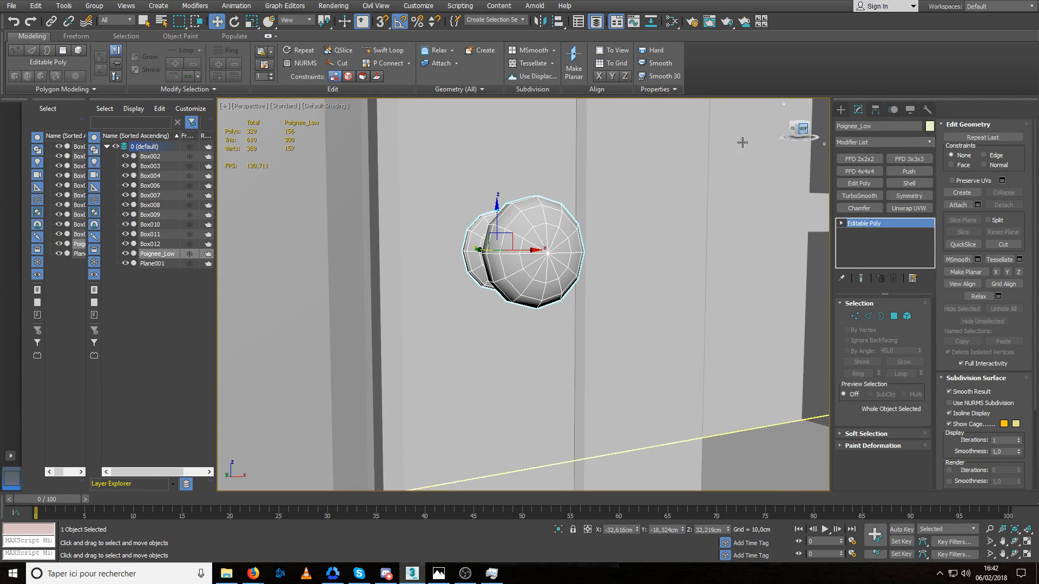
middle_drag(567, 274, 578, 281)
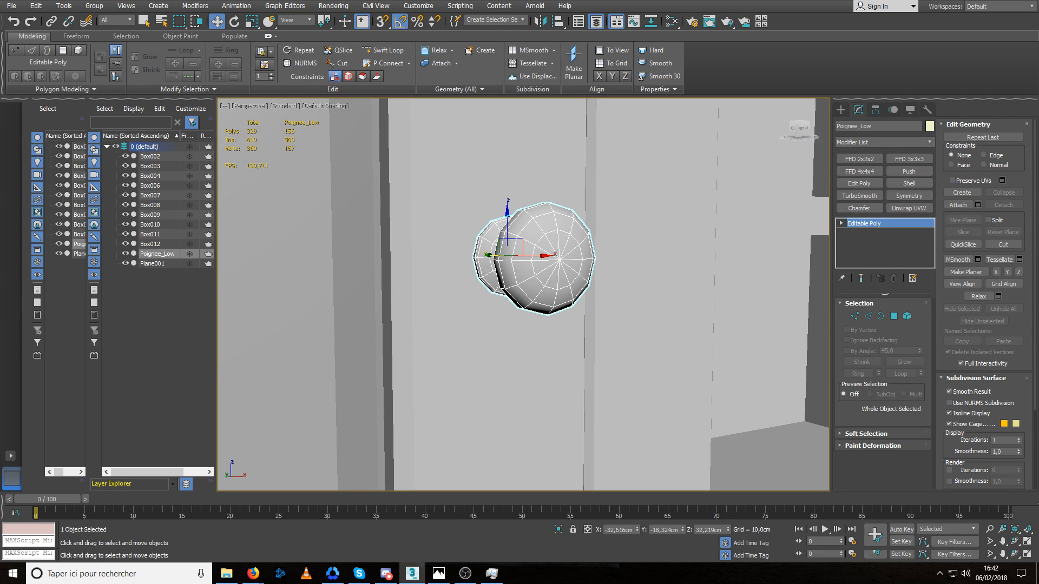
Clone the knob in place as Poignee_High and hide Poignee_Low.
click(500, 315)
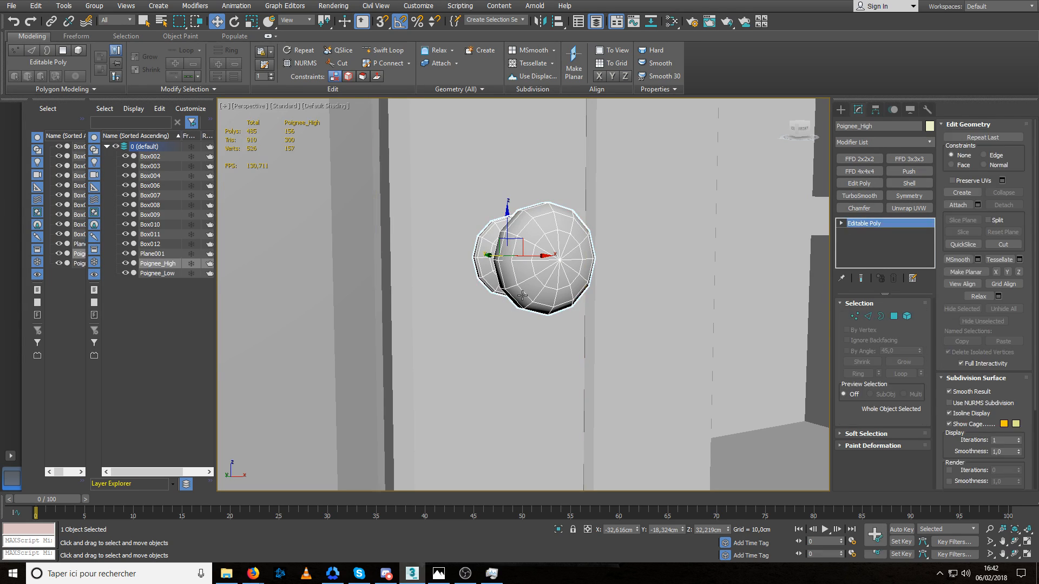
click(126, 273)
alt+middle_drag(368, 295, 411, 302)
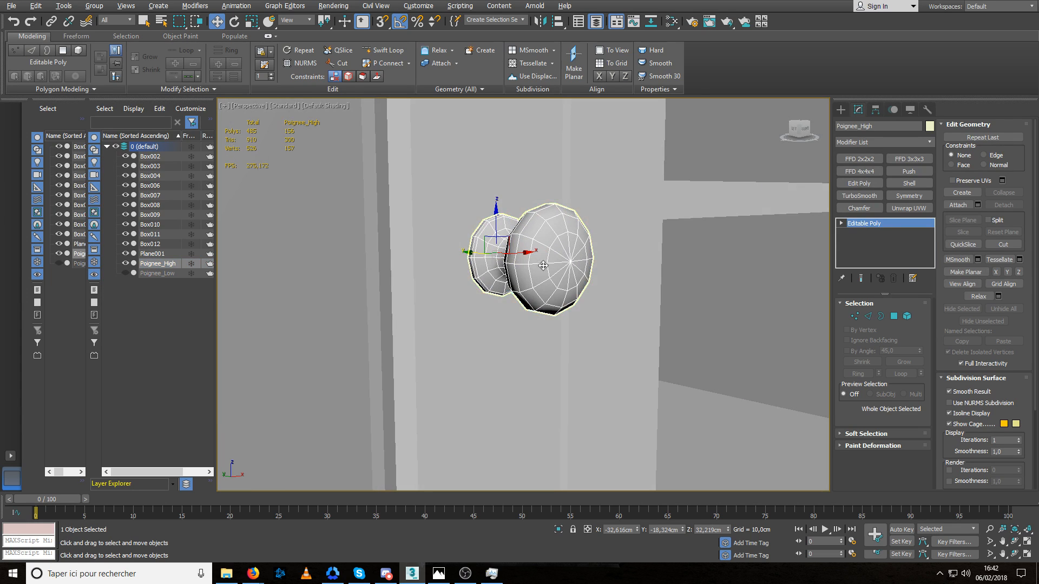
Add a TurboSmooth modifier with 2 iterations to Poignee_High.
click(866, 196)
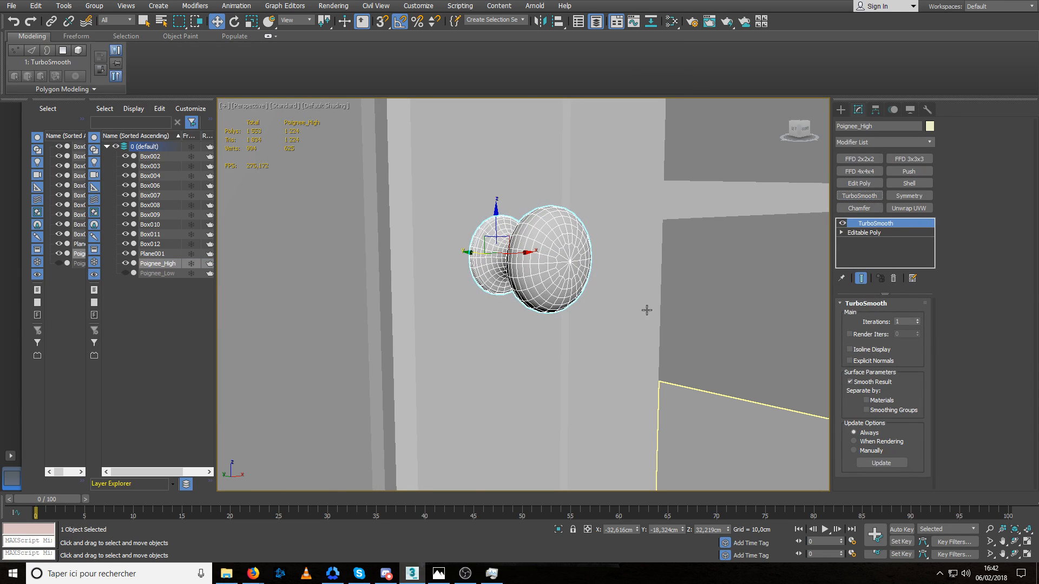
scroll(646, 310, down, 3)
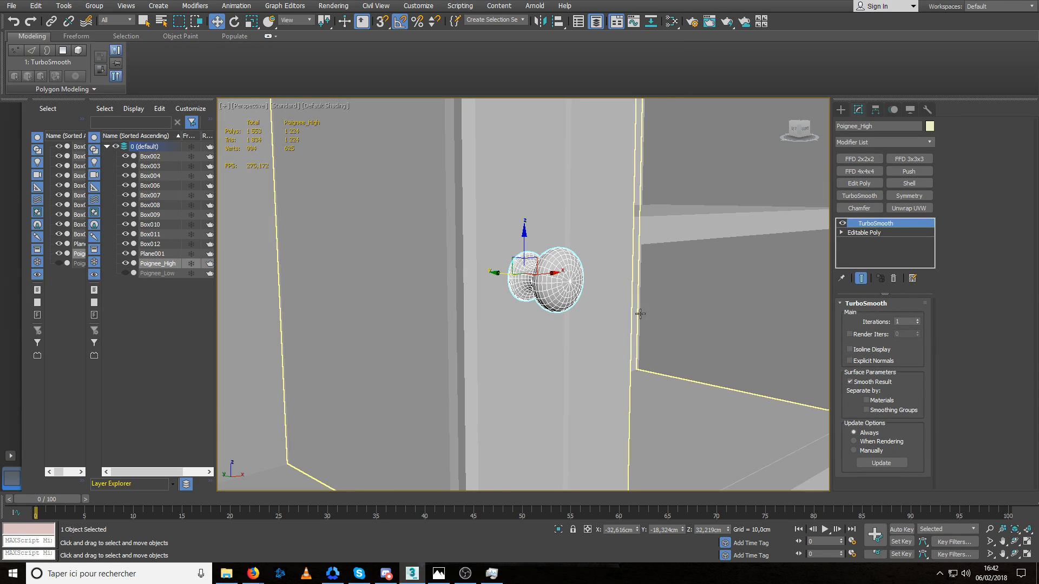
click(918, 320)
scroll(615, 304, down, 8)
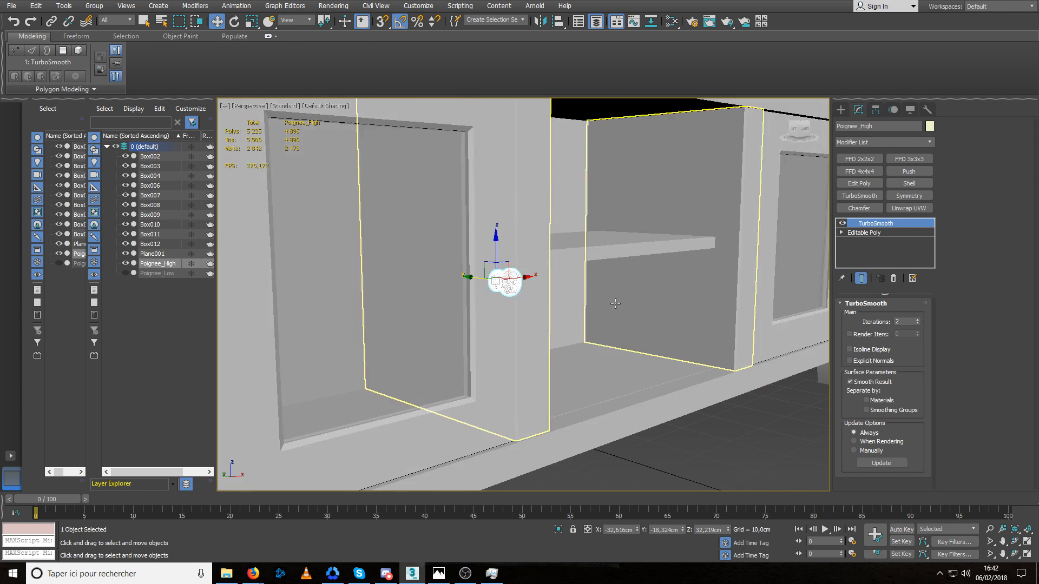
Deselect the smoothed knob to check its shape on the door, and reselect it for a close look.
click(674, 407)
scroll(549, 290, up, 10)
click(549, 290)
alt+middle_drag(605, 309, 500, 377)
alt+middle_drag(655, 355, 624, 315)
scroll(668, 303, up, 7)
click(667, 304)
Assign smoothing group 3 to the ring of polygons around the rear rim of Poignee_High's base.
click(864, 233)
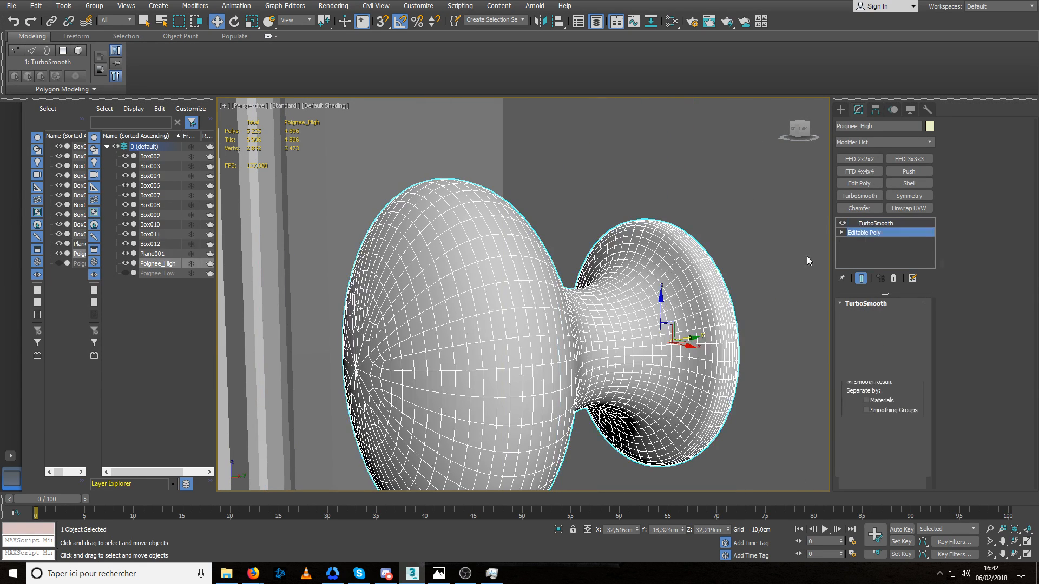
alt+middle_drag(722, 305, 657, 297)
key(4)
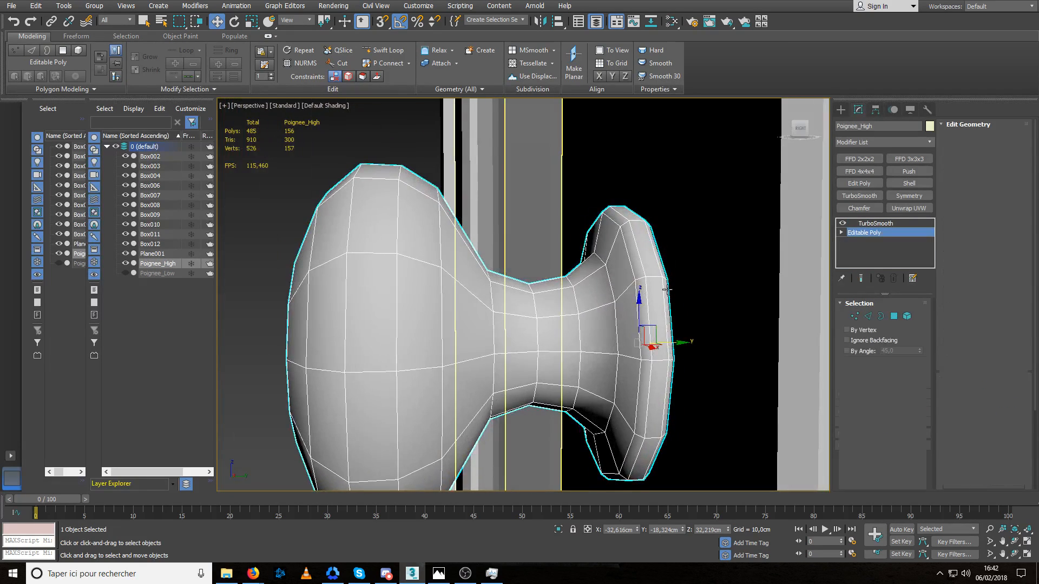
click(668, 288)
shift+click(661, 268)
scroll(975, 464, down, 5)
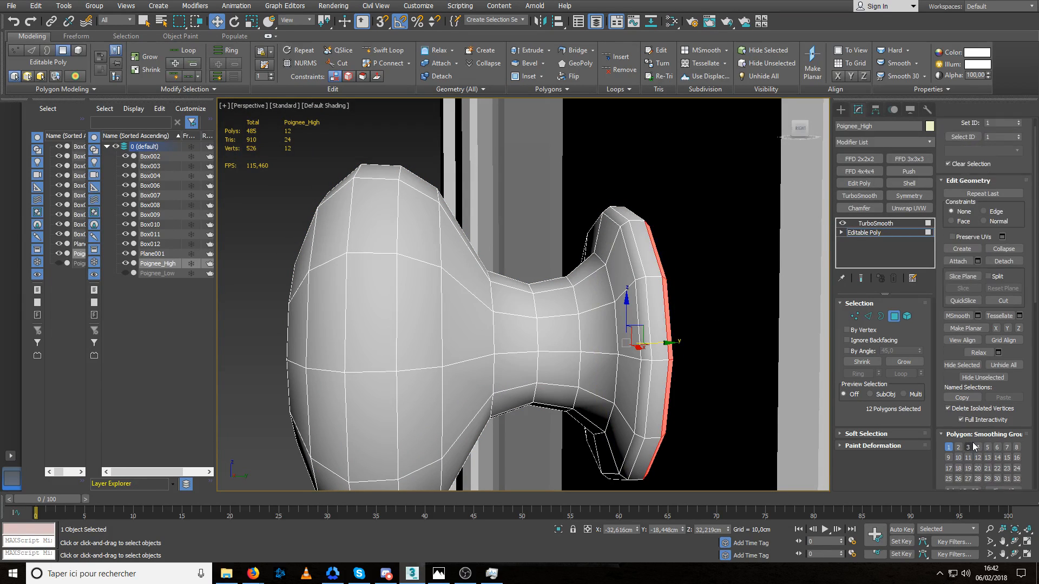
click(970, 439)
click(870, 233)
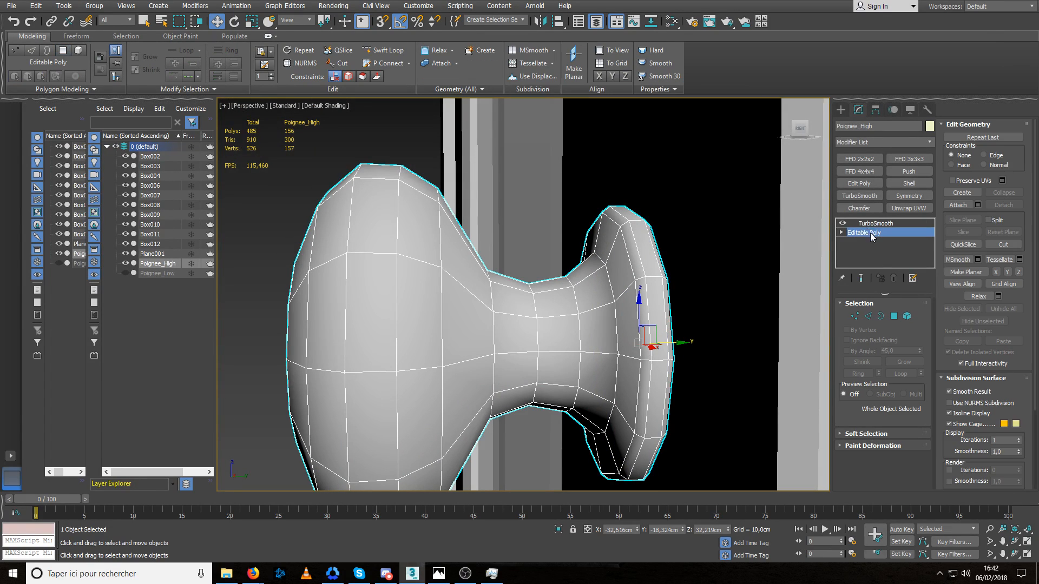
Add a Chamfer modifier beneath TurboSmooth, limited to unsmoothed edges, with an amount of 0.006 cm.
click(859, 208)
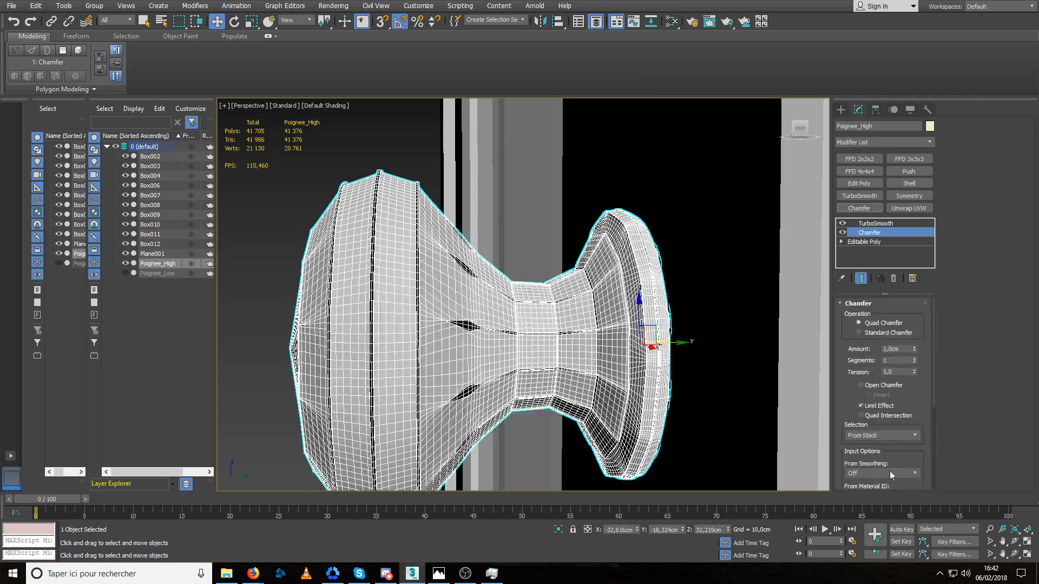
click(879, 497)
right_click(915, 349)
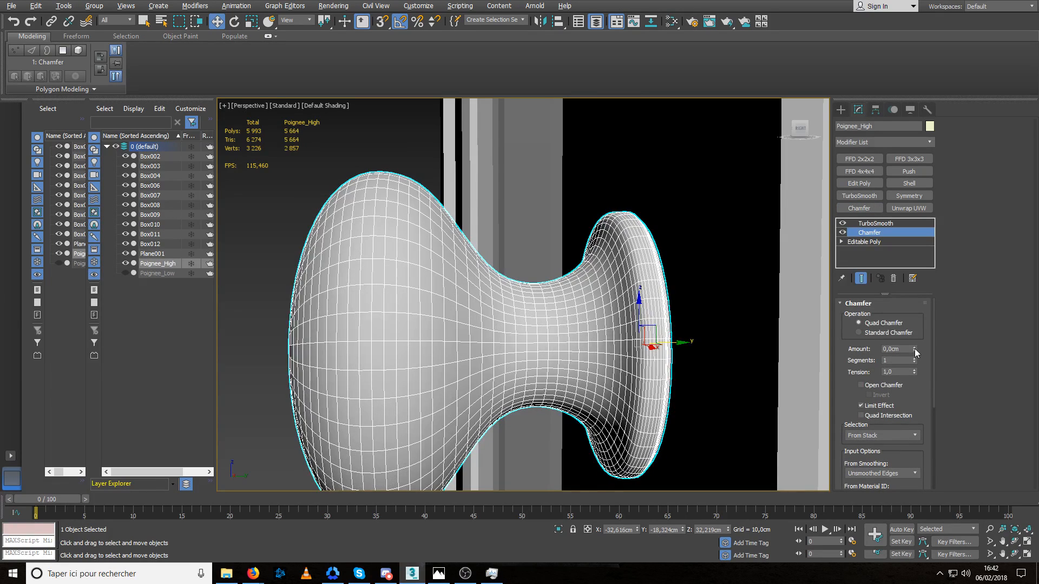
mouse_move(915, 349)
mouse_down()
mouse_move(915, 334)
mouse_move(914, 346)
mouse_up()
scroll(688, 342, up, 5)
scroll(674, 325, down, 4)
scroll(674, 324, up, 4)
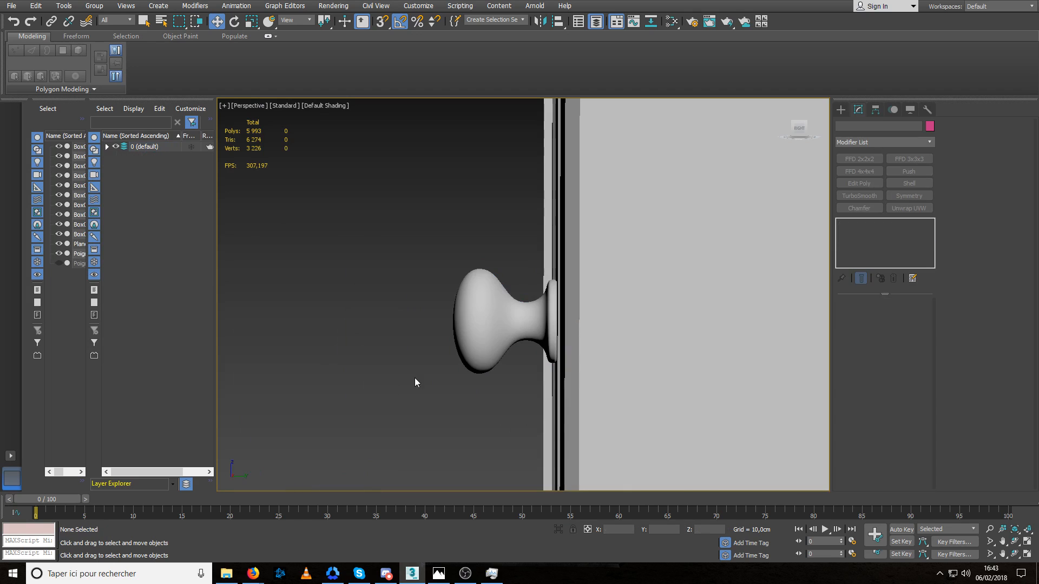
Deselect the knob, select the cabinet's mirrored doors and rename them Porte_Low.
alt+middle_drag(415, 378, 677, 363)
scroll(605, 336, down, 5)
alt+middle_drag(619, 348, 610, 357)
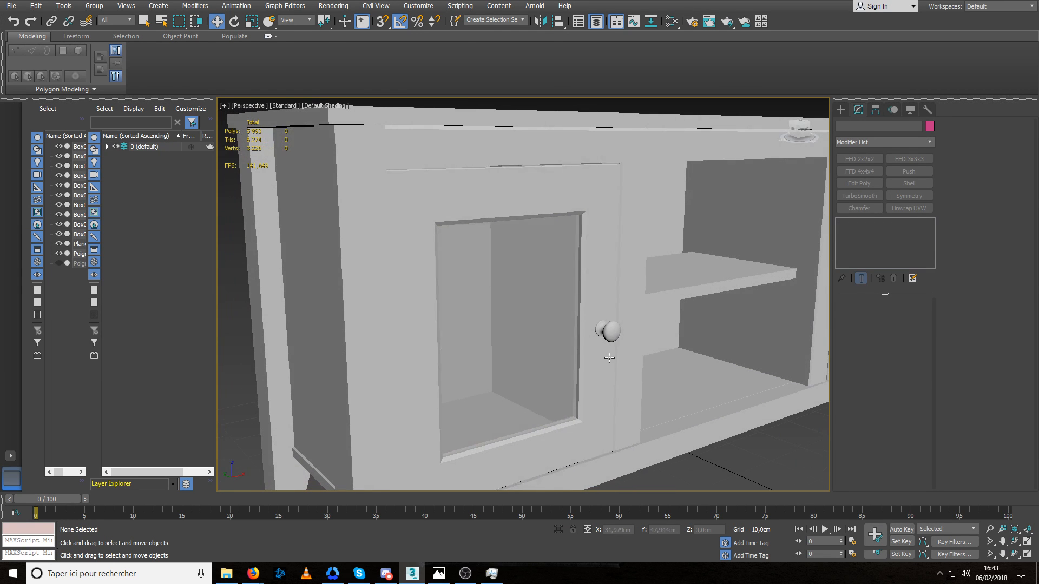
click(579, 280)
scroll(581, 281, down, 5)
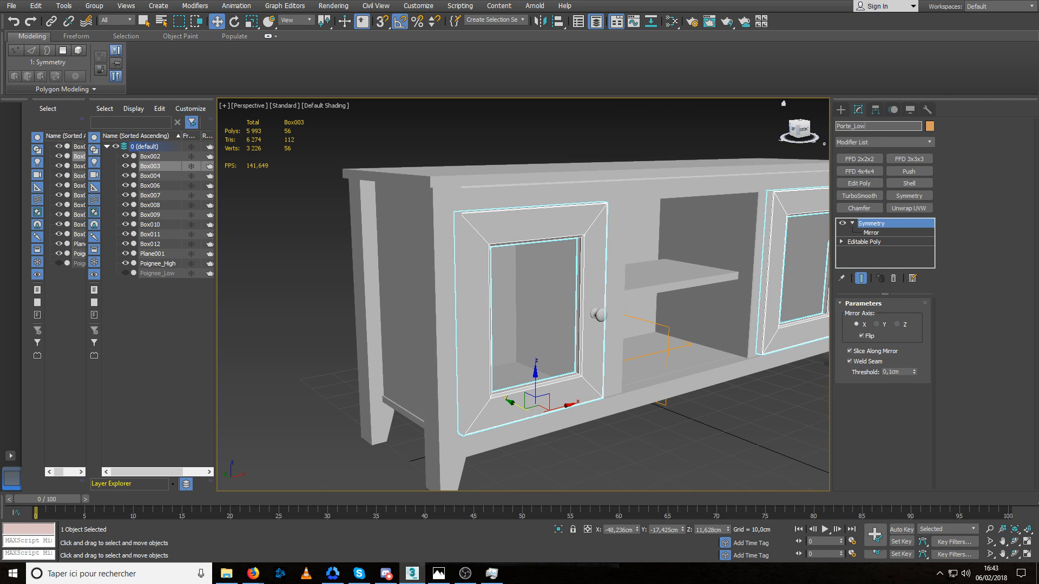
key(Return)
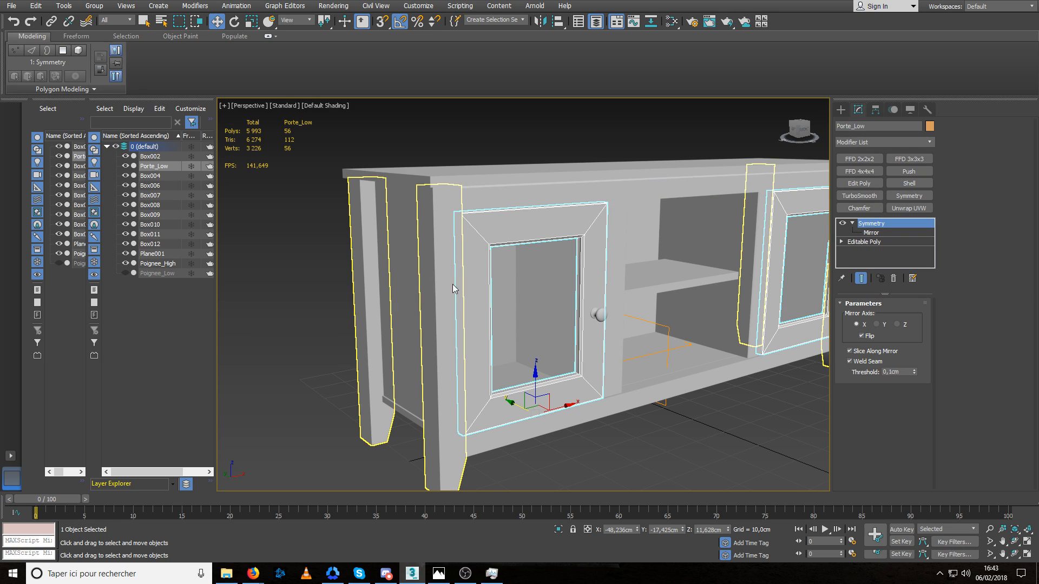
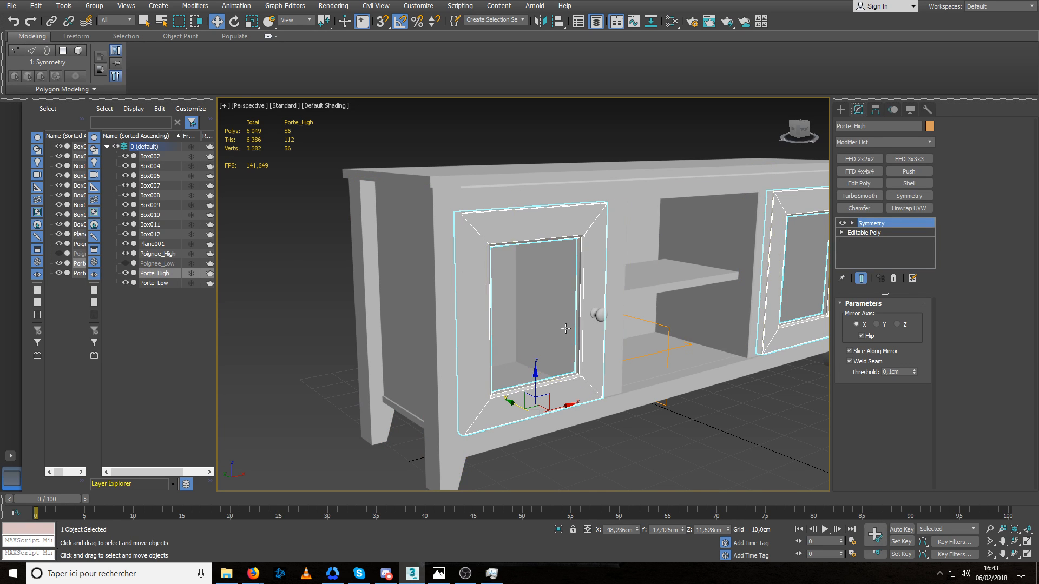
Delete the Symmetry modifier from Porte_High and isolate the remaining single door in the viewport.
alt+middle_drag(547, 324, 518, 329)
click(893, 278)
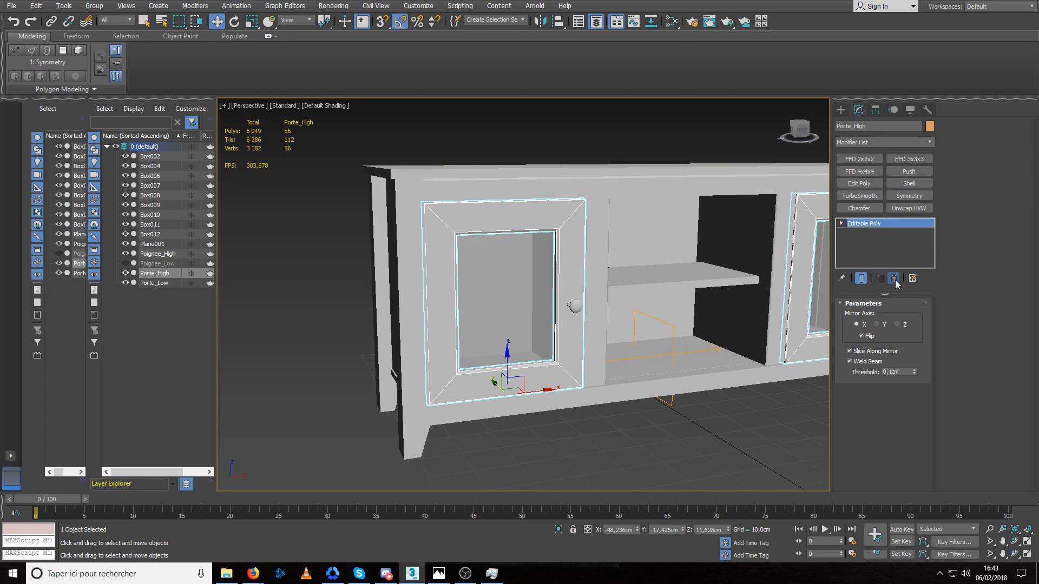
key(alt+q)
alt+middle_drag(571, 226, 571, 274)
alt+middle_drag(590, 316, 541, 319)
Add Chamfer and TurboSmooth modifiers to the door, with a chamfer amount of 0.011 cm on unsmoothed edges.
click(859, 208)
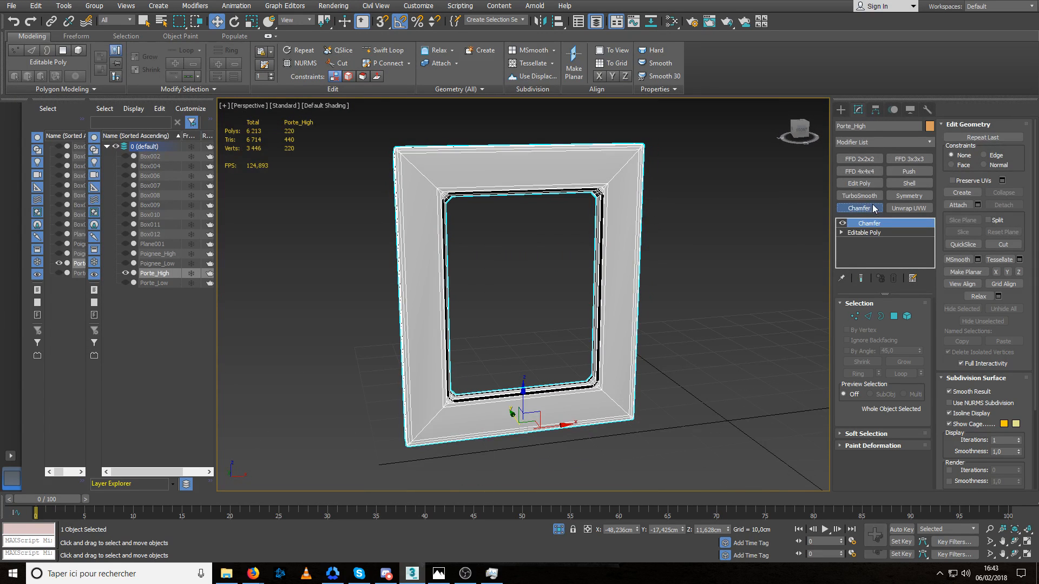
click(858, 195)
click(871, 233)
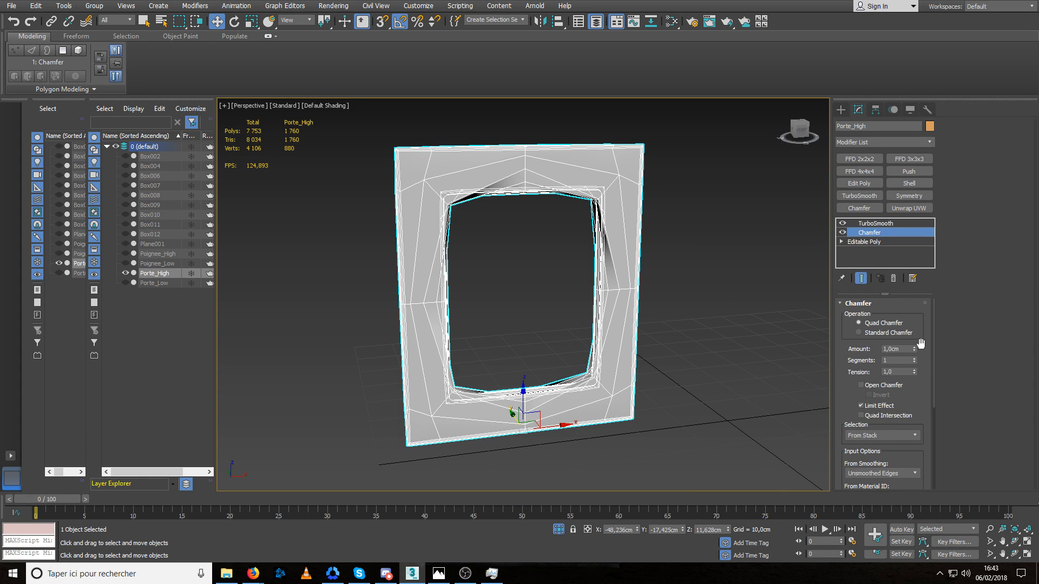
middle_drag(681, 332, 678, 332)
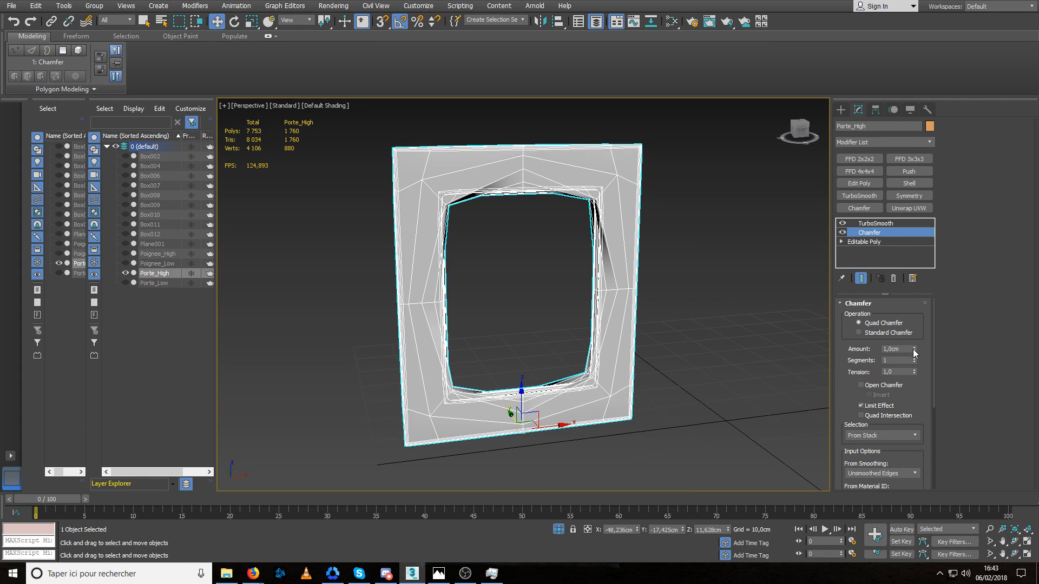
right_click(913, 350)
drag(914, 350, 913, 342)
Toggle TurboSmooth to compare the door's smoothed and base shapes, then disable Chamfer and examine the inner corner on the Editable Poly.
click(844, 222)
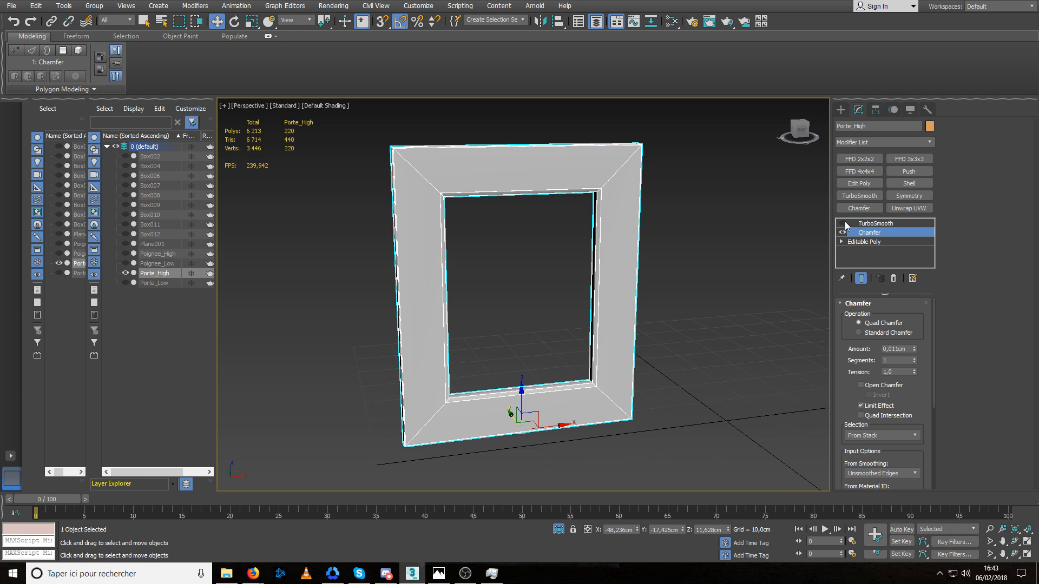
mouse_move(622, 238)
alt+middle_down()
mouse_move(570, 233)
mouse_move(618, 232)
alt+middle_up()
click(845, 223)
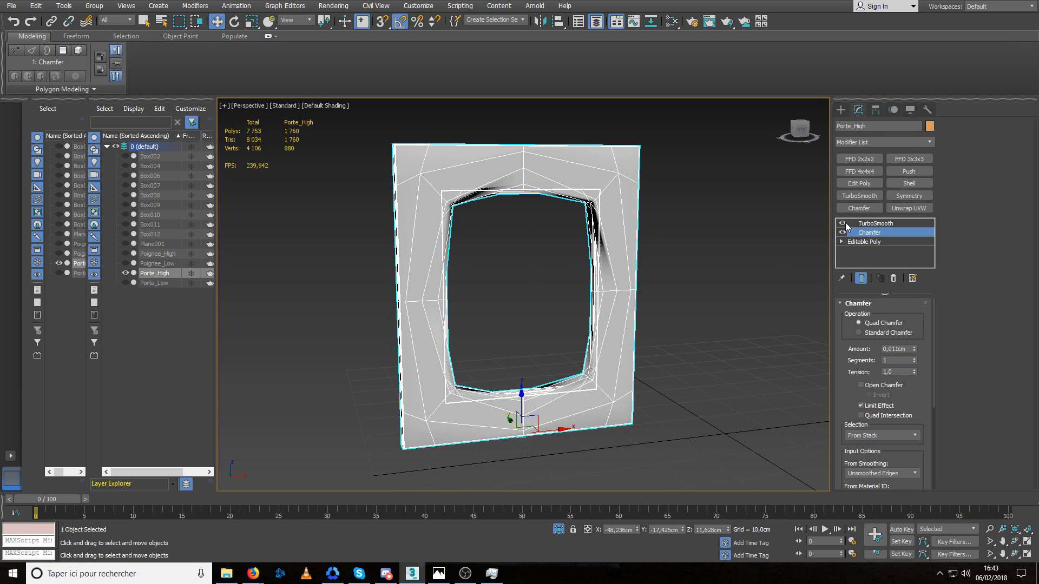
click(845, 224)
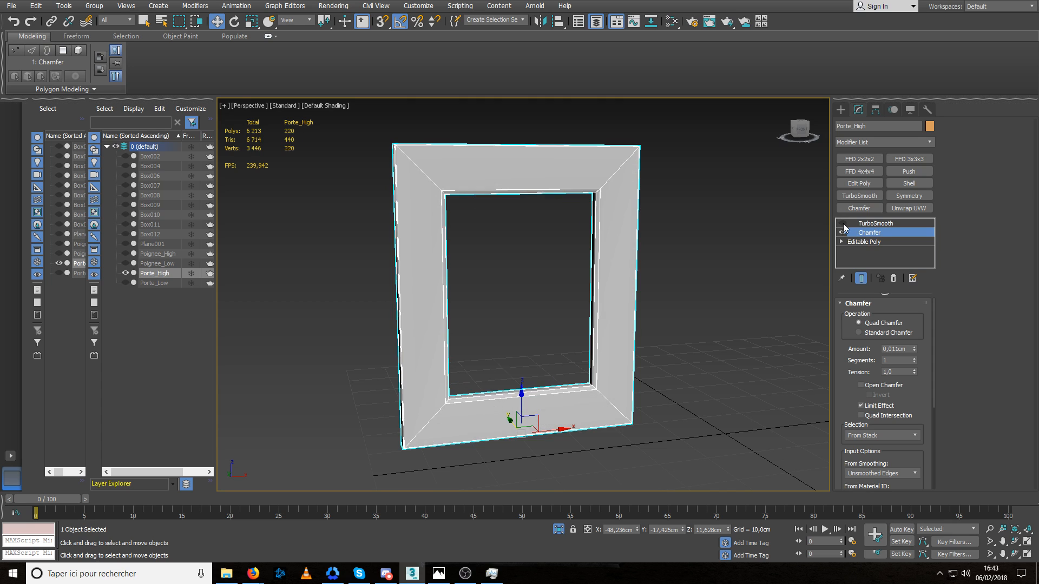
alt+middle_drag(652, 233, 599, 212)
scroll(613, 188, up, 5)
click(842, 233)
click(864, 242)
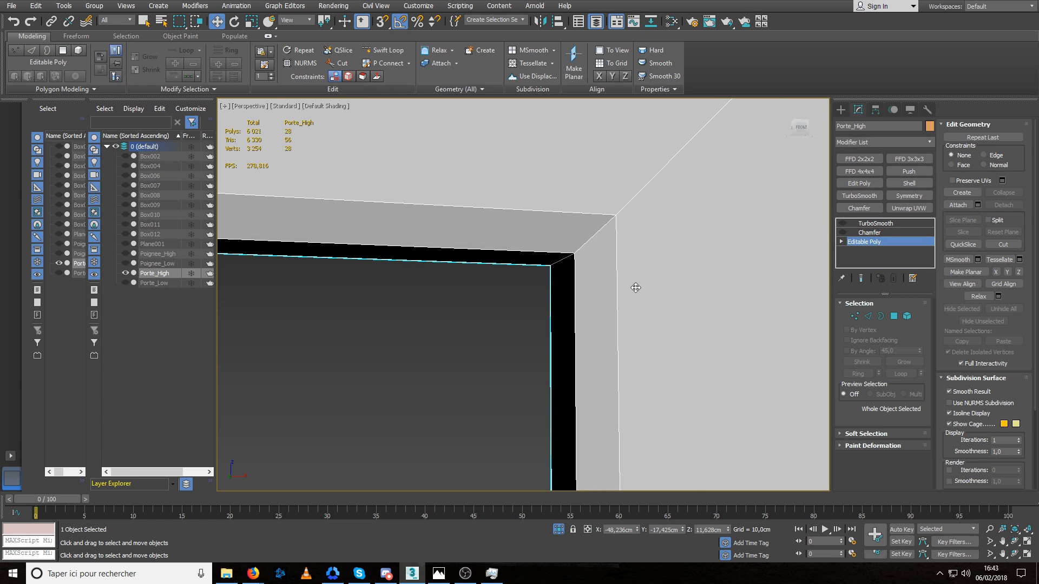
Insert two Swift Loop edge loops beside the door frame's upper right corner, one across the vertical rail and one across the top rail.
scroll(639, 280, down, 4)
scroll(680, 284, down, 2)
mouse_move(703, 284)
alt+middle_down()
mouse_move(616, 273)
mouse_move(680, 274)
mouse_move(599, 292)
mouse_move(655, 293)
alt+middle_up()
scroll(655, 297, down, 3)
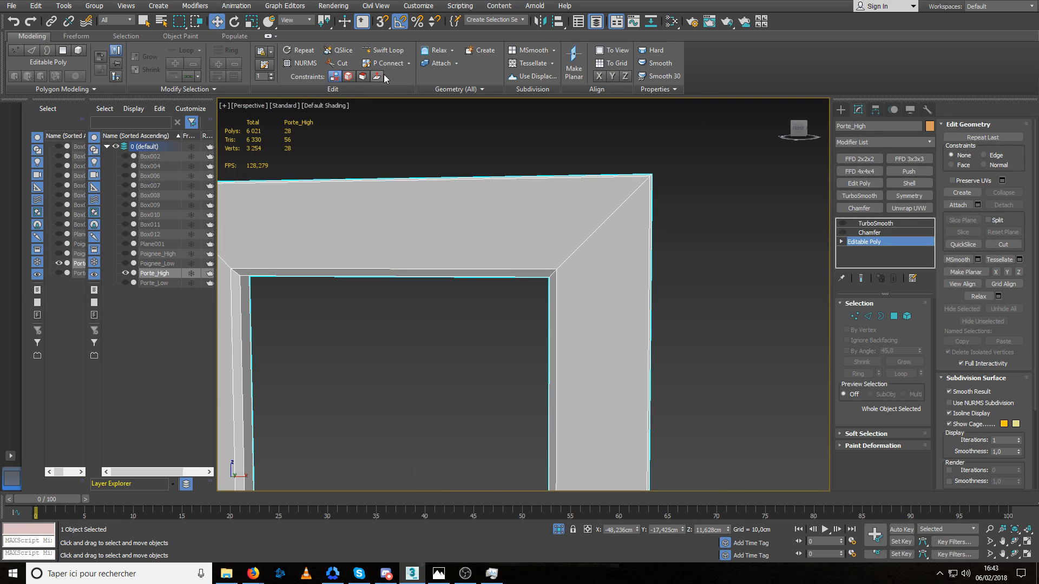
click(385, 50)
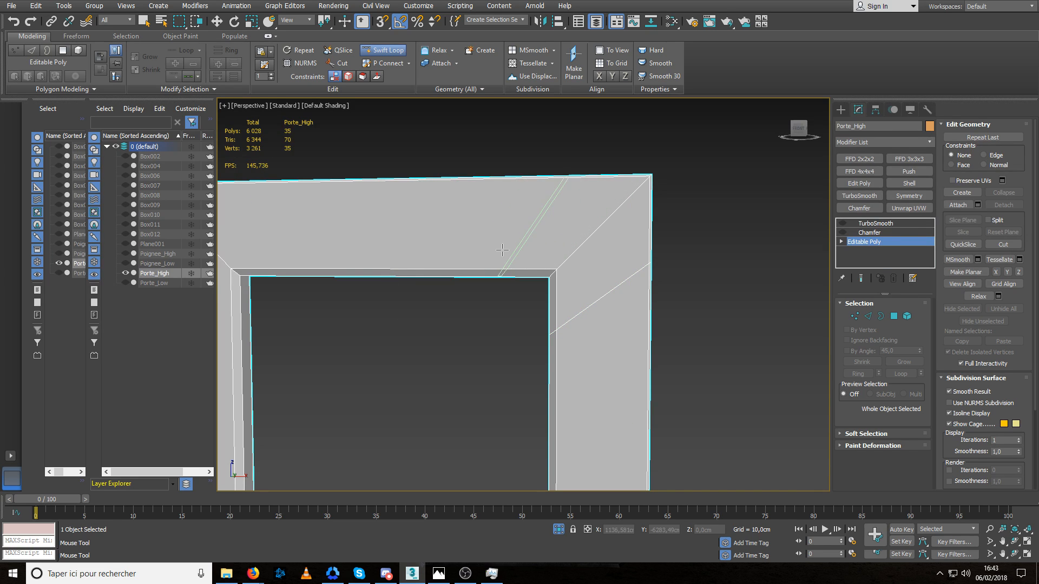
click(491, 265)
right_click(491, 266)
Constrain vertex movement to edges, slide both loops' inner vertices into the upper right inner corner and weld them.
key(1)
drag(519, 300, 464, 257)
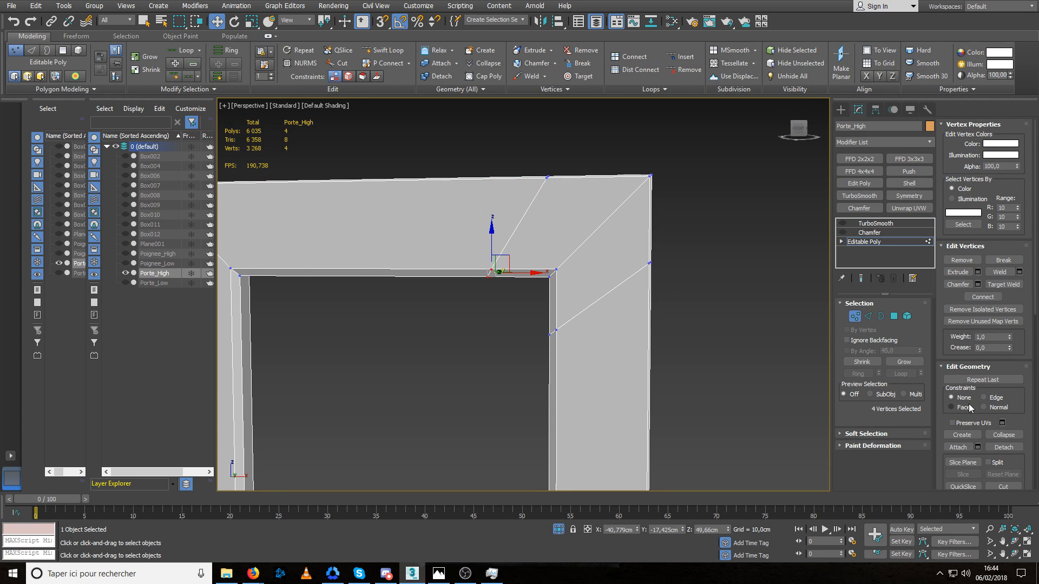
drag(540, 284, 709, 298)
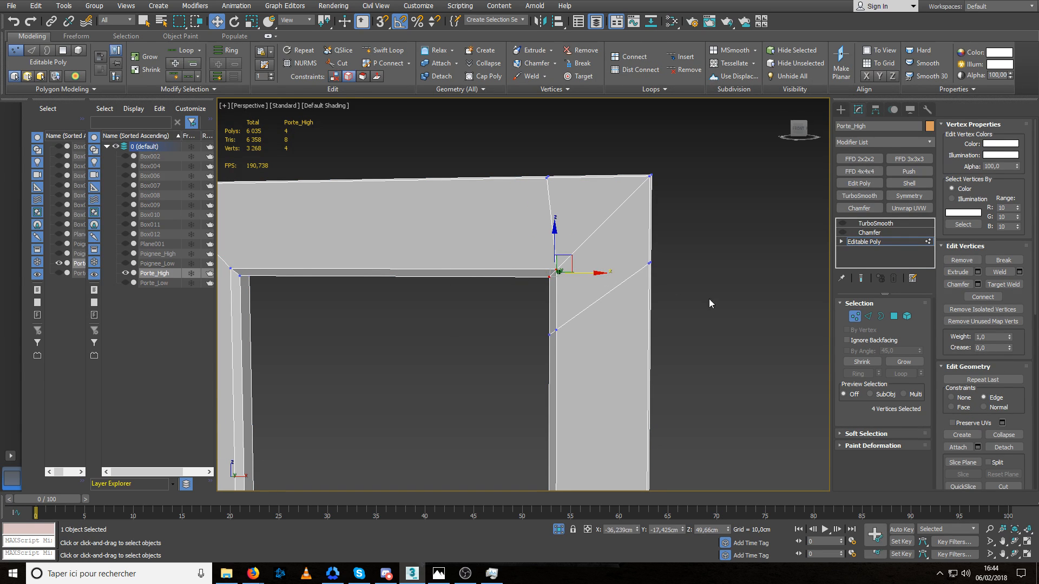
drag(585, 313, 534, 349)
drag(554, 294, 552, 212)
alt+middle_drag(516, 329, 546, 323)
click(1005, 275)
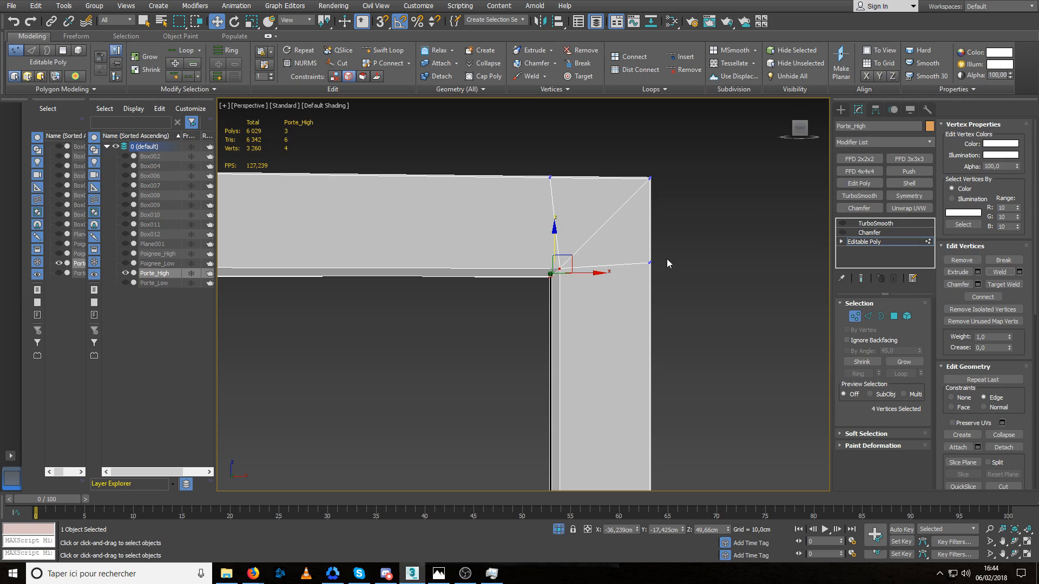
Snap the two loops' outer vertices into line with the upper right inner corner so their edges run straight.
drag(670, 248, 643, 283)
key(s)
drag(648, 230, 559, 267)
drag(573, 158, 587, 179)
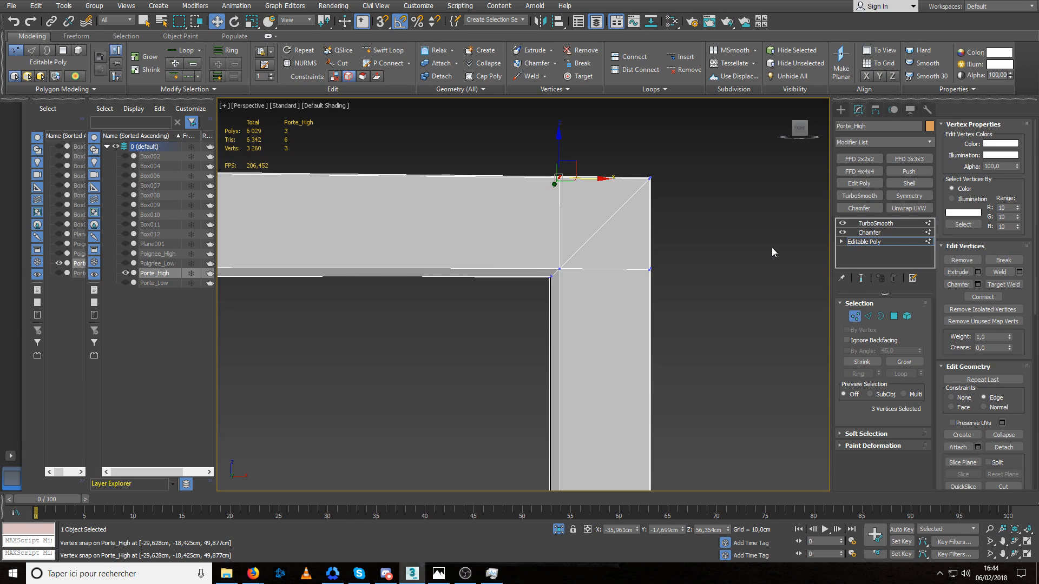
Leave vertex editing, then examine the smoothed upper right corner of the door with and without its wireframe.
click(856, 314)
click(747, 248)
scroll(622, 282, down, 5)
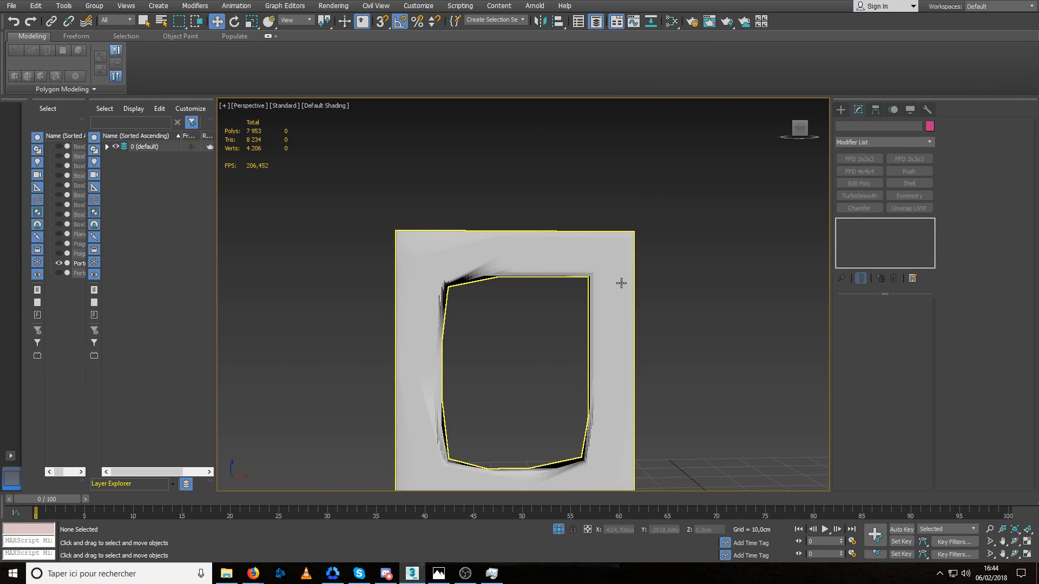
alt+middle_drag(622, 282, 600, 279)
scroll(598, 287, up, 5)
scroll(599, 286, up, 3)
scroll(562, 292, up, 2)
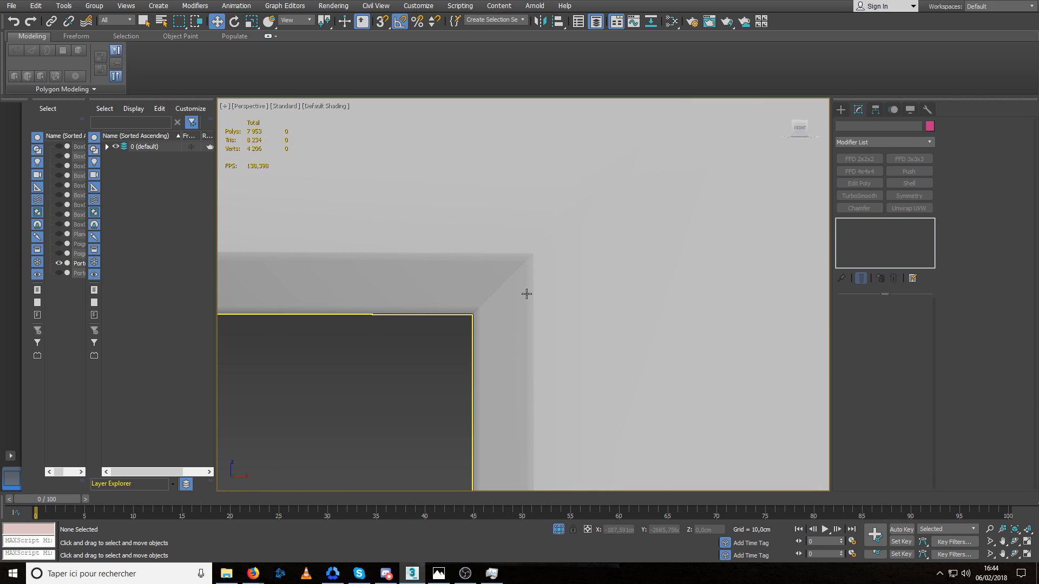
click(497, 286)
scroll(493, 285, up, 2)
scroll(493, 285, up, 1)
scroll(497, 290, down, 5)
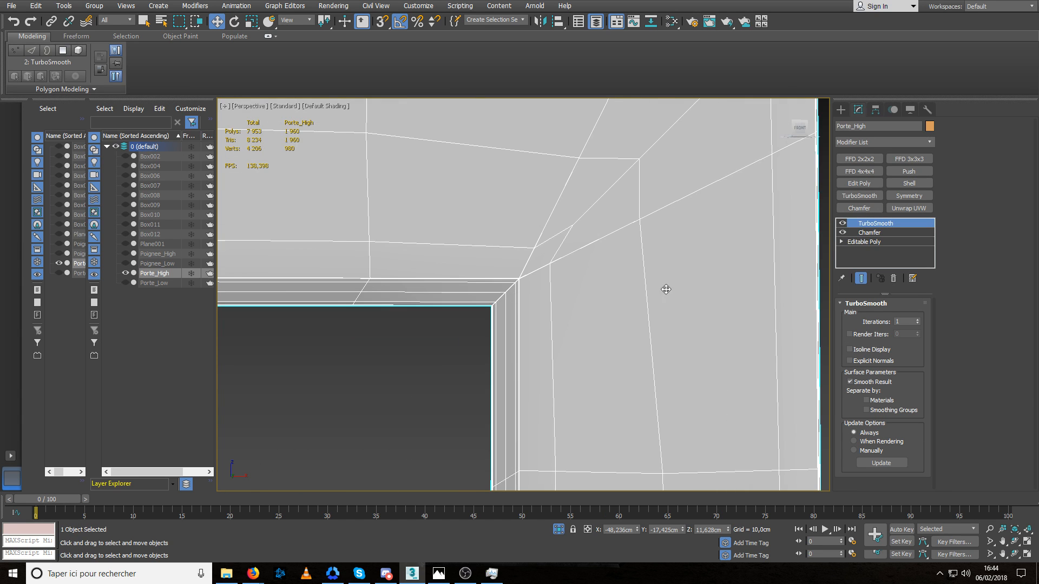
scroll(666, 289, down, 3)
Set the door's TurboSmooth iterations to 2 and its chamfer amount to 0.055 cm.
click(917, 320)
click(771, 324)
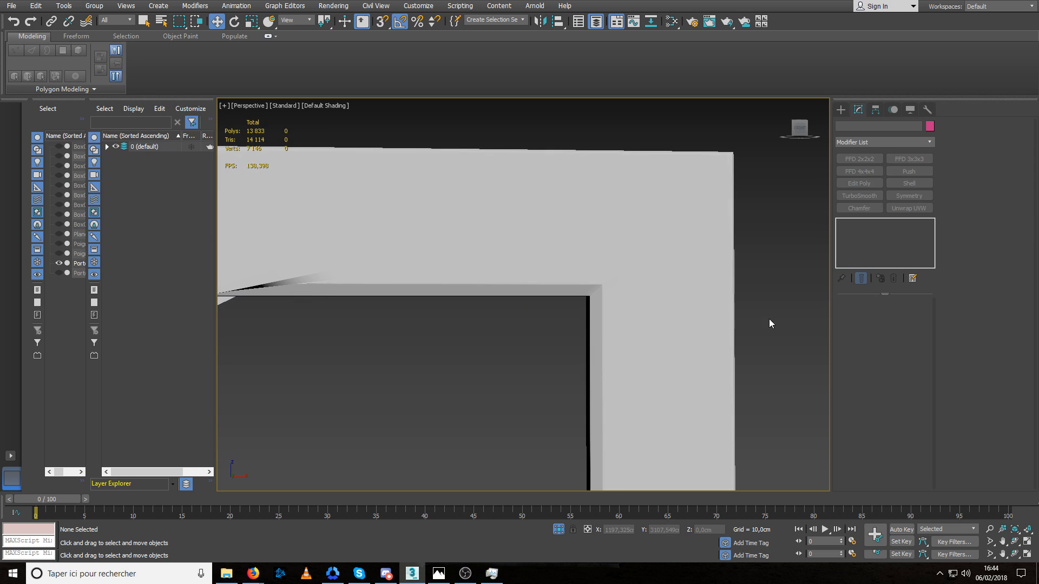
click(637, 279)
click(869, 232)
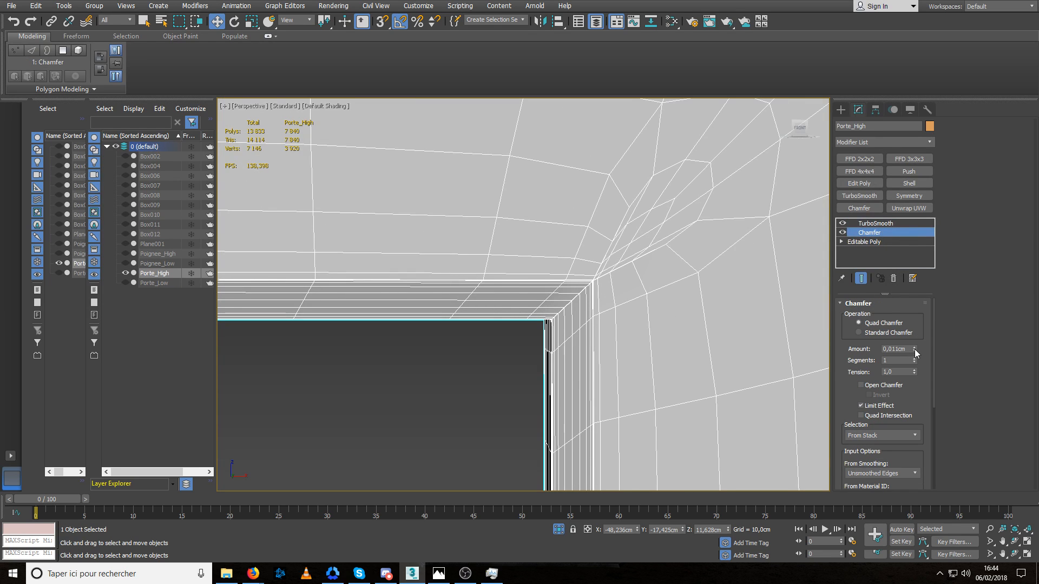
drag(915, 353, 915, 340)
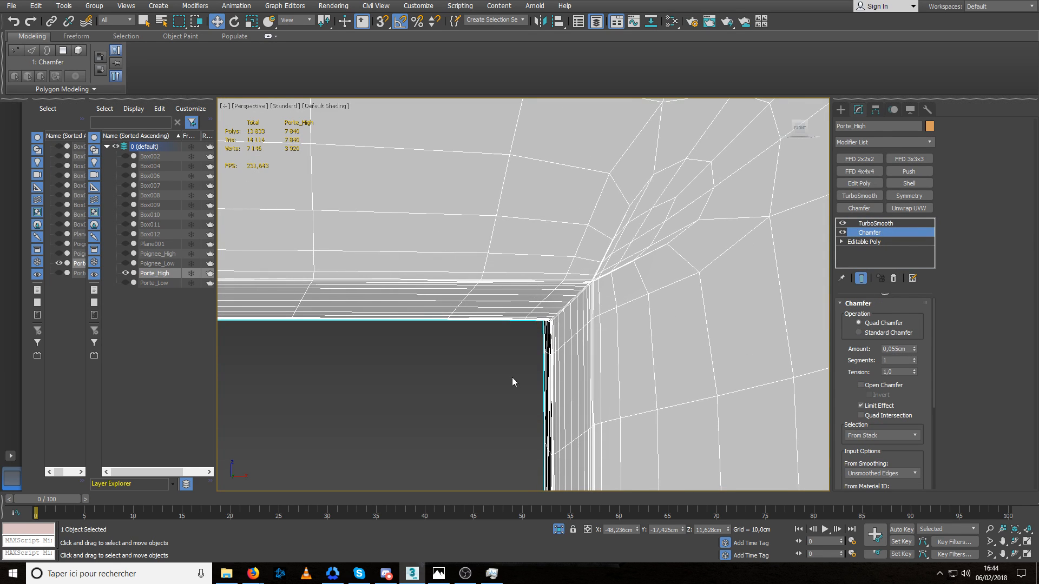
Deselect the door to inspect the smoothed frame opening, then reselect it and compare its upper corners.
click(492, 365)
scroll(494, 368, down, 4)
alt+middle_drag(512, 369, 555, 323)
scroll(545, 372, down, 5)
scroll(555, 320, up, 4)
scroll(558, 269, up, 3)
click(511, 282)
middle_drag(461, 292, 562, 298)
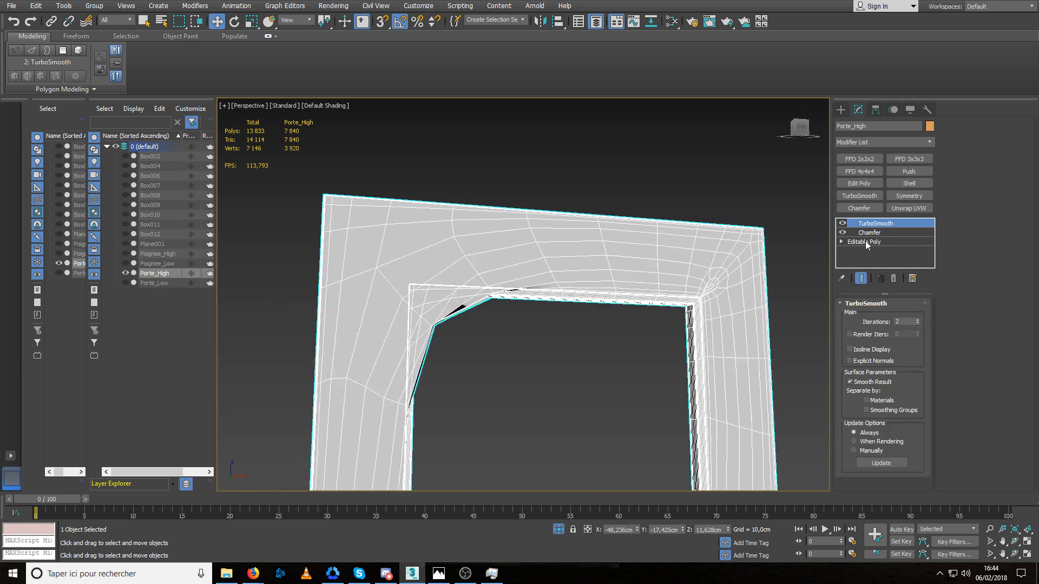
On the Editable Poly, insert two Swift Loop edge loops beside the door frame's upper left corner.
click(866, 242)
alt+middle_drag(511, 334, 457, 325)
click(388, 50)
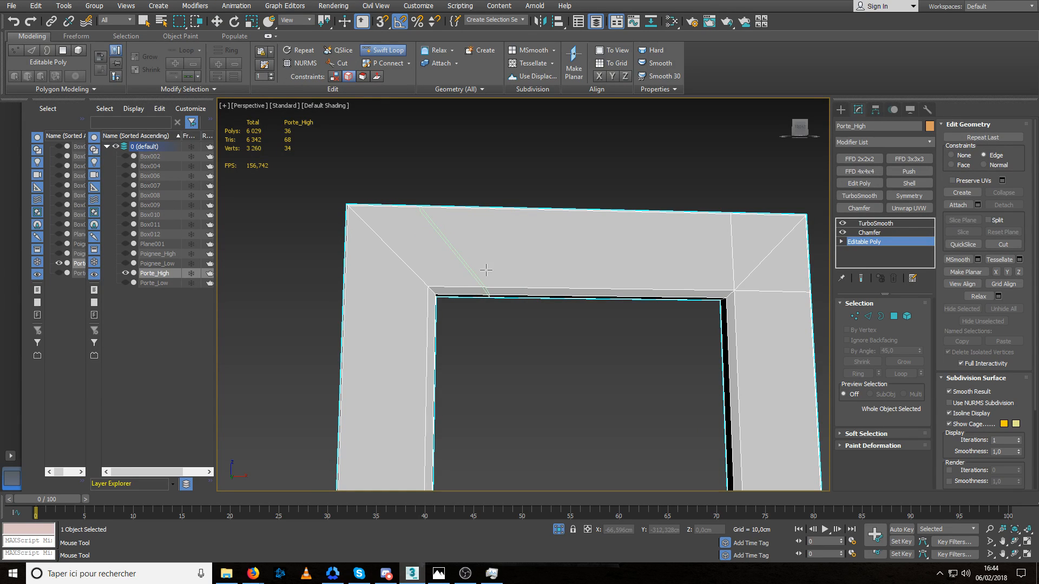
click(412, 335)
right_click(499, 323)
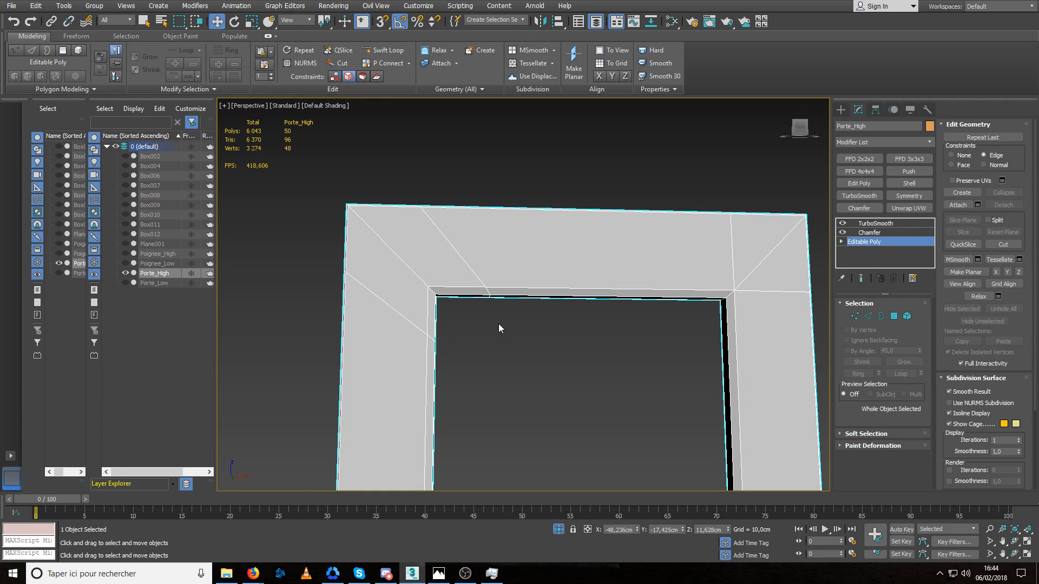
Slide the inner vertices of both loops along their edges into the upper left inner corner and weld them.
key(1)
drag(457, 323, 421, 357)
alt+middle_drag(427, 344, 436, 358)
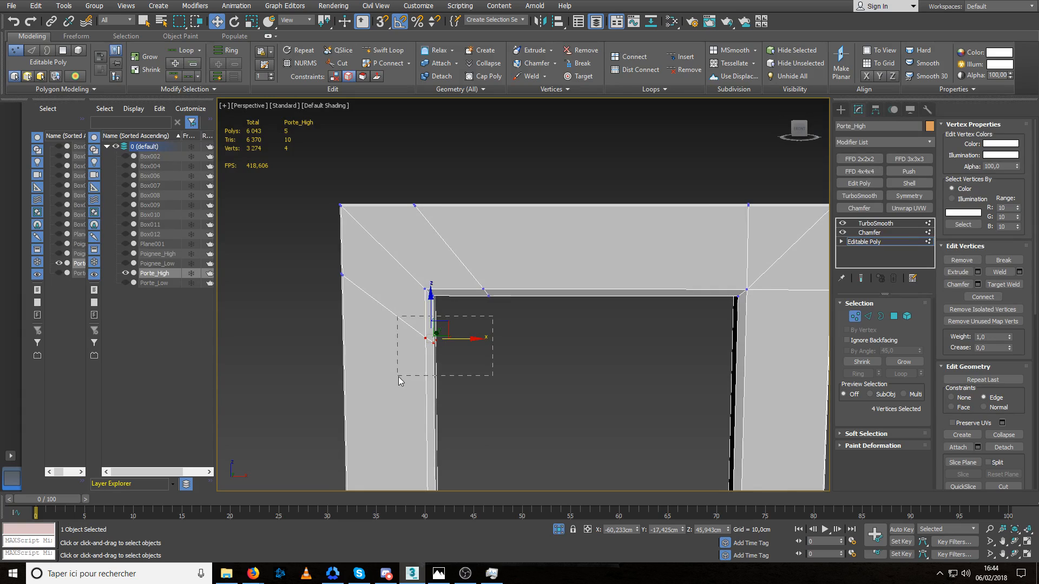
drag(397, 377, 397, 377)
middle_drag(440, 364, 455, 358)
drag(445, 309, 485, 213)
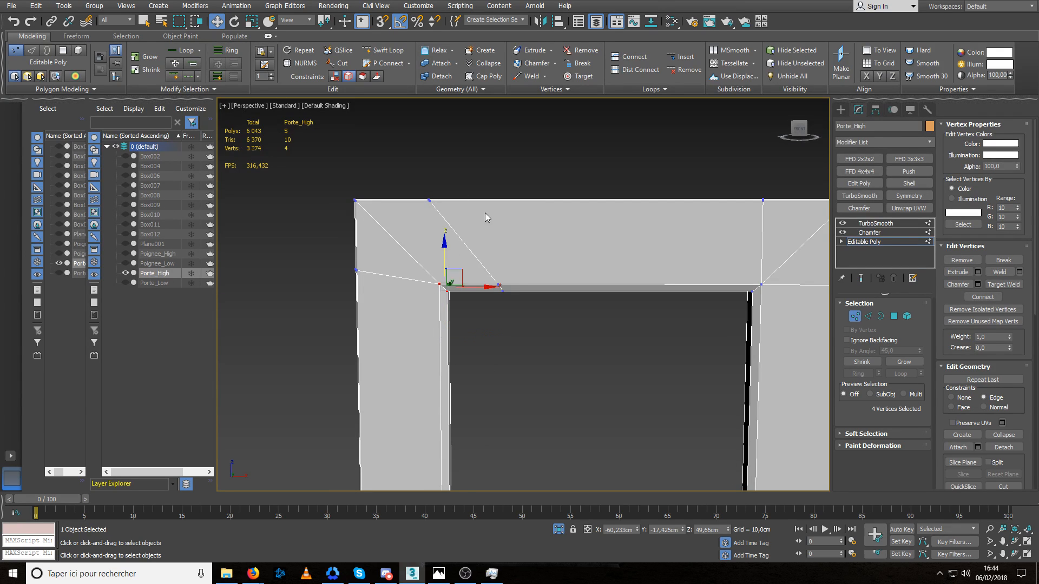
drag(536, 257, 473, 327)
drag(535, 285, 501, 289)
click(999, 272)
Snap the outer vertices on the top and left edges into line with the upper left inner corner.
drag(402, 219, 401, 219)
key(s)
drag(461, 201, 440, 283)
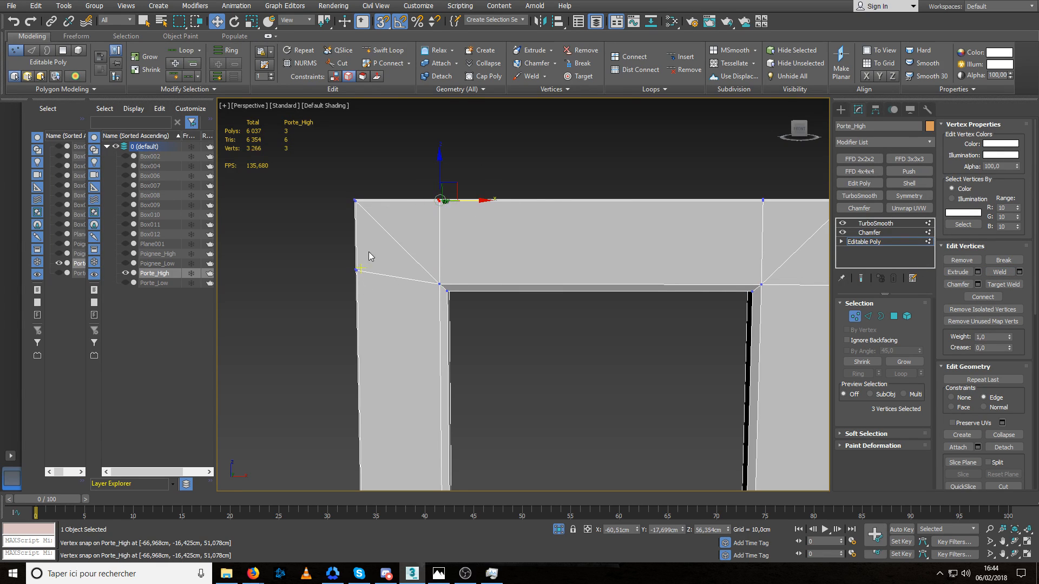
drag(369, 256, 355, 283)
drag(357, 236, 439, 284)
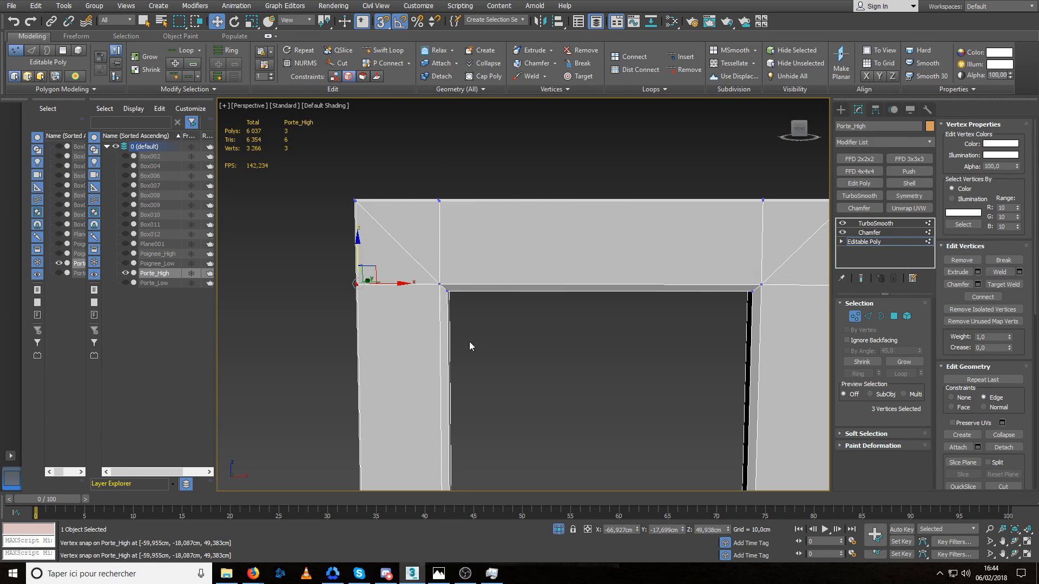
Insert two Swift Loop edge loops beside the door frame's lower left corner, across the left and bottom rails.
middle_drag(469, 342, 489, 227)
scroll(495, 320, down, 5)
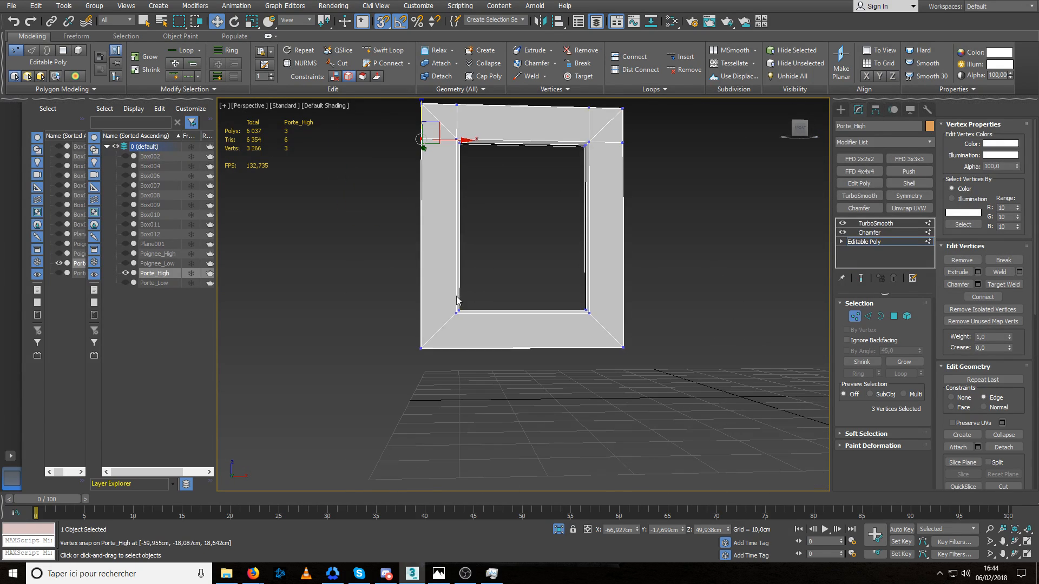
scroll(439, 323, up, 5)
click(386, 49)
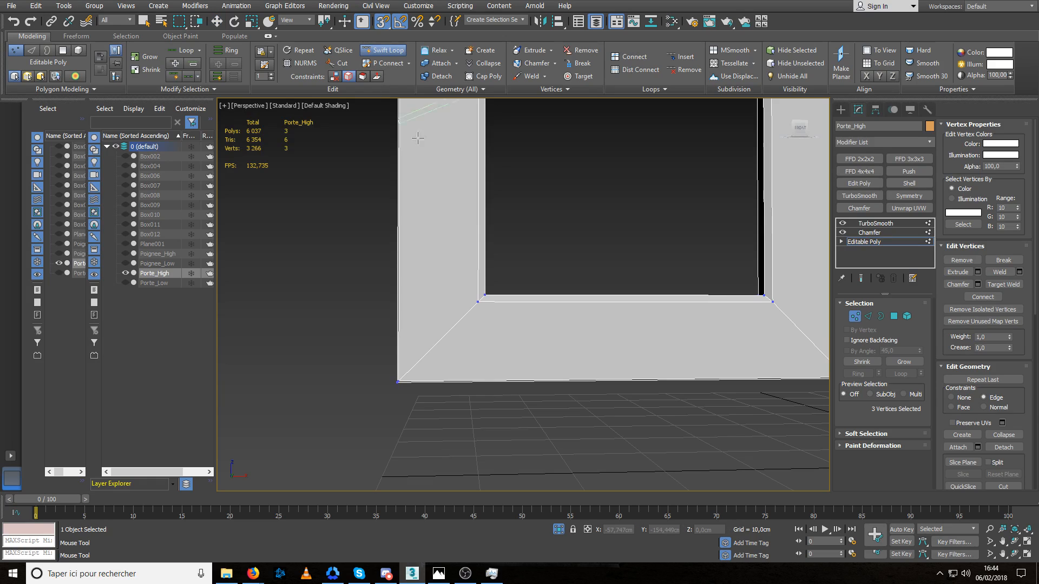
click(460, 221)
click(542, 331)
key(w)
Slide the inner vertices of both loops into the lower left inner corner and weld the overlapping vertices.
drag(580, 291, 532, 341)
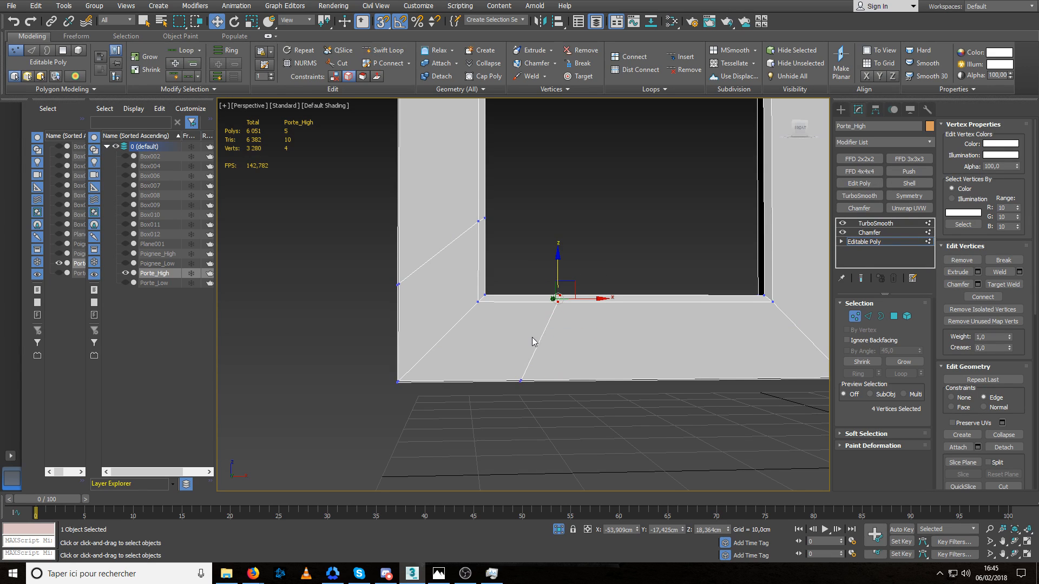
drag(587, 299, 462, 326)
mouse_move(462, 327)
alt+middle_down()
mouse_move(418, 346)
mouse_move(333, 338)
mouse_move(435, 340)
mouse_move(472, 324)
alt+middle_up()
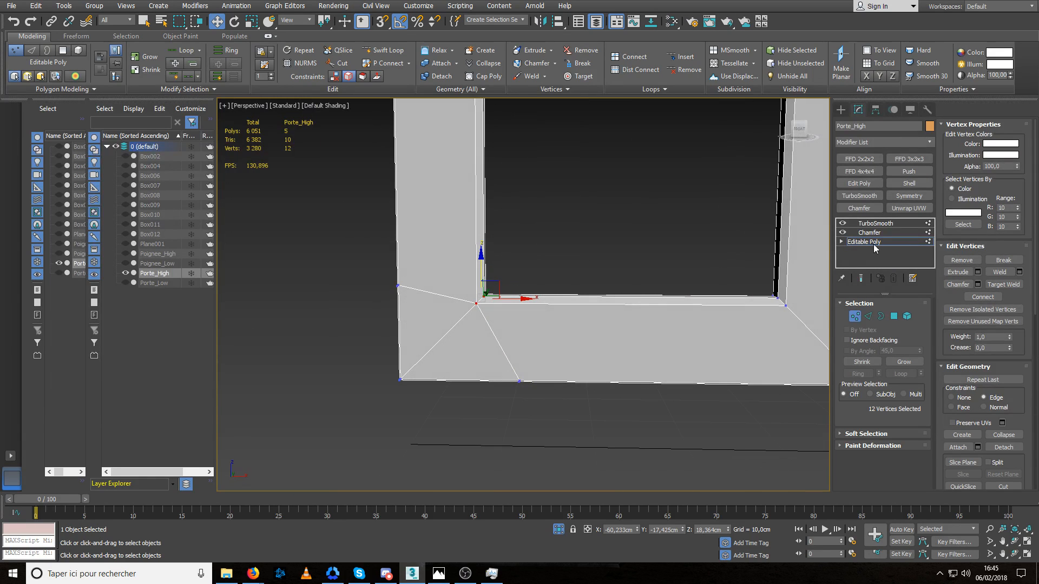
click(1000, 273)
Snap the outer vertices on the left and bottom edges into line with the lower left inner corner.
drag(432, 249, 366, 324)
key(s)
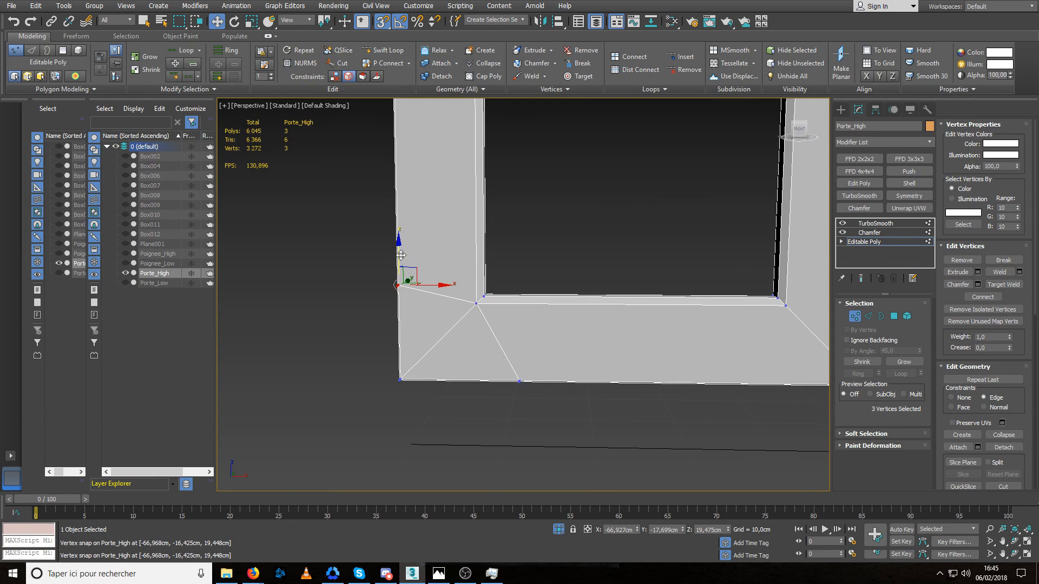
drag(403, 284, 479, 308)
key(s)
Insert two Swift Loop edge loops beside the door frame's lower right corner, across the right and bottom rails.
middle_drag(584, 340, 361, 350)
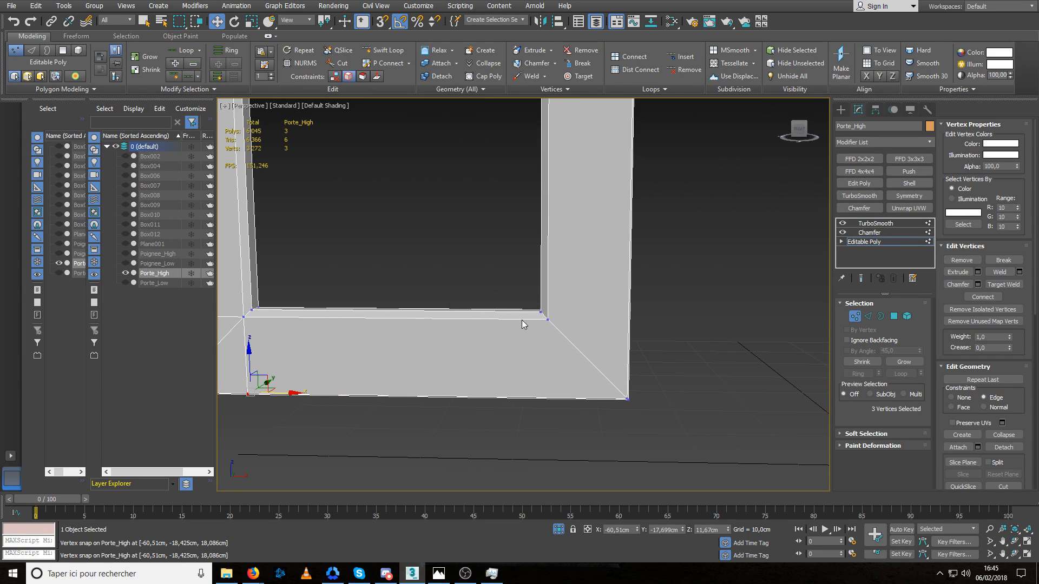
click(384, 50)
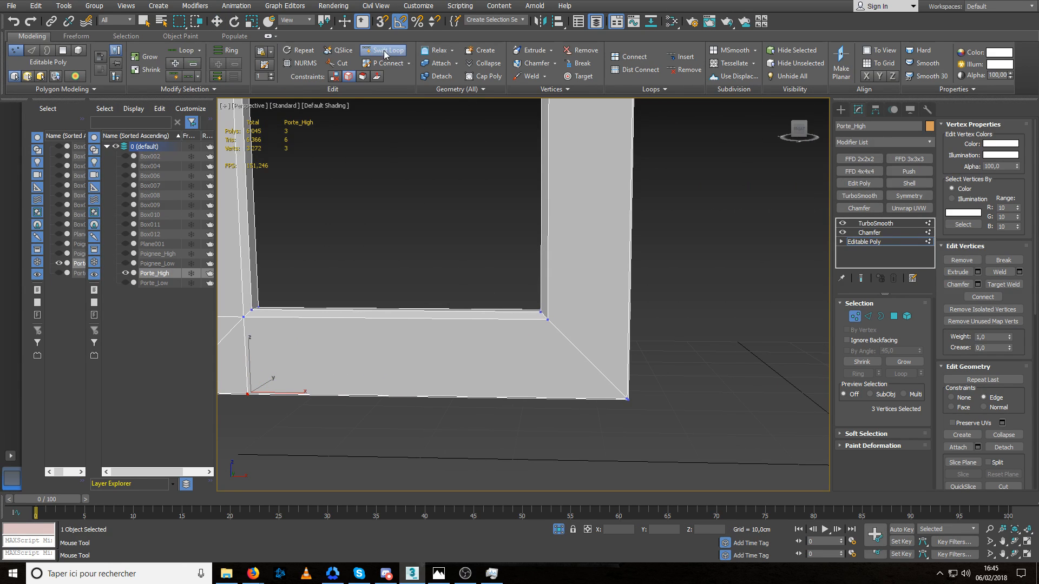
click(593, 301)
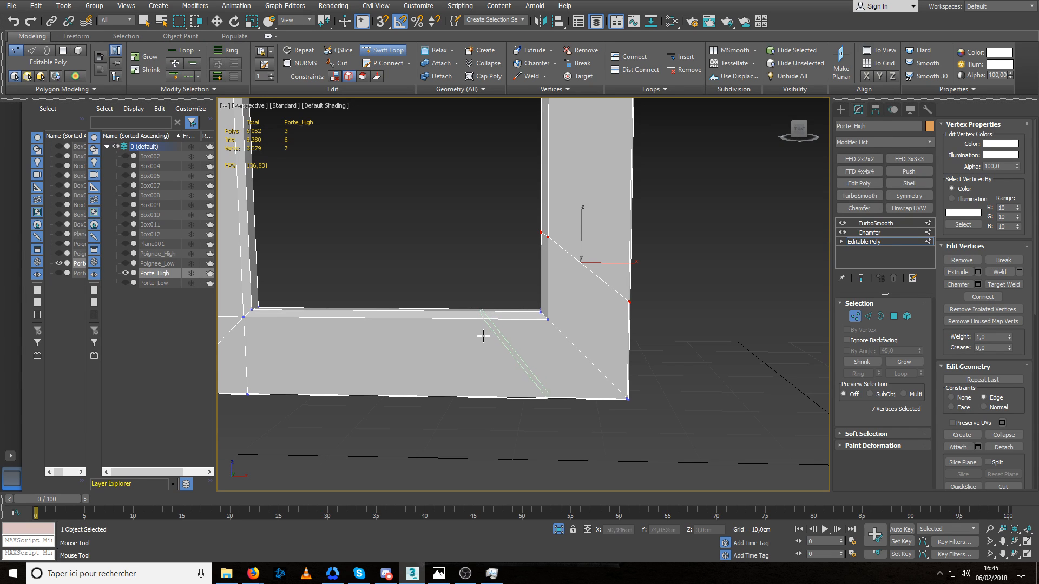
click(483, 335)
key(w)
Slide the inner vertices of both loops into the lower right inner corner and weld the overlapping vertices.
drag(478, 310, 580, 324)
drag(578, 212, 520, 264)
drag(546, 199, 574, 290)
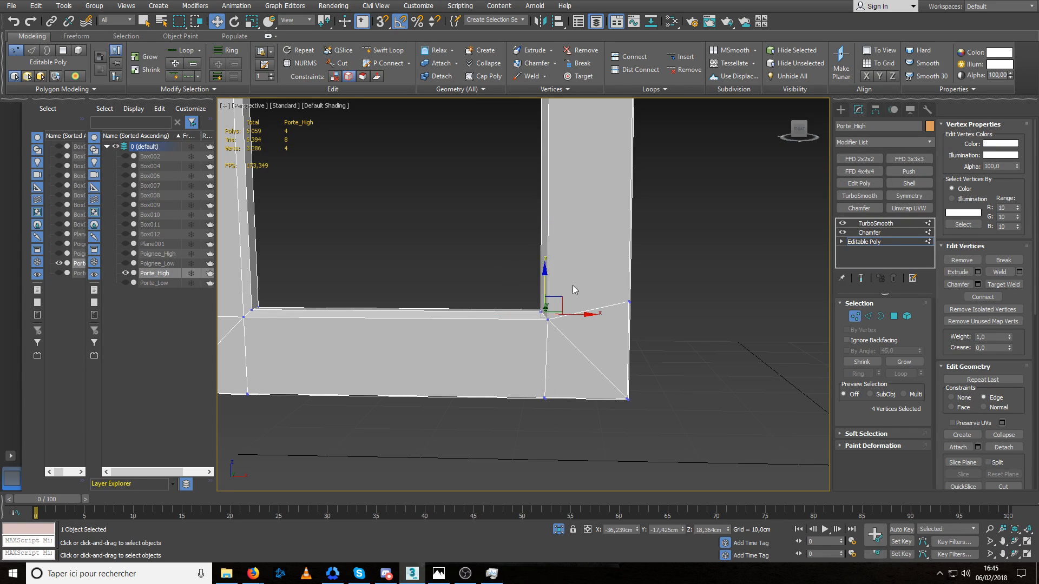
click(997, 274)
Snap the outer vertices on the right and bottom edges into line with the lower right inner corner and leave vertex editing.
drag(610, 329, 607, 330)
key(s)
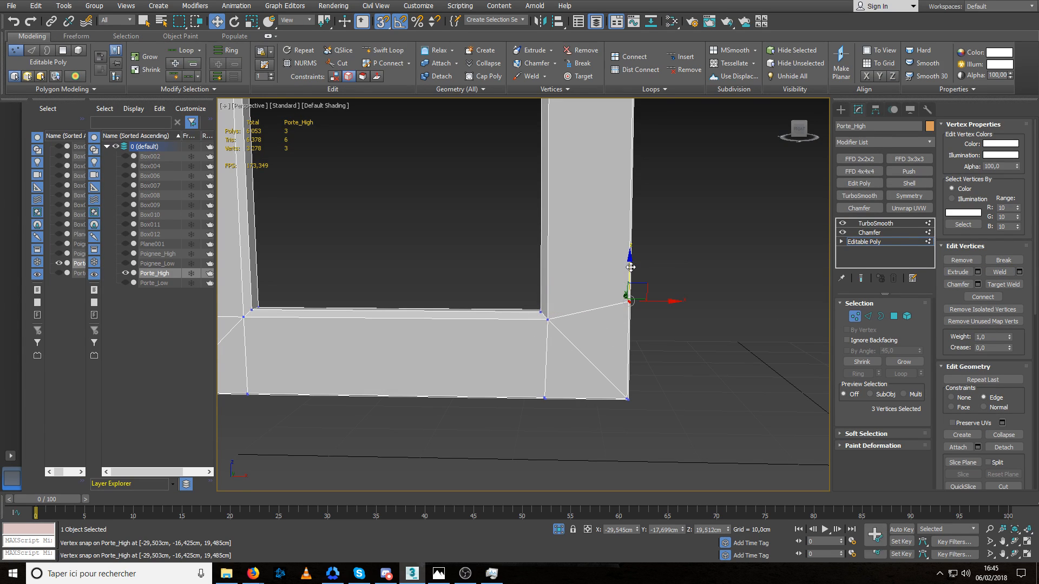
drag(629, 276, 548, 320)
drag(558, 387, 527, 427)
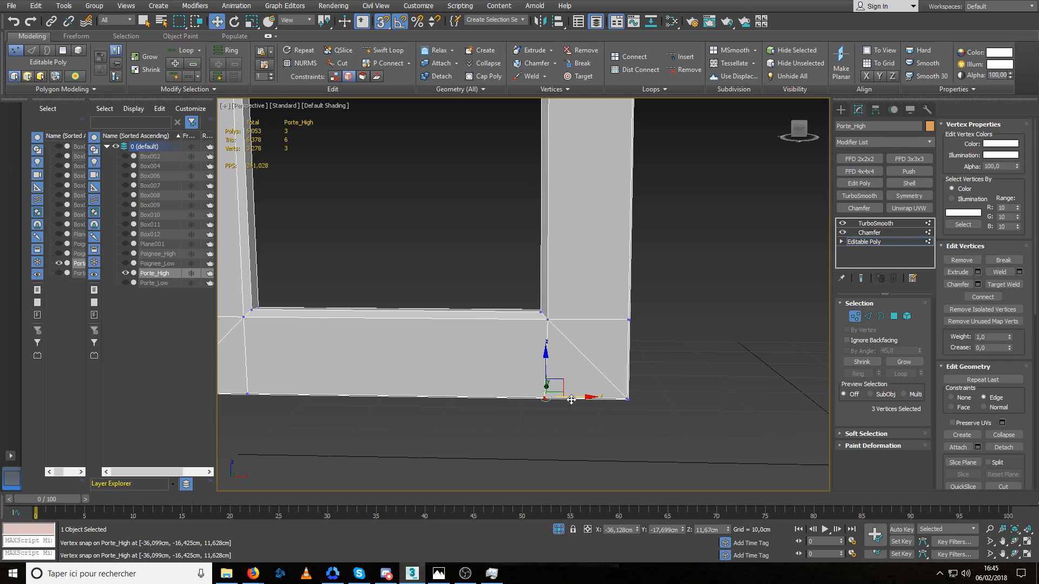
drag(572, 399, 551, 318)
key(s)
scroll(471, 344, down, 5)
middle_drag(464, 333, 483, 350)
click(855, 317)
click(587, 301)
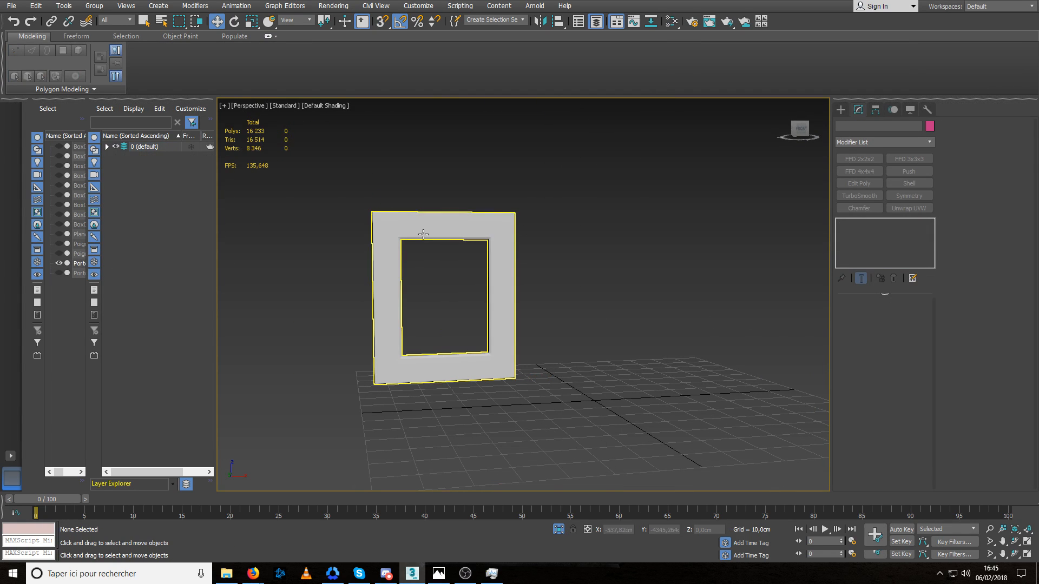
Fine-tune the Chamfer amount on Porte_High around 0,121 cm to adjust the rounding of the door's inner corners.
scroll(387, 249, up, 8)
click(402, 253)
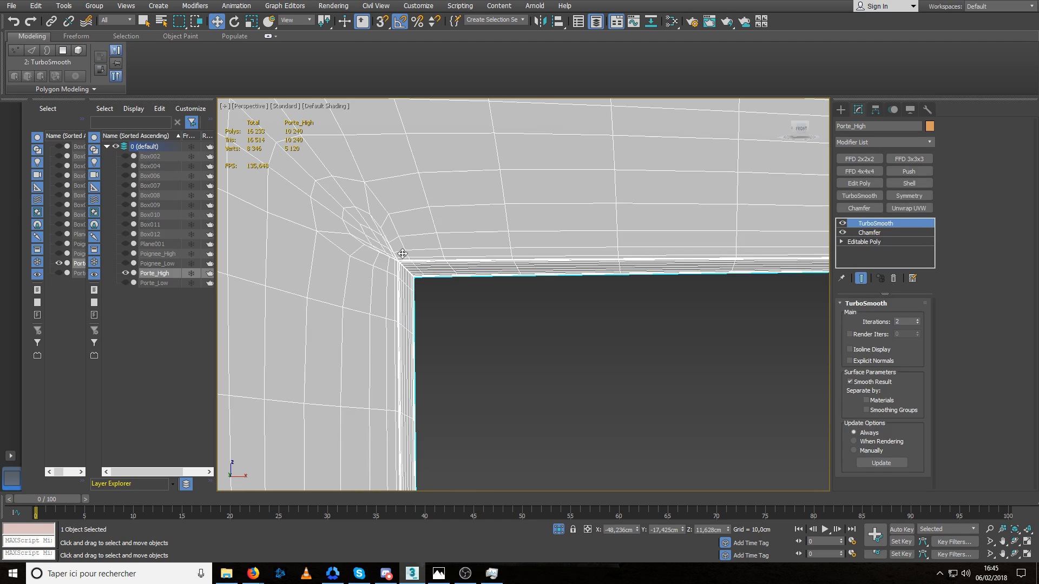
click(868, 232)
drag(913, 352, 920, 289)
click(609, 349)
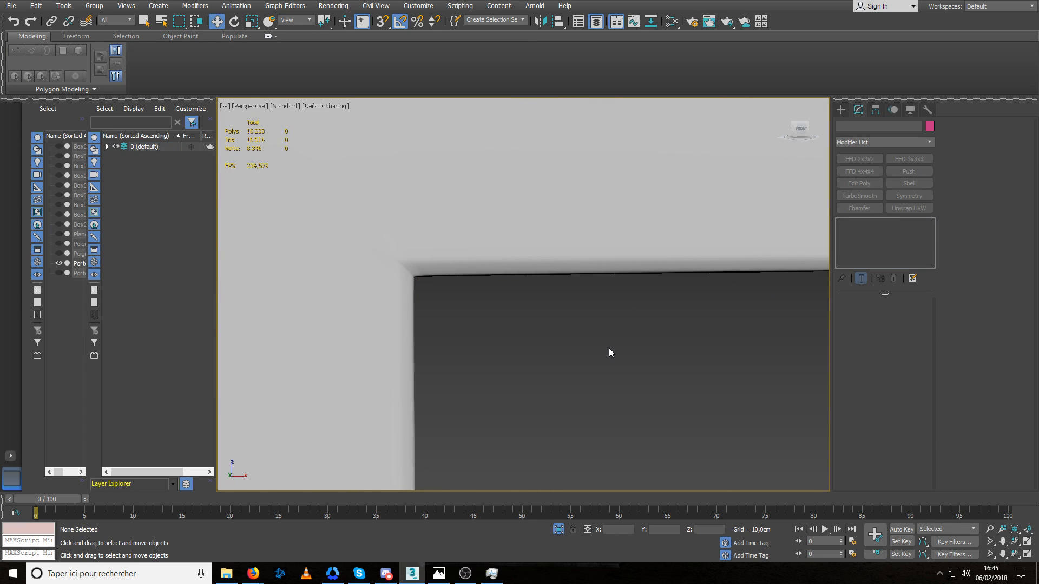
scroll(608, 348, down, 6)
click(564, 242)
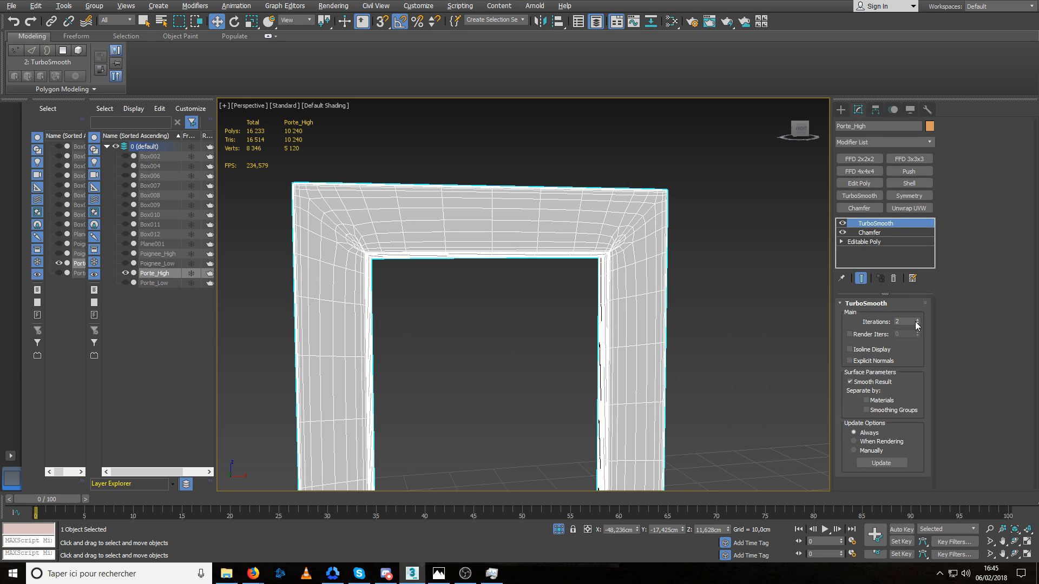
click(872, 235)
scroll(605, 255, up, 5)
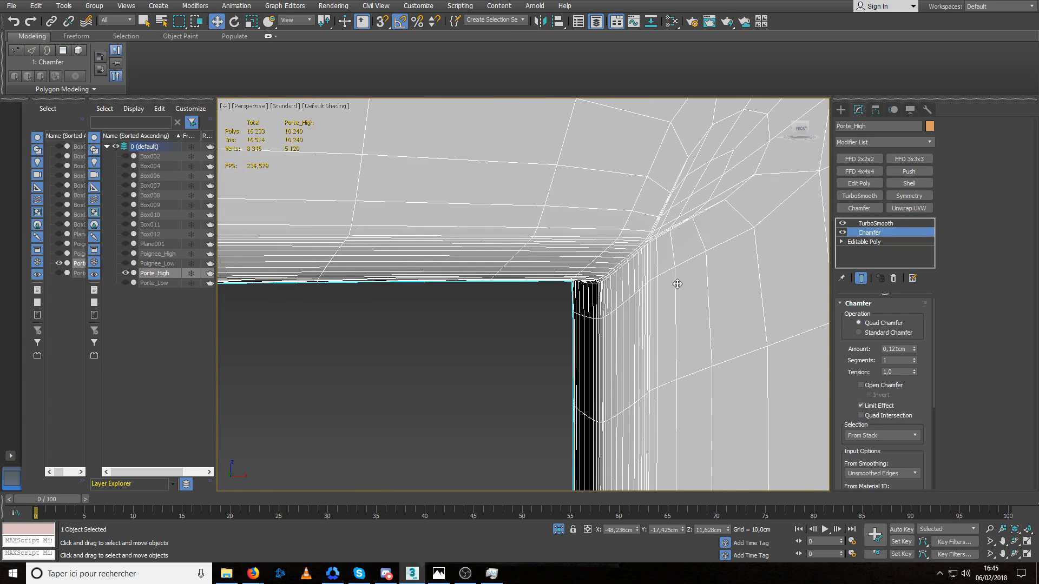
drag(914, 349, 916, 372)
click(529, 405)
scroll(627, 371, down, 6)
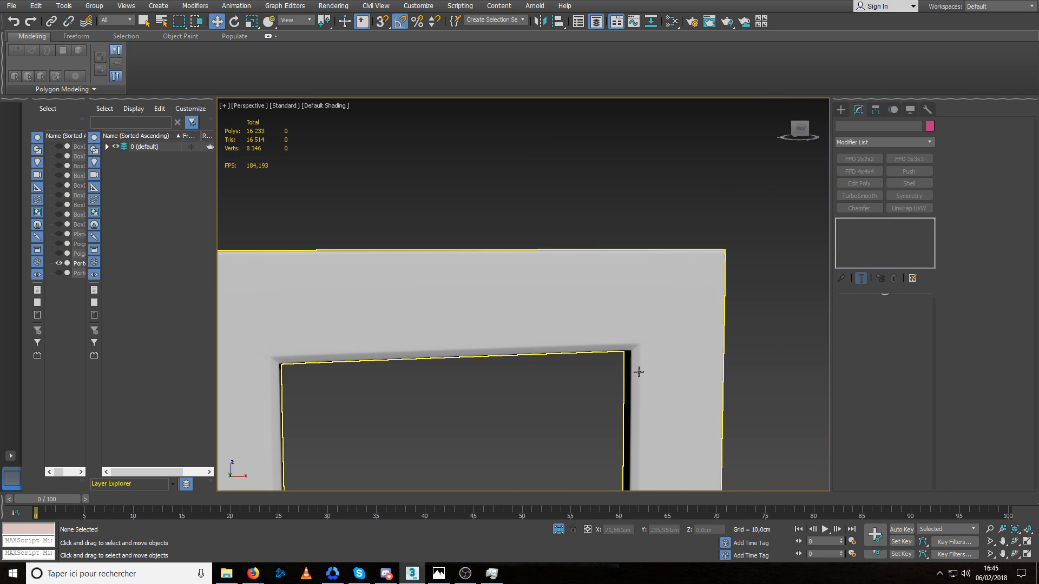
Inspect the smoothed edges of Porte_High, then end its isolation and deselect it within the whole cabinet.
scroll(490, 373, down, 4)
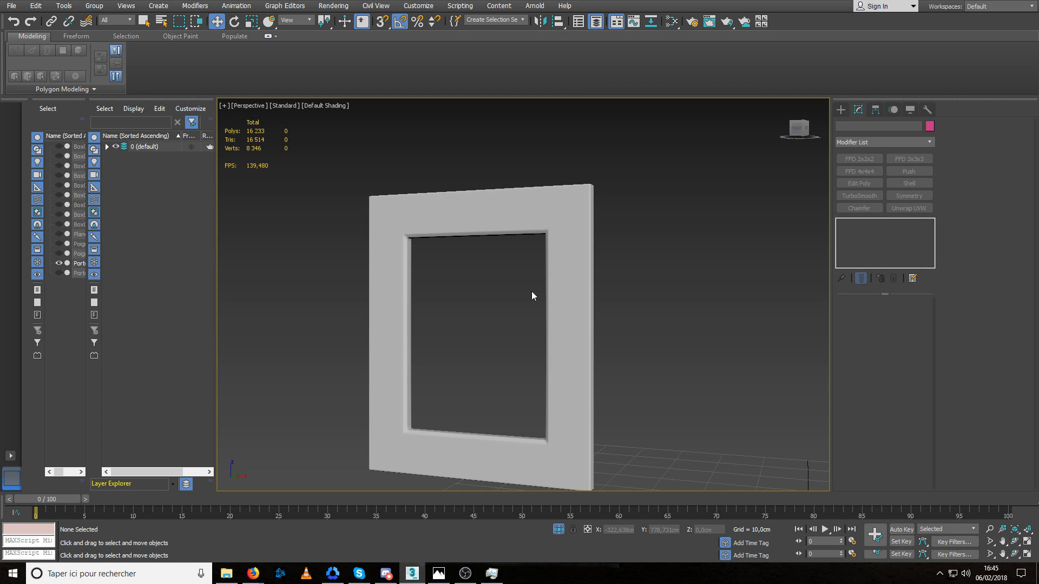
middle_drag(527, 370, 508, 372)
scroll(567, 381, up, 6)
click(582, 342)
scroll(580, 343, down, 5)
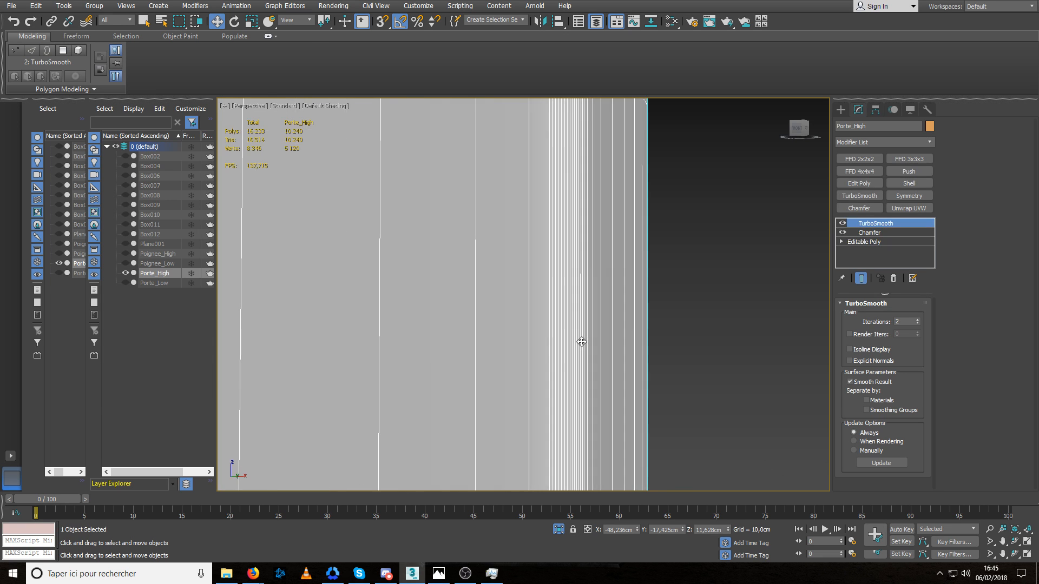
key(alt+q)
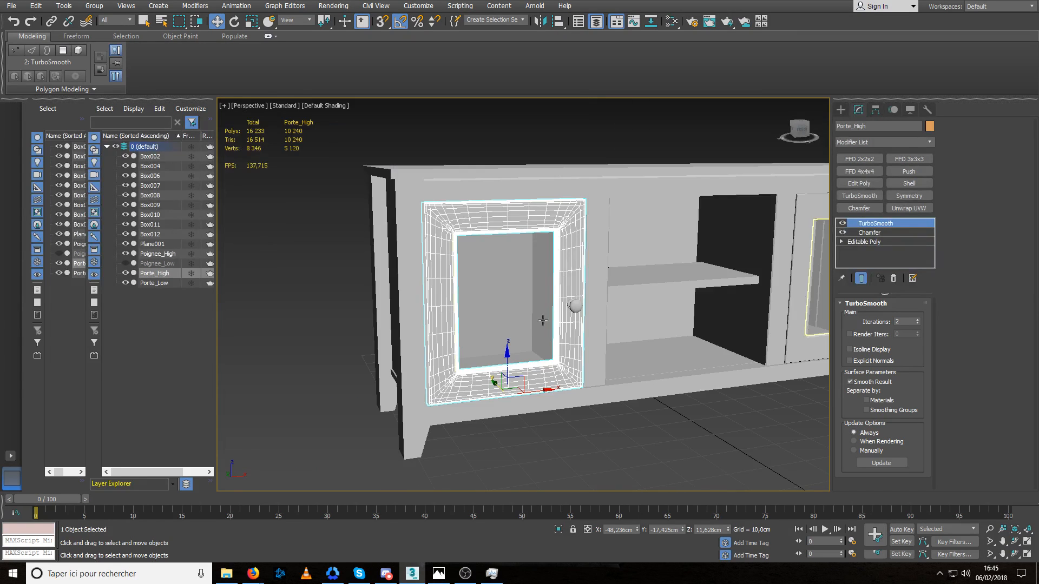
click(571, 451)
alt+middle_drag(550, 373, 396, 313)
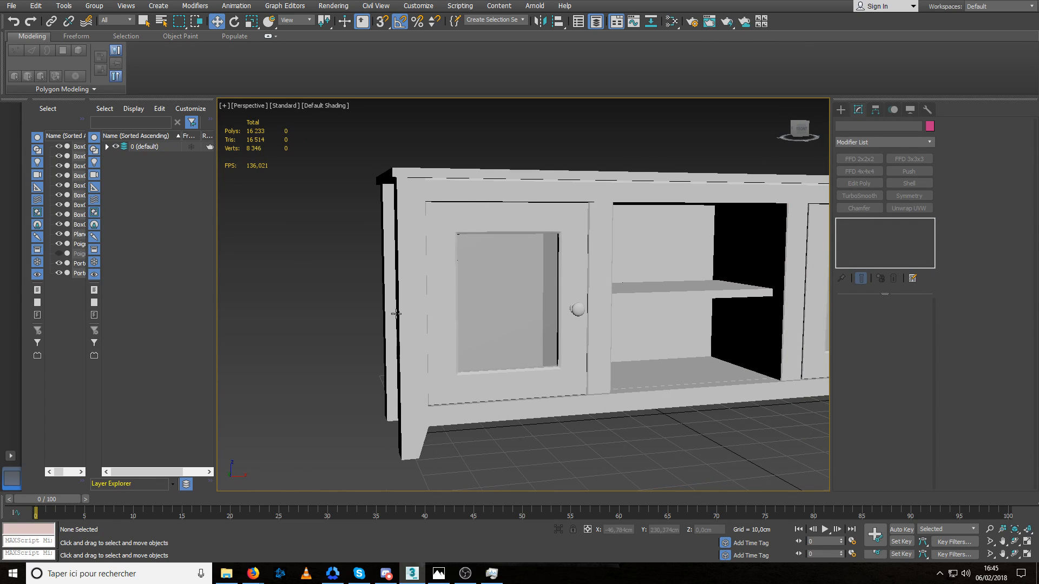
Put Porte_High and Poignee_High on a new layer named High.
click(107, 146)
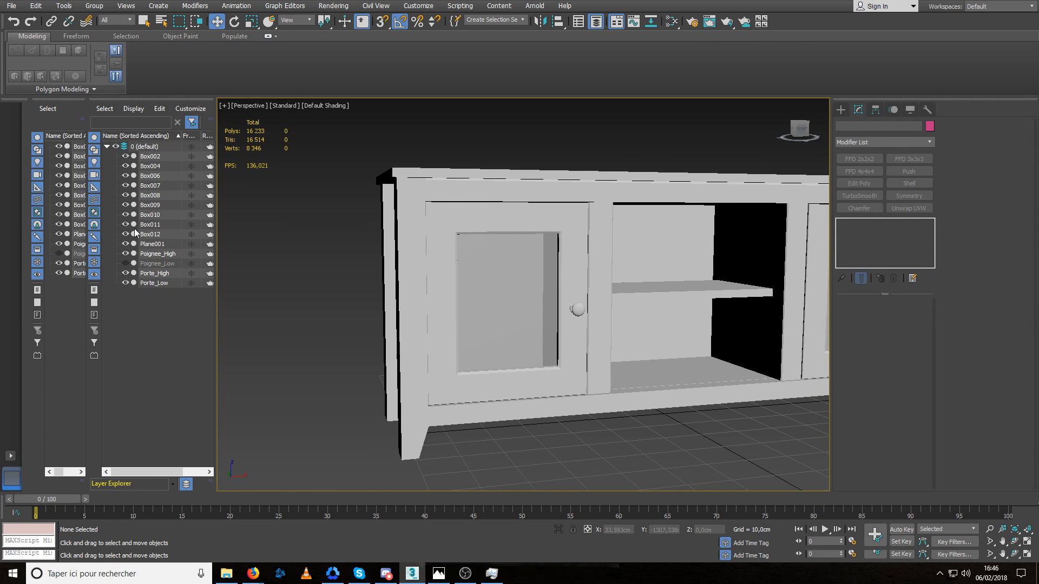
click(155, 273)
ctrl+click(156, 254)
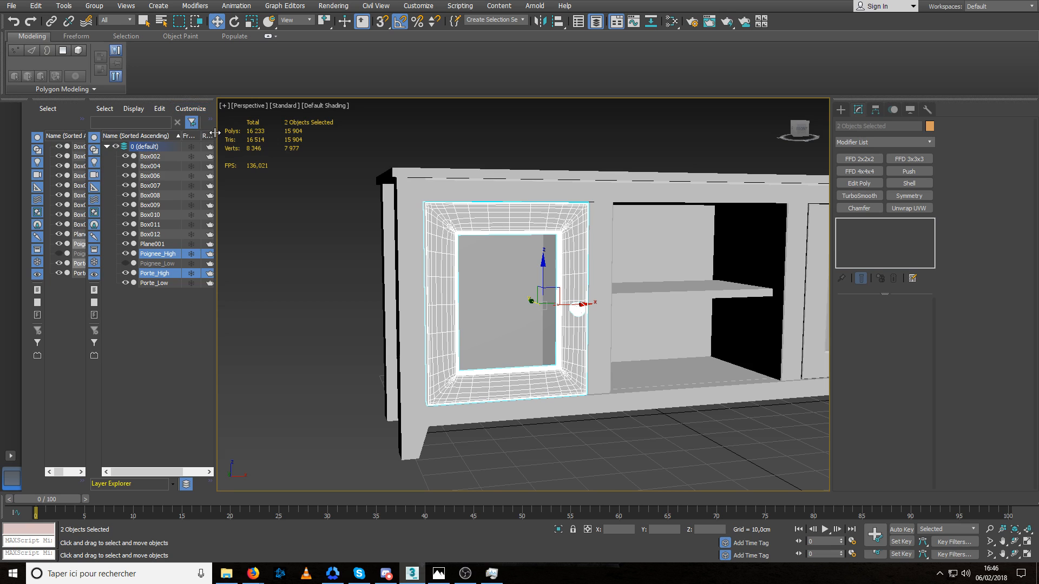
drag(217, 134, 261, 134)
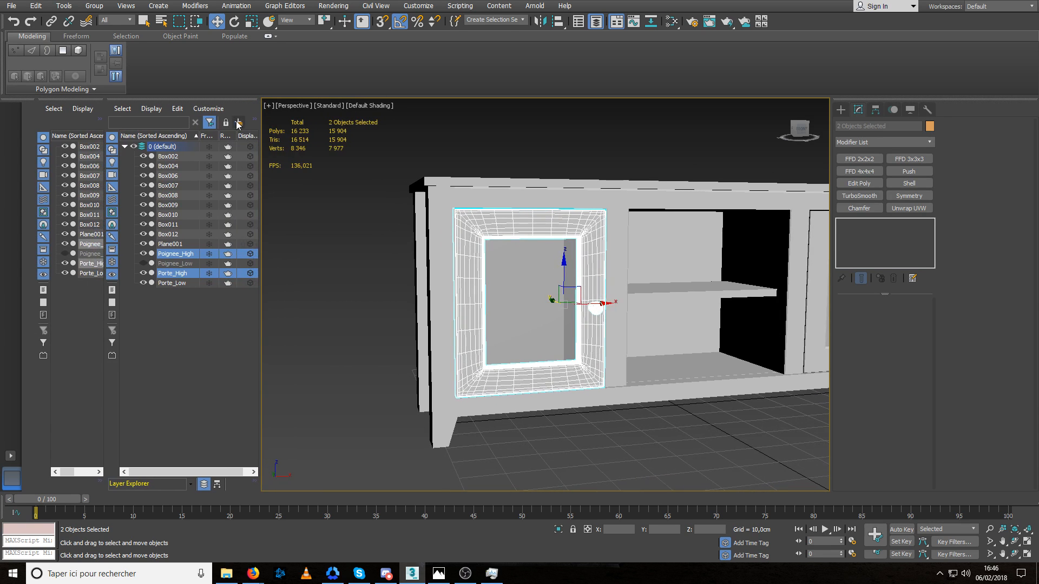
click(238, 122)
click(163, 274)
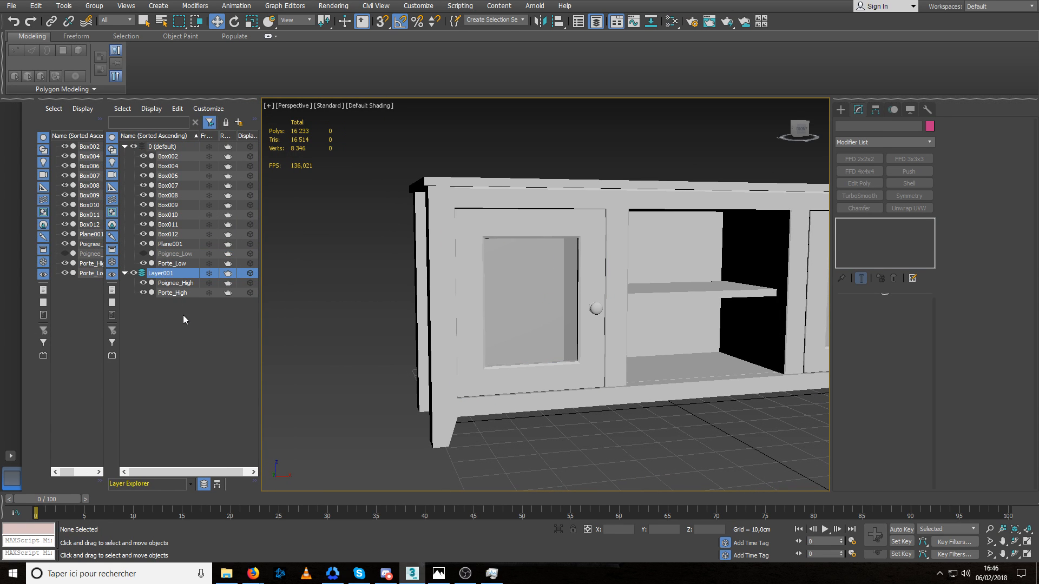
text(High)
key(Return)
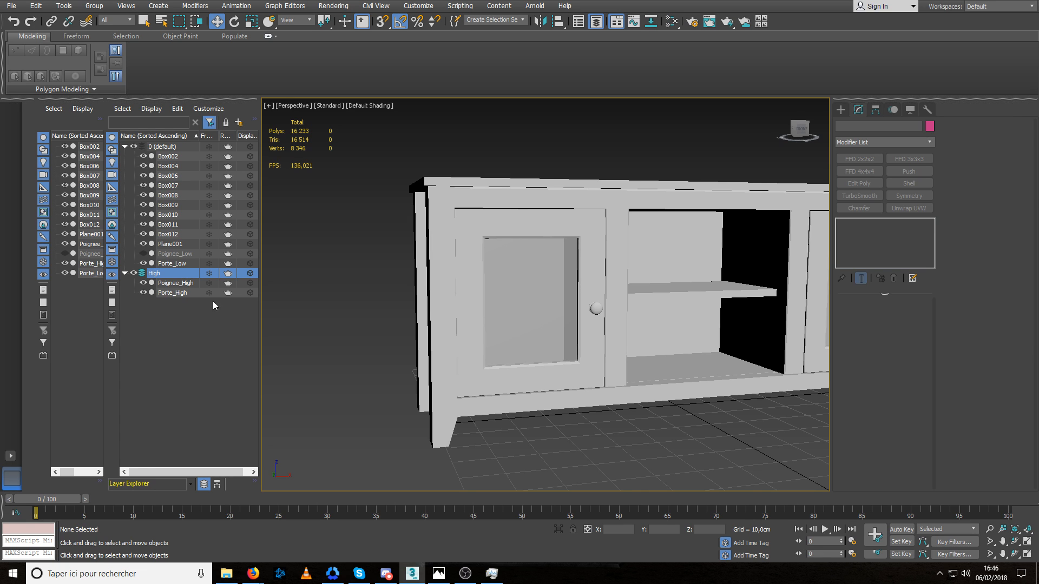
Put Porte_Low and Poignee_Low on a new layer named Low.
click(172, 263)
ctrl+click(174, 253)
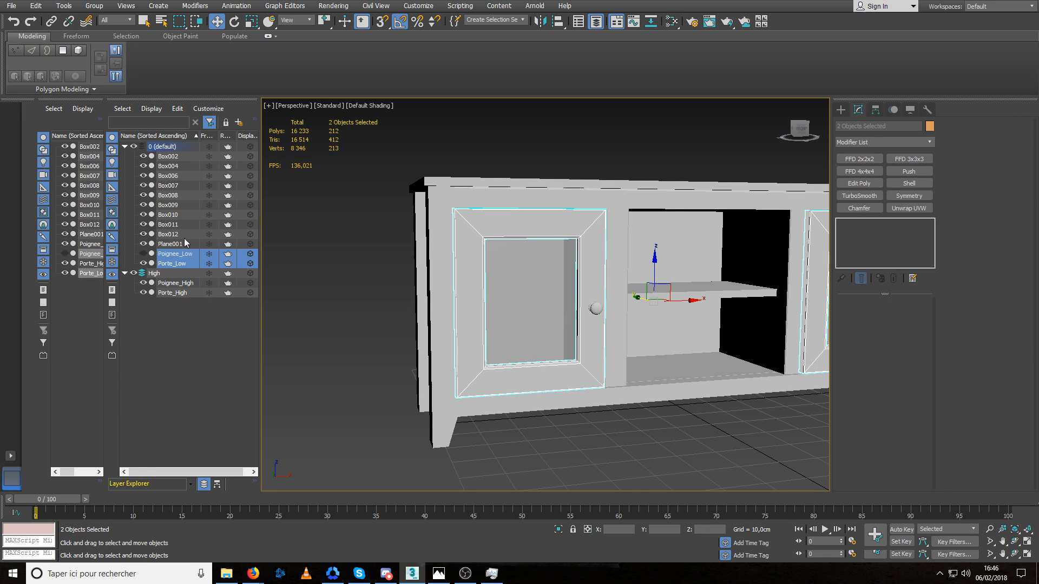
click(237, 123)
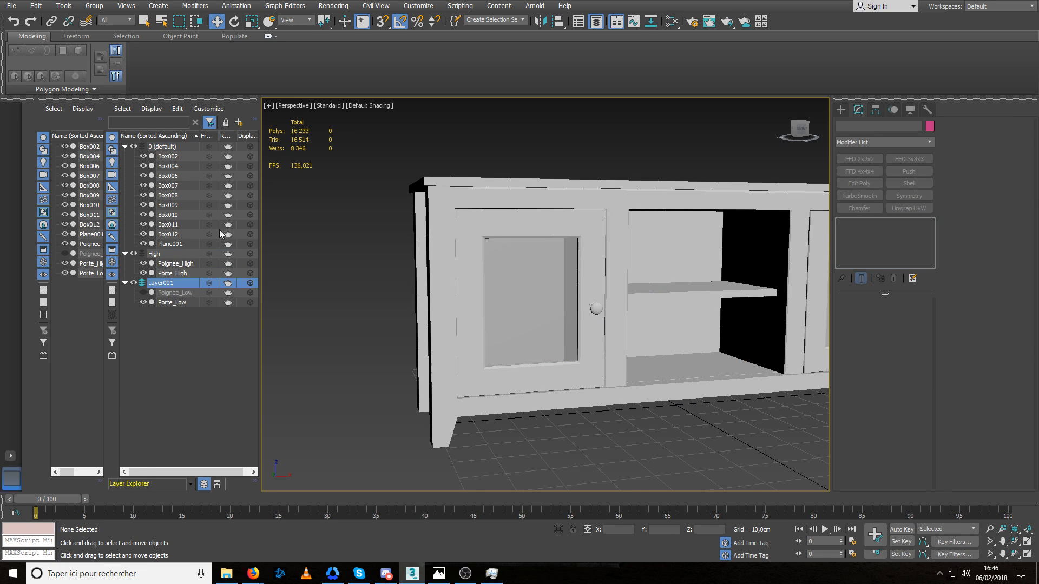
key(F2)
text(Low)
key(Return)
Compare the low and high versions of the handle and door by hiding and showing their objects individually.
click(143, 301)
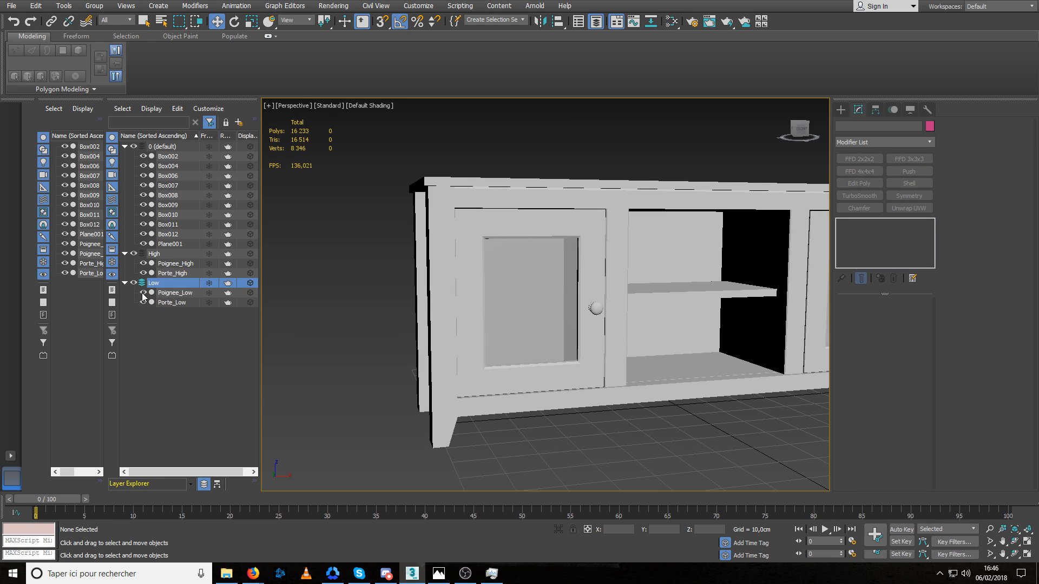
click(142, 293)
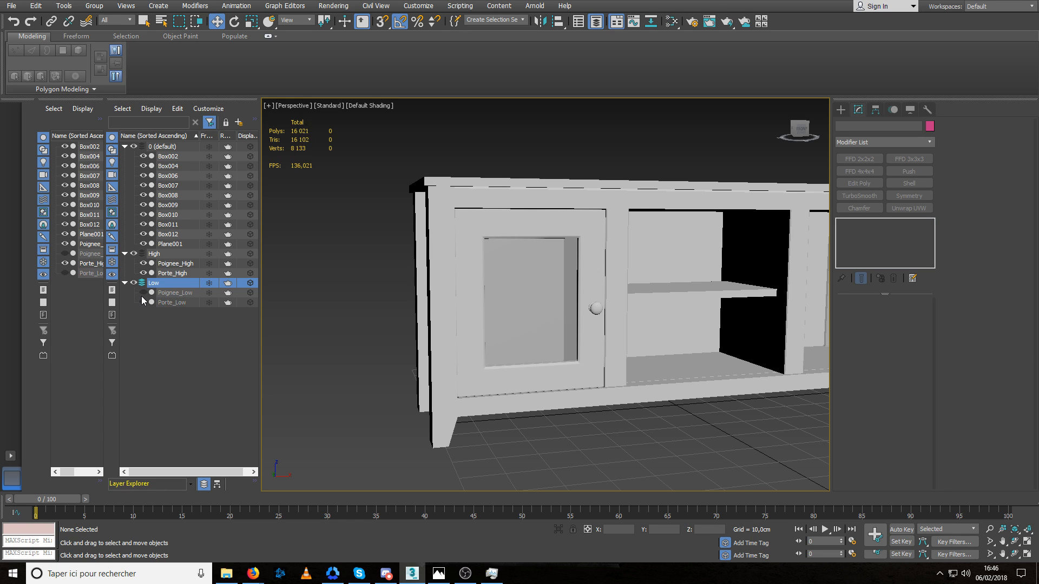
scroll(485, 309, up, 10)
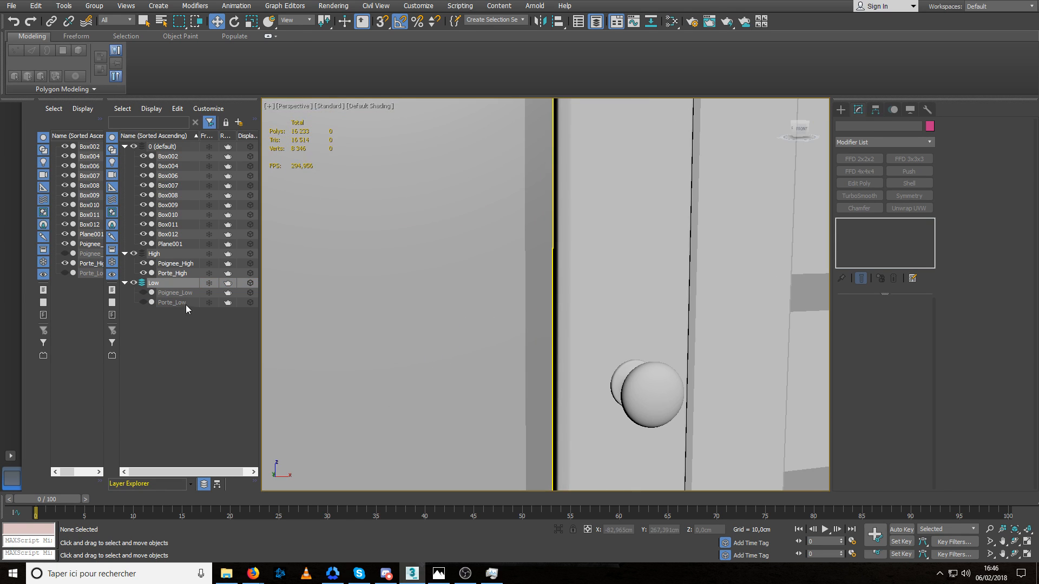
click(142, 293)
click(143, 293)
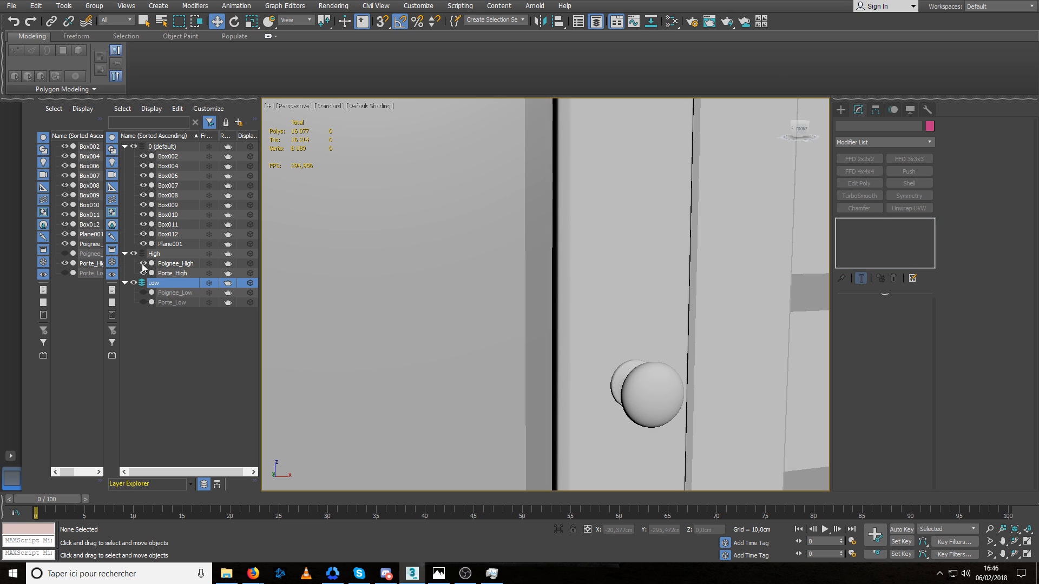
click(143, 263)
click(143, 265)
click(143, 273)
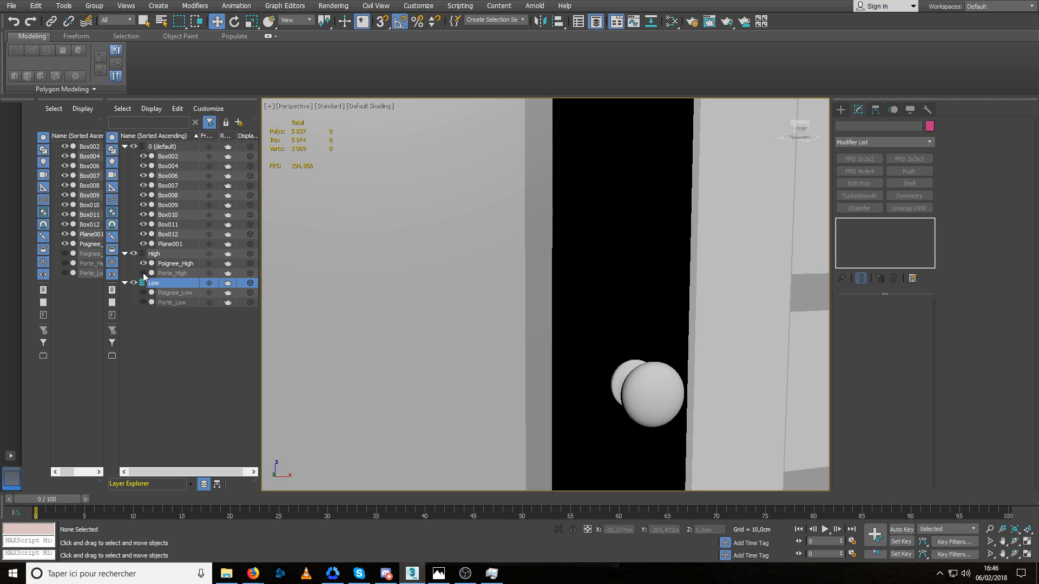
click(143, 273)
click(141, 292)
click(142, 292)
click(143, 302)
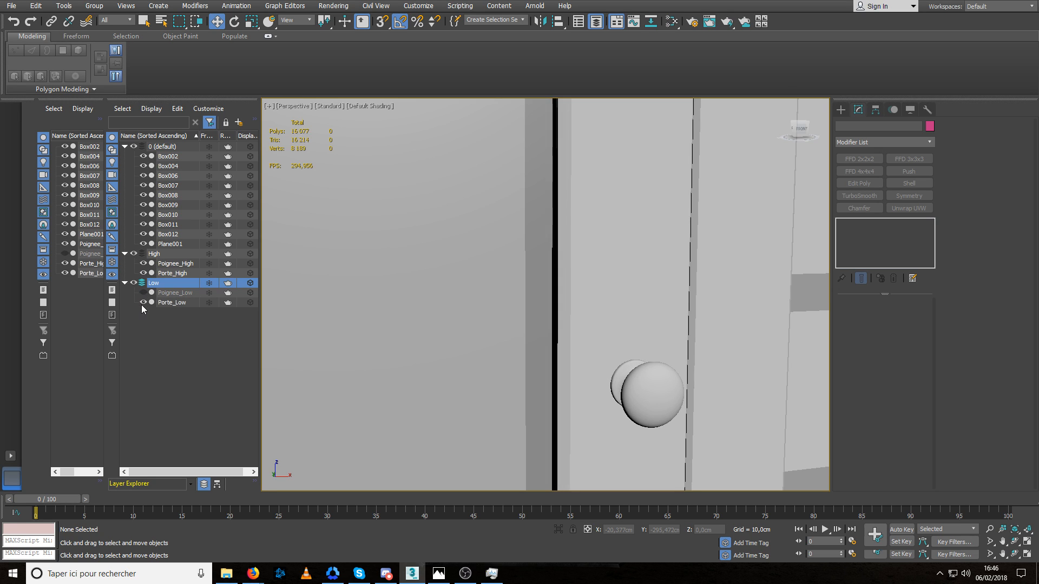
click(142, 295)
click(143, 295)
click(143, 295)
click(143, 295)
click(143, 295)
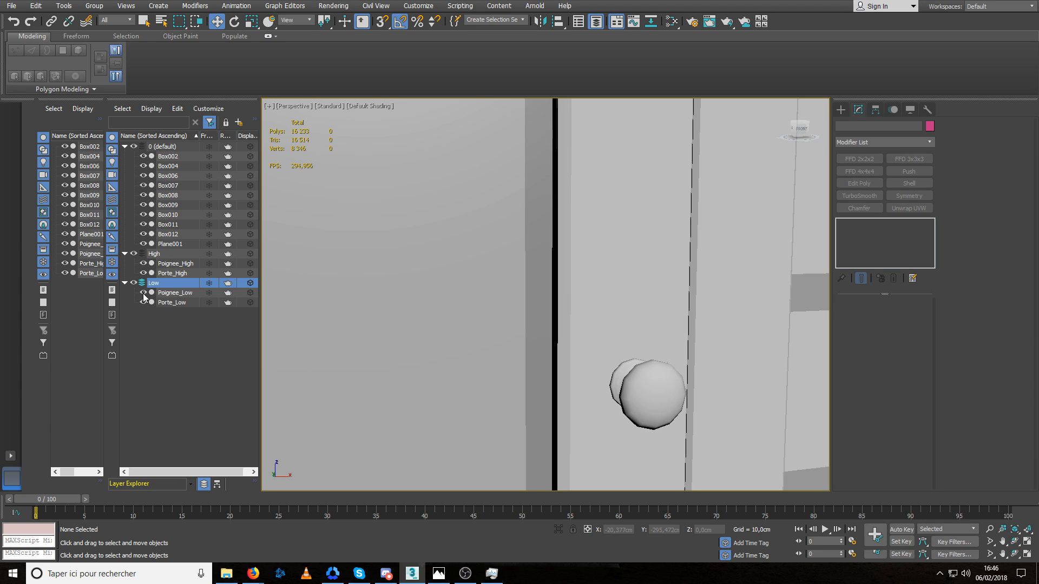
click(143, 295)
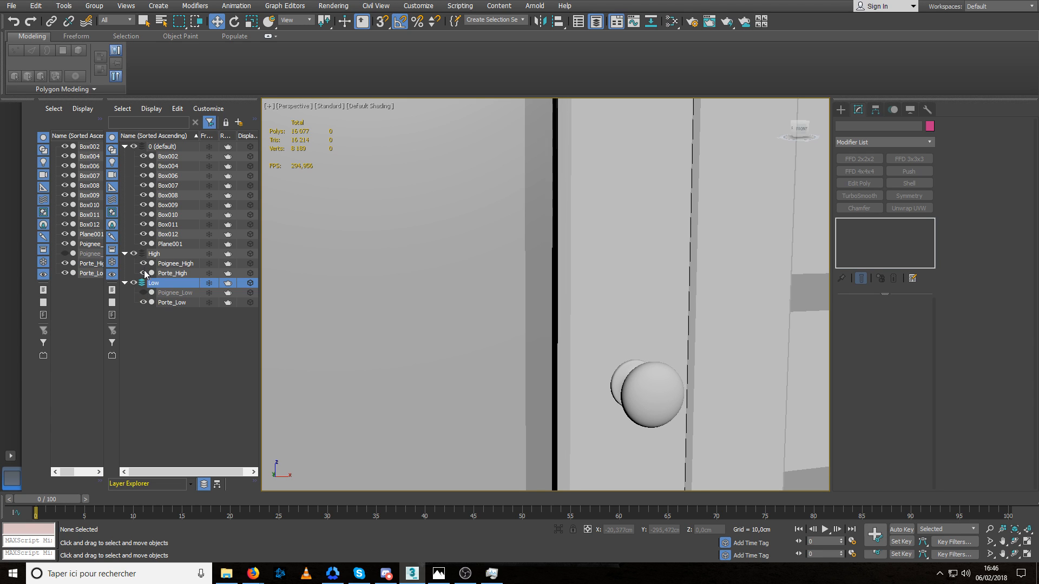
click(144, 273)
click(144, 273)
click(144, 273)
click(144, 273)
Unhide Poignee_Low and hide the whole High layer so only the low-poly handle and door are displayed.
click(143, 293)
click(133, 253)
scroll(445, 306, down, 10)
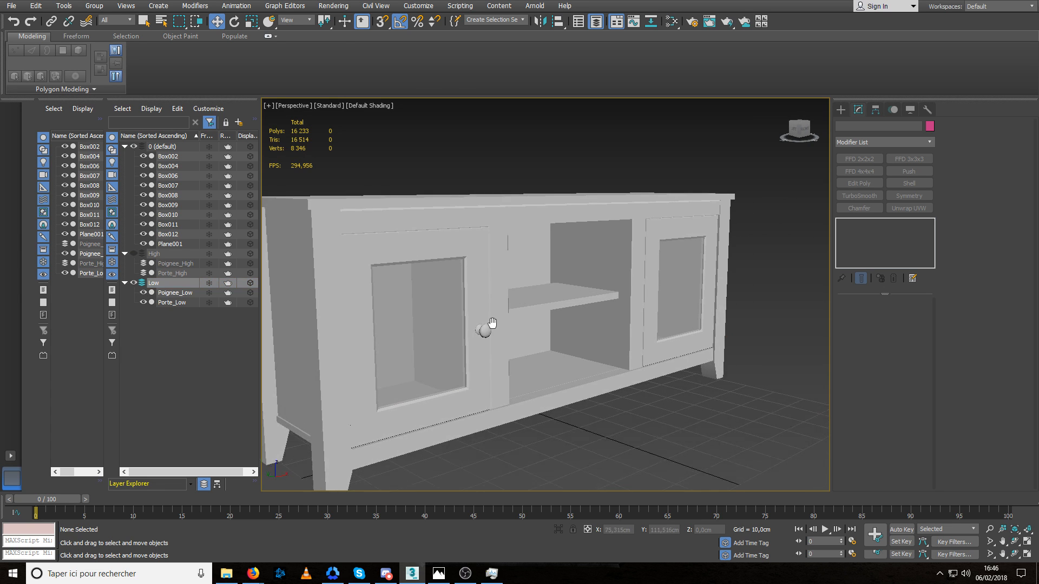
Isolate the Box008 uprights beside the cabinet's centre opening, examine their shape and end the isolation.
middle_drag(492, 323, 485, 332)
click(491, 277)
alt+middle_drag(511, 293, 423, 275)
scroll(421, 275, up, 5)
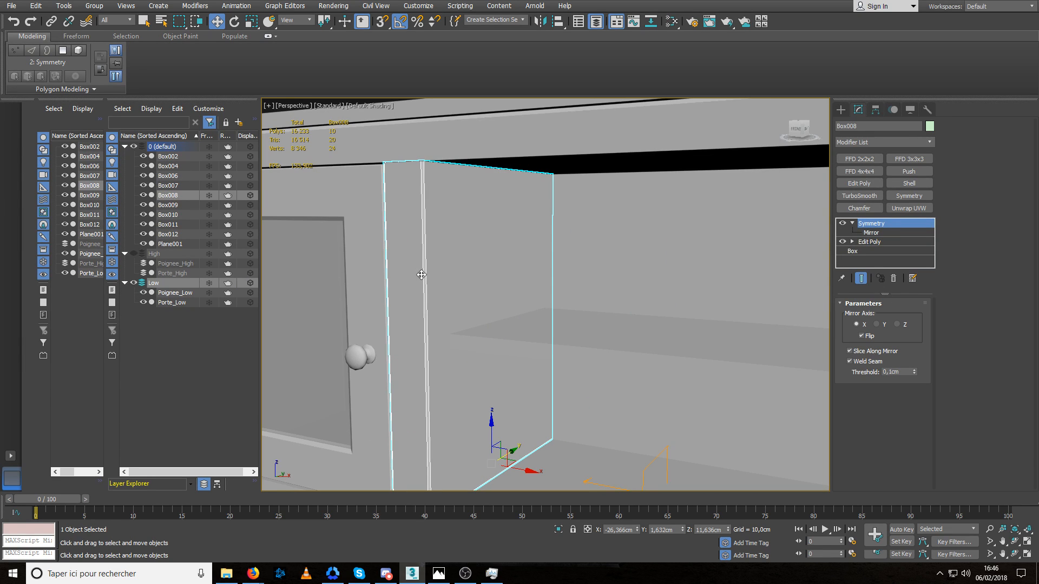
scroll(421, 275, down, 3)
key(alt+q)
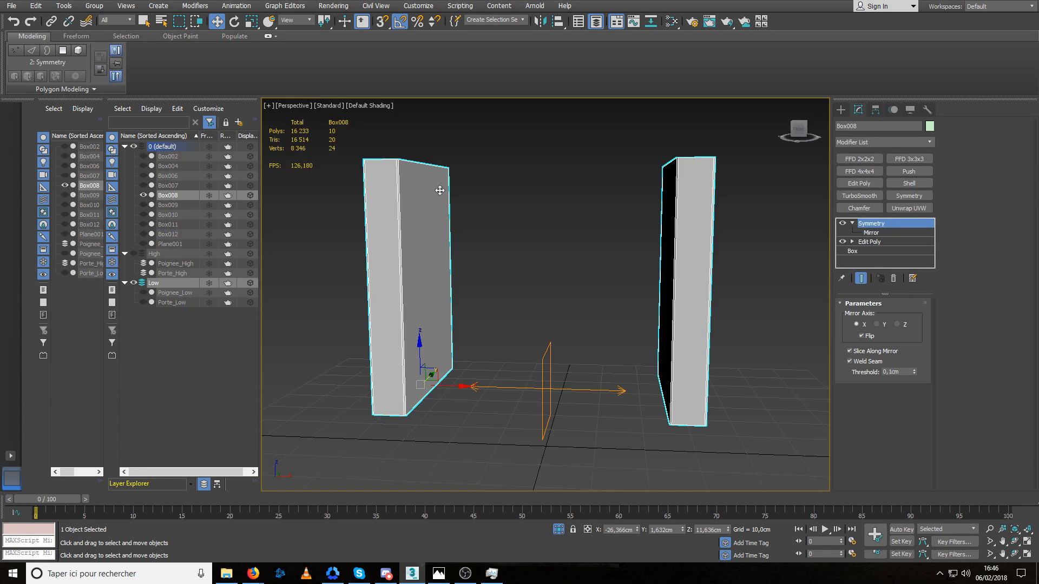
alt+middle_drag(475, 247, 478, 249)
scroll(521, 278, down, 3)
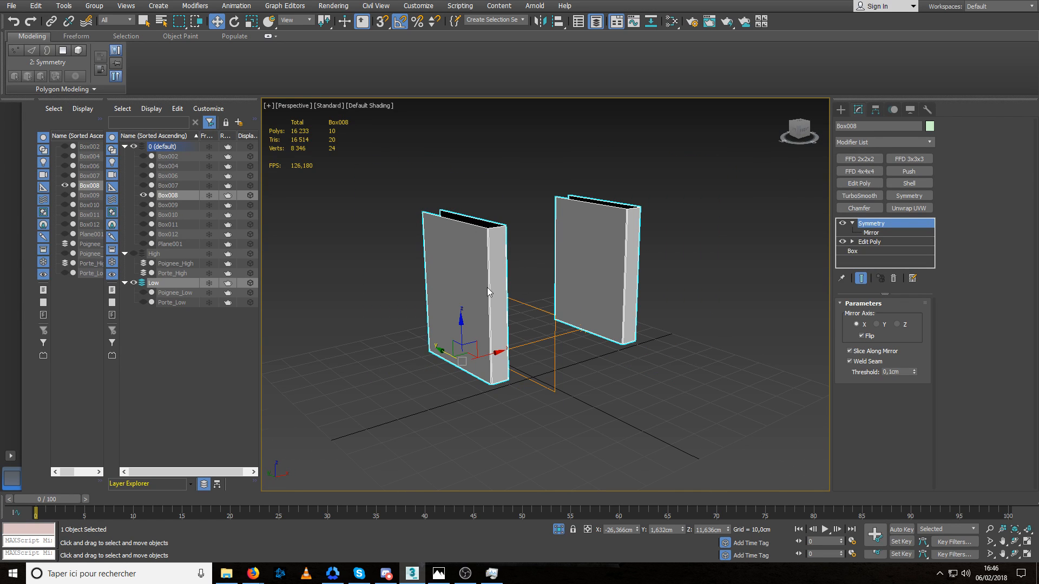
key(alt+q)
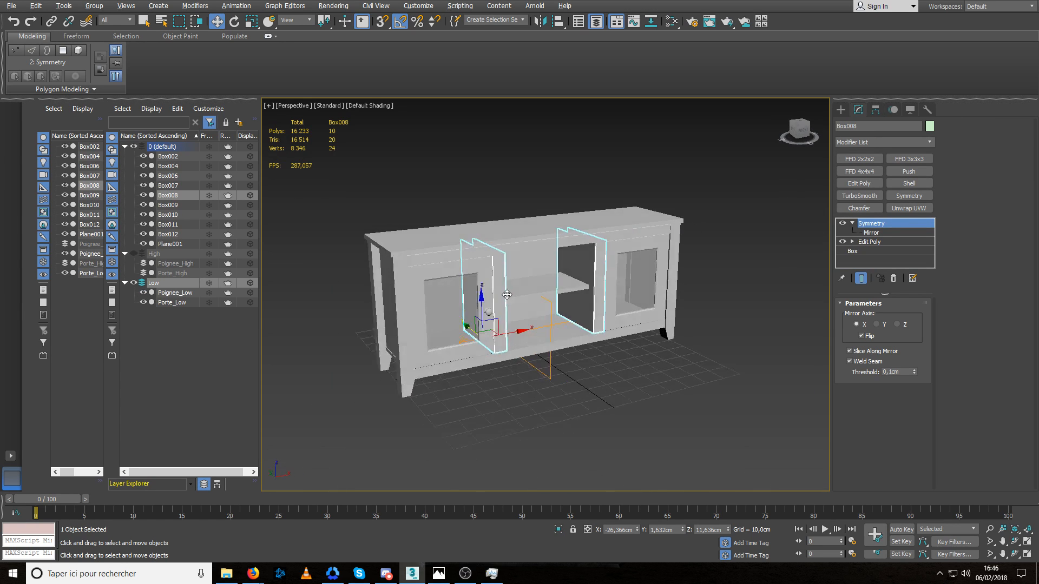
Rename the cabinet's top board as Top_Low.
click(422, 266)
scroll(422, 266, up, 5)
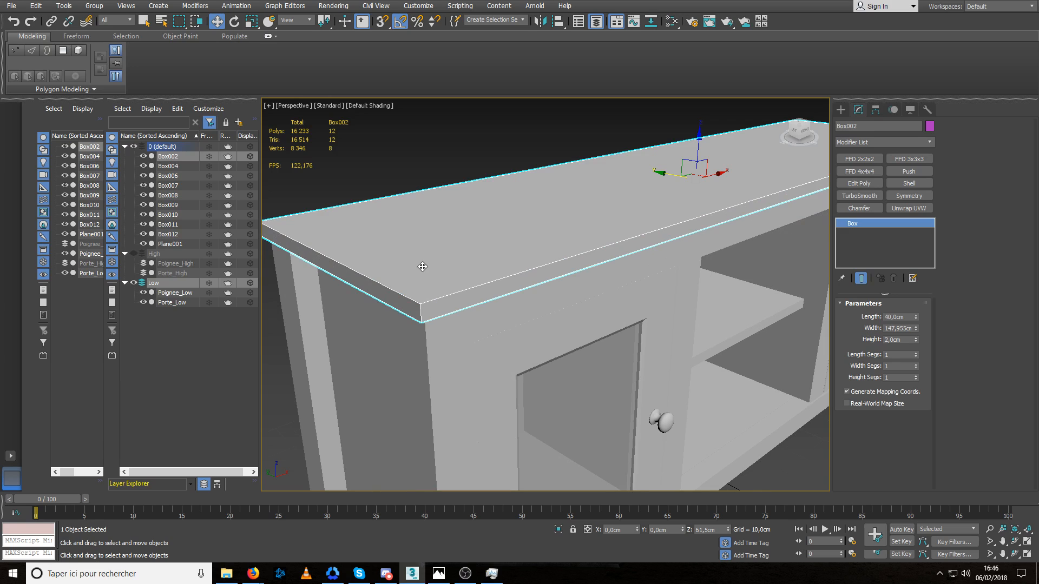
click(887, 125)
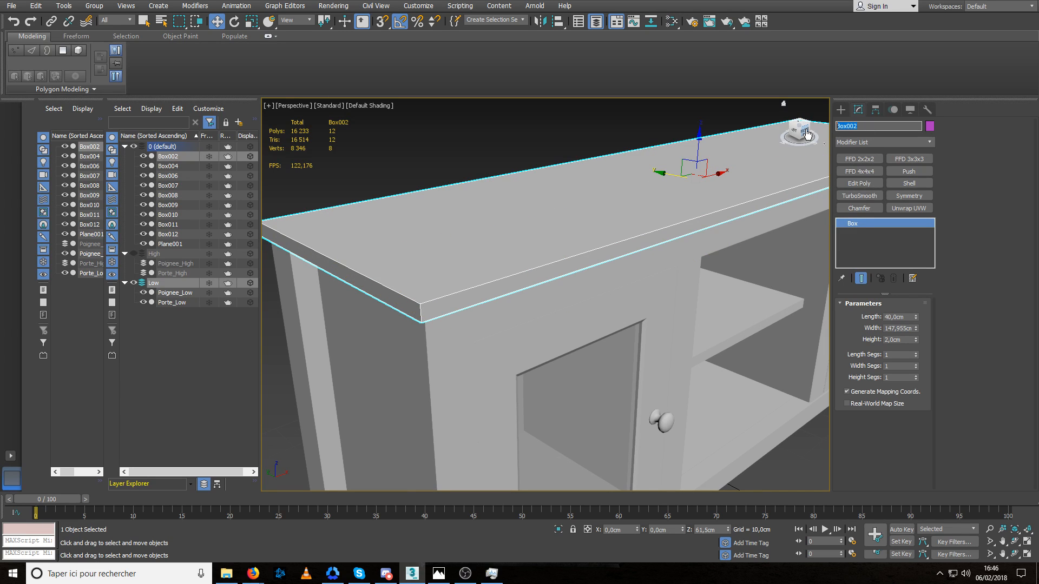
text(Top_Low)
key(Return)
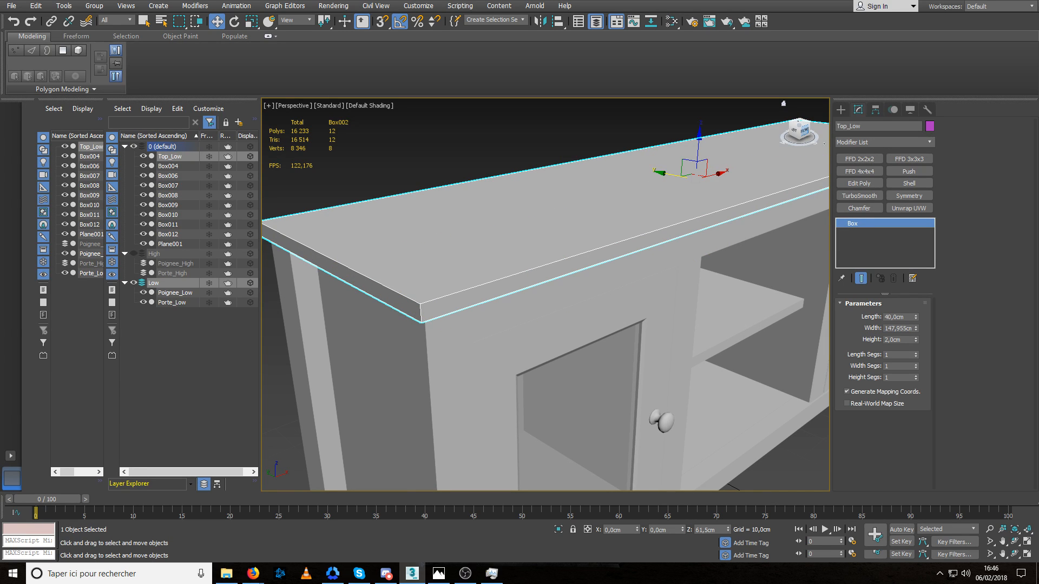
Clone the top board as Top_High, convert the copy to an Editable Poly and give it a Chamfer modifier.
middle_drag(410, 297, 421, 300)
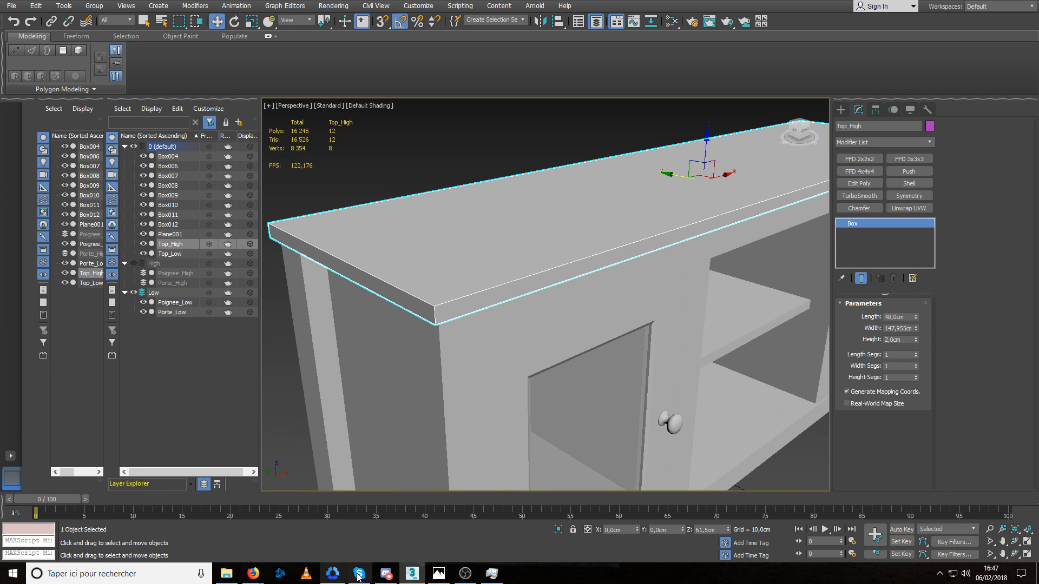
middle_drag(480, 307, 456, 319)
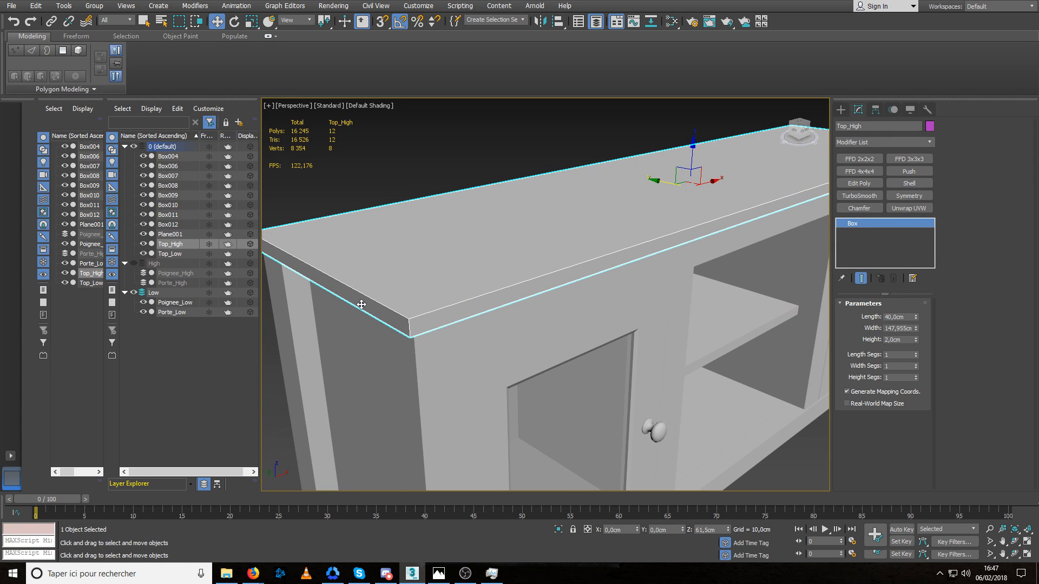
click(501, 409)
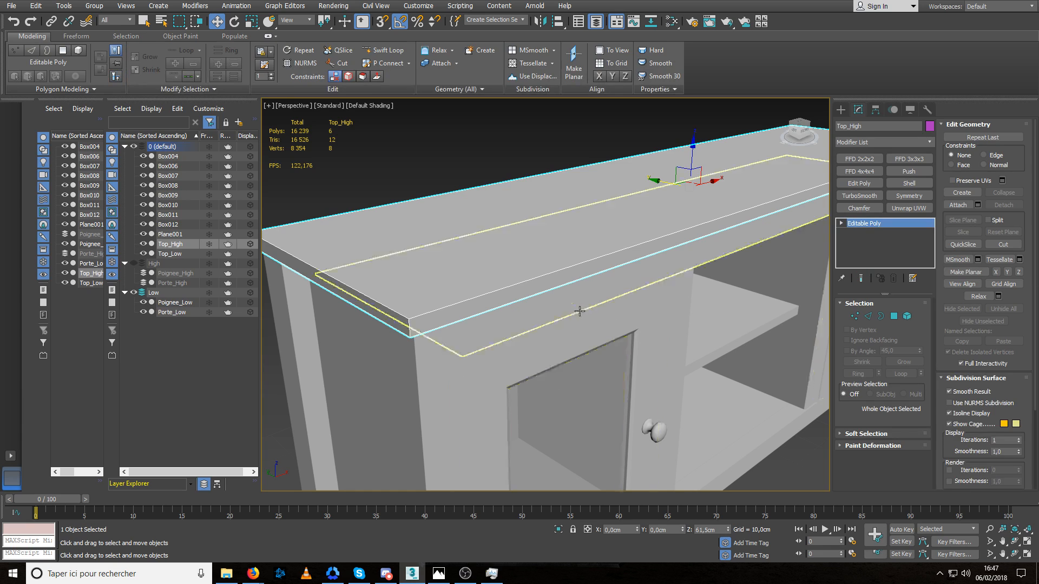
alt+middle_drag(799, 220, 535, 239)
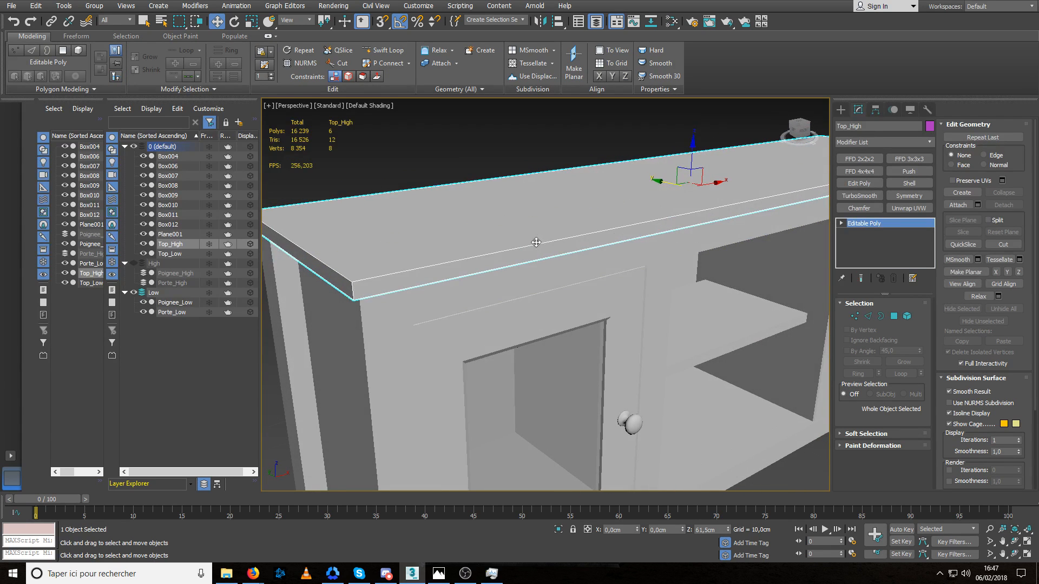
click(869, 209)
alt+middle_drag(573, 300, 503, 303)
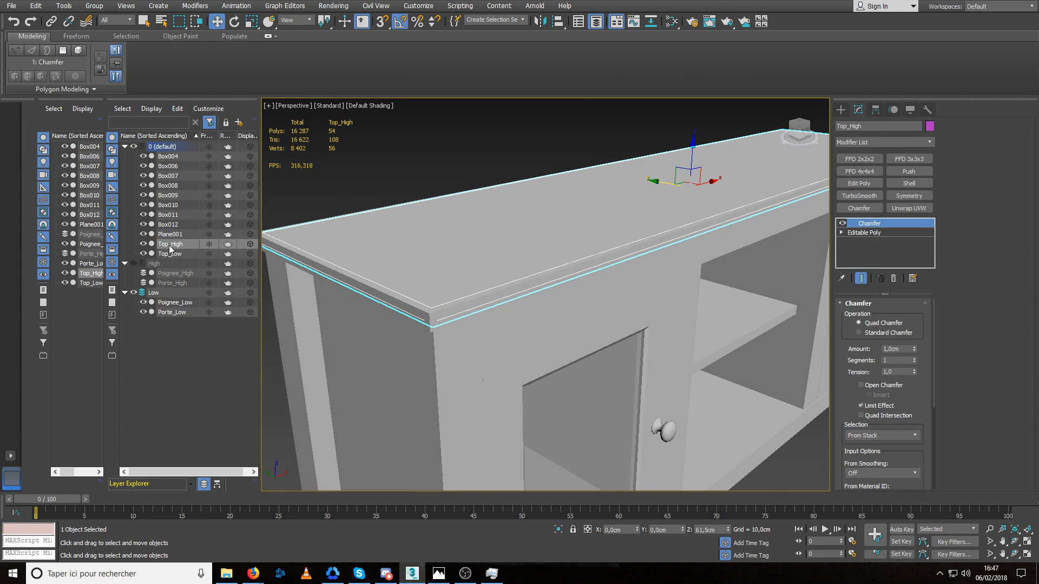
Move Top_High onto the High layer, and display the High layer with the Low layer hidden.
drag(153, 277, 157, 268)
click(135, 253)
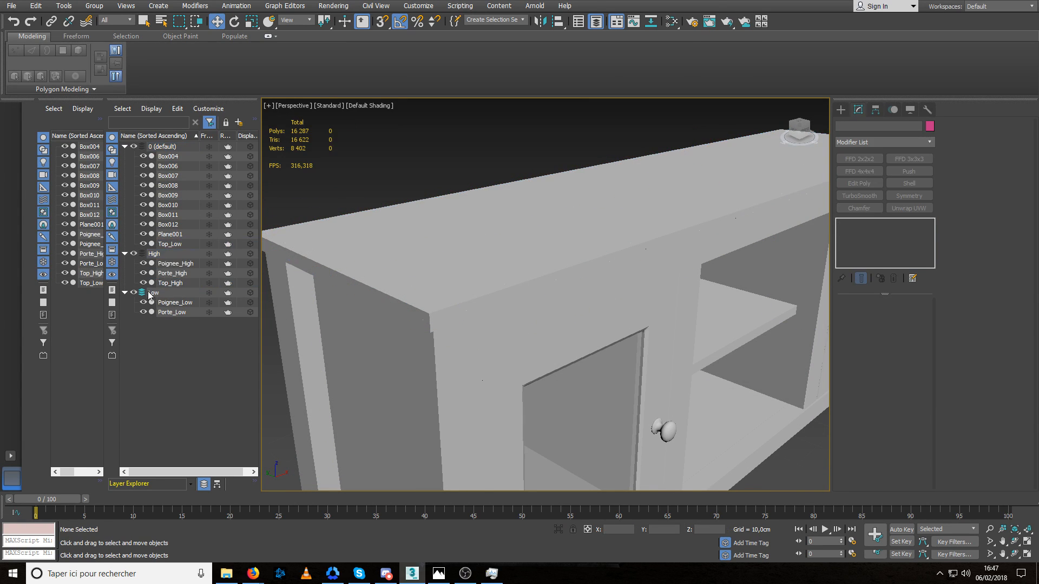
click(134, 292)
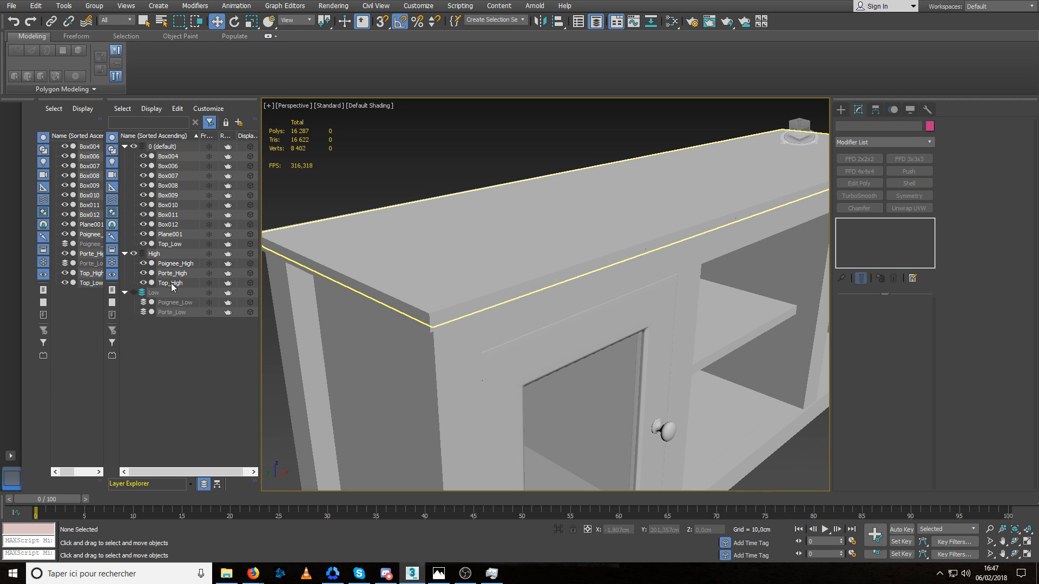
Isolate Top_High and set its Chamfer to act on unsmoothed edges with an amount of about 0,038 cm.
click(464, 250)
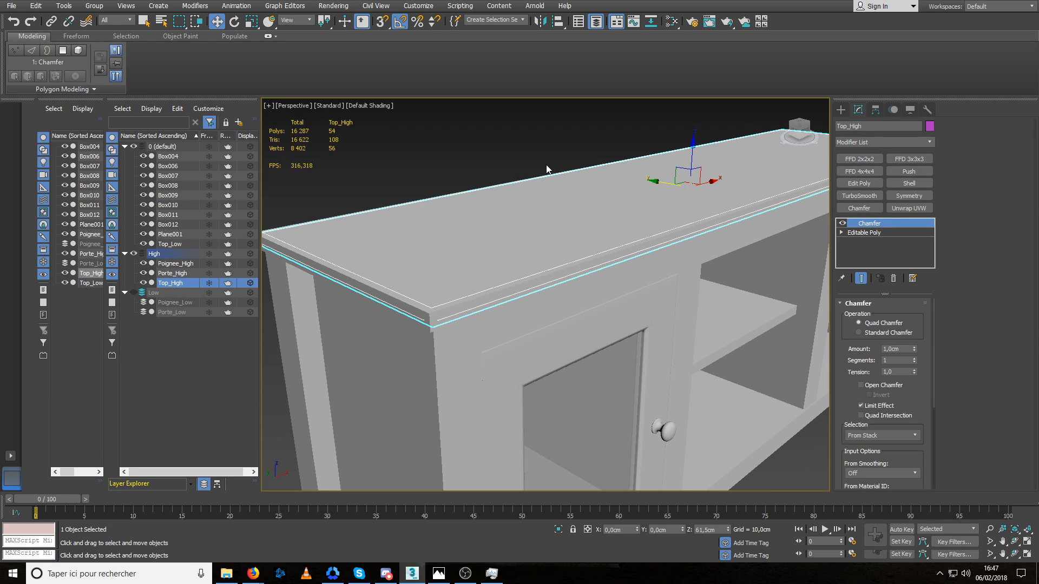
key(alt+q)
scroll(462, 339, up, 5)
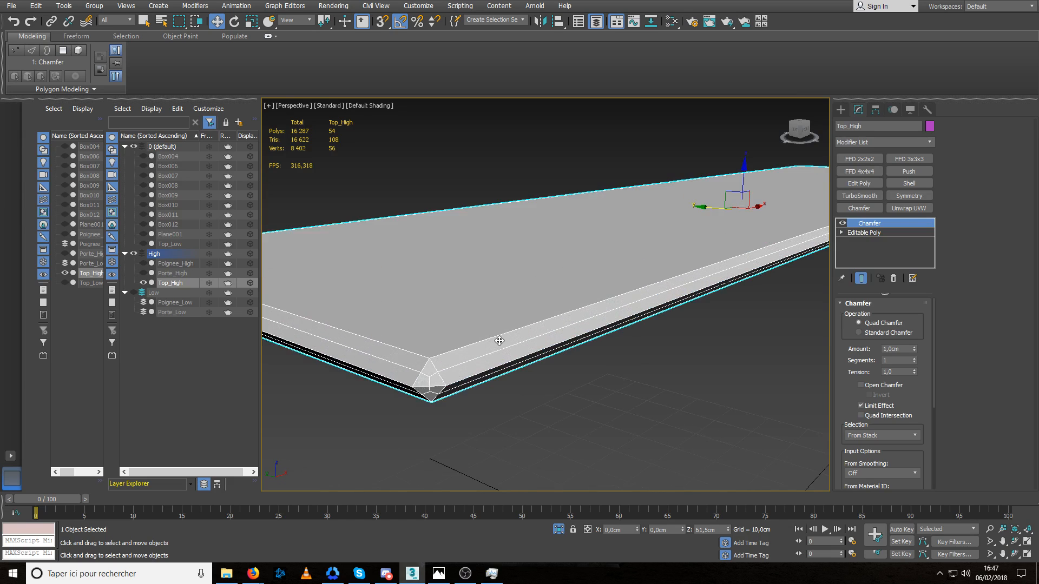
middle_drag(499, 340, 539, 309)
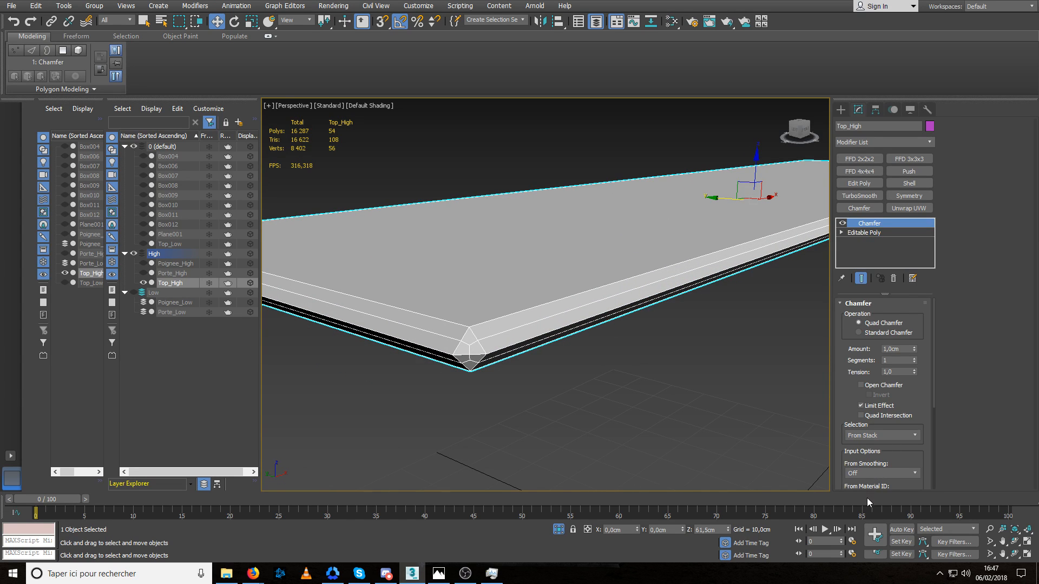
right_click(914, 349)
drag(915, 349, 917, 327)
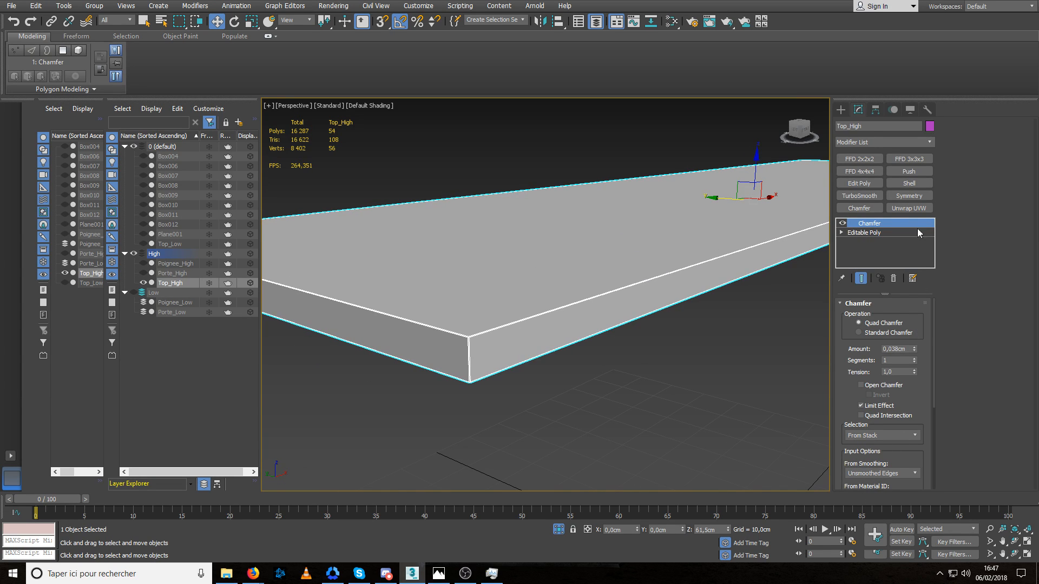
Add a TurboSmooth modifier with 2 iterations to Top_High.
click(860, 196)
click(917, 320)
scroll(720, 270, down, 3)
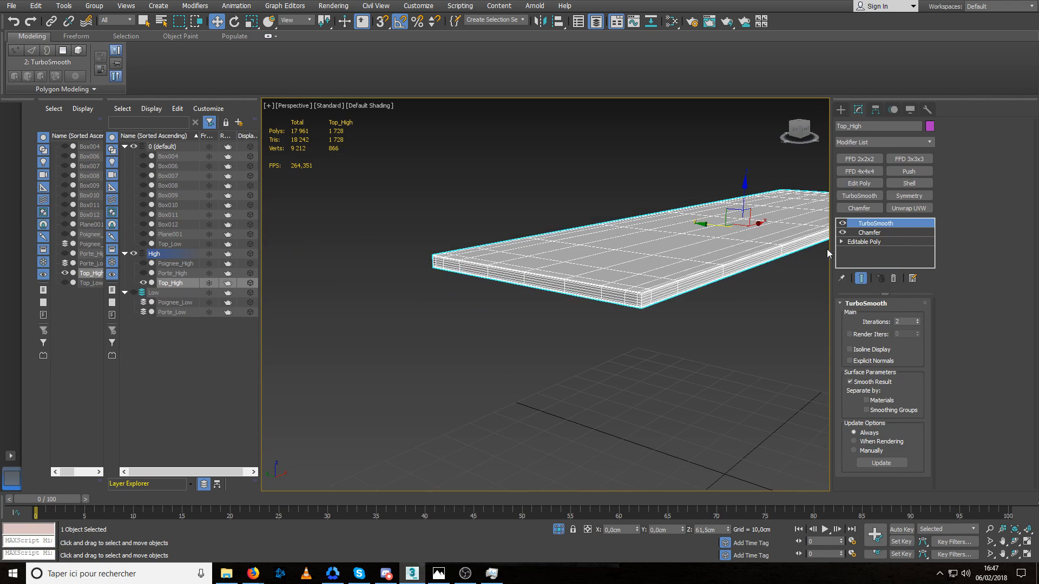
At the Editable Poly level of Top_High, insert five crosswise edge loops with Swift Loop: centre, near both ends and in between.
click(872, 242)
mouse_move(649, 227)
alt+middle_down()
mouse_move(575, 242)
mouse_move(643, 247)
alt+middle_up()
scroll(595, 244, down, 4)
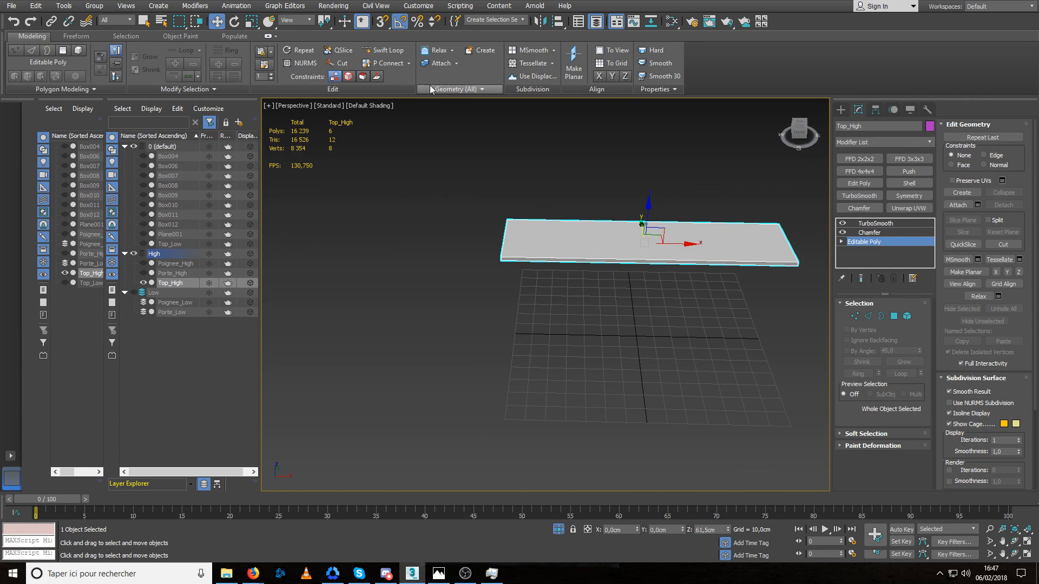
click(383, 50)
click(648, 251)
click(779, 255)
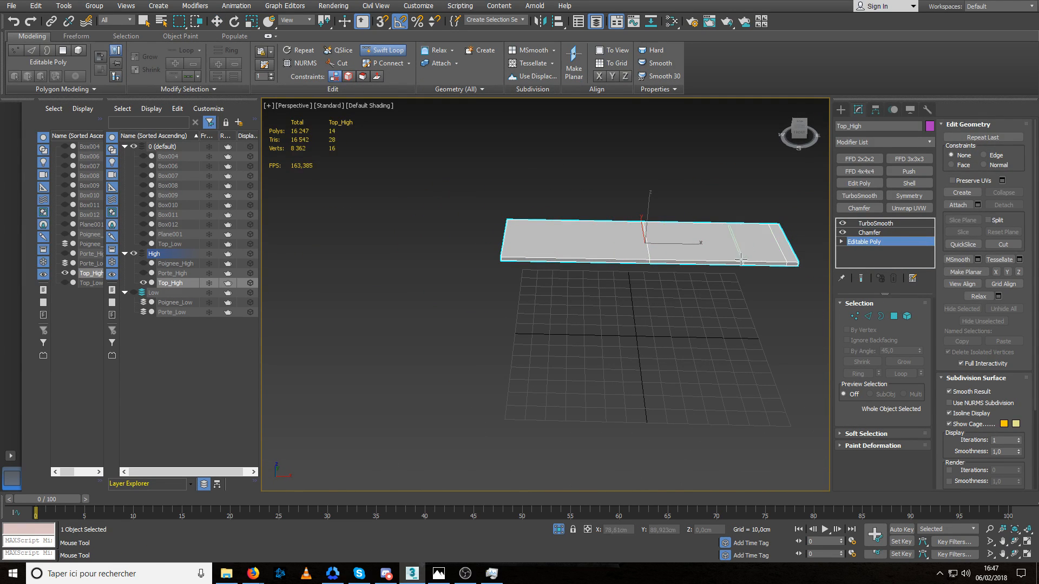
click(725, 259)
click(571, 258)
click(511, 257)
Insert three lengthwise edge loops on Top_High, near each long edge and along the middle, and leave Swift Loop.
alt+middle_drag(525, 260, 638, 258)
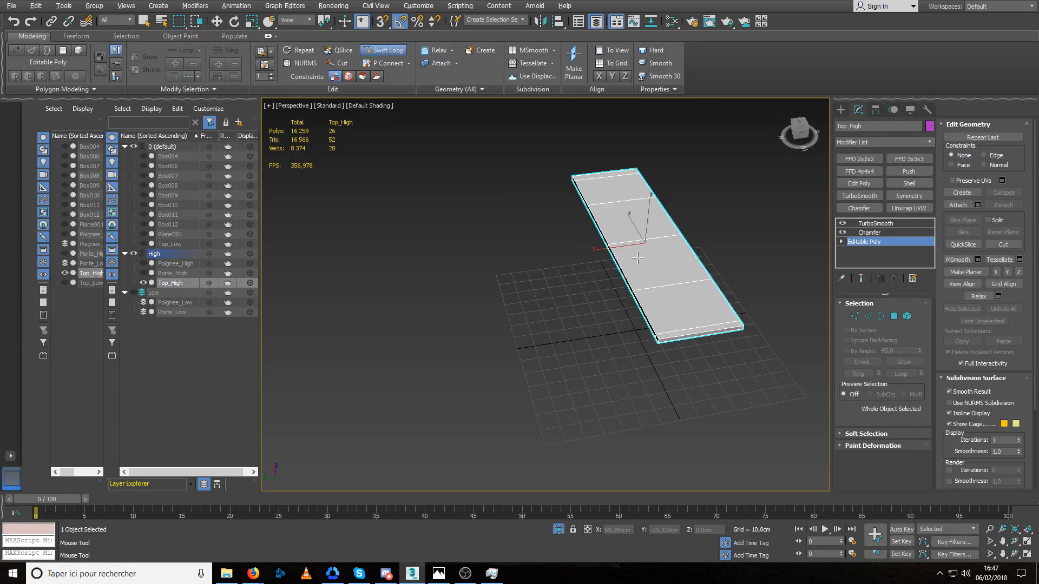
click(665, 335)
click(698, 331)
click(734, 330)
key(w)
Examine the smoothed edges and corners of Top_High up close, with and without its wireframe.
alt+middle_drag(755, 267, 605, 230)
scroll(606, 229, up, 3)
click(565, 313)
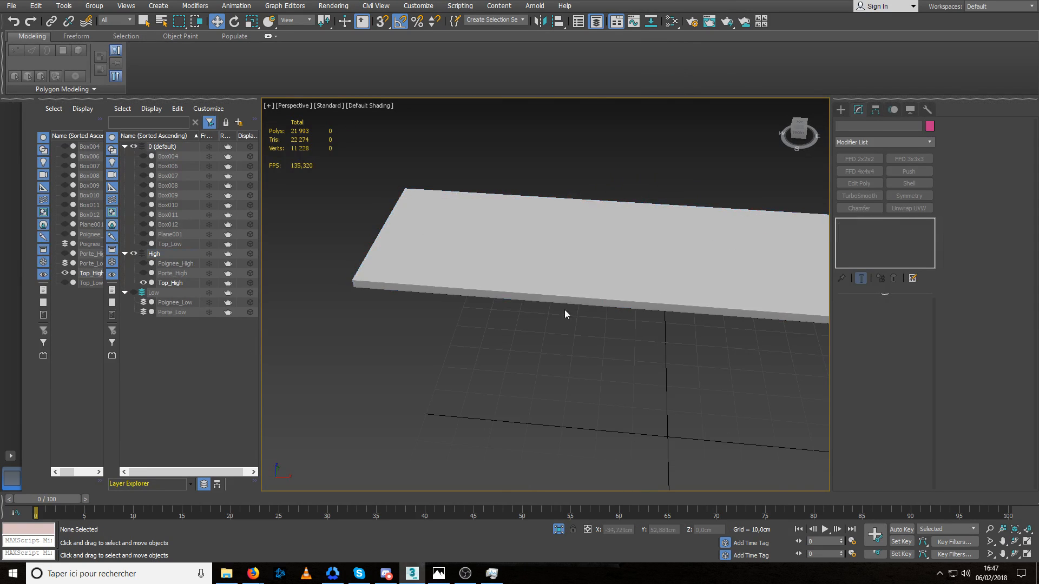
scroll(350, 278, up, 5)
scroll(397, 307, up, 1)
click(427, 340)
alt+middle_drag(427, 340, 482, 310)
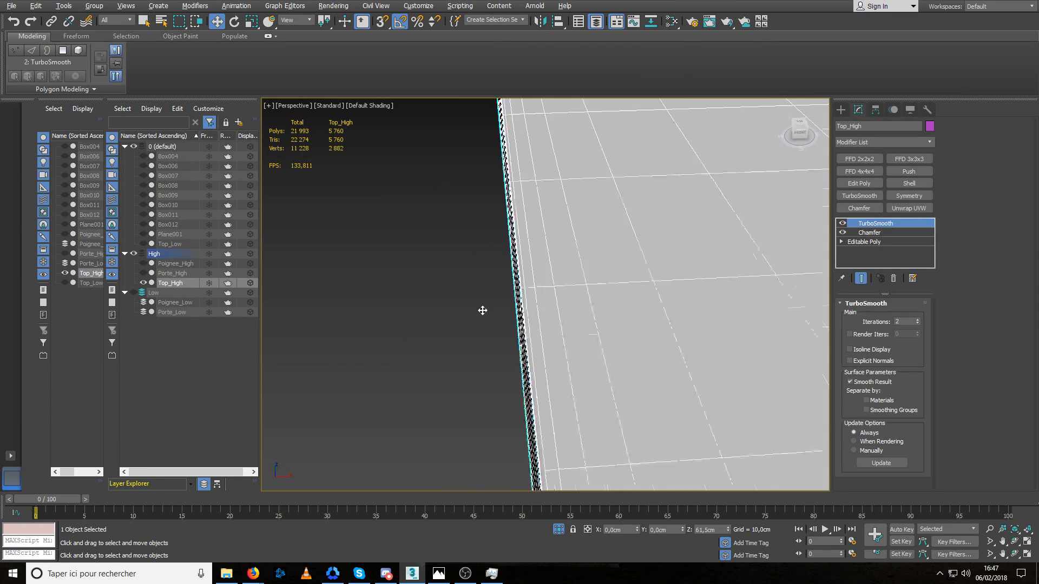
scroll(490, 312, down, 3)
middle_drag(596, 318, 500, 275)
scroll(499, 275, down, 3)
click(450, 308)
scroll(469, 280, up, 6)
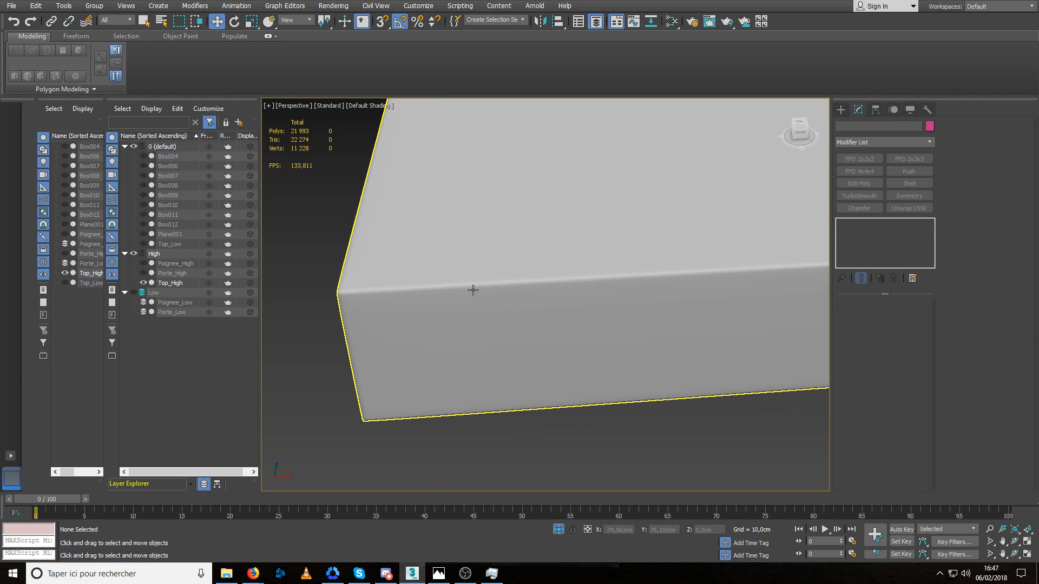
Set the TurboSmooth iterations of Top_High to 3.
click(472, 292)
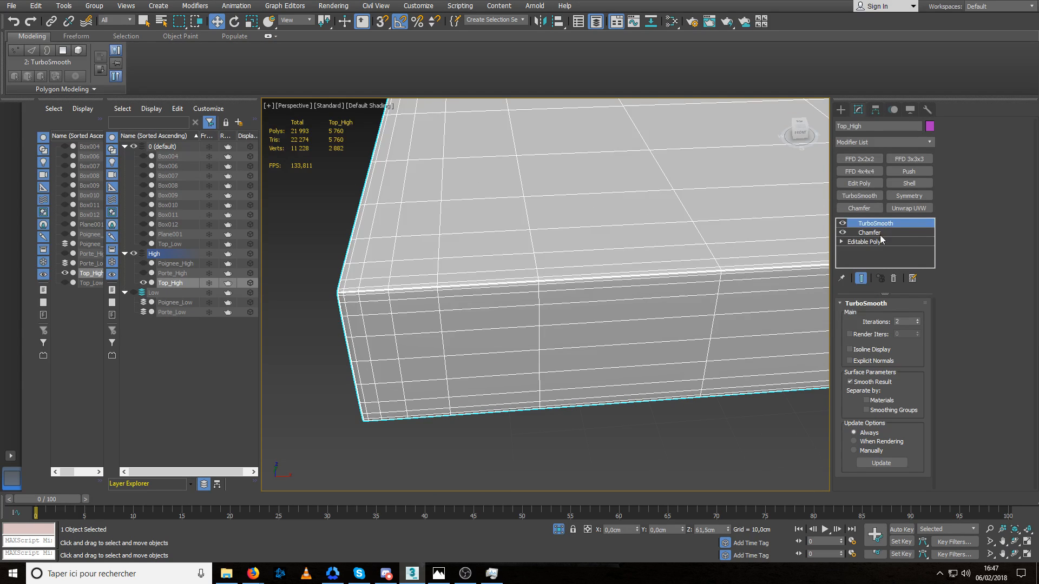
click(918, 323)
click(719, 409)
click(655, 304)
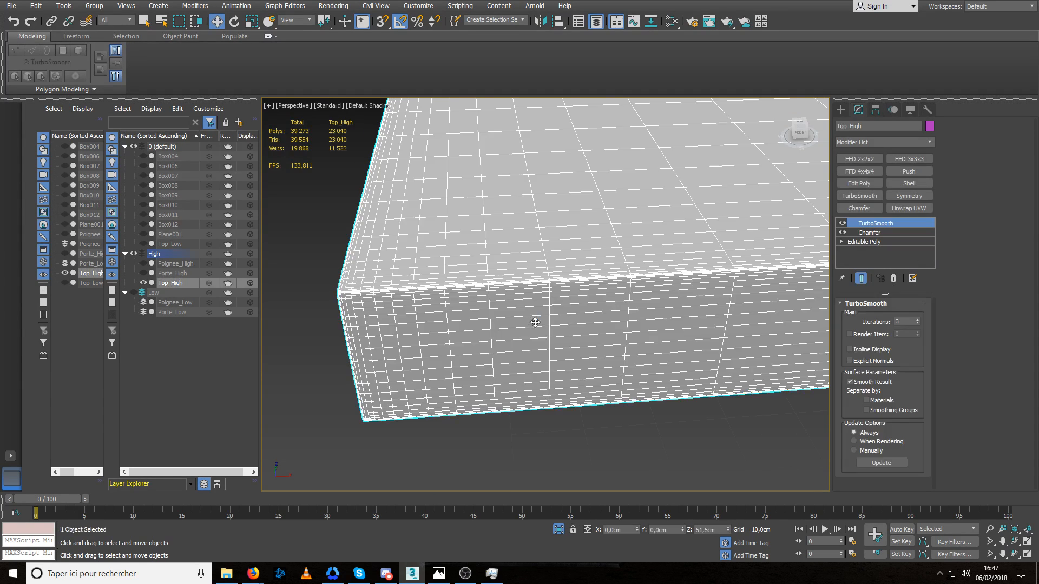
Set the Chamfer of Top_High to tension 0 and an amount of about 0,052 cm, and end the isolation.
click(870, 232)
drag(915, 349, 914, 374)
right_click(914, 372)
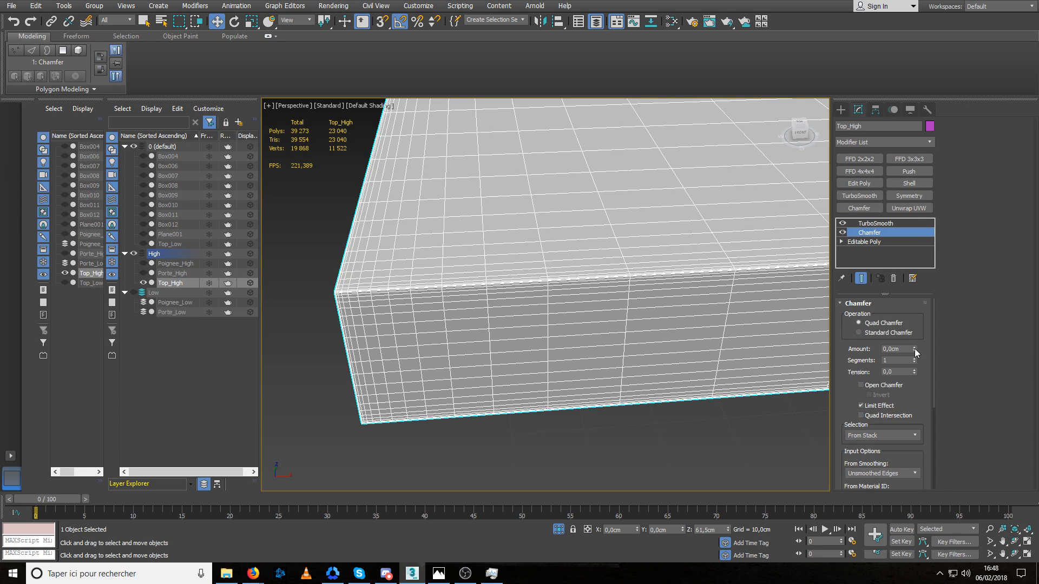
drag(915, 350, 912, 321)
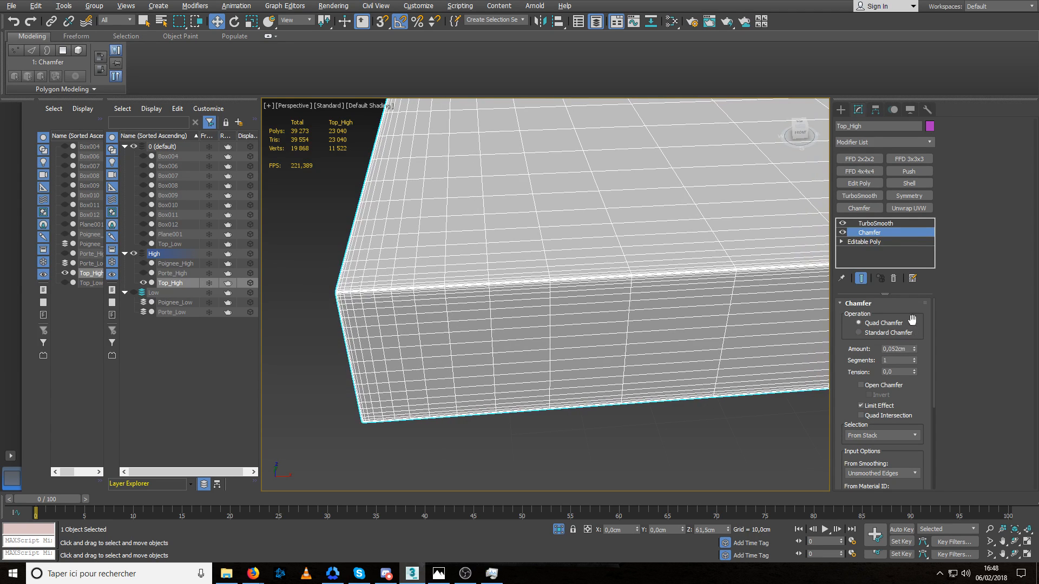
key(alt+q)
click(417, 165)
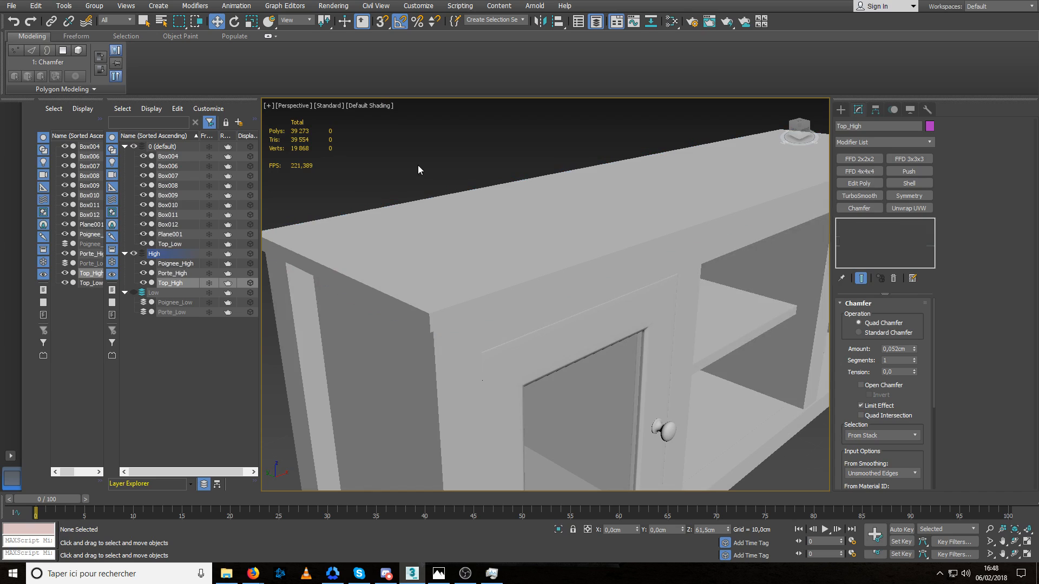
Show the Low layer and hide the High layer.
scroll(431, 316, up, 3)
scroll(430, 315, up, 2)
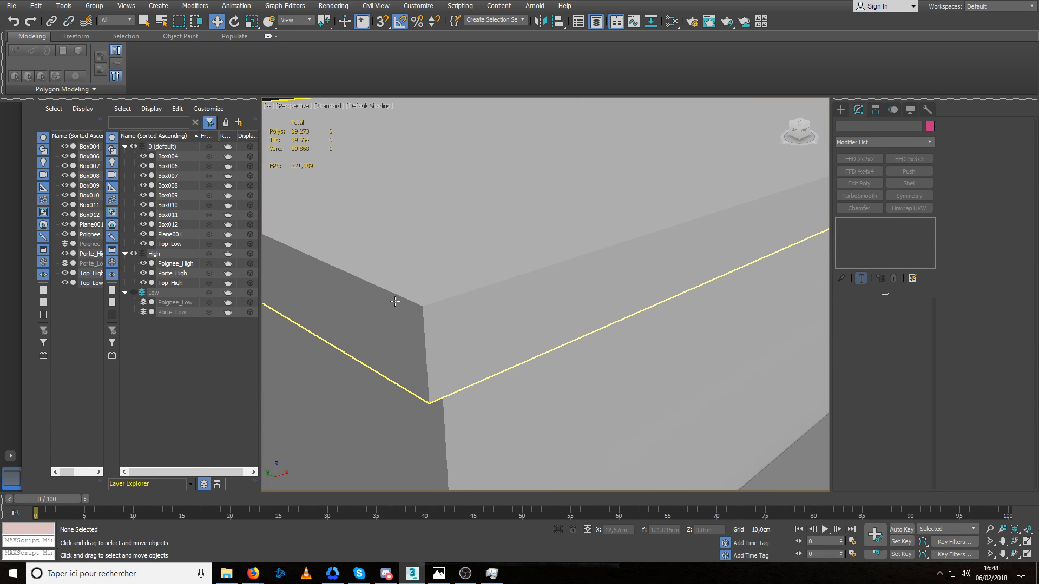
click(134, 293)
click(134, 254)
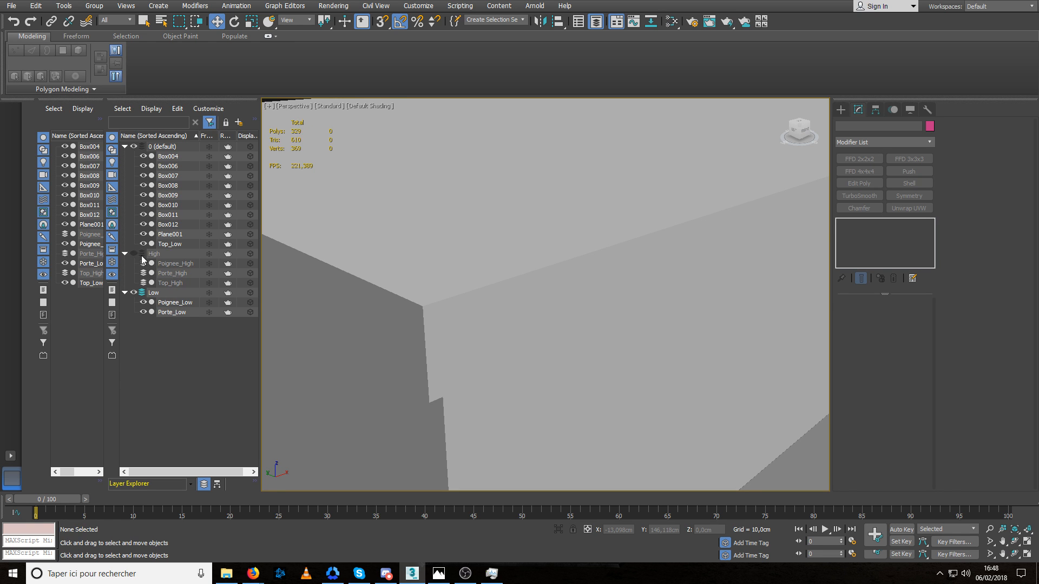
Move Top_Low from the default layer onto the Low layer.
click(455, 283)
scroll(470, 280, down, 3)
scroll(483, 278, down, 3)
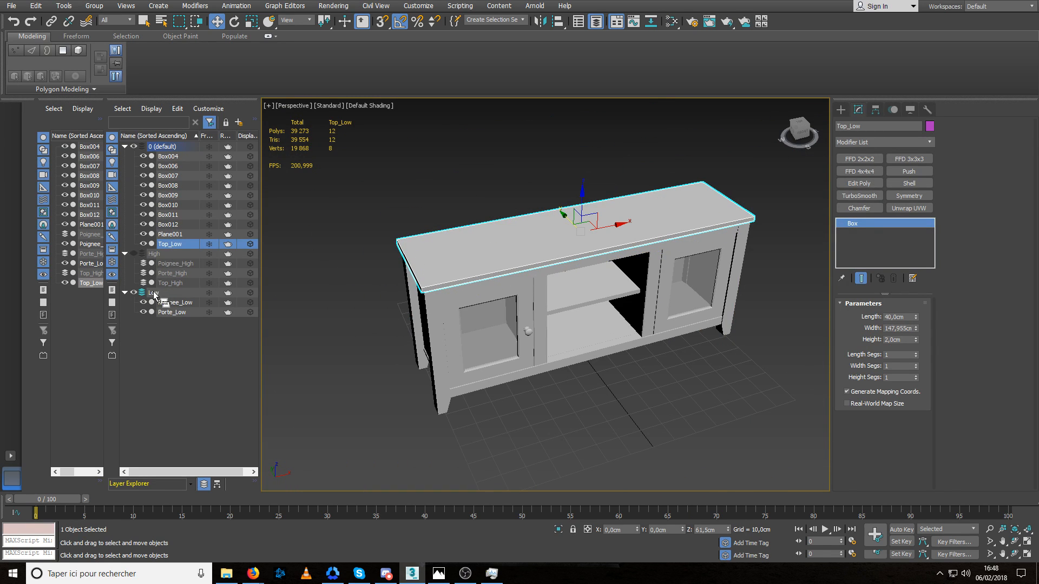
drag(154, 292, 154, 294)
Hide the Low layer and display the High layer again.
alt+middle_drag(415, 237, 454, 248)
click(133, 283)
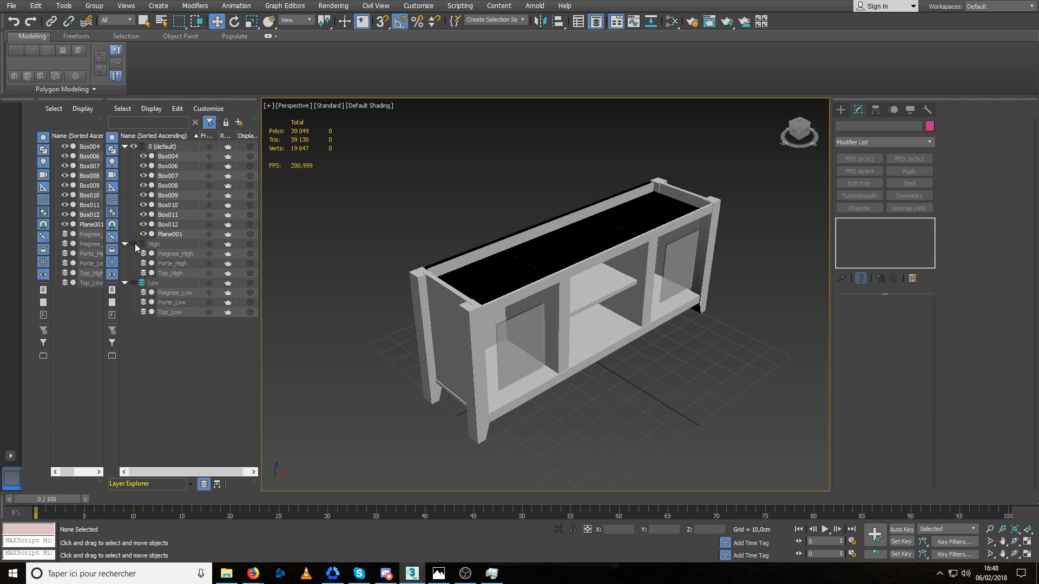
click(133, 244)
Examine the high-poly top board's edges and corner together with the rest of the cabinet.
scroll(465, 292, up, 5)
click(470, 296)
scroll(495, 317, up, 5)
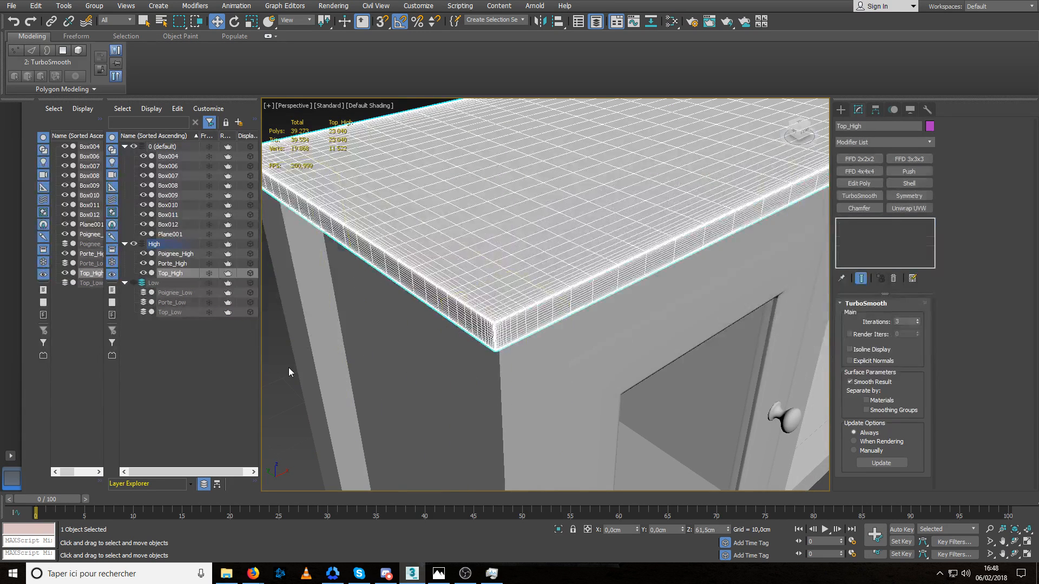
click(288, 372)
scroll(489, 313, up, 6)
scroll(492, 315, down, 8)
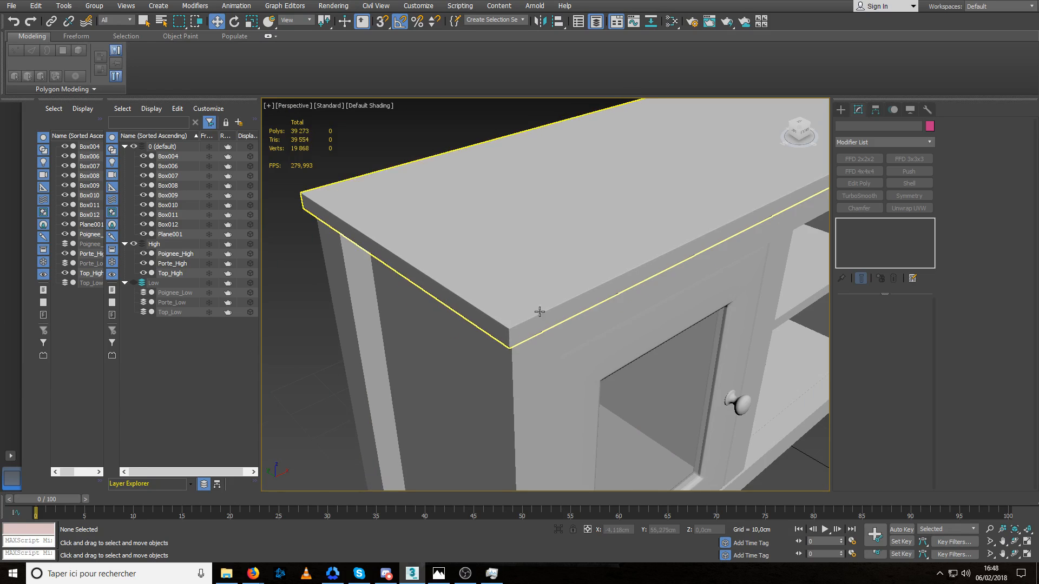
alt+middle_drag(540, 312, 541, 260)
scroll(516, 289, down, 8)
scroll(478, 228, up, 5)
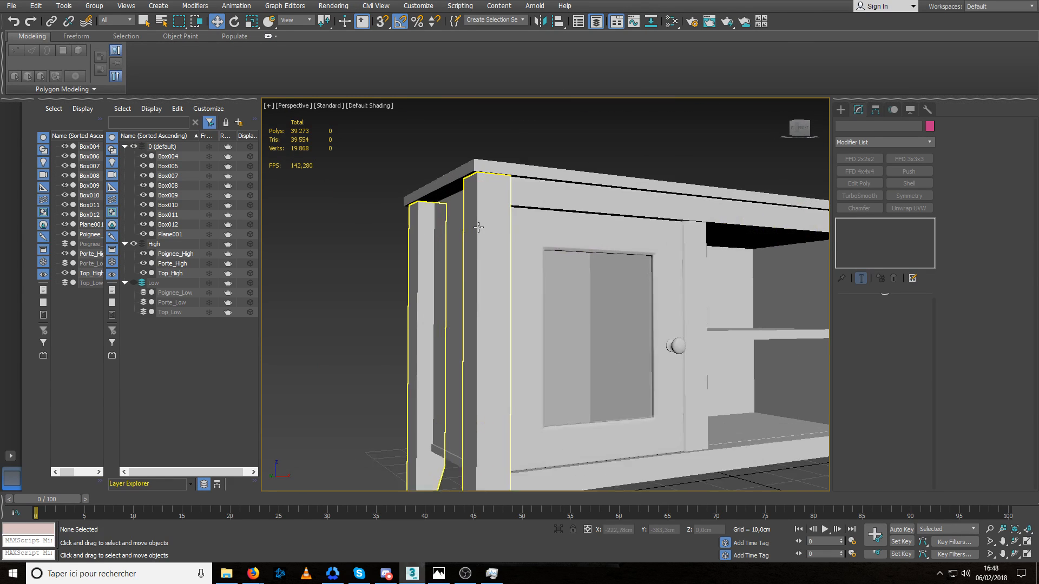
Rename the cabinet's legs object as Pied_Low.
click(478, 227)
scroll(486, 238, down, 6)
drag(857, 126, 801, 130)
text(Pied_Low)
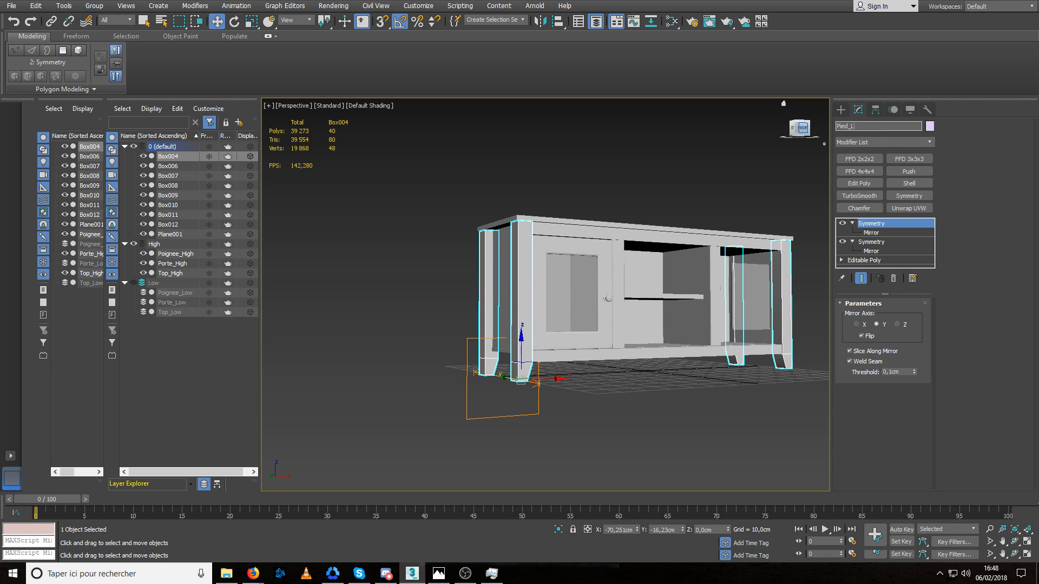
key(Return)
alt+middle_drag(491, 261, 508, 276)
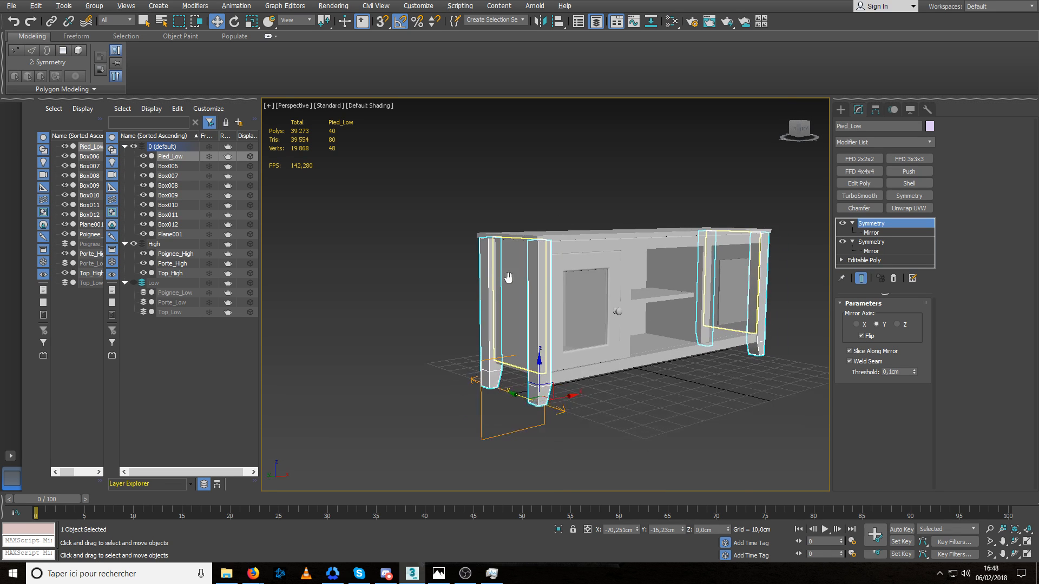
Move Pied_Low from the default layer onto the Low layer, and display the Low layer.
scroll(508, 269, up, 3)
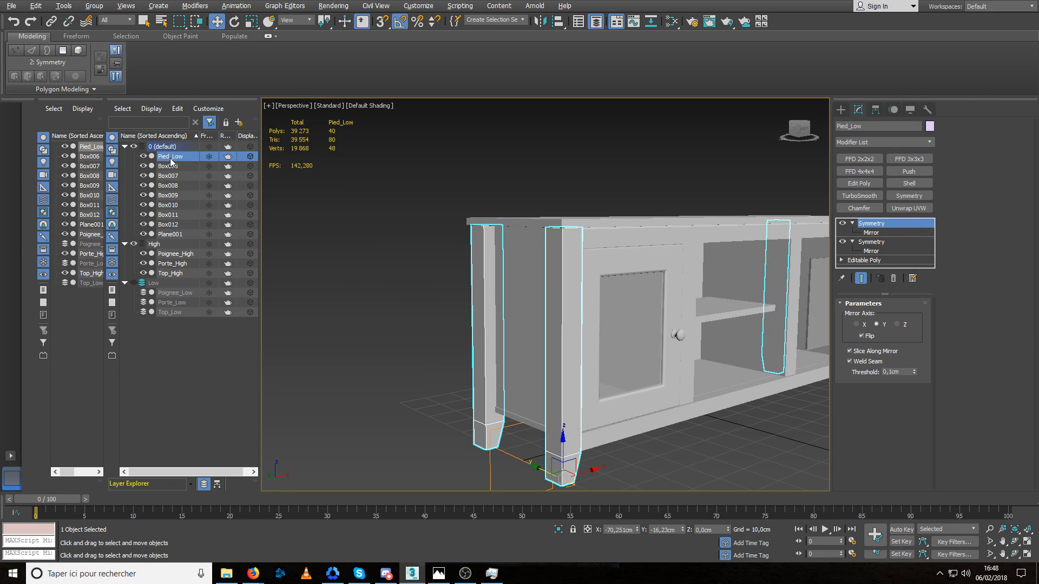
drag(154, 254, 143, 279)
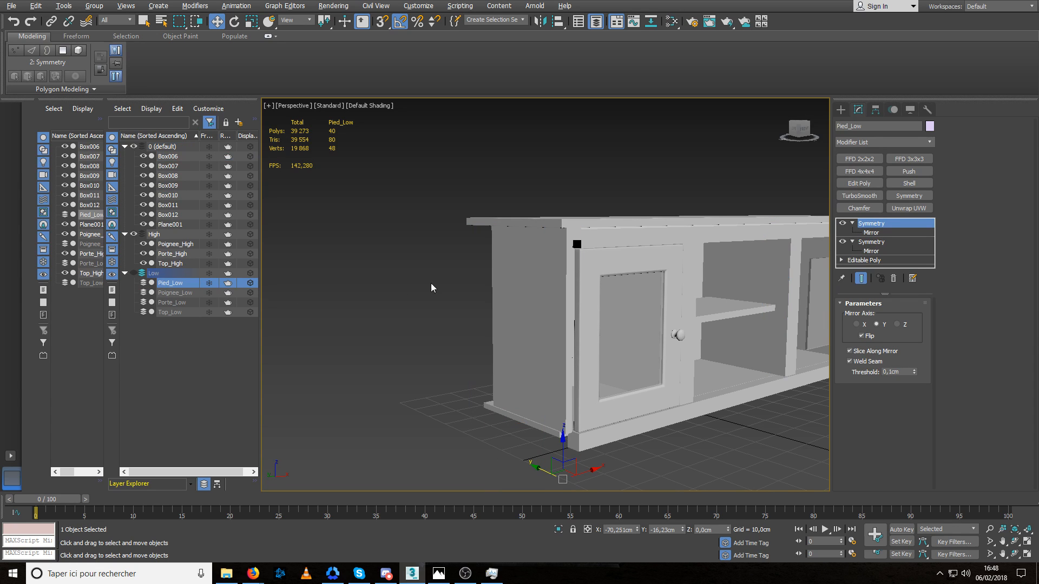
click(134, 273)
click(371, 280)
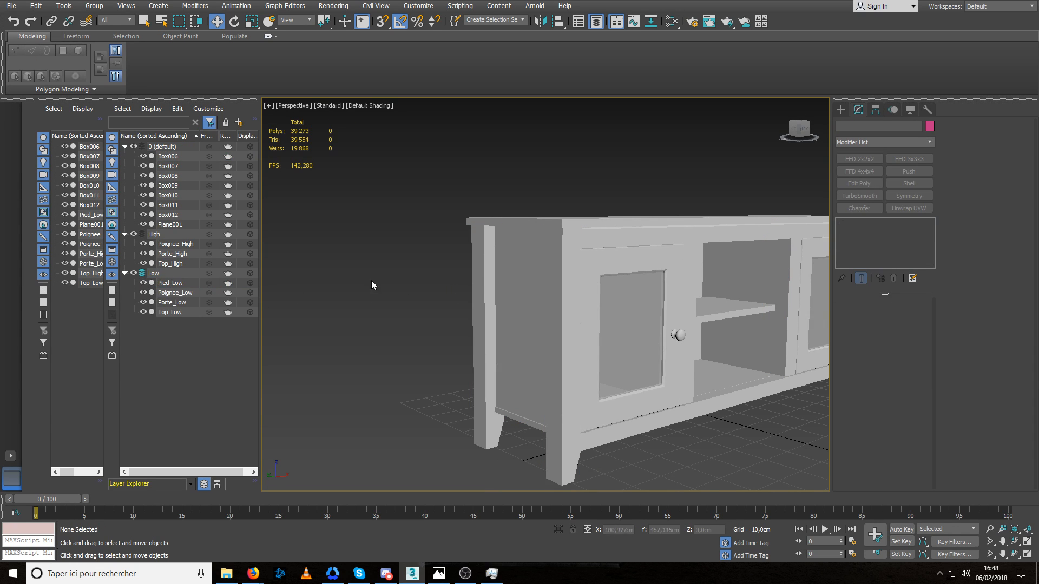
Clone the cabinet's legs as Pied_High and put the copy on the High layer.
click(489, 308)
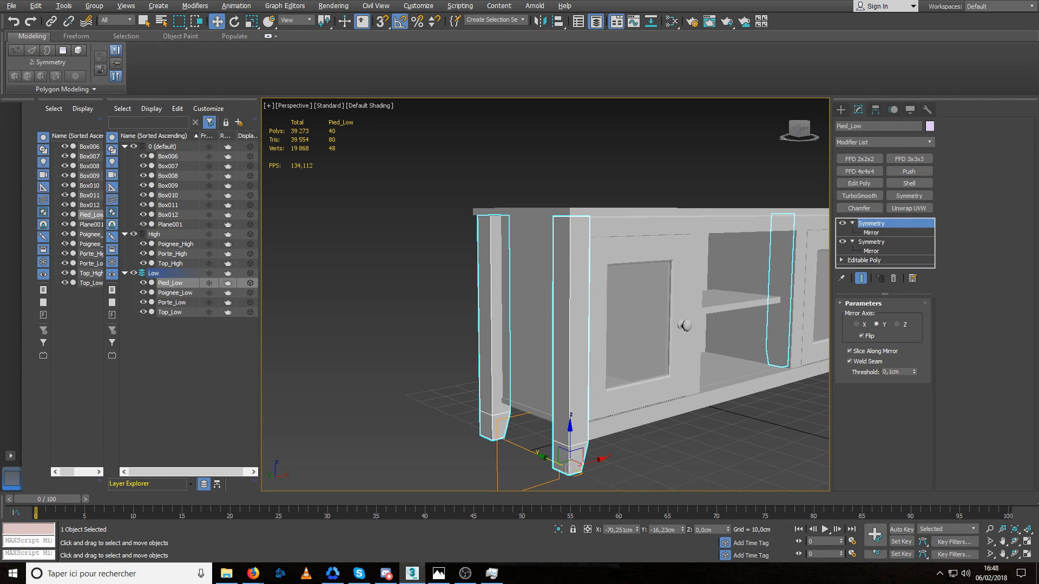
key(Return)
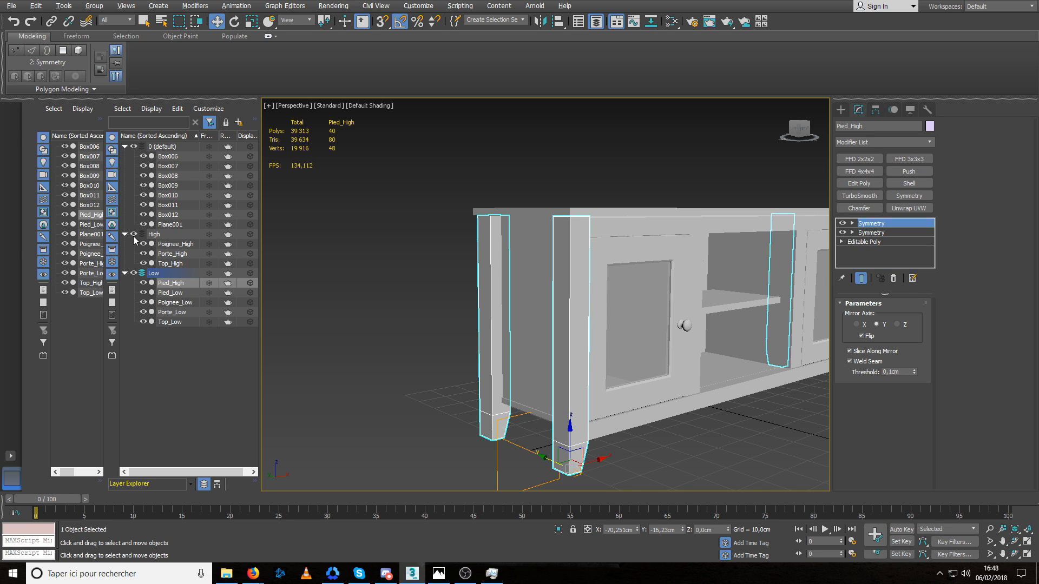
drag(151, 284, 155, 245)
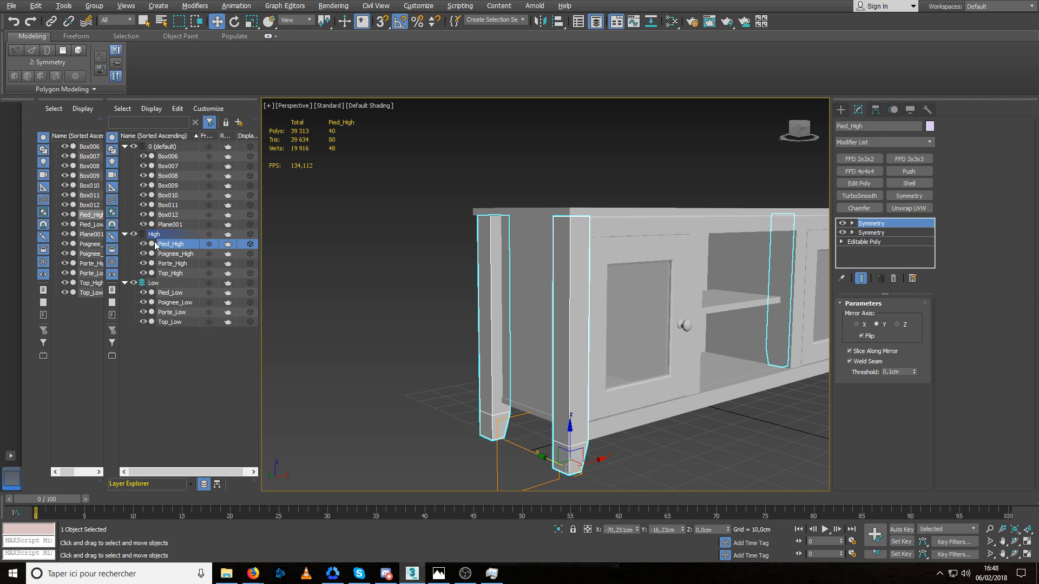
Hide the Low layer and isolate Pied_High in the viewport.
click(134, 283)
middle_drag(569, 304, 536, 272)
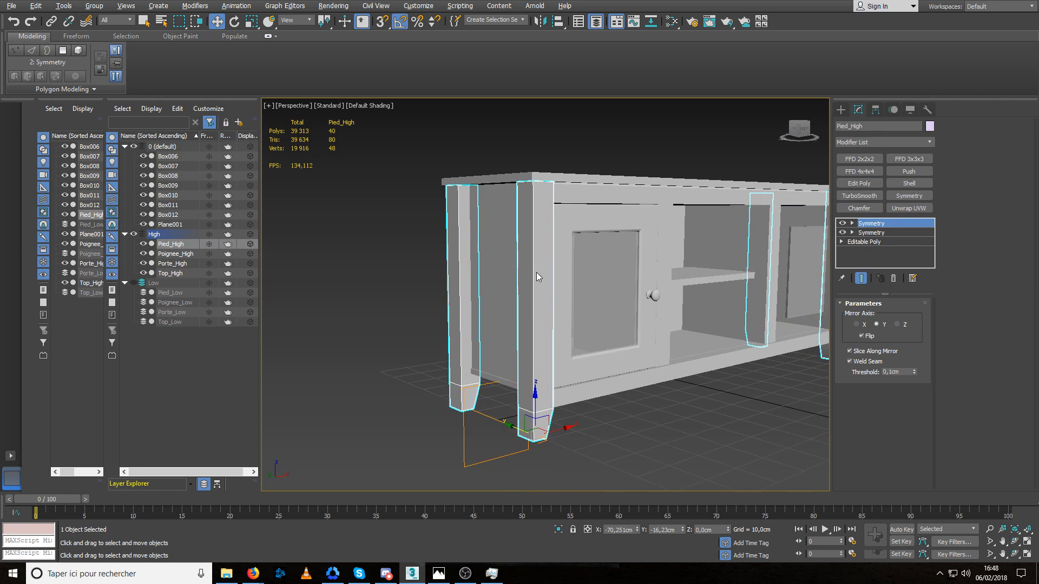
key(alt+q)
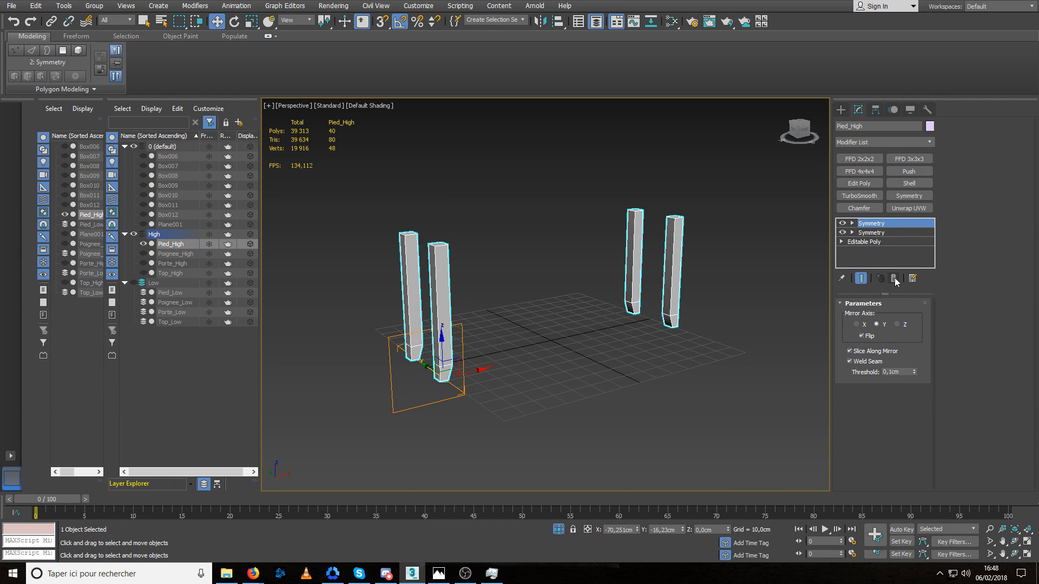
Delete the top cap polygon of the Pied_High leg in its base Editable Poly.
click(871, 242)
key(z)
alt+middle_drag(483, 291, 481, 304)
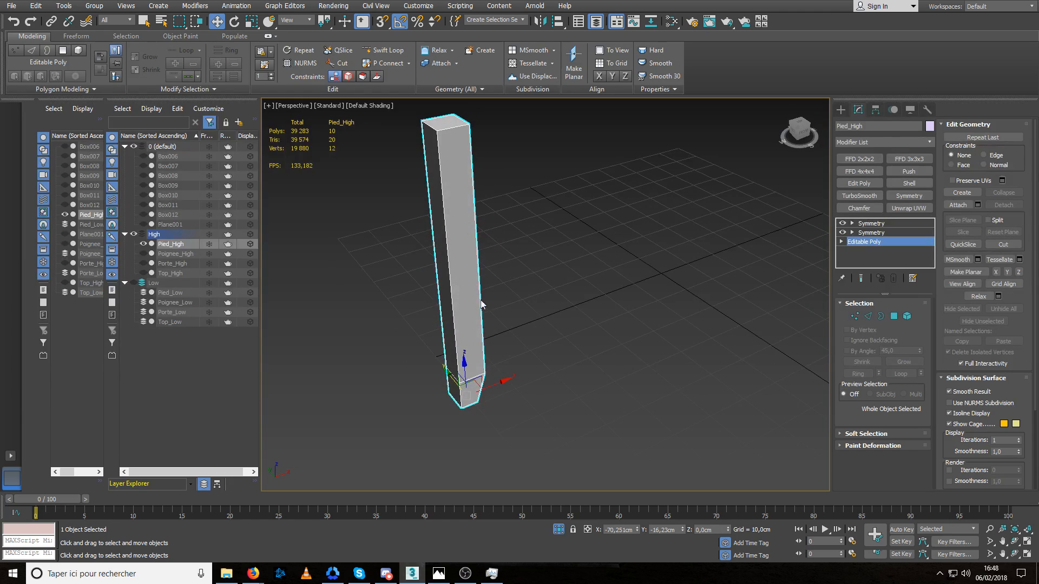
middle_drag(460, 216, 465, 267)
key(4)
click(451, 176)
key(Delete)
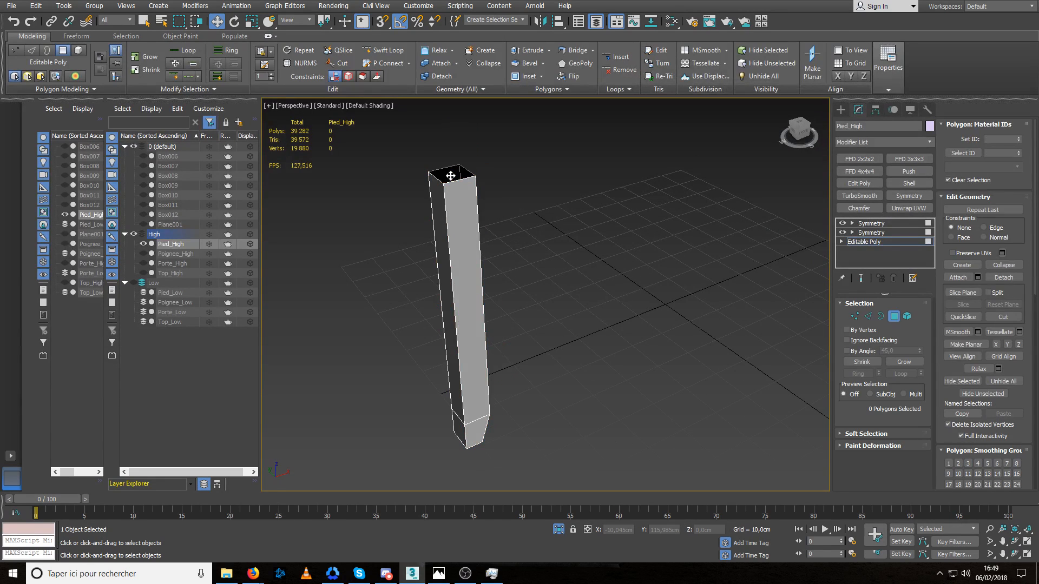
alt+middle_drag(491, 387, 503, 324)
click(893, 317)
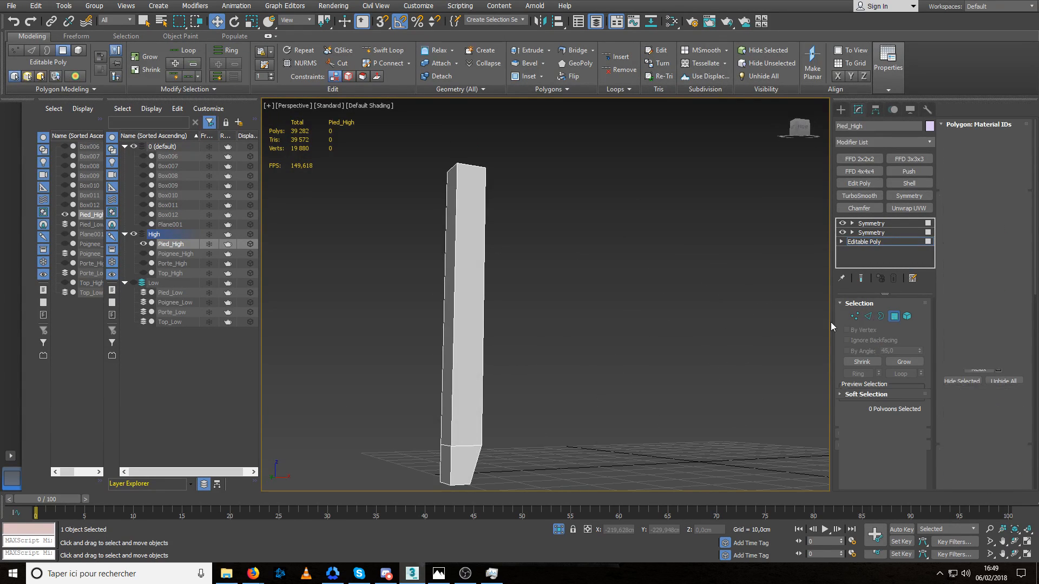
Add a Chamfer modifier above the leg's Editable Poly, limited to unsmoothed edges, with an amount of 0,054 cm.
alt+middle_drag(589, 283, 612, 302)
middle_drag(476, 288, 500, 263)
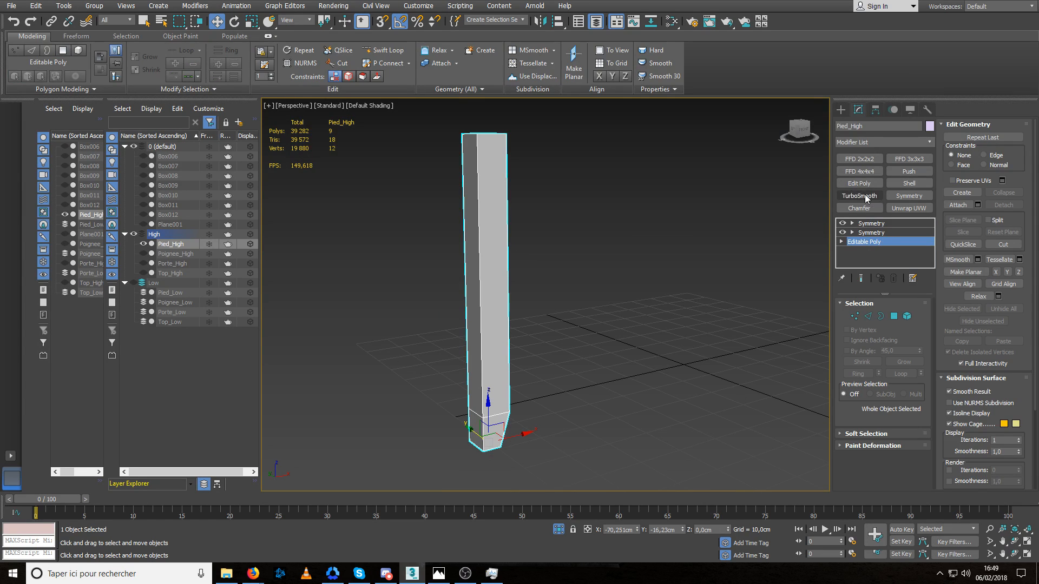
click(859, 207)
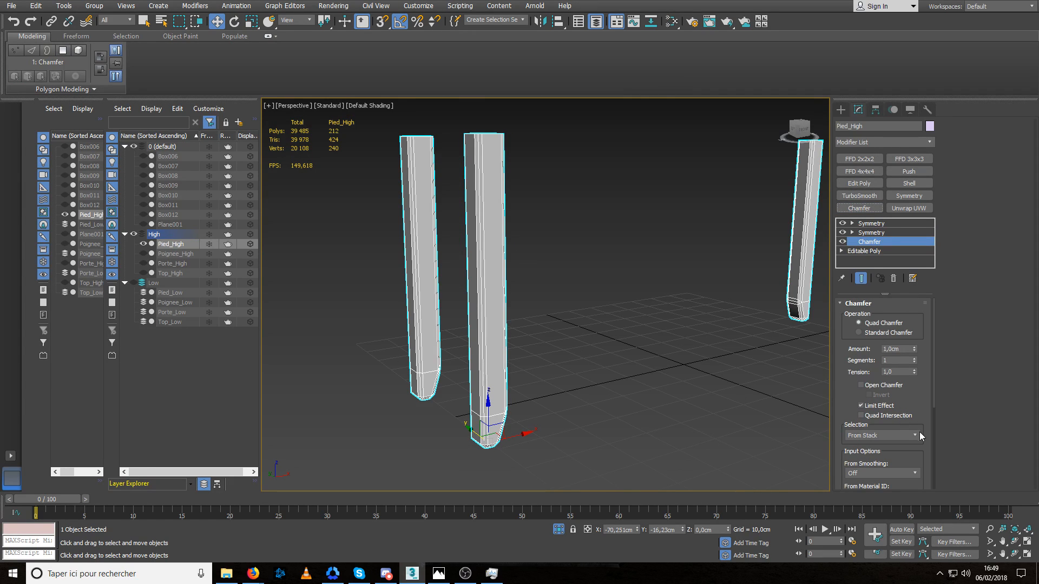
click(869, 494)
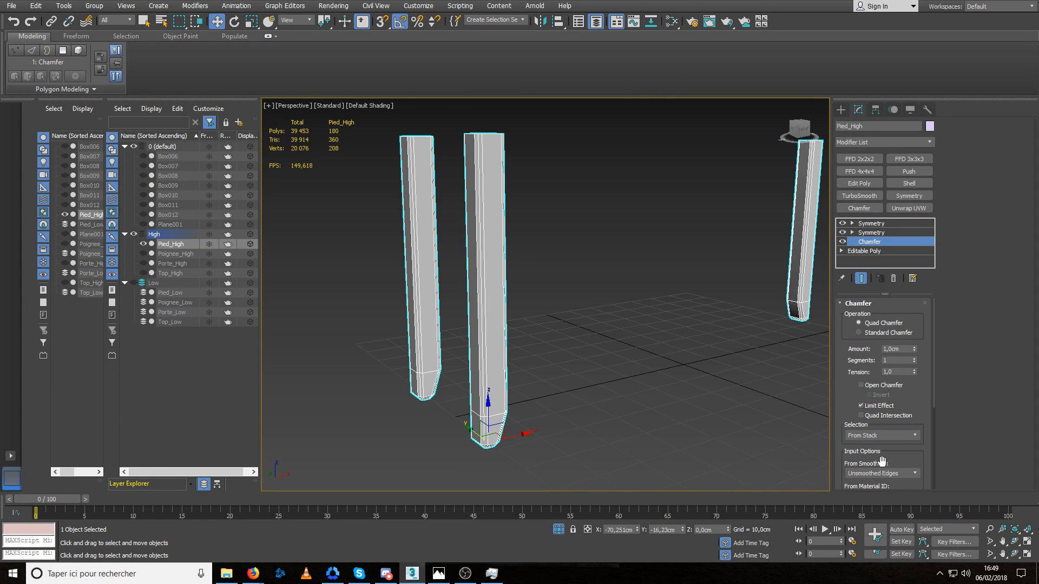
right_click(914, 348)
drag(914, 348, 918, 322)
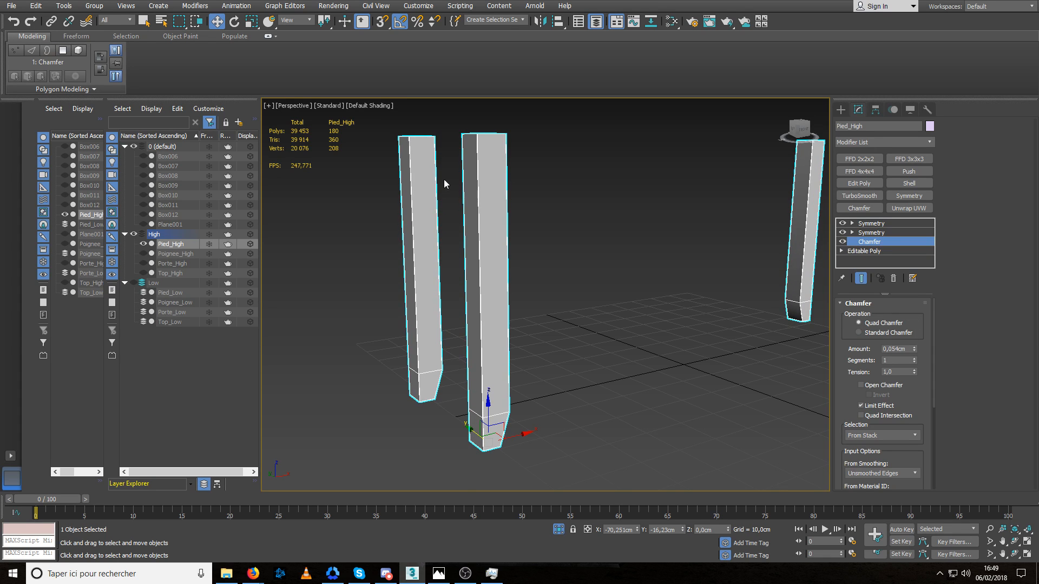
Add a TurboSmooth modifier with 2 iterations above the legs' Chamfer.
scroll(465, 224, up, 5)
click(856, 196)
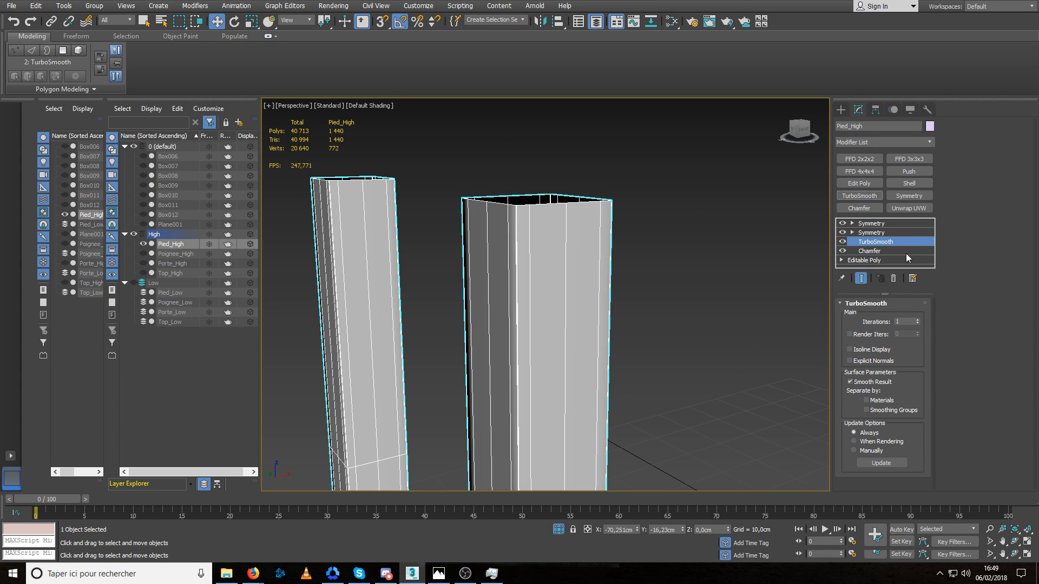
click(918, 320)
scroll(662, 243, up, 3)
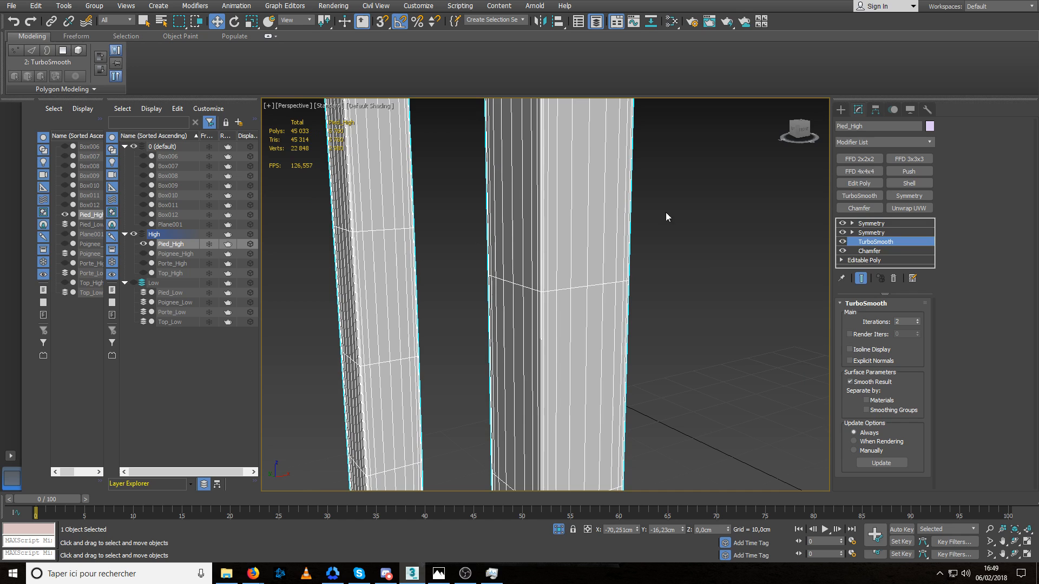
Insert five horizontal edge loops along the base leg's height with Swift Loop, including one near the top opening.
click(873, 259)
scroll(624, 277, down, 4)
click(382, 50)
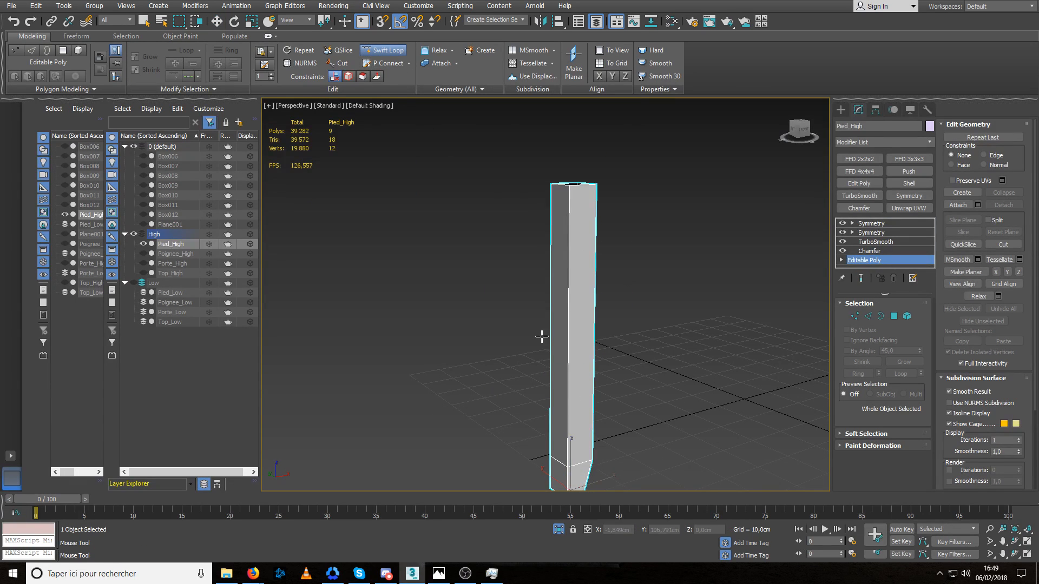
click(582, 423)
click(583, 313)
click(587, 187)
key(ctrl+z)
click(583, 198)
middle_drag(620, 360, 598, 280)
click(574, 216)
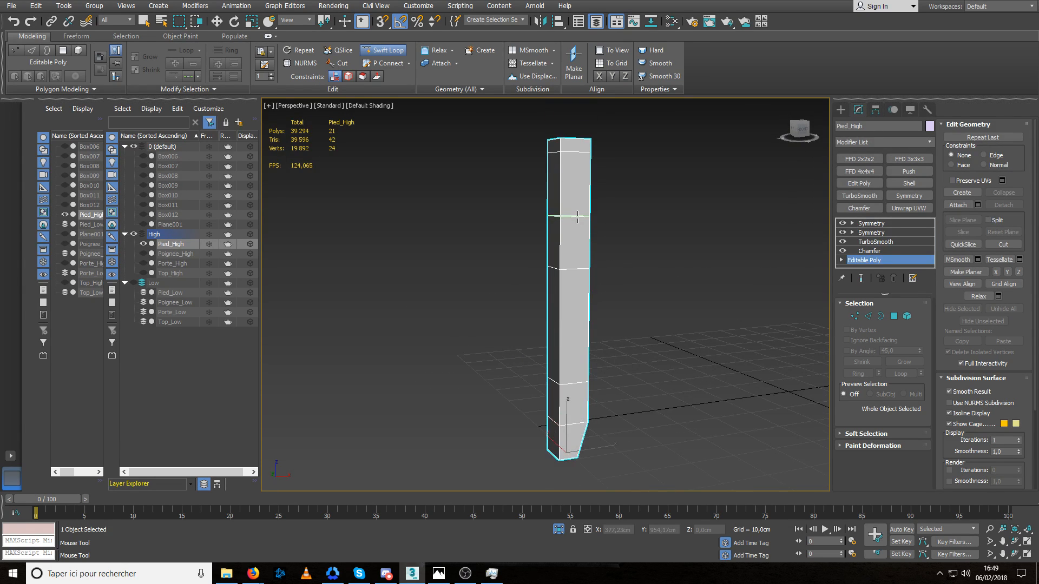
click(576, 321)
key(w)
click(637, 280)
click(584, 282)
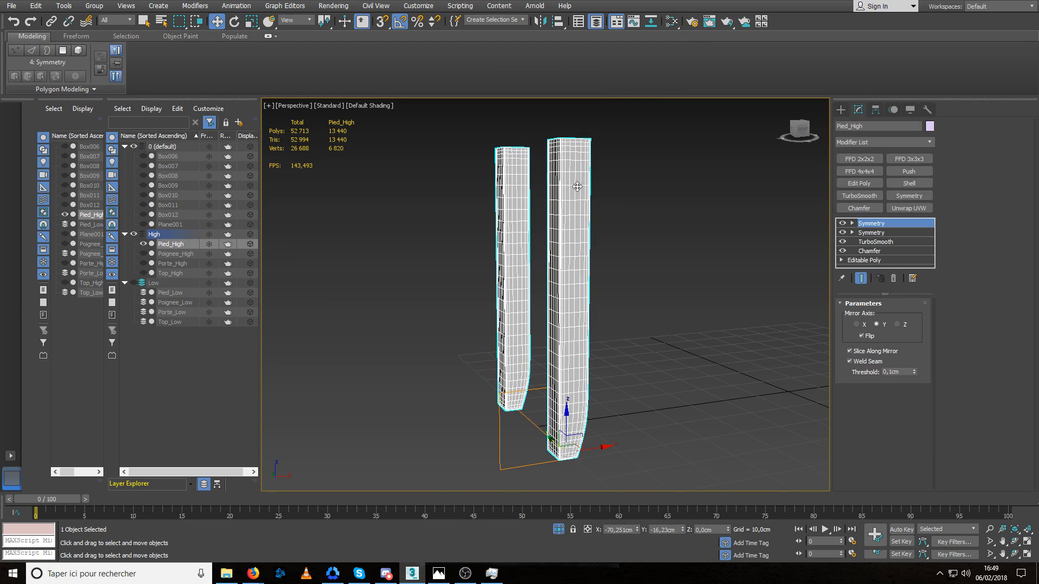
Raise the legs' TurboSmooth by one iteration for a denser mesh.
scroll(574, 203, up, 5)
alt+middle_drag(573, 218, 563, 179)
scroll(514, 214, up, 2)
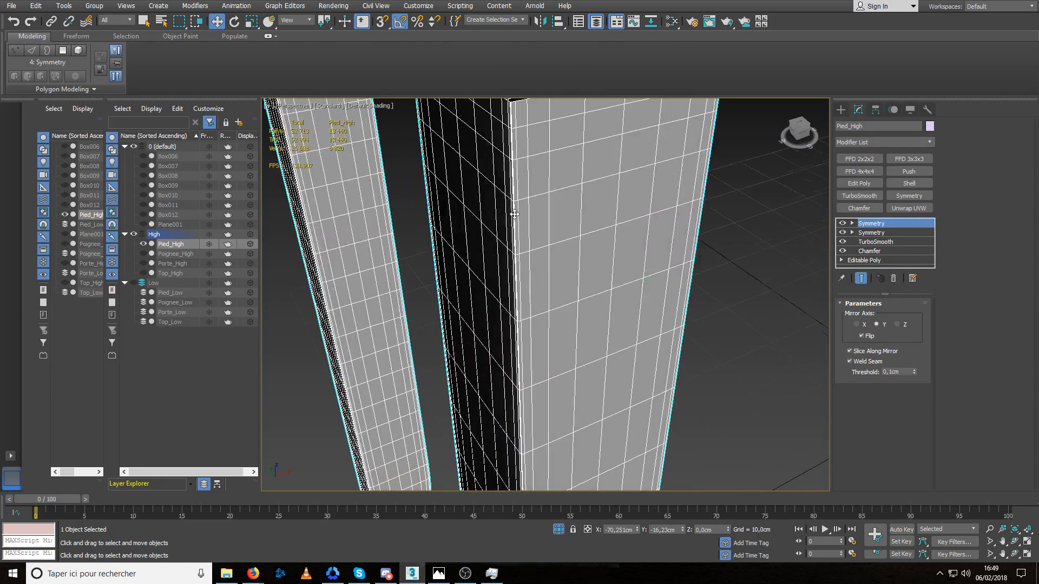
click(880, 242)
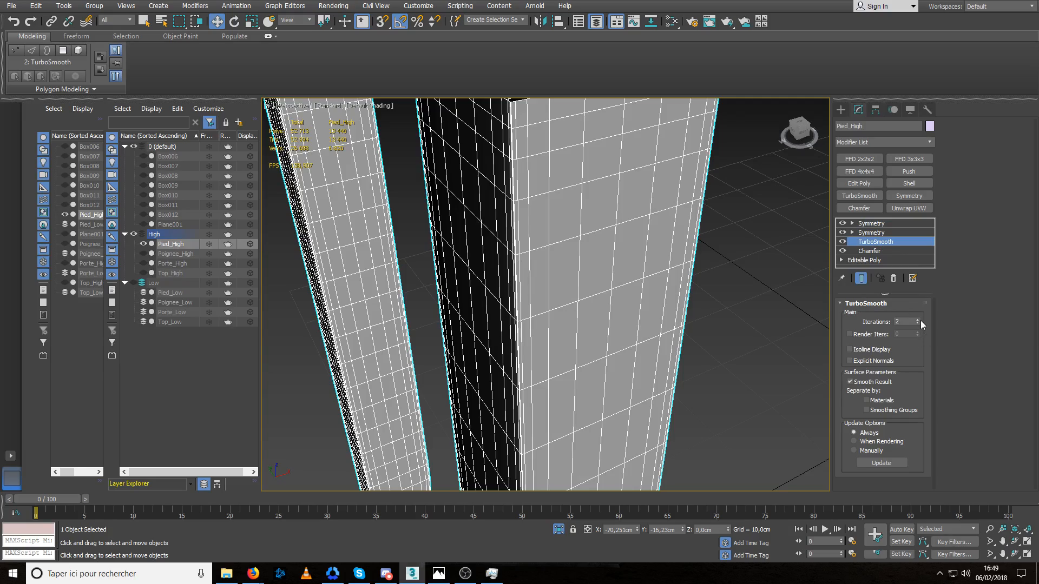
click(917, 320)
Set the legs' Chamfer amount to 0,084 cm and its tension to 0,0.
click(869, 250)
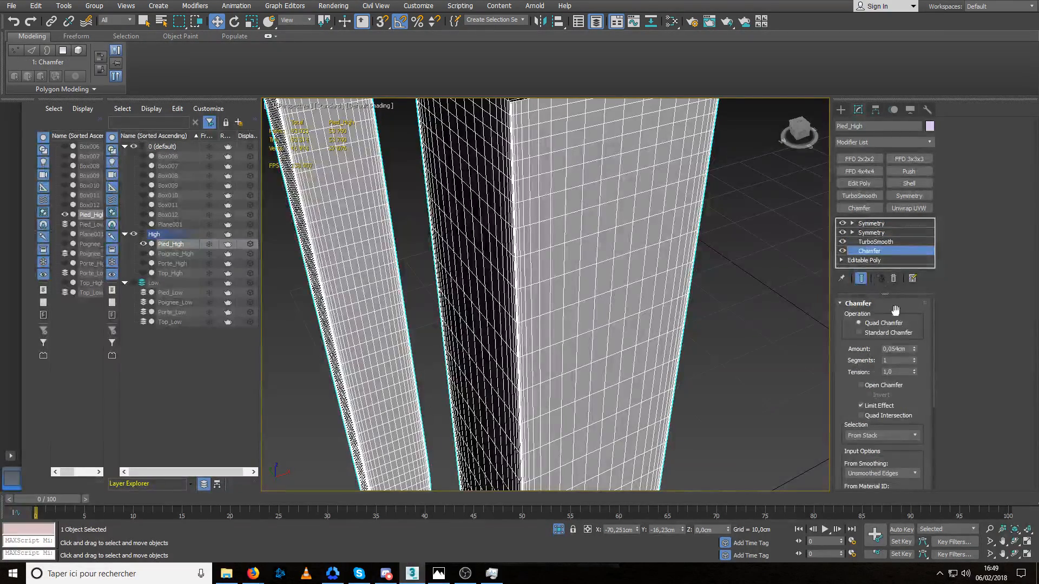
drag(914, 349, 918, 305)
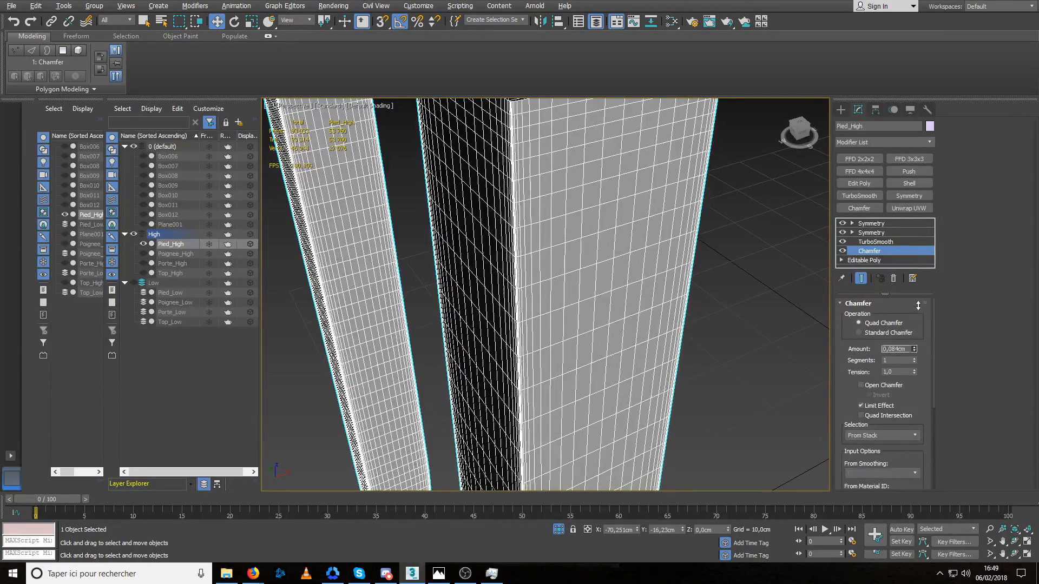
click(745, 314)
click(663, 313)
click(872, 253)
right_click(914, 372)
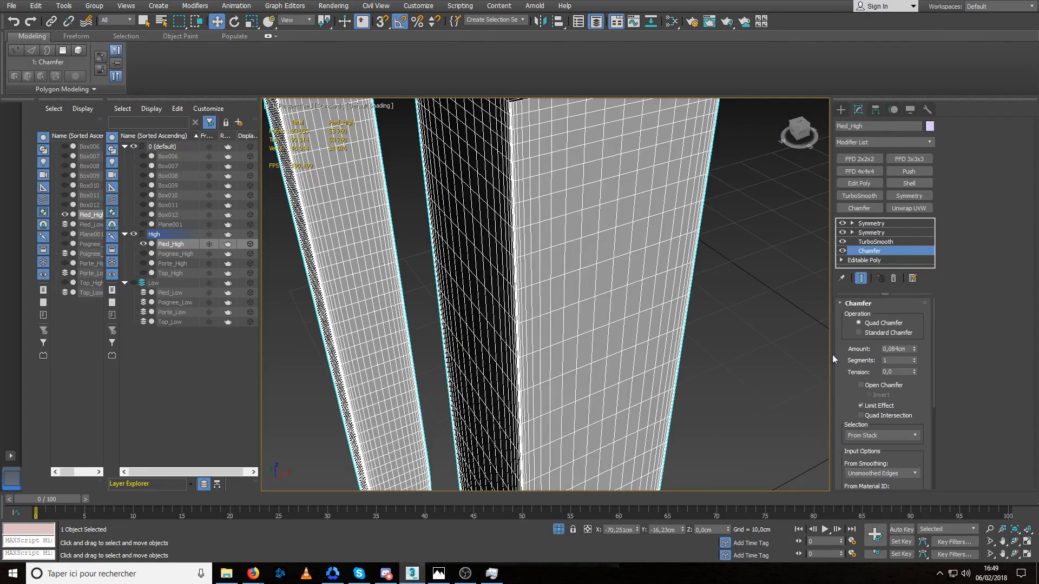
Check the shape of the smoothed legs, and end isolation to bring back the rest of the cabinet.
scroll(586, 291, down, 6)
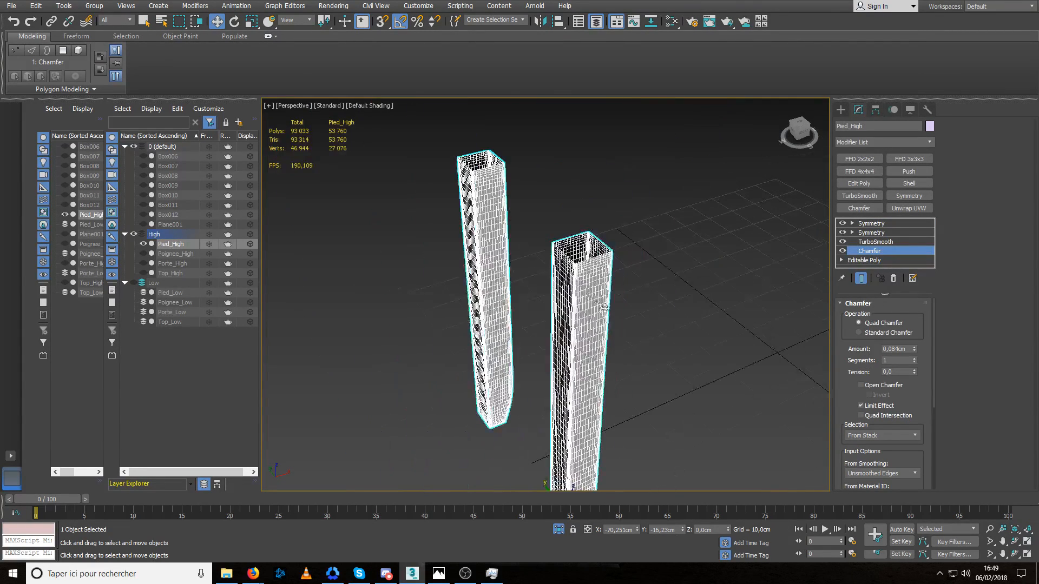
alt+middle_drag(598, 304, 570, 294)
click(571, 294)
scroll(506, 295, up, 5)
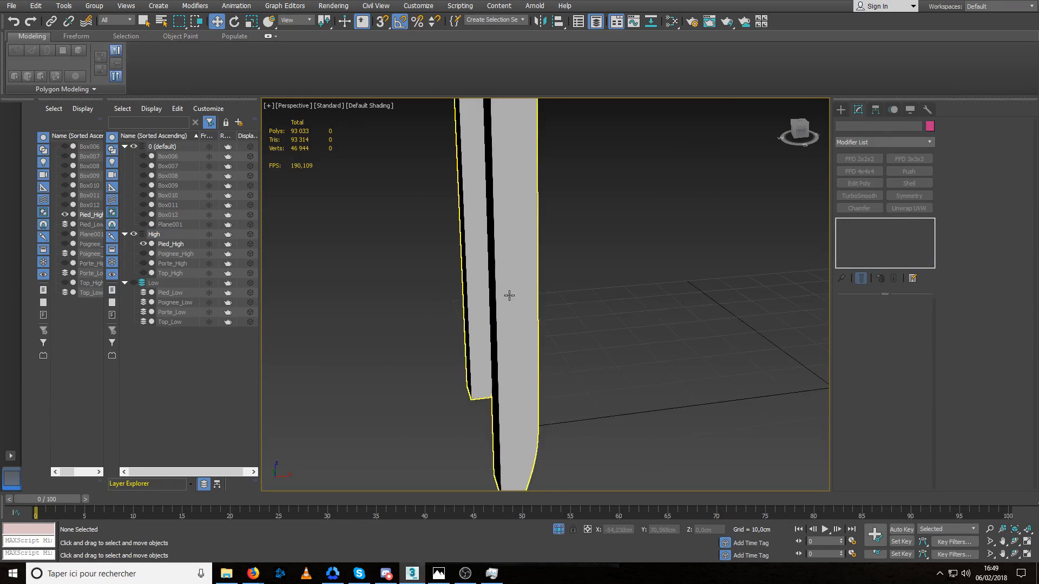
scroll(510, 302, down, 2)
scroll(516, 304, down, 2)
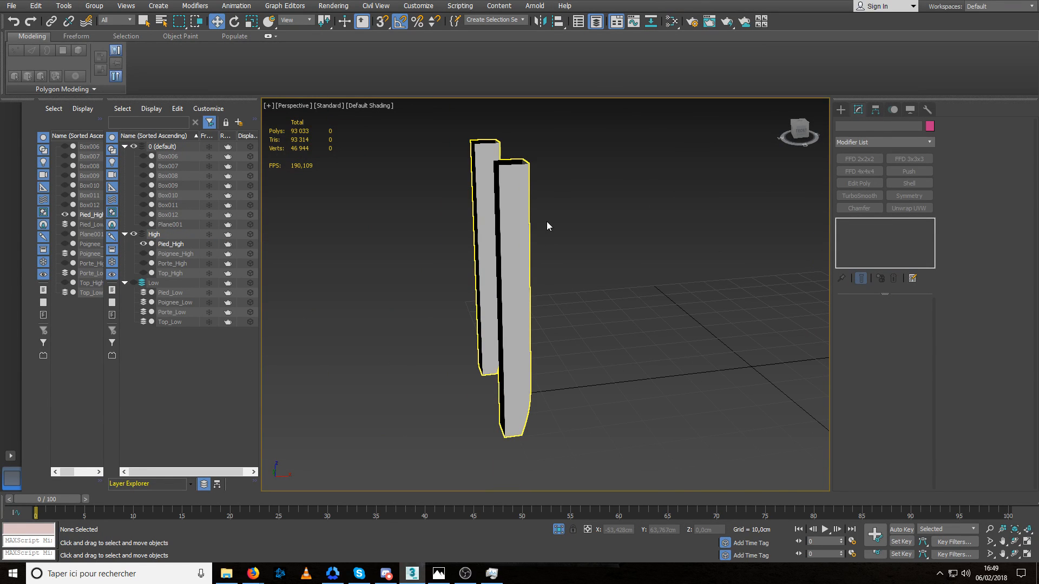
key(alt+q)
Examine the high-poly leg's rounded bottom corner and edges, and how the legs fit with the whole cabinet.
scroll(534, 440, up, 5)
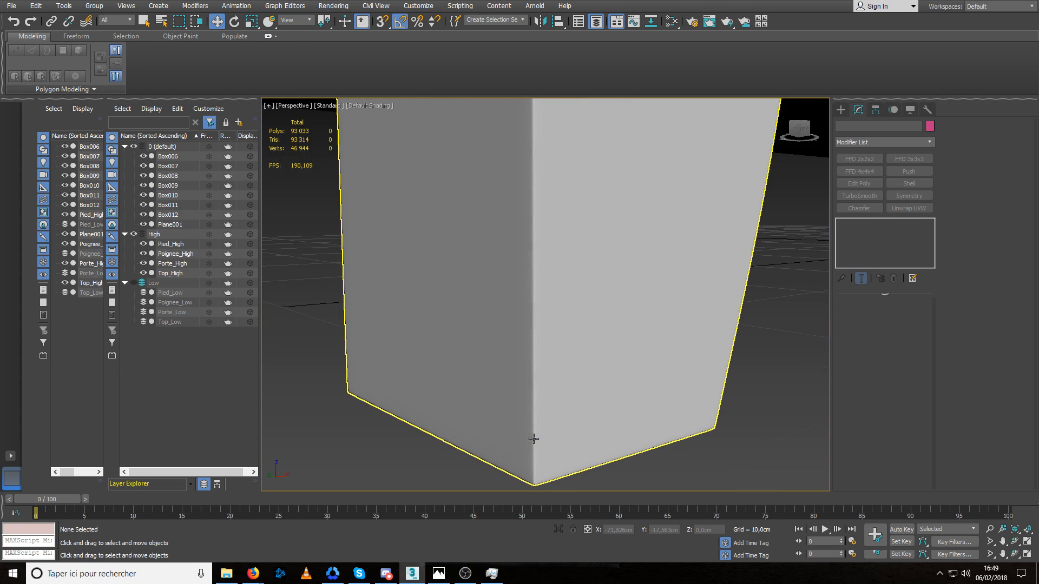
click(547, 419)
scroll(584, 406, down, 8)
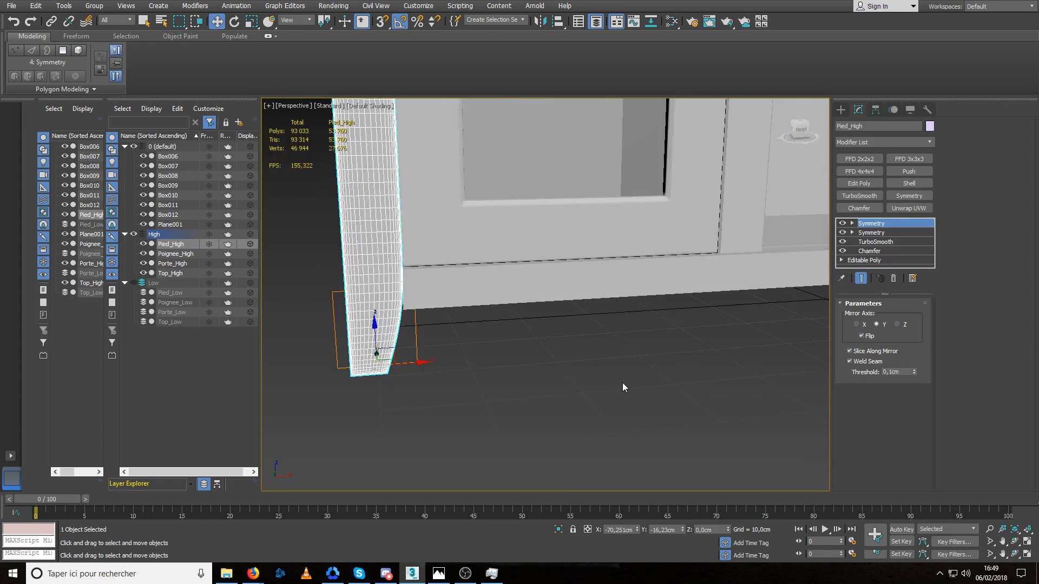
middle_drag(619, 397, 573, 451)
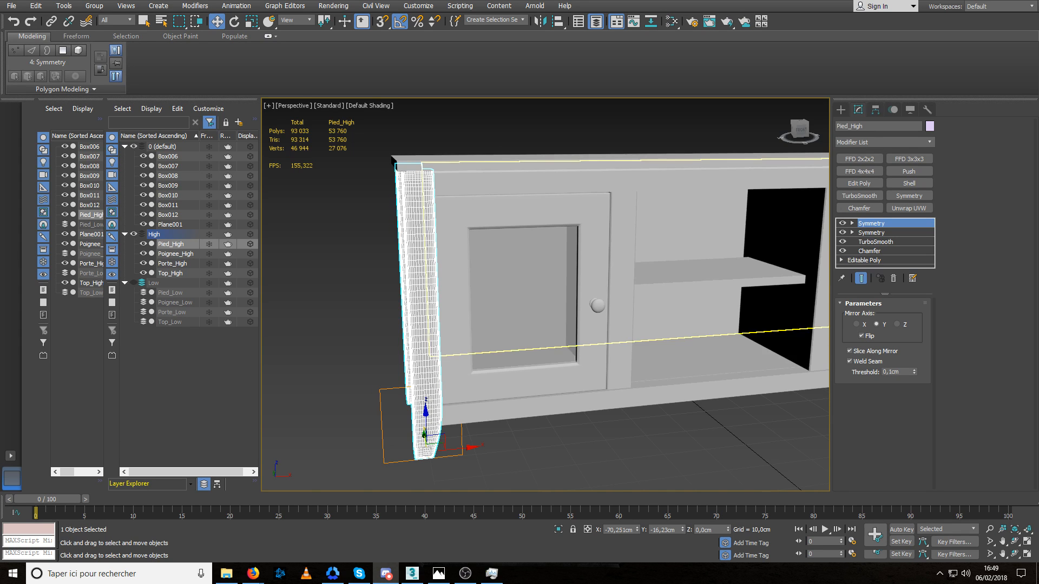
middle_drag(642, 232, 509, 271)
scroll(590, 245, down, 3)
click(580, 368)
scroll(502, 267, up, 3)
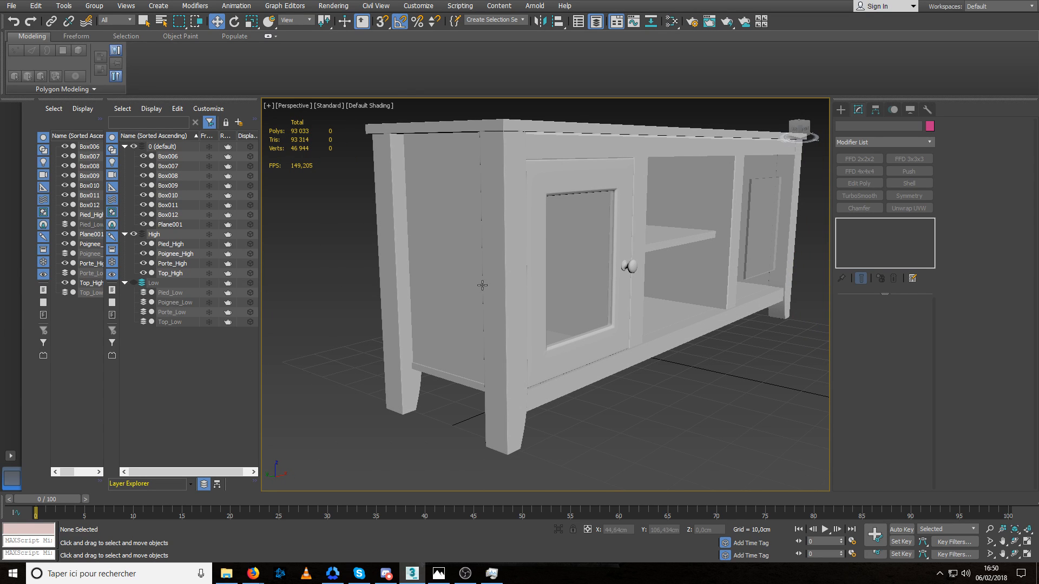
click(512, 303)
alt+middle_drag(535, 293, 523, 307)
click(585, 388)
Switch the perspective viewport from Standard to High Quality rendering and view the cabinet's front.
middle_drag(575, 279, 559, 303)
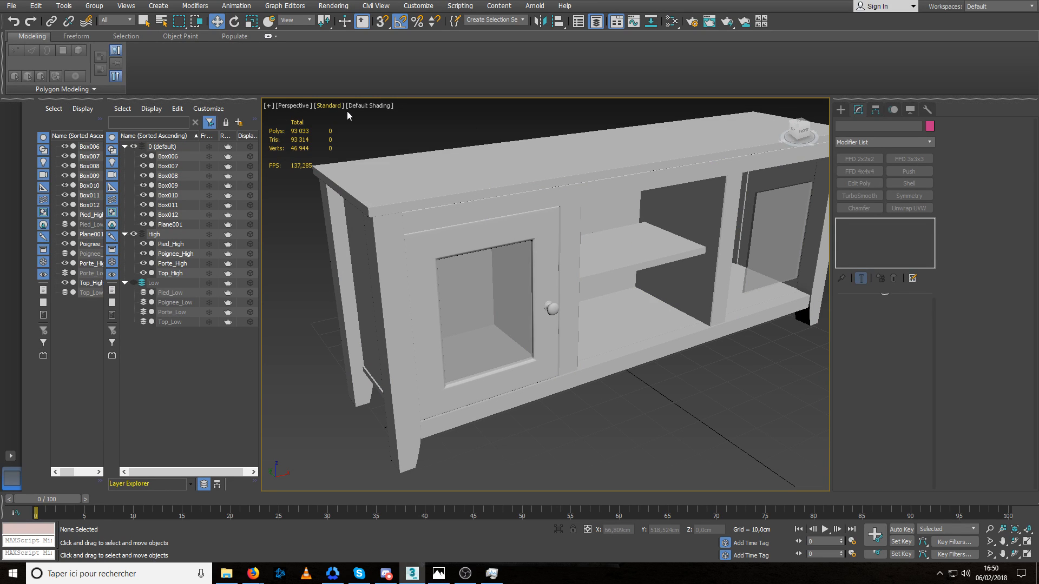
mouse_move(521, 248)
alt+middle_down()
mouse_move(482, 262)
mouse_move(504, 264)
alt+middle_up()
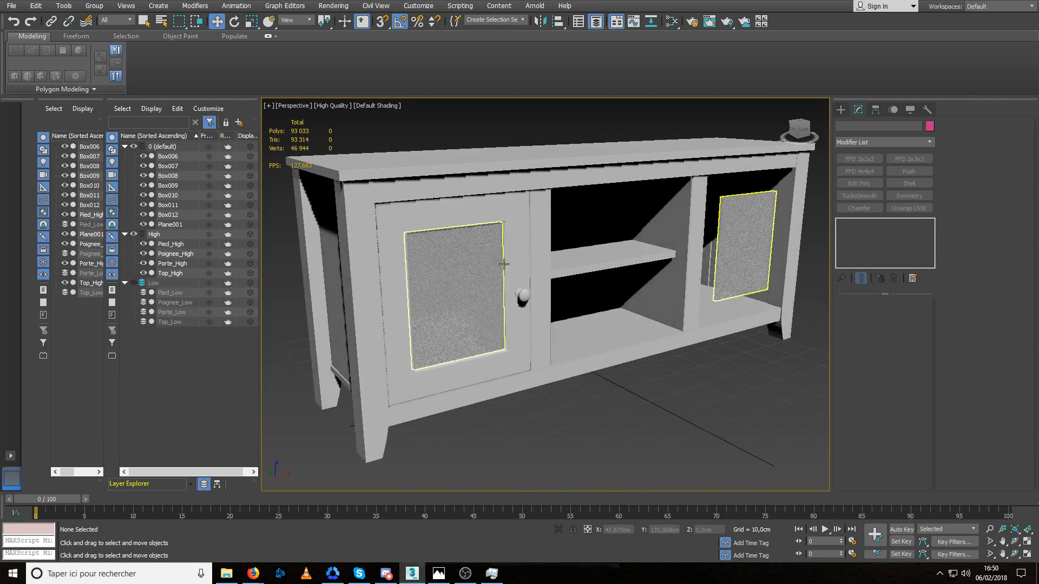
alt+middle_drag(676, 352, 635, 381)
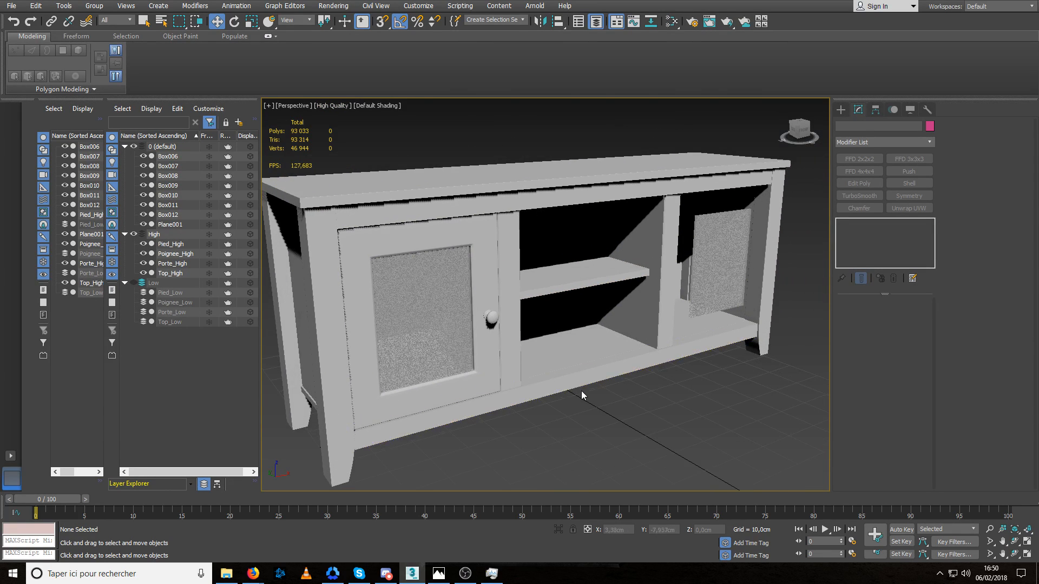
Return the viewport to Standard rendering, and swap the visible layers by hiding High and showing Low.
scroll(581, 392, up, 3)
scroll(581, 392, down, 4)
mouse_move(579, 400)
middle_down()
mouse_move(604, 400)
mouse_move(590, 402)
middle_up()
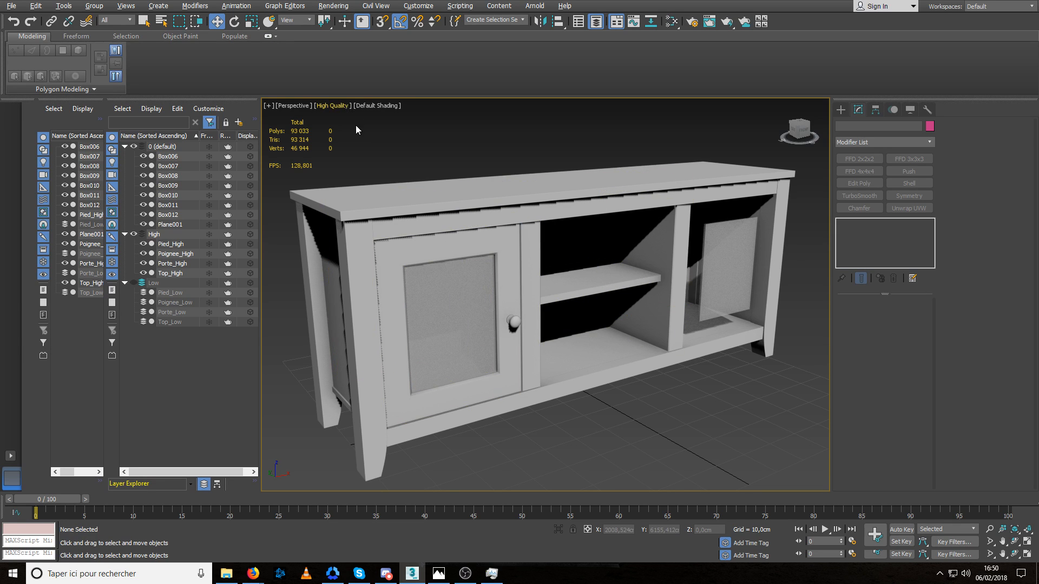
click(133, 234)
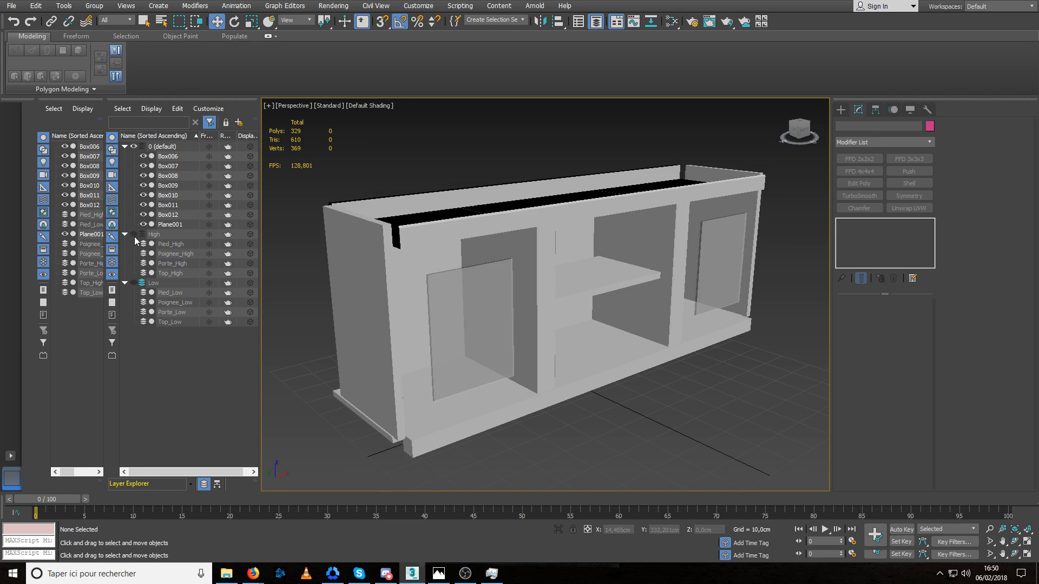
click(134, 283)
Examine the low-poly legs and the whole cabinet from the front, the side and near floor level.
click(383, 275)
alt+middle_drag(445, 341, 413, 343)
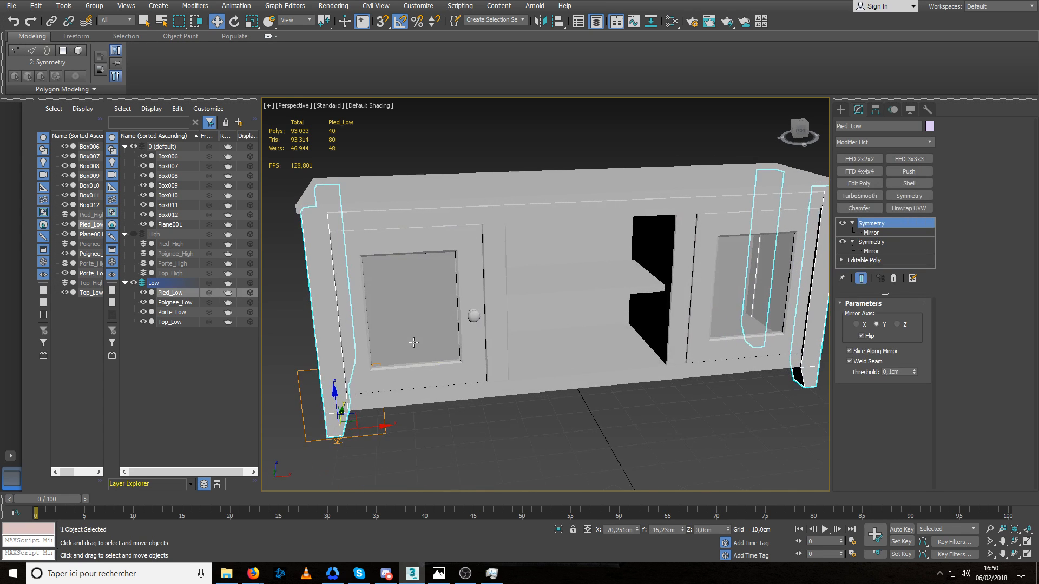
middle_drag(507, 326, 469, 330)
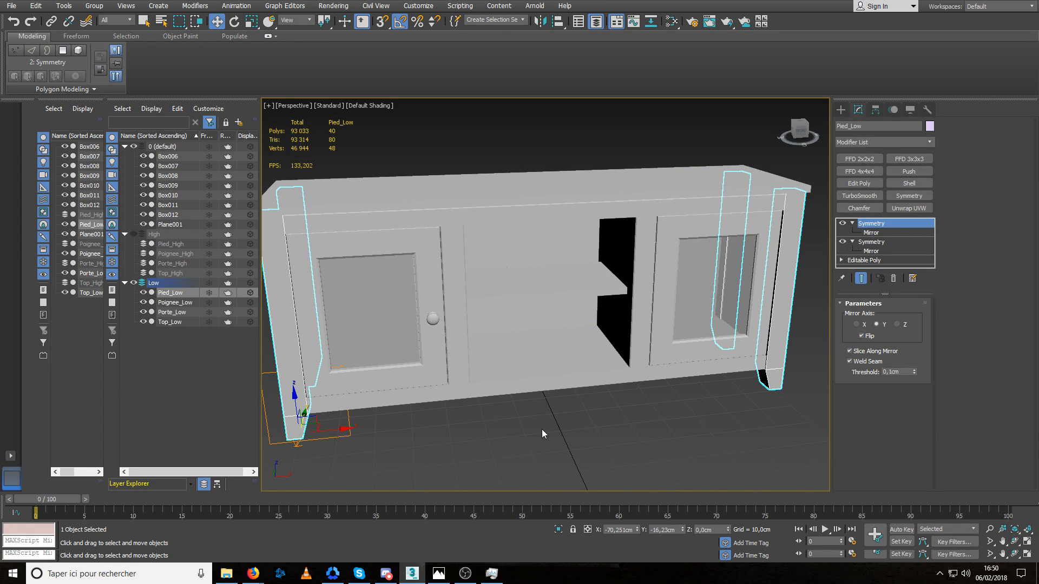
scroll(556, 435, down, 1)
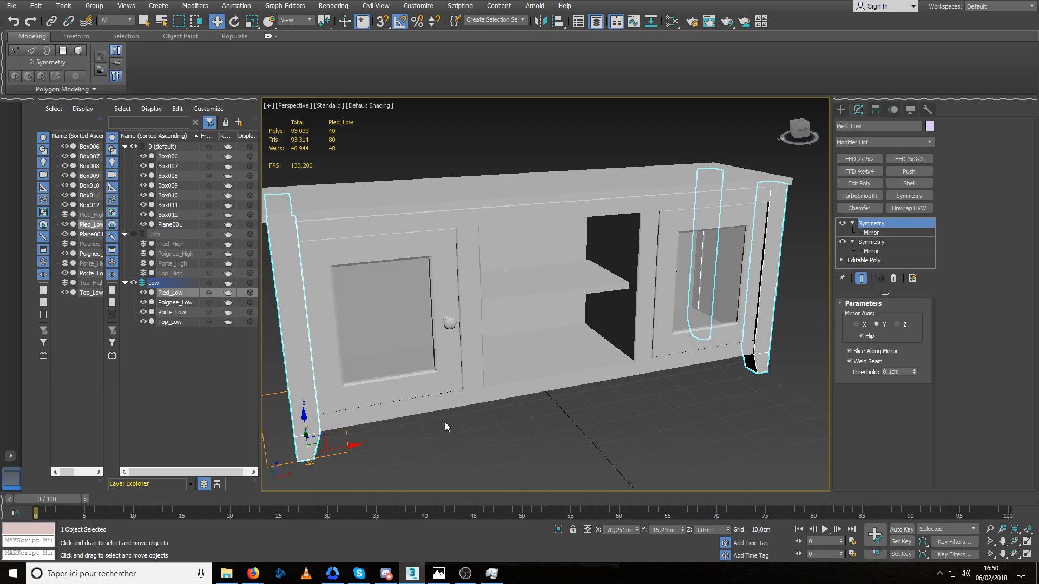
scroll(535, 450, down, 3)
alt+middle_drag(535, 450, 570, 416)
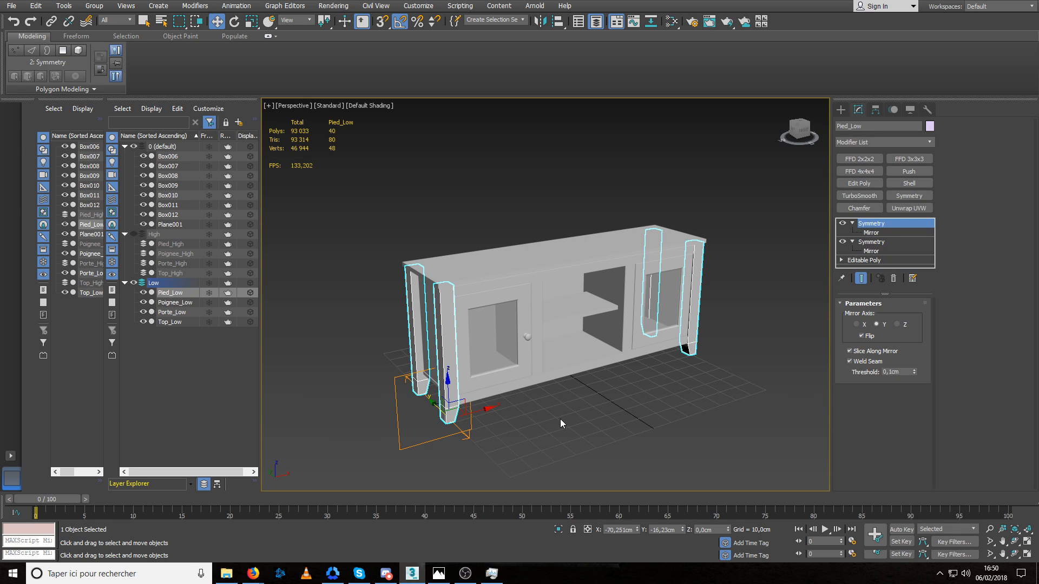
click(568, 401)
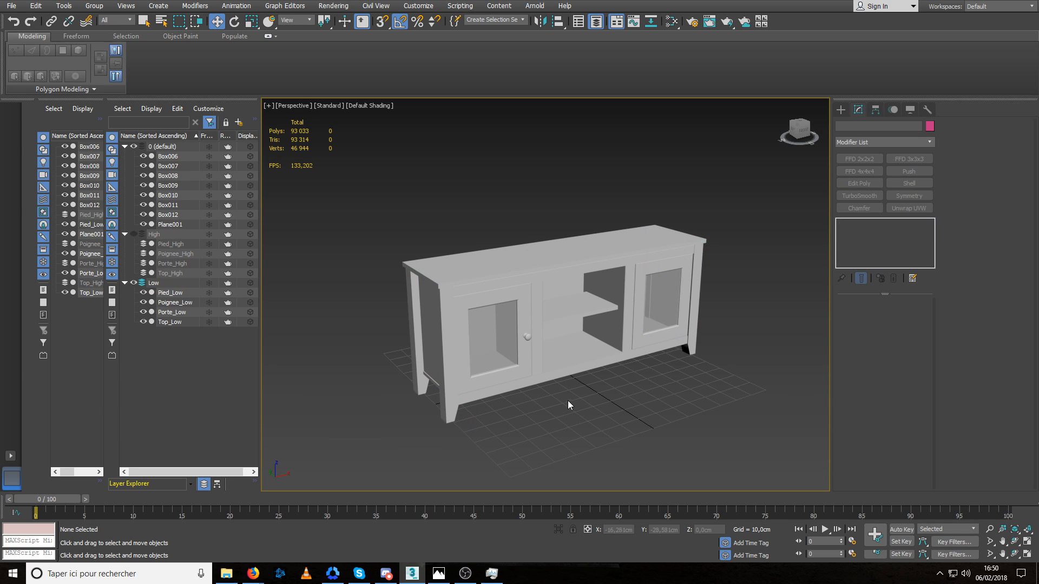
alt+middle_drag(550, 401, 561, 373)
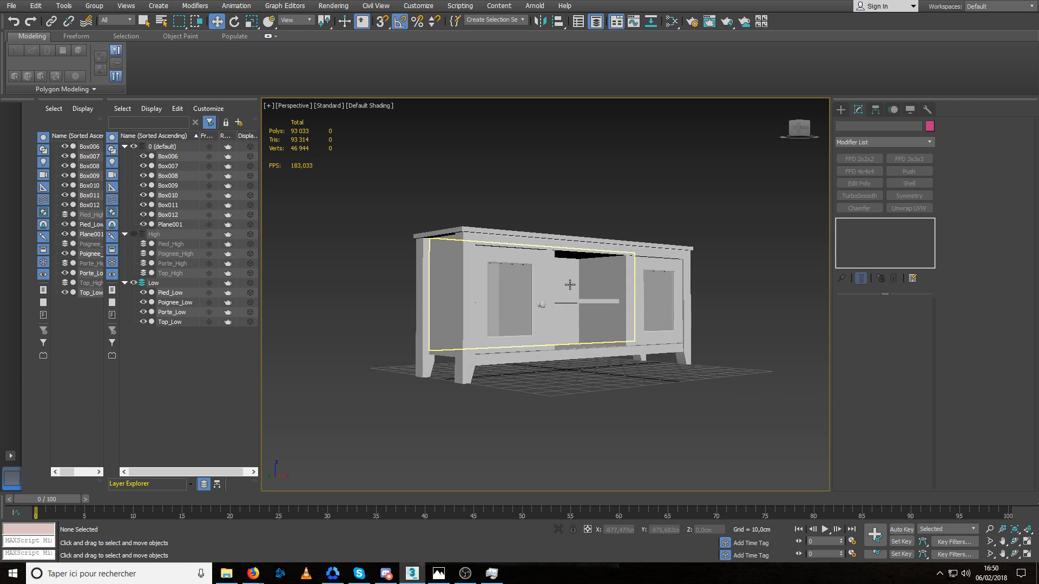
Copy the middle compartment's shelf along X into the left door compartment, at X about -45,7 cm.
scroll(576, 304, up, 3)
scroll(576, 305, up, 5)
click(577, 294)
alt+middle_drag(577, 294, 518, 340)
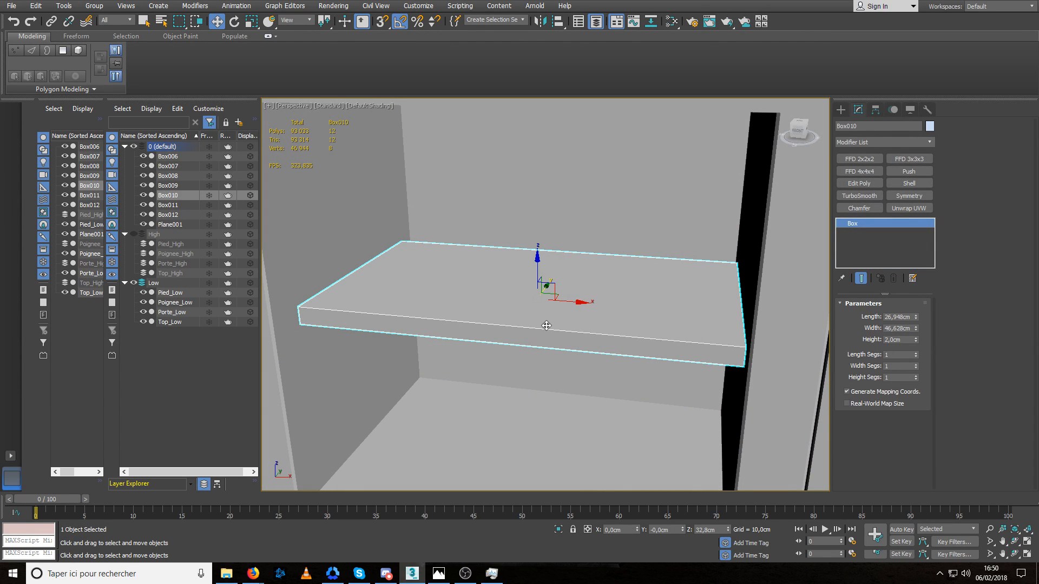
scroll(536, 327, down, 6)
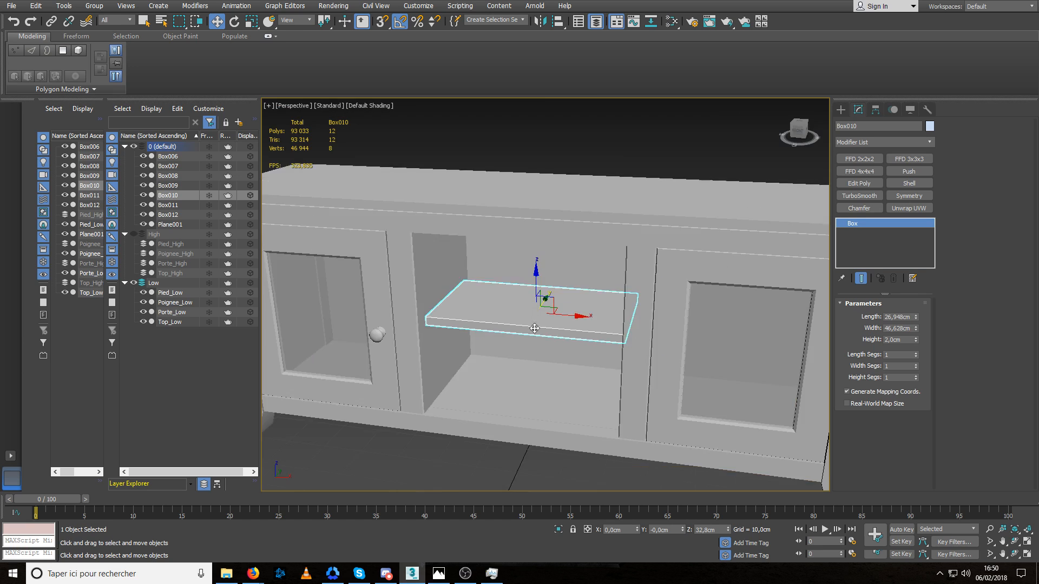
alt+middle_drag(536, 326, 463, 336)
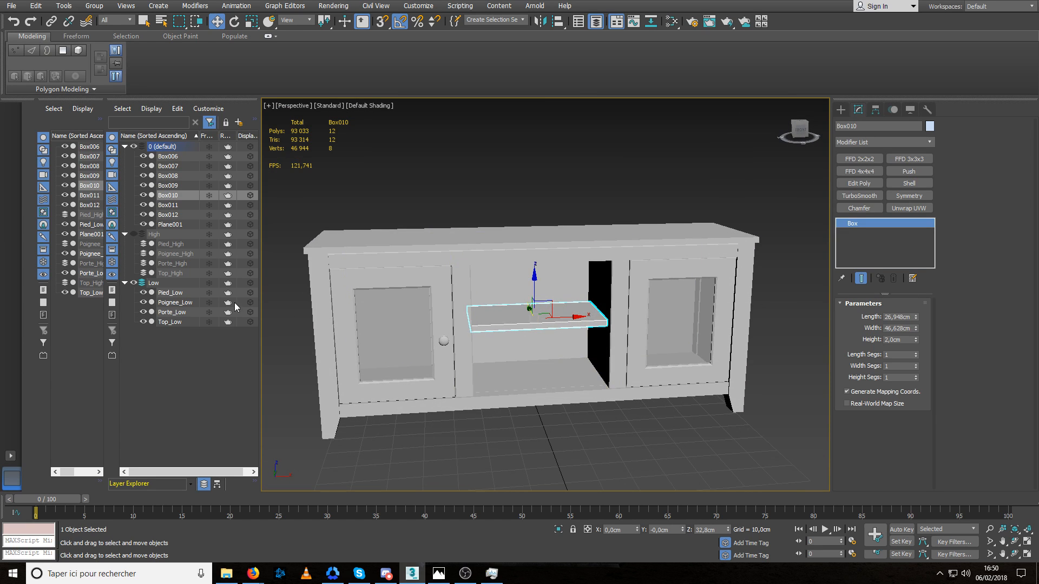
click(144, 313)
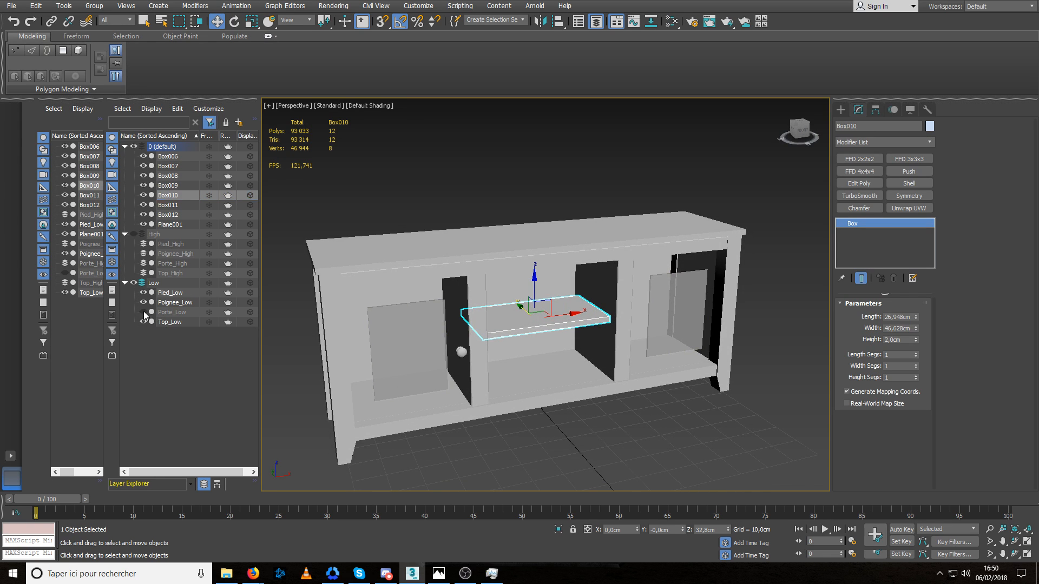
click(143, 313)
scroll(563, 318, up, 4)
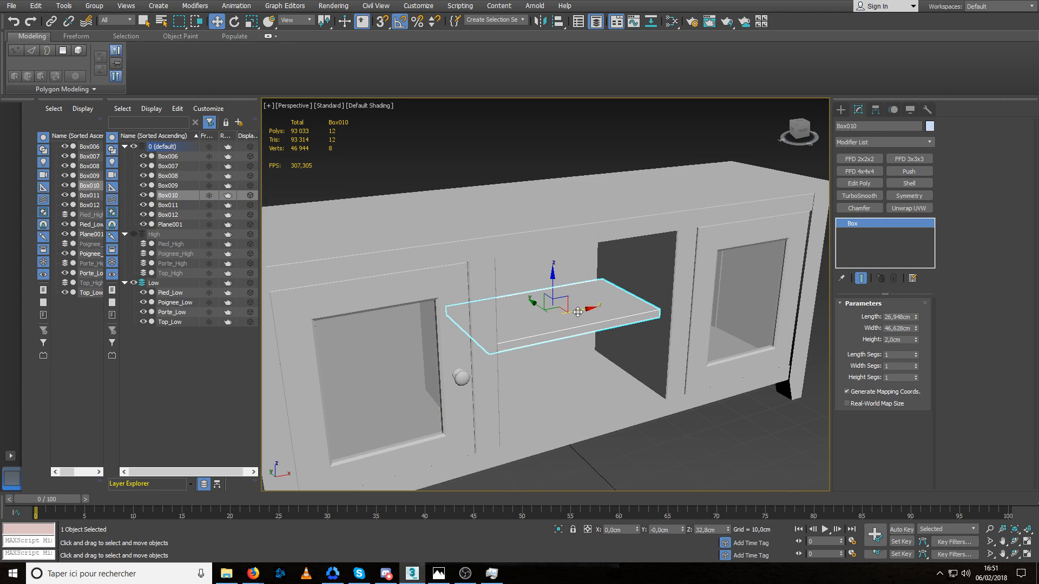
shift+drag(578, 312, 395, 347)
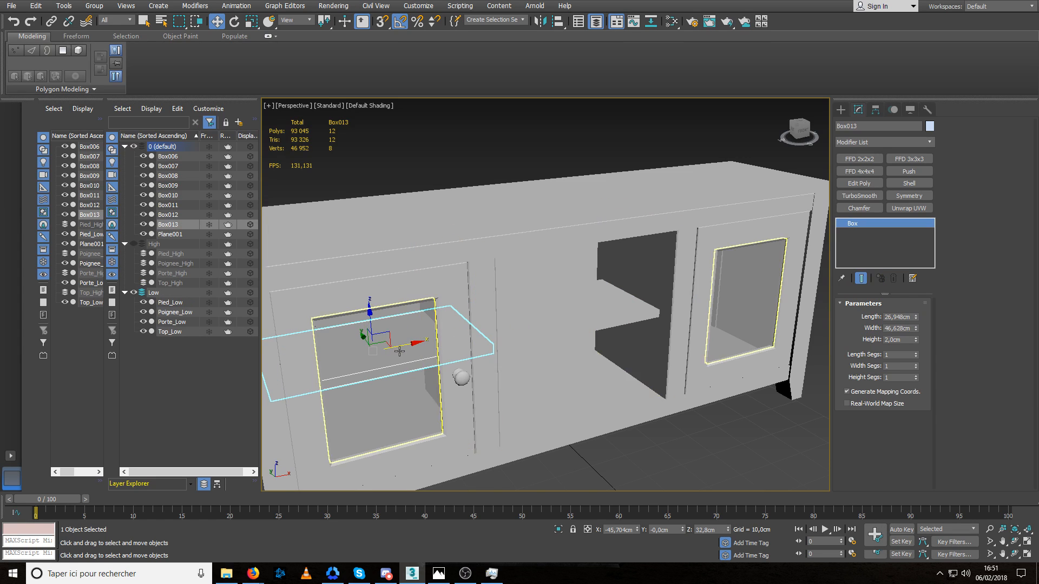
Narrow the copied shelf to about 30,8 cm wide and move it along X to about -48,9 cm.
scroll(519, 325, up, 5)
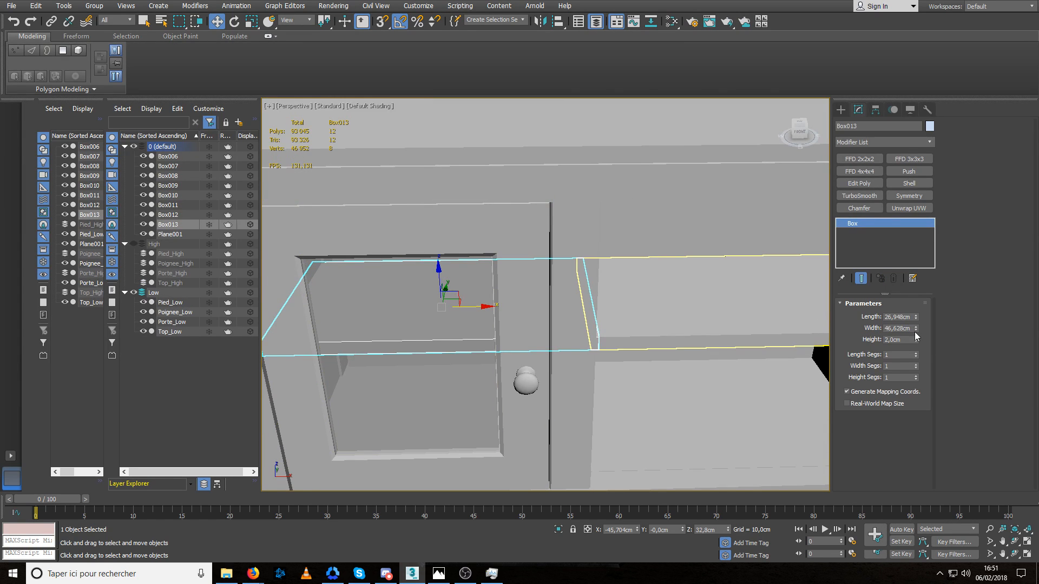
drag(916, 328, 920, 351)
middle_drag(439, 353, 462, 330)
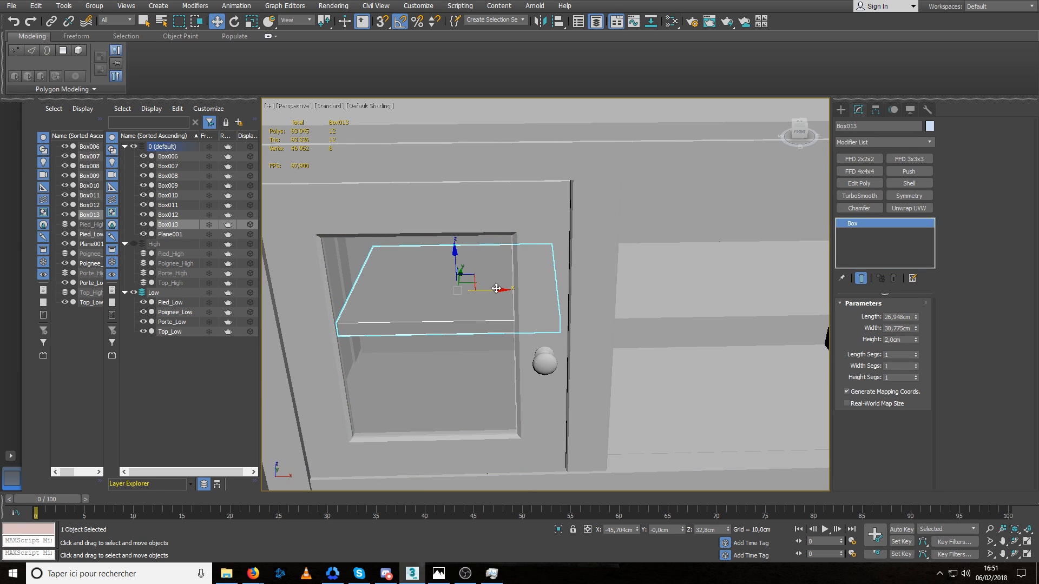
drag(495, 289, 472, 291)
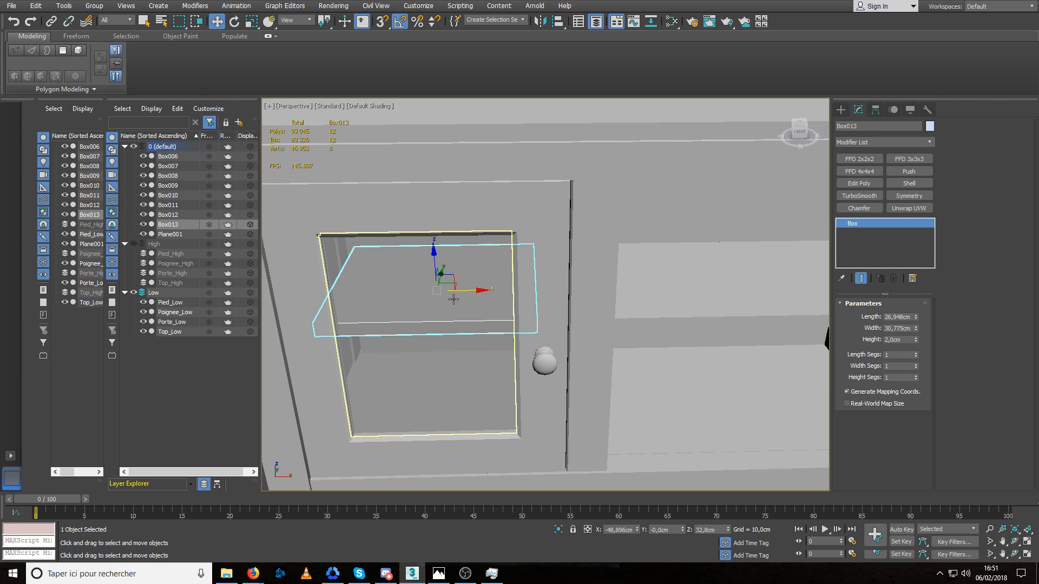
Hide Porte_Low and, in the front view, widen the copied shelf to 36,622 cm and center it at X -48,066 cm.
click(144, 323)
key(f)
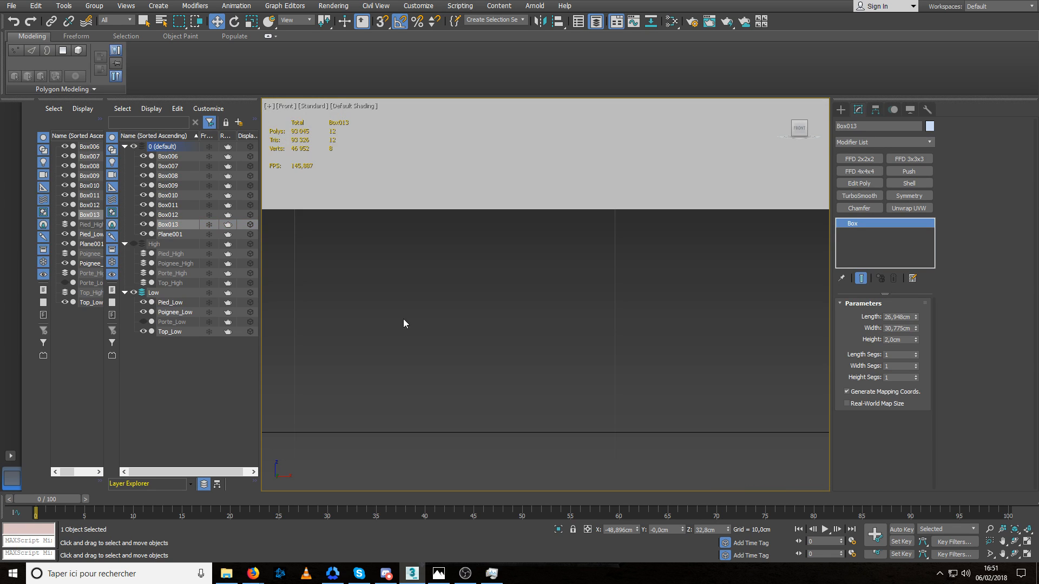
scroll(444, 339, down, 12)
scroll(413, 311, up, 8)
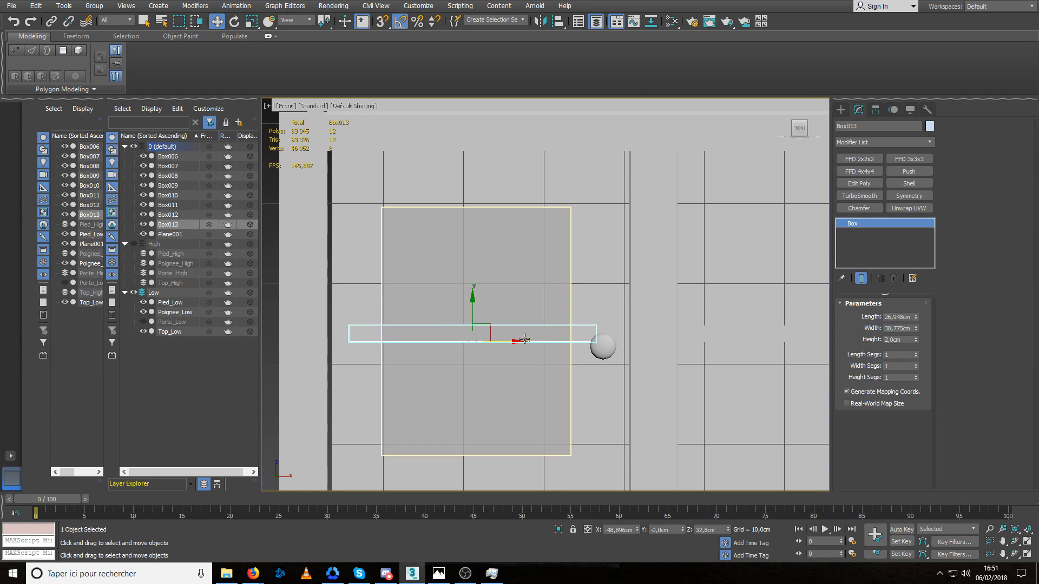
drag(525, 339, 529, 340)
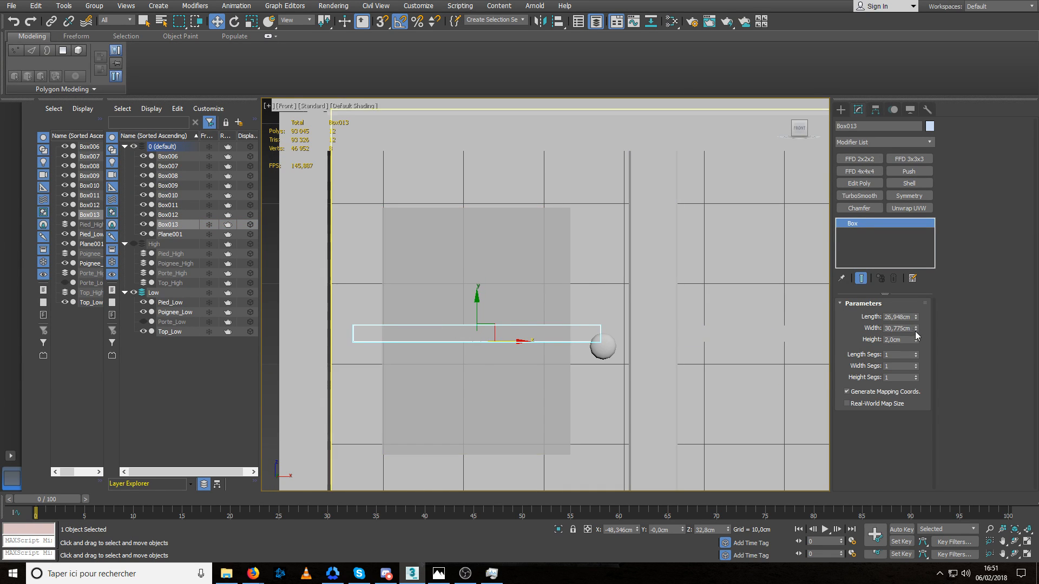
drag(916, 328, 917, 317)
drag(513, 343, 515, 343)
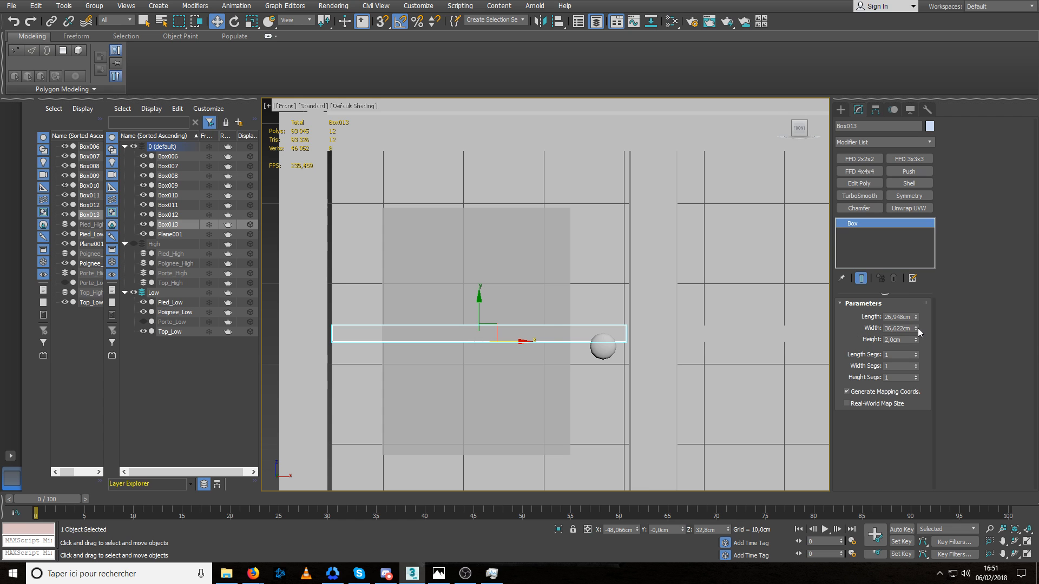
Widen the copied shelf to 37,838 cm and move it to X -48,683 cm, checking the fit in perspective.
drag(916, 328, 916, 319)
middle_drag(450, 332, 512, 355)
key(p)
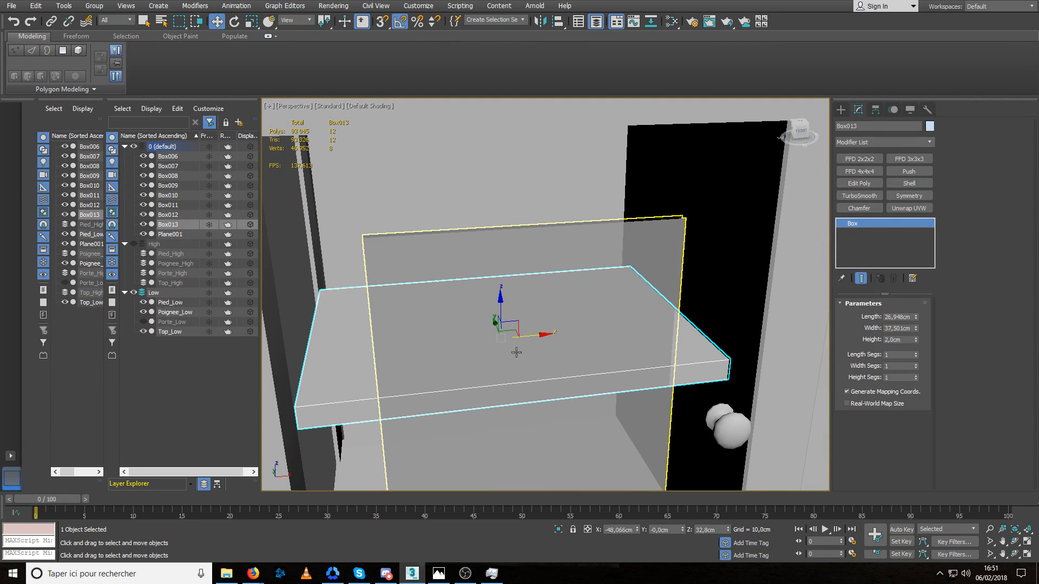
drag(534, 335, 531, 336)
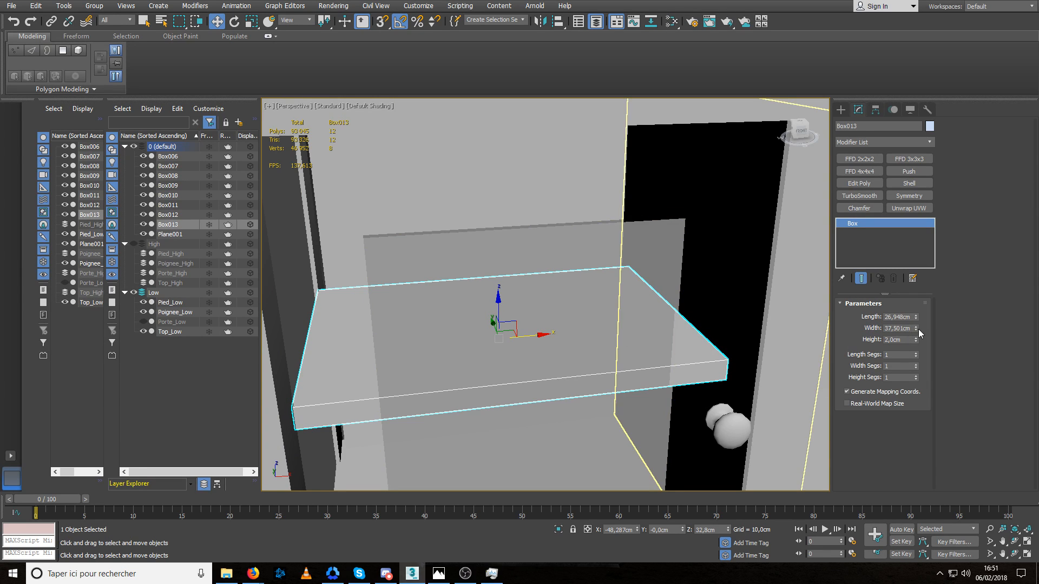
drag(916, 328, 918, 324)
drag(531, 335, 528, 336)
Move the copied shelf along Y to 0,729 cm and convert it to an Editable Poly.
alt+middle_drag(524, 339, 477, 348)
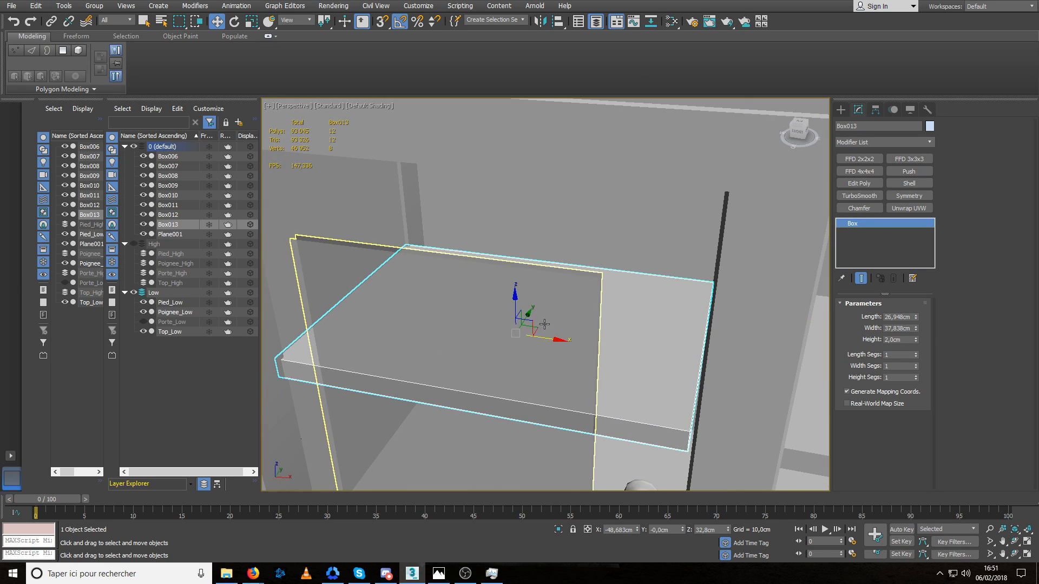
drag(533, 312, 528, 313)
alt+middle_drag(482, 334, 504, 338)
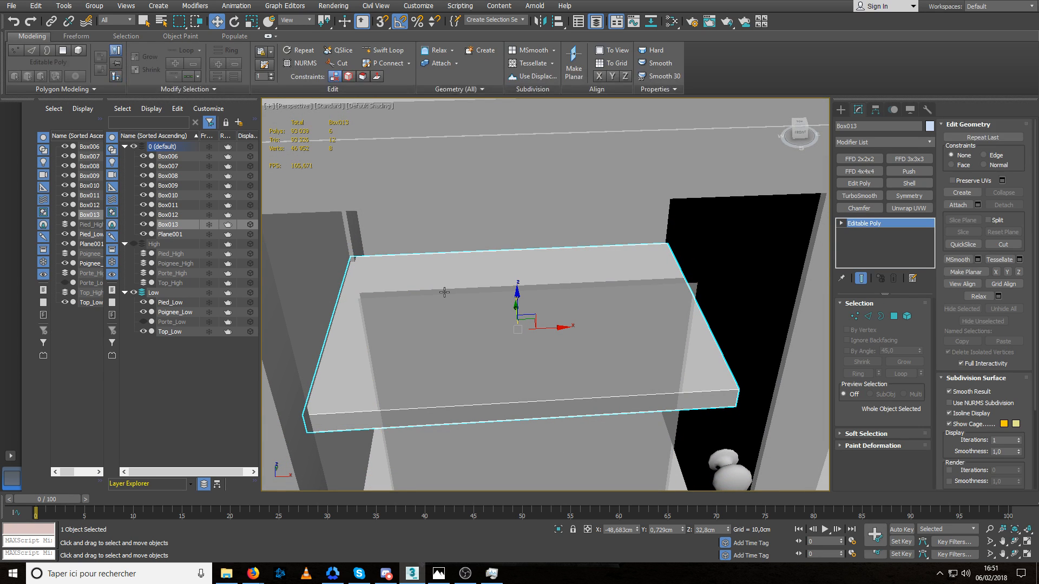
Select the copied shelf's two rear edges and move them along Y to fit the cabinet's back.
key(2)
click(446, 250)
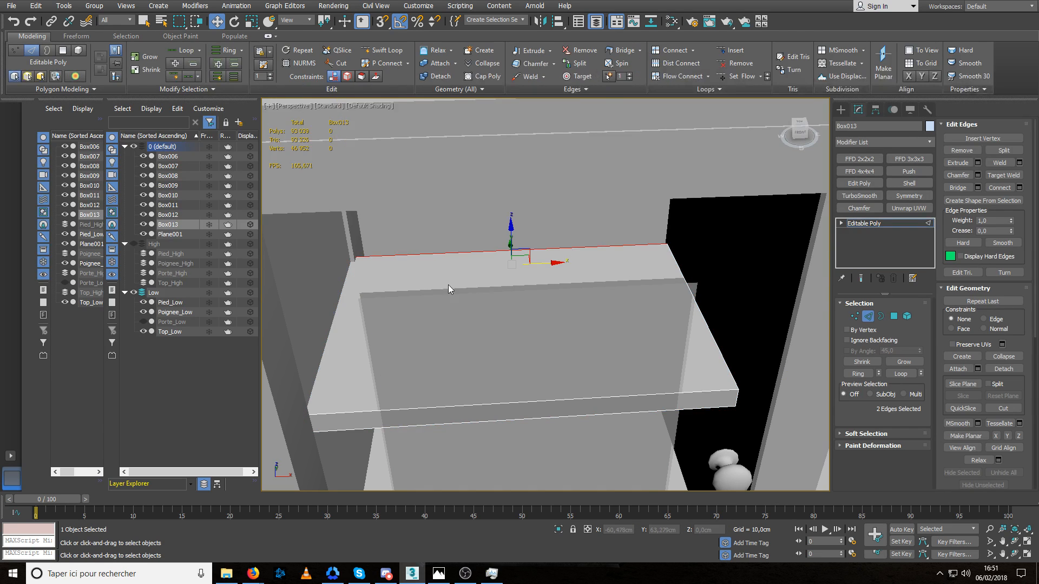
alt+middle_drag(511, 262, 493, 246)
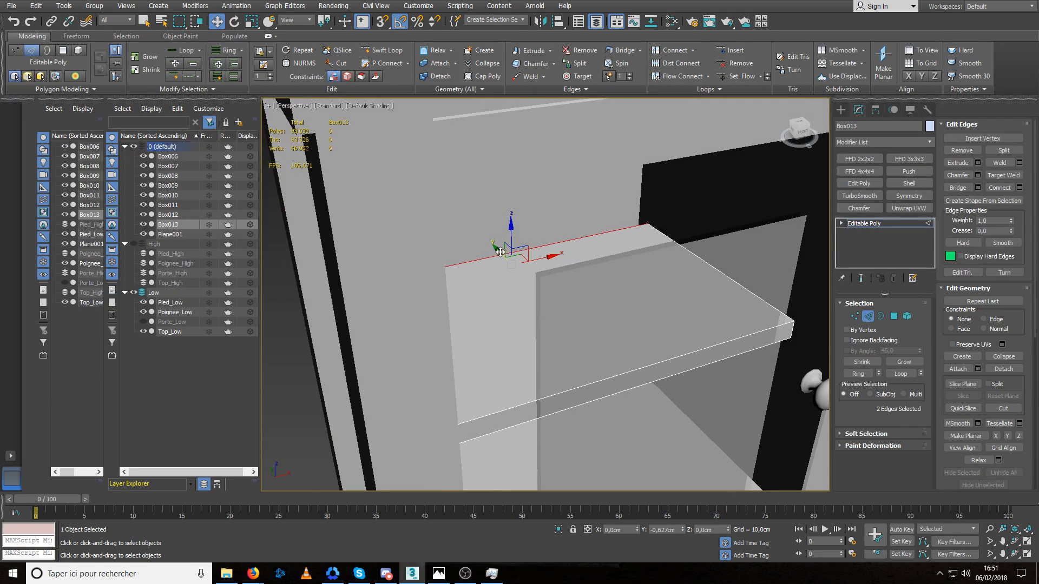
drag(491, 245, 491, 244)
alt+middle_drag(490, 245, 463, 265)
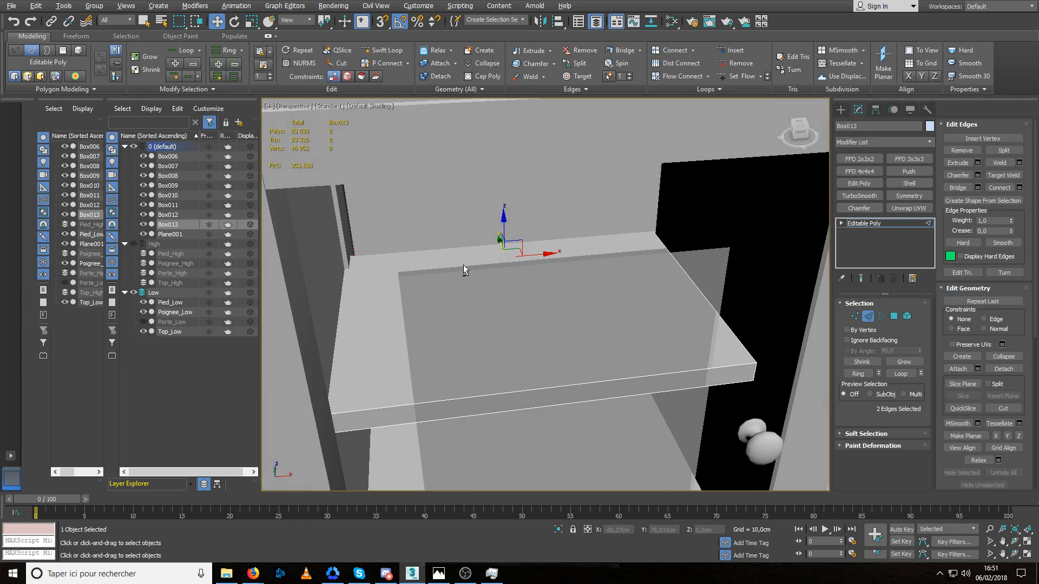
Check the shelf's rear corners, then reselect its rear edges and fine-tune their depth along Y.
scroll(414, 299, down, 5)
mouse_move(395, 322)
alt+middle_down()
mouse_move(454, 303)
mouse_move(384, 314)
alt+middle_up()
scroll(343, 284, up, 5)
click(349, 286)
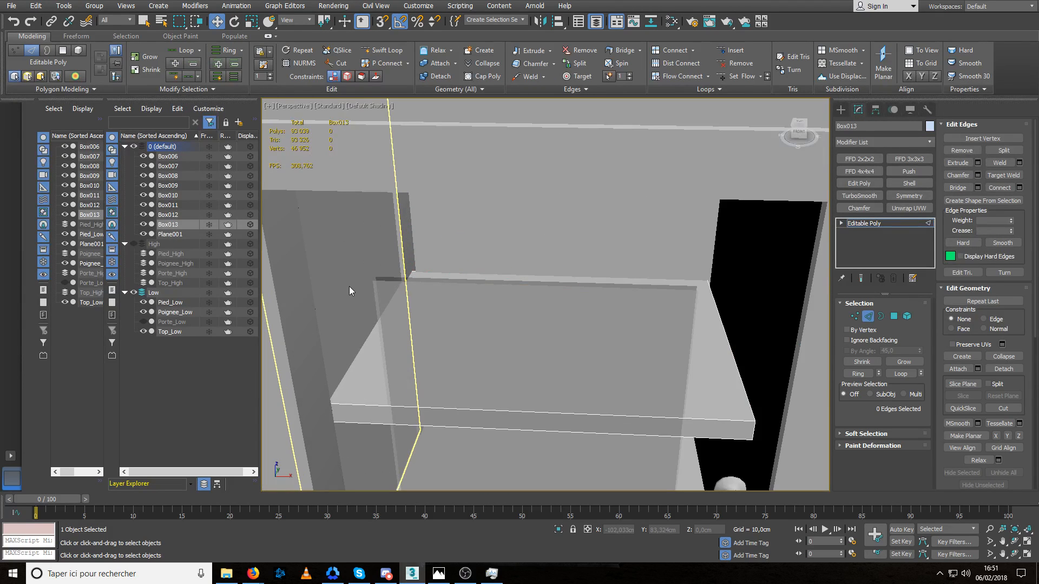
alt+middle_drag(449, 285, 527, 281)
click(456, 297)
drag(531, 270, 529, 273)
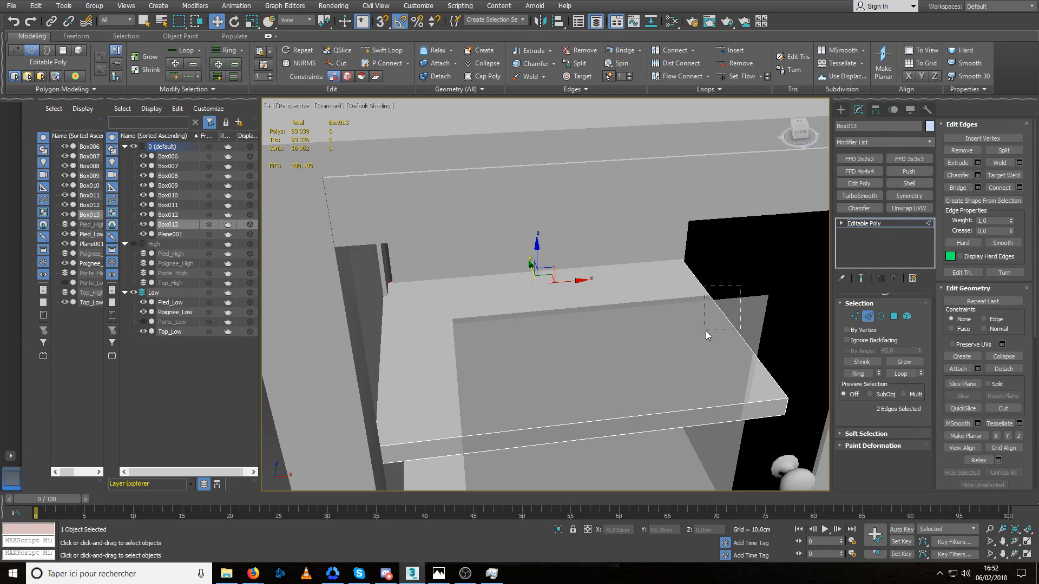
Adjust the shelf's right-side edges against the divider and nudge its two front edges along Y.
drag(706, 331, 761, 314)
alt+middle_drag(702, 358, 627, 368)
drag(494, 332, 491, 372)
alt+middle_drag(491, 371, 465, 363)
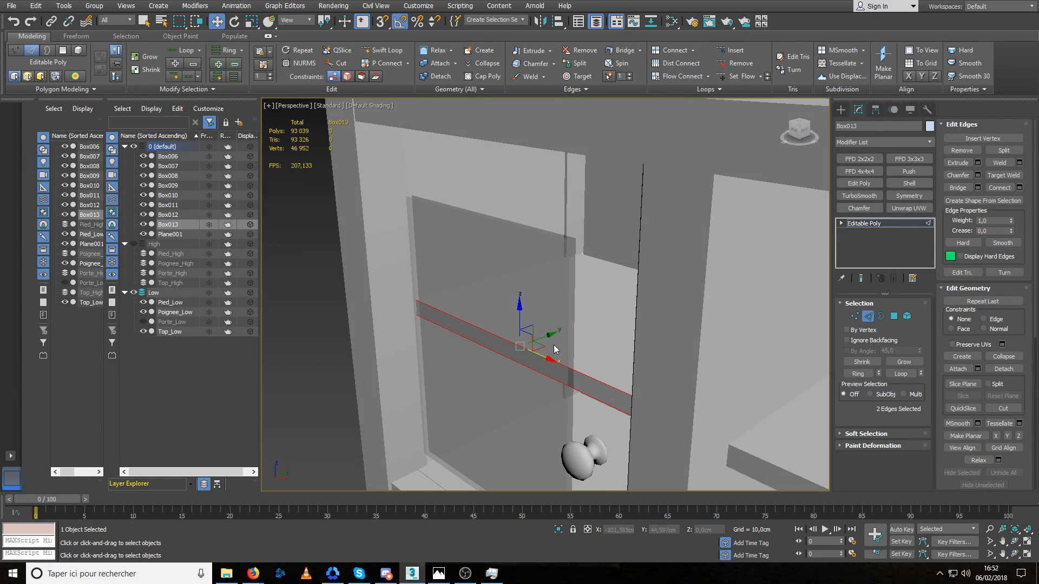
drag(544, 335, 545, 335)
Move the shelf's left-side edges about 0,41 cm along X, then leave edge editing and deselect the shelf.
scroll(511, 346, down, 5)
alt+middle_drag(476, 374, 431, 331)
scroll(456, 340, up, 5)
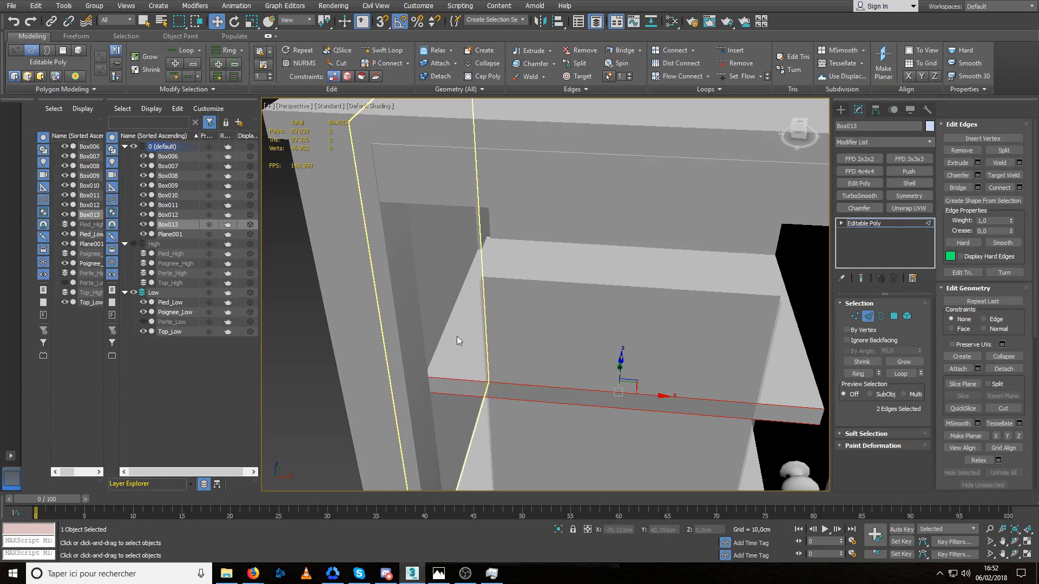
drag(382, 315, 383, 316)
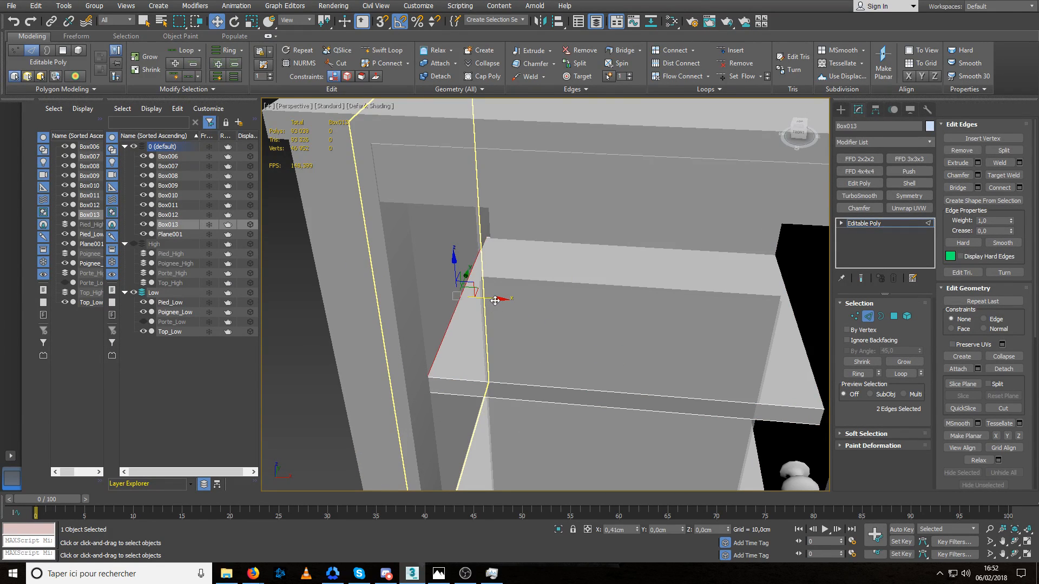
scroll(492, 301, down, 5)
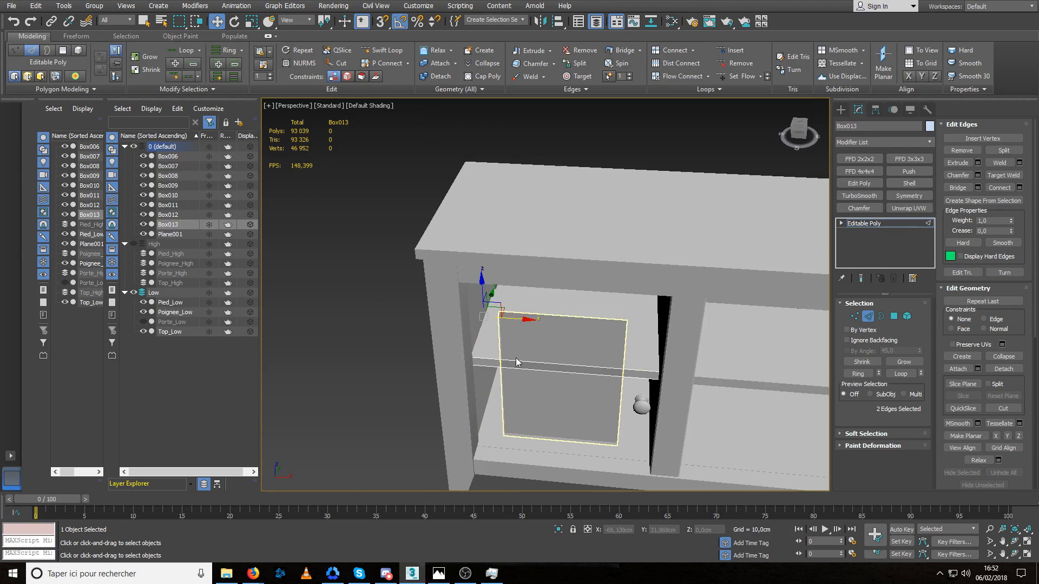
alt+middle_drag(517, 362, 526, 361)
click(868, 317)
click(757, 445)
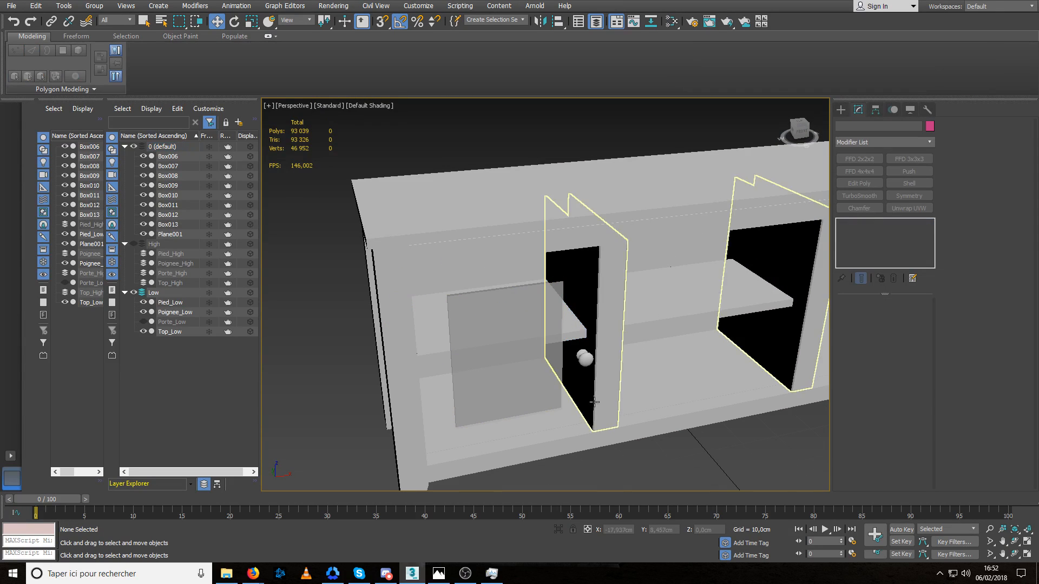
Isolate the left shelf, delete its rear face and both side faces, and return to the full cabinet.
alt+middle_drag(597, 402, 605, 382)
click(579, 341)
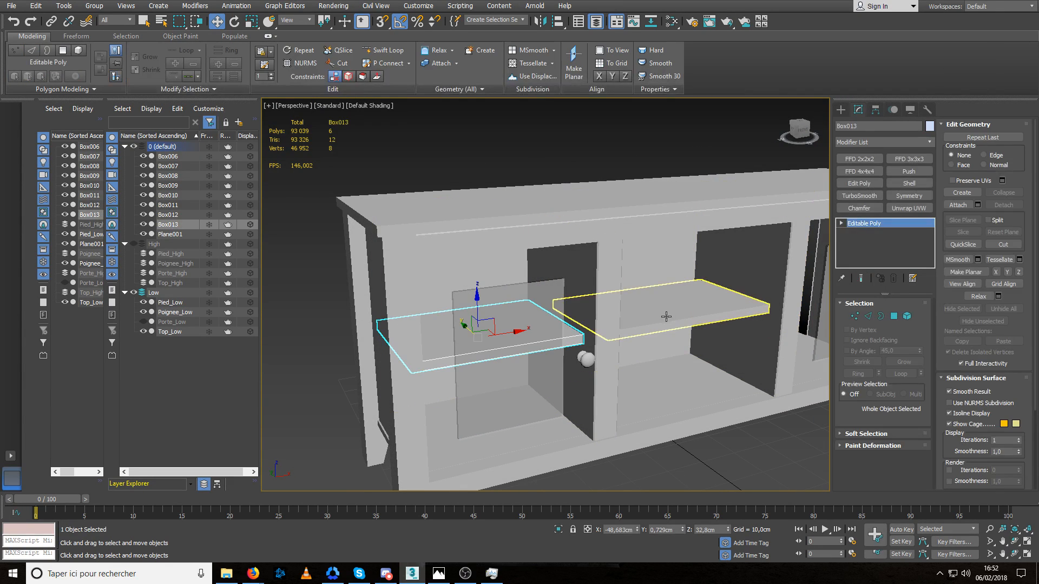
key(alt+q)
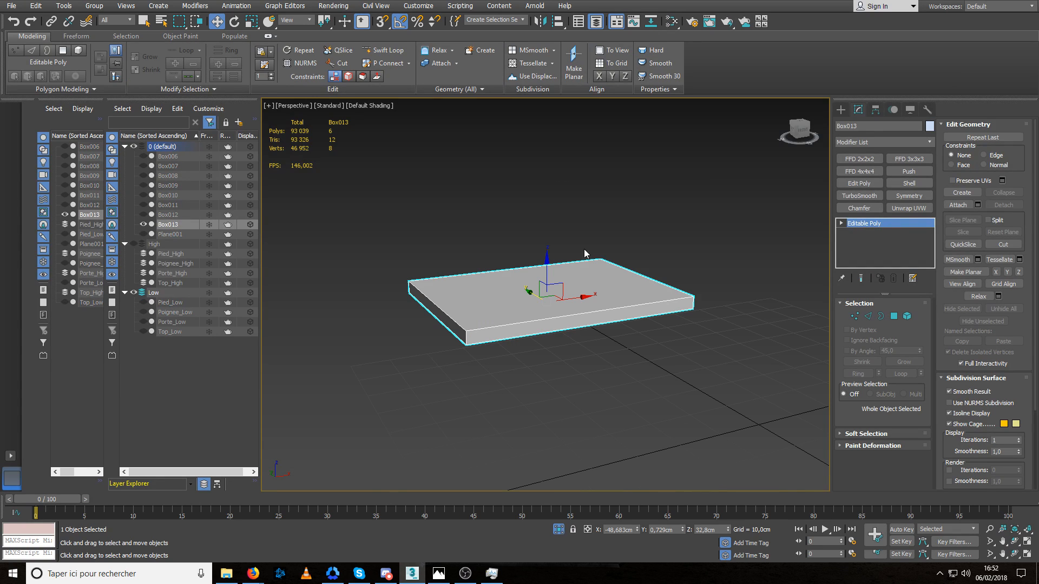
key(4)
click(457, 334)
alt+middle_drag(634, 355, 491, 355)
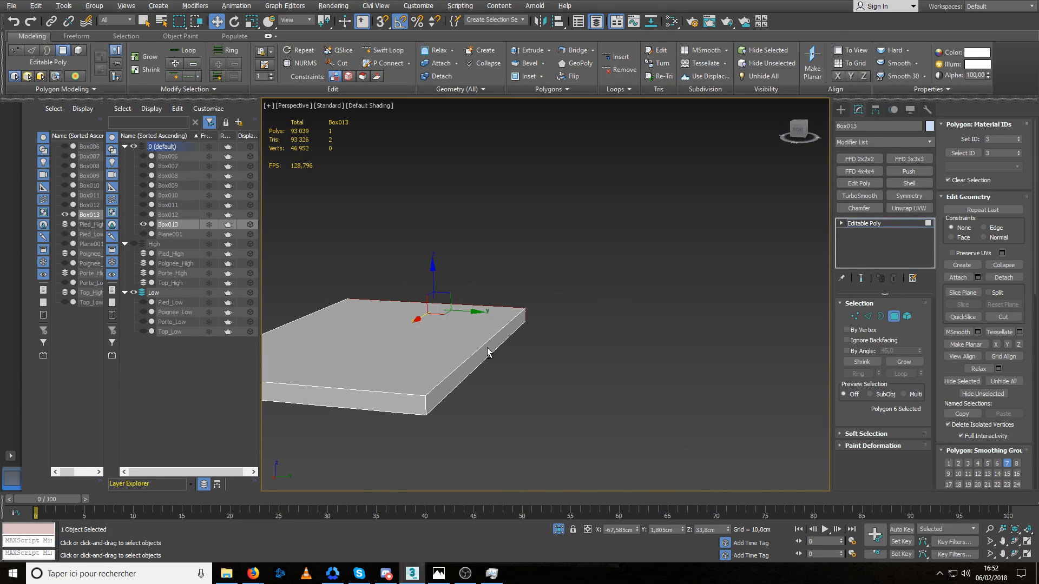
ctrl+click(467, 372)
ctrl+click(399, 401)
alt+middle_drag(365, 401, 569, 401)
key(Delete)
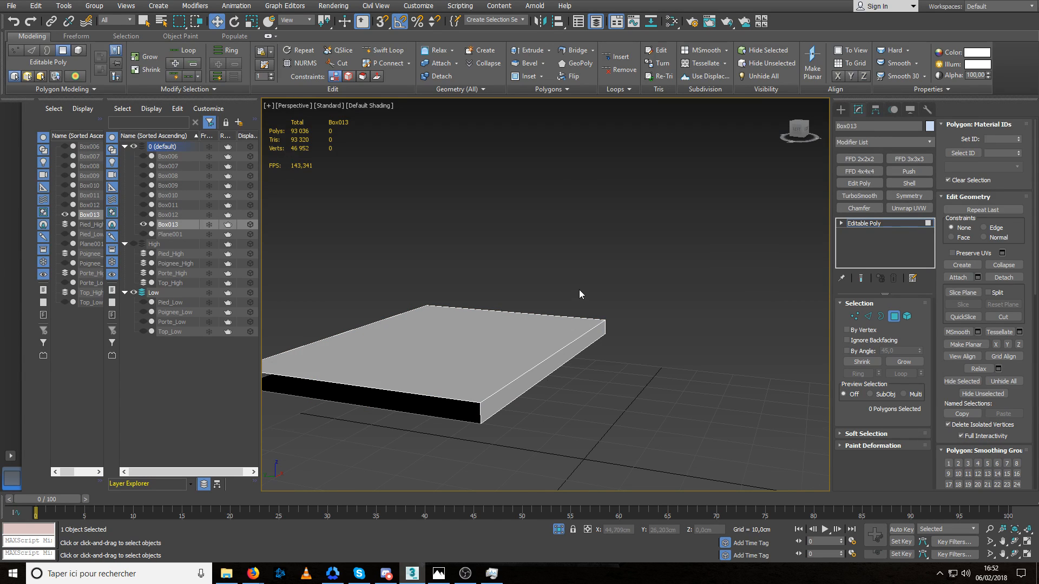
key(alt+q)
click(894, 316)
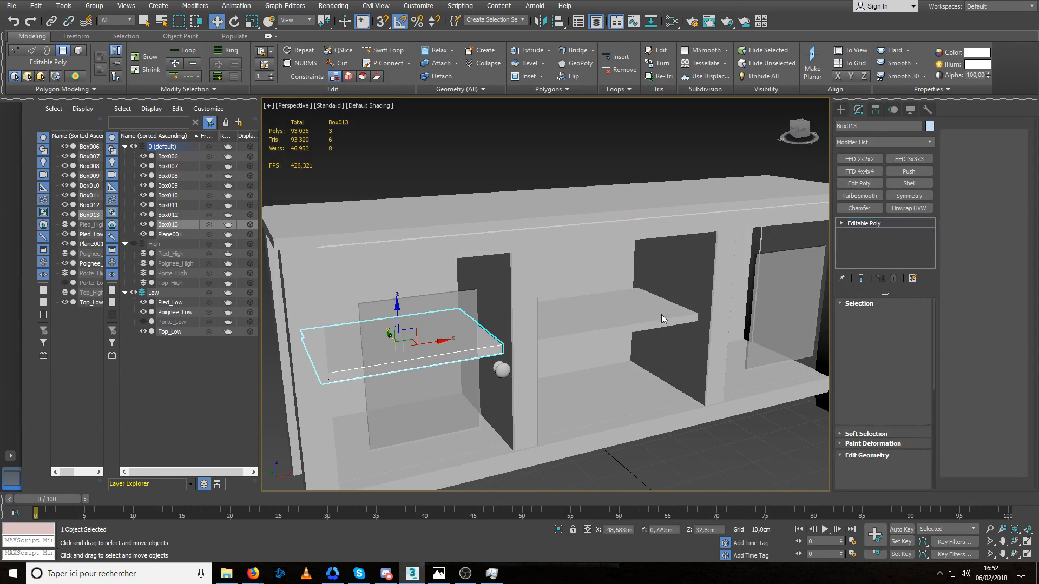
Isolate the middle shelf and convert it to an Editable Poly.
click(660, 320)
alt+middle_drag(634, 325, 605, 340)
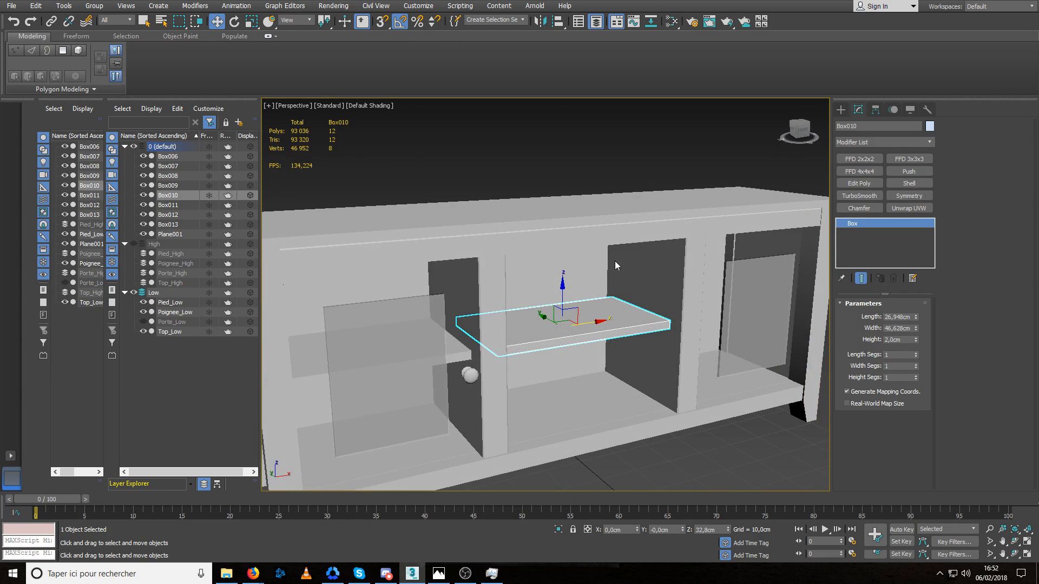
key(alt+q)
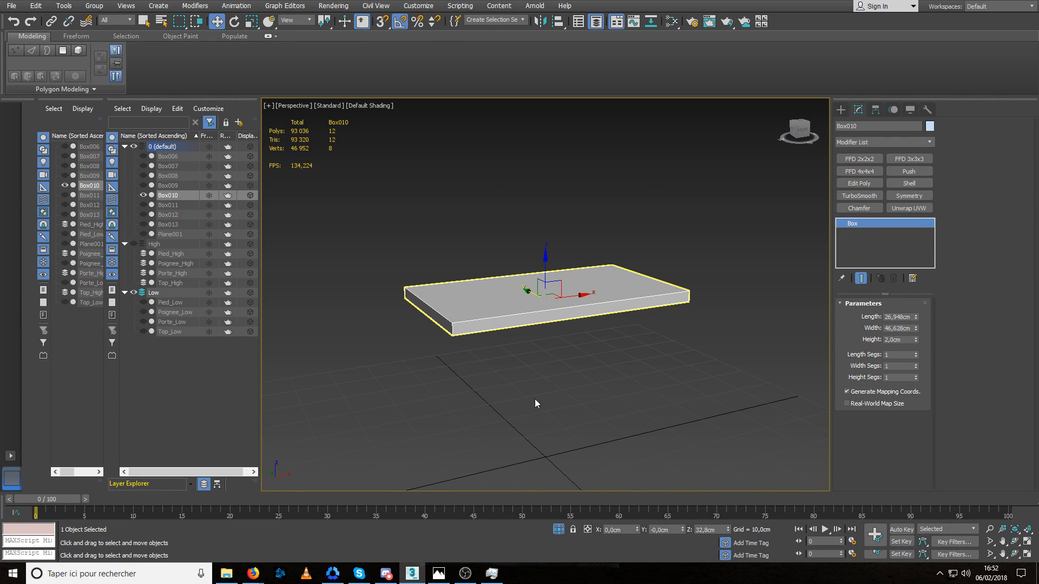
key(alt+c)
Delete the middle shelf's rear face and both side faces, then end the isolation.
key(4)
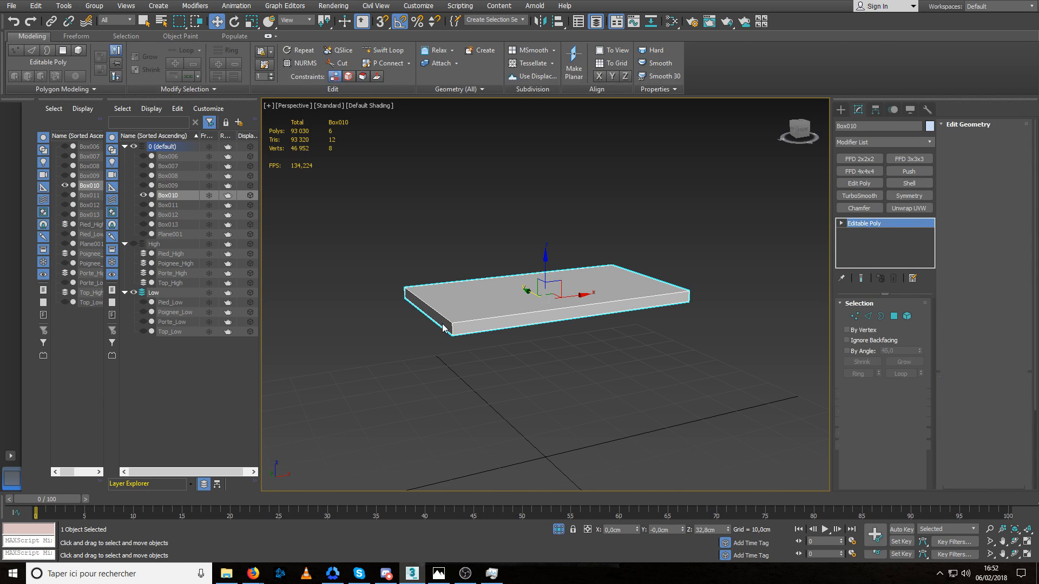
click(443, 324)
alt+middle_drag(406, 322, 587, 328)
ctrl+click(374, 340)
middle_drag(374, 340, 680, 339)
key(Delete)
alt+middle_drag(520, 325, 554, 341)
key(alt+q)
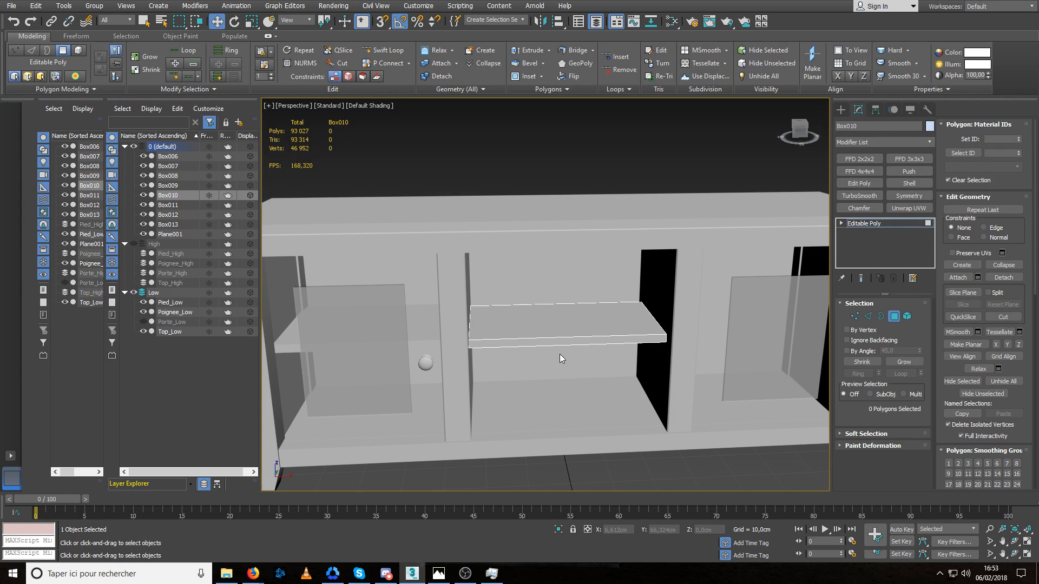
Nudge the middle shelf's left-side edges along X against the divider, check the fit and leave edge editing.
alt+middle_drag(528, 368, 496, 348)
scroll(470, 321, up, 8)
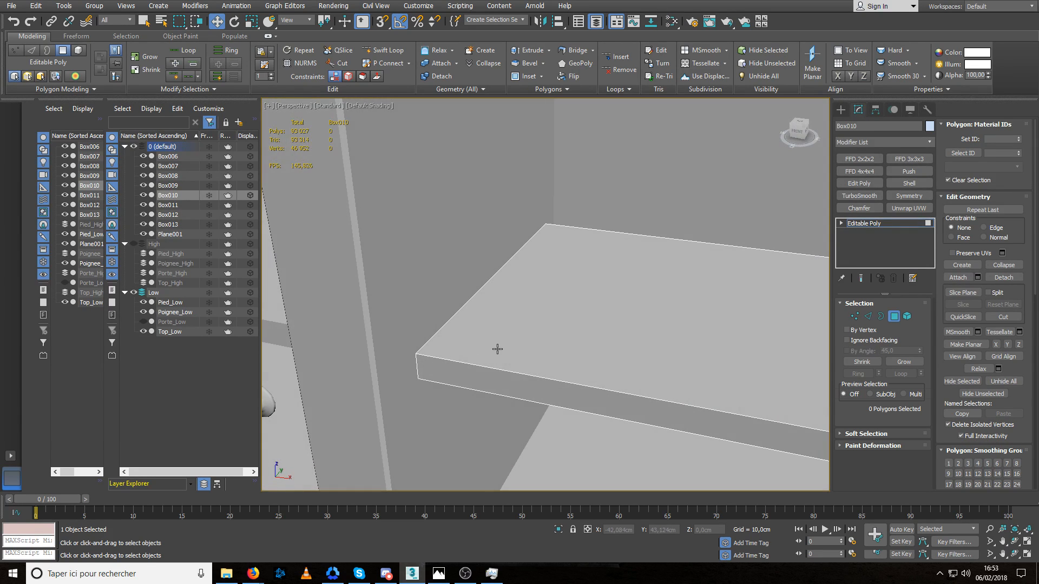
key(2)
click(454, 315)
drag(525, 302, 525, 301)
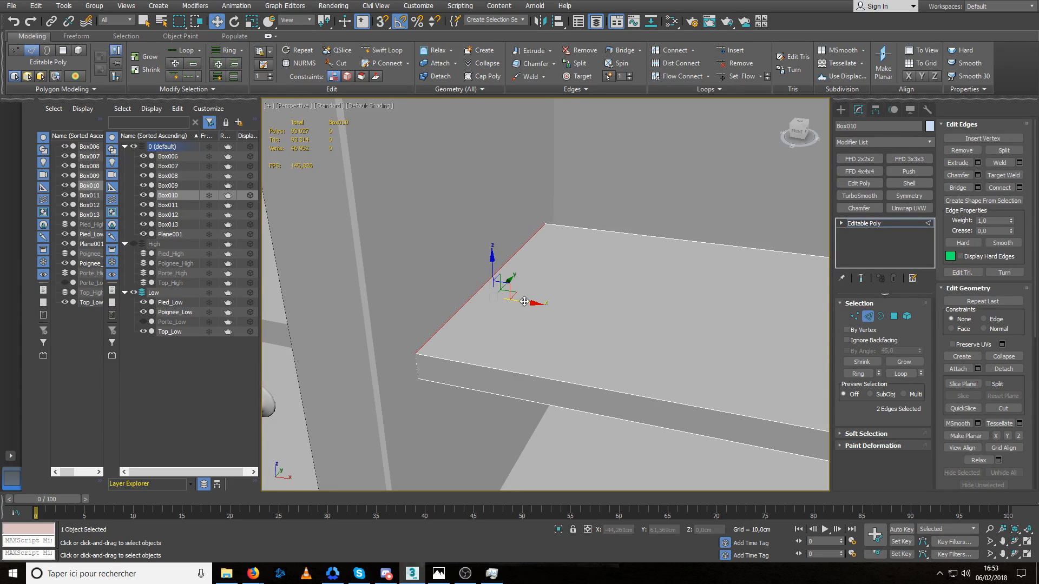
alt+middle_drag(499, 339, 517, 352)
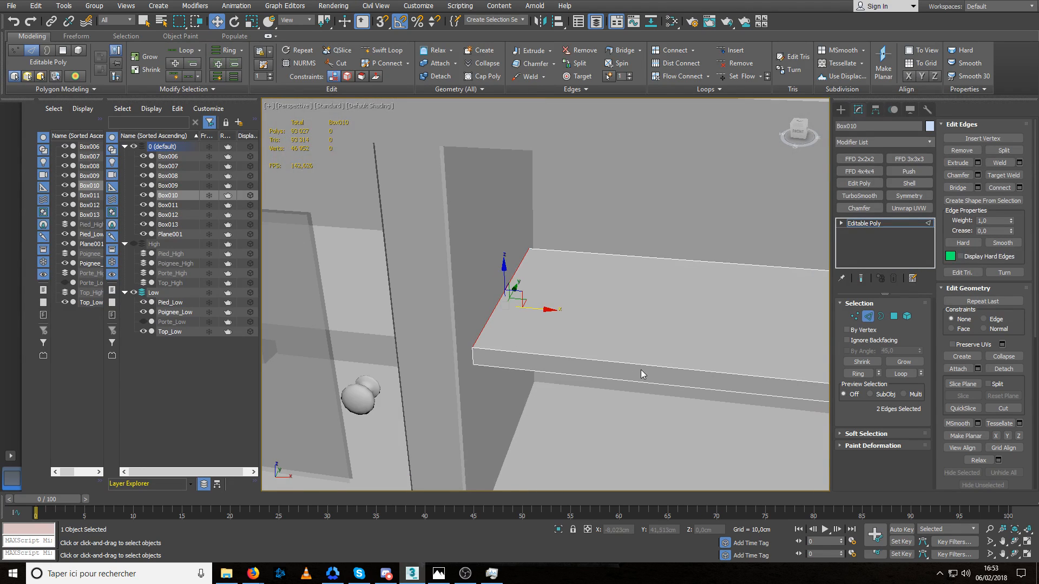
middle_drag(641, 373, 566, 361)
scroll(496, 349, down, 2)
middle_drag(565, 361, 478, 358)
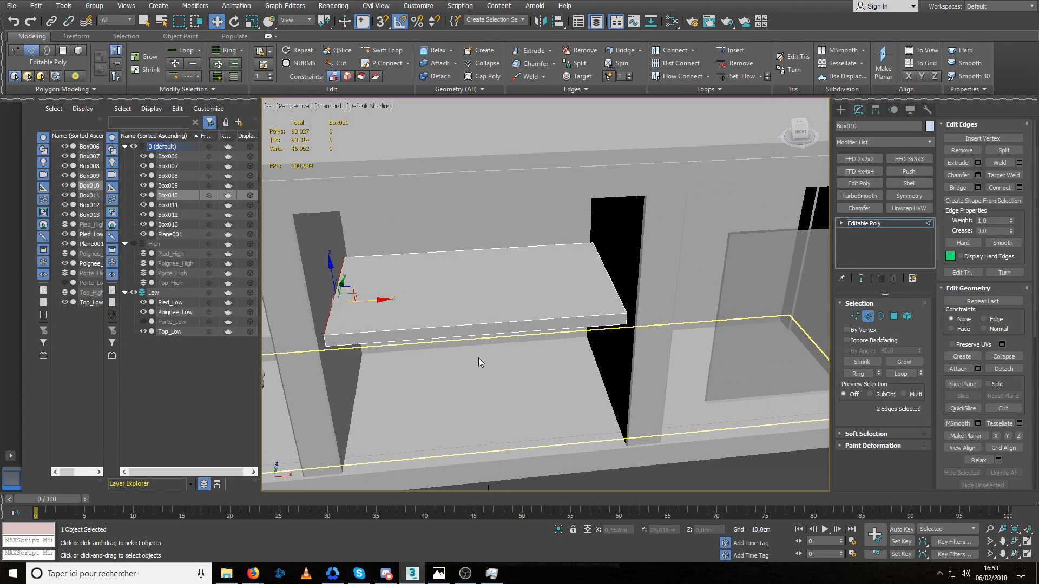
scroll(546, 348, down, 3)
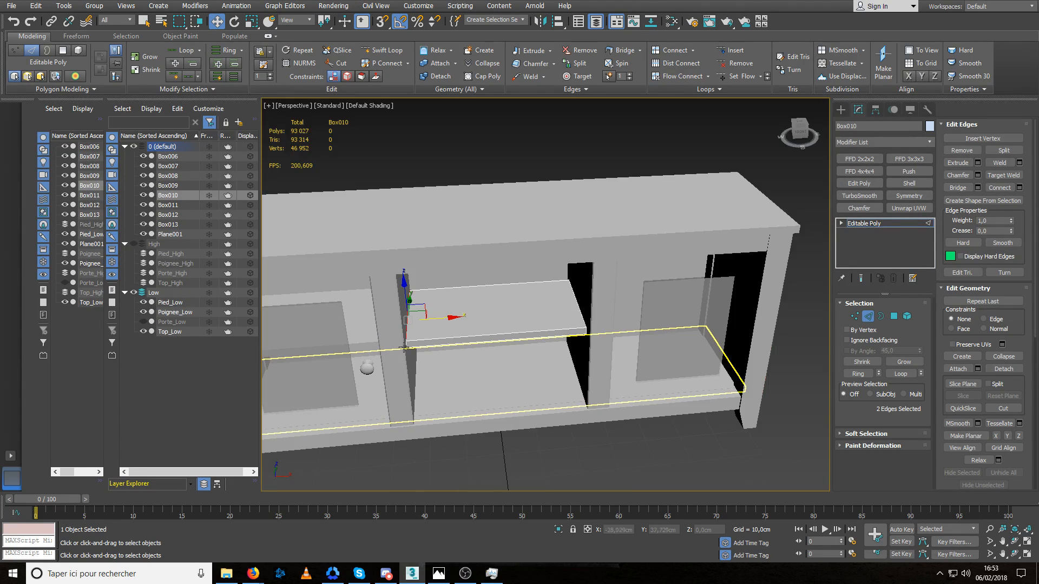
middle_drag(546, 348, 755, 345)
click(867, 317)
Fine-tune the left shelf along X, moving its right-side edges about 0,004 cm and its left-side edges about -0,05 cm.
scroll(598, 344, up, 4)
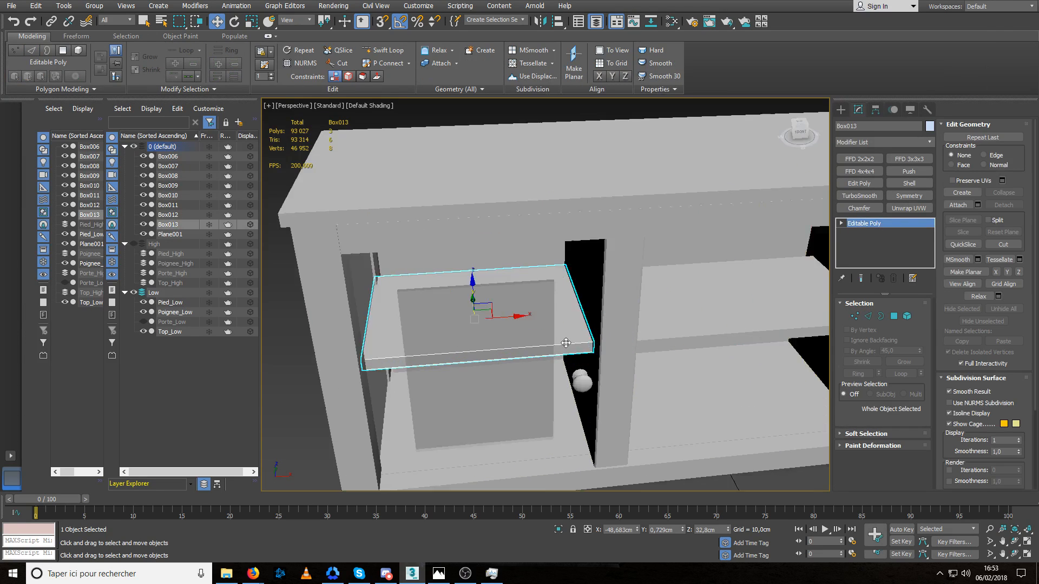
click(581, 354)
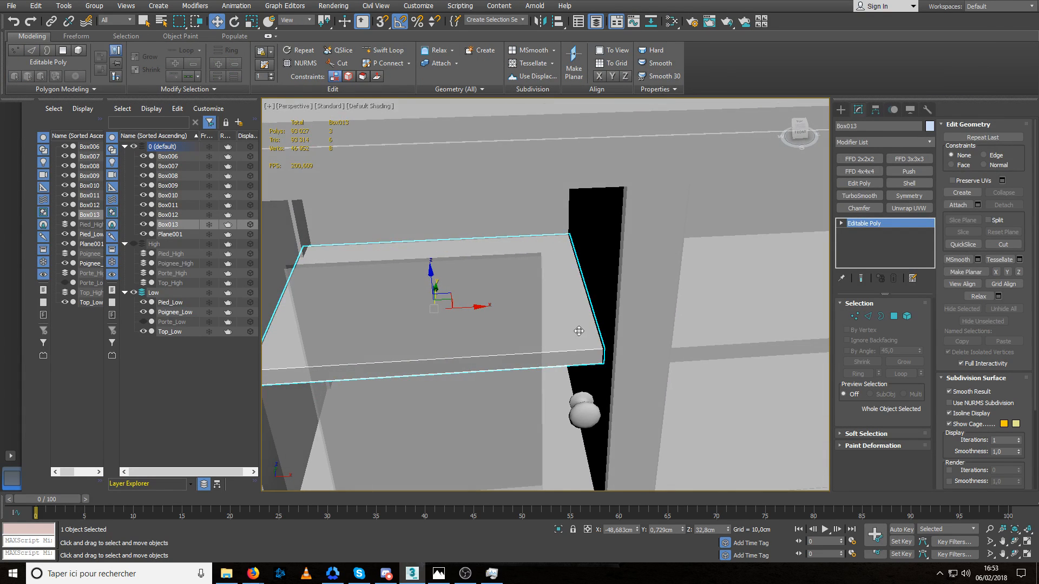
alt+middle_drag(577, 330, 593, 330)
key(2)
mouse_move(605, 284)
mouse_down()
mouse_move(569, 319)
mouse_move(611, 287)
mouse_up()
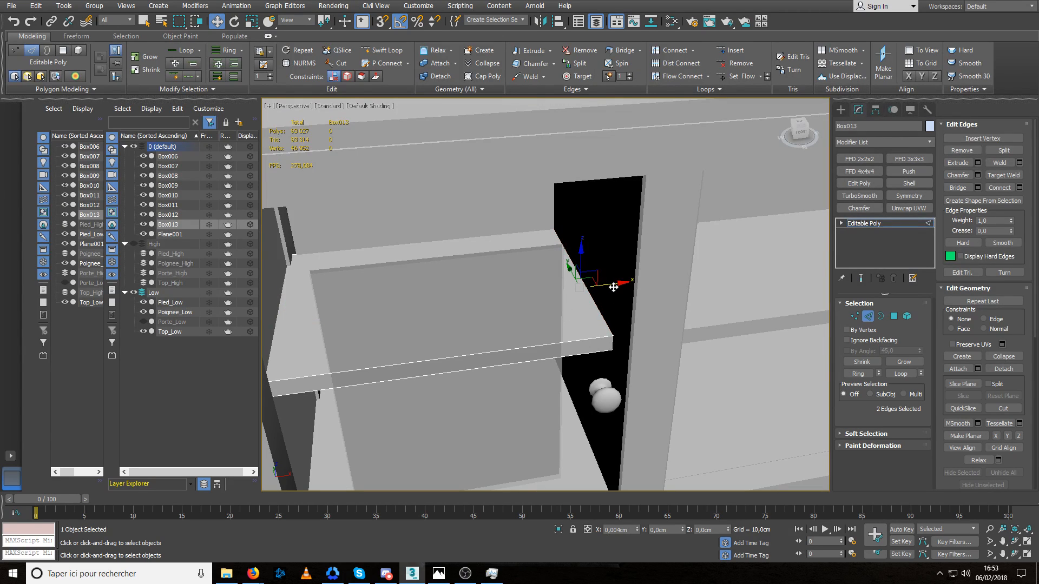
alt+middle_drag(319, 335, 366, 307)
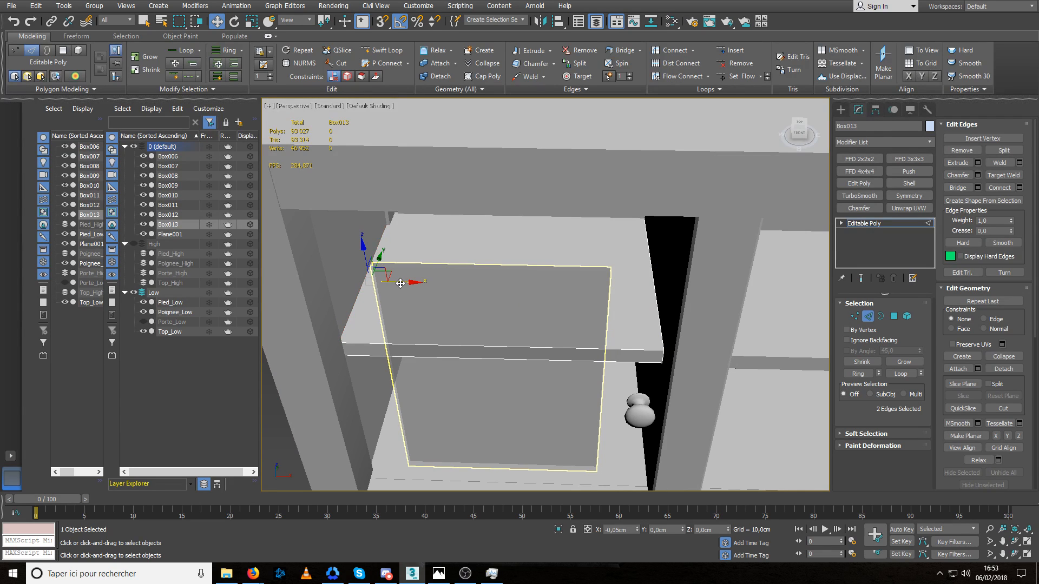
scroll(441, 320, down, 3)
alt+middle_drag(441, 321, 490, 346)
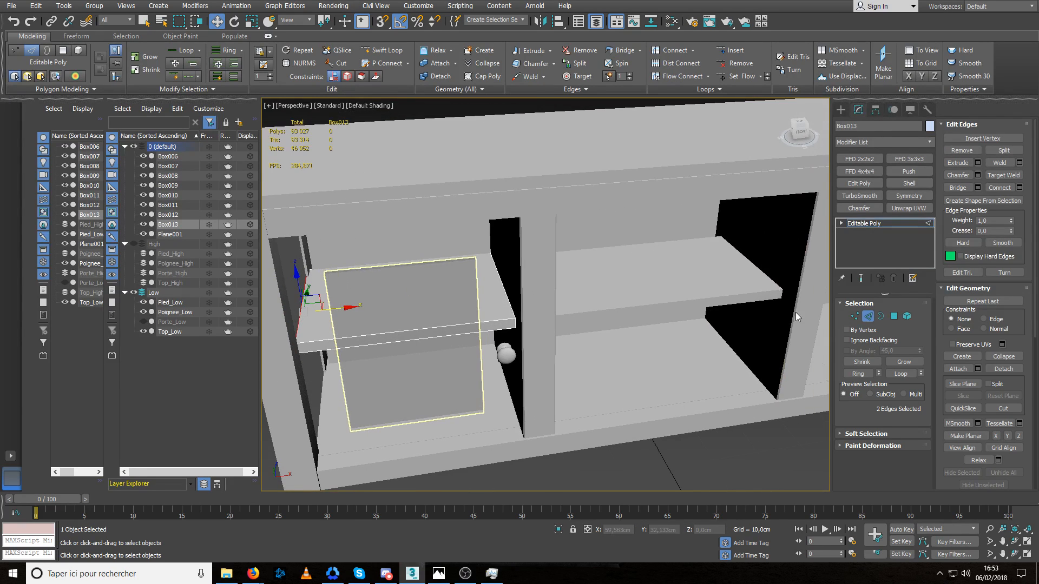
click(868, 317)
Mirror the left shelf to the cabinet's other side with a flipped X-axis Symmetry whose mirror plane sits at X 0,0 cm.
click(908, 197)
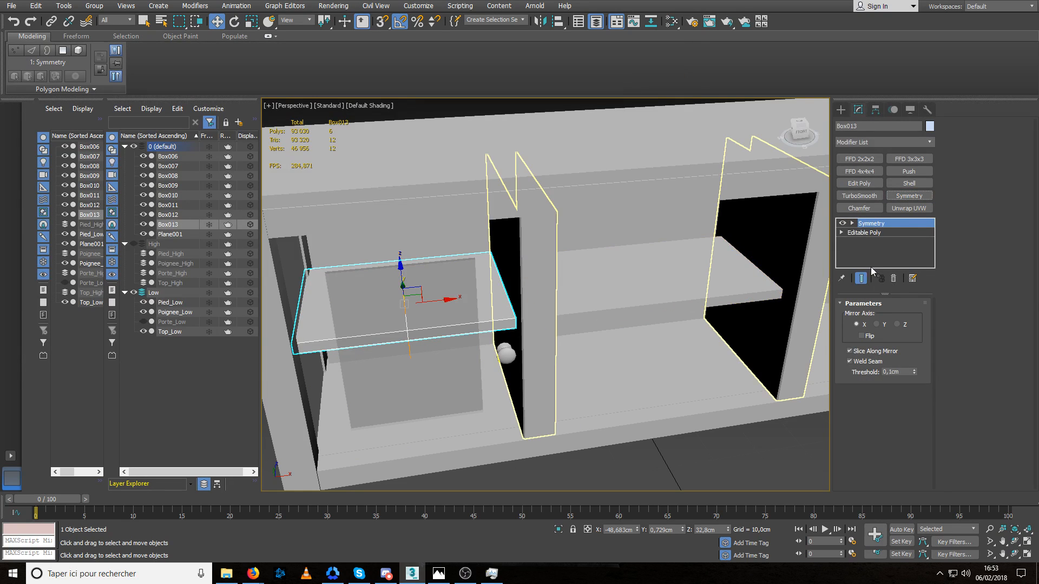
click(852, 224)
click(871, 233)
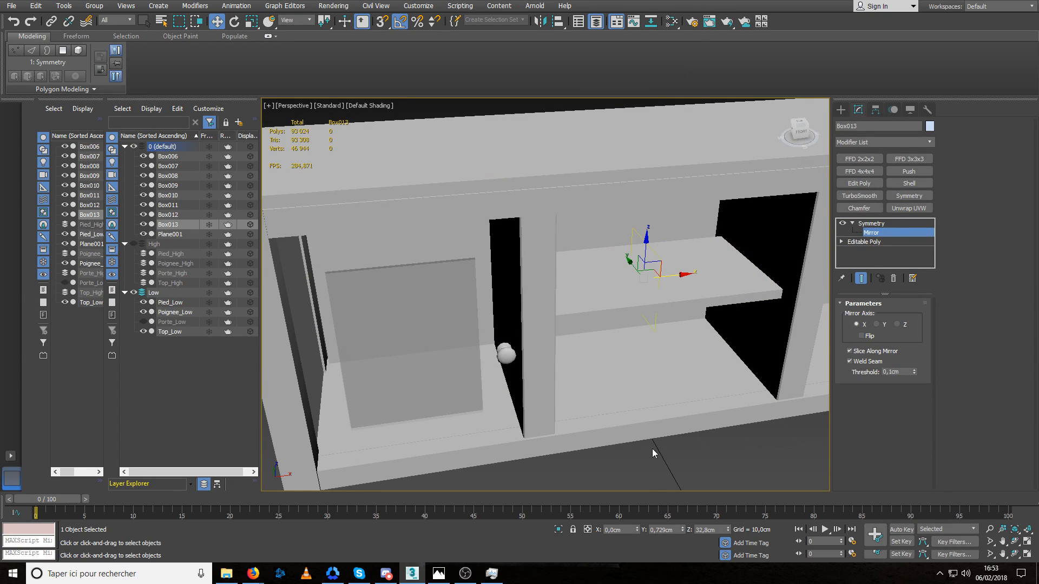
click(861, 336)
scroll(625, 359, down, 6)
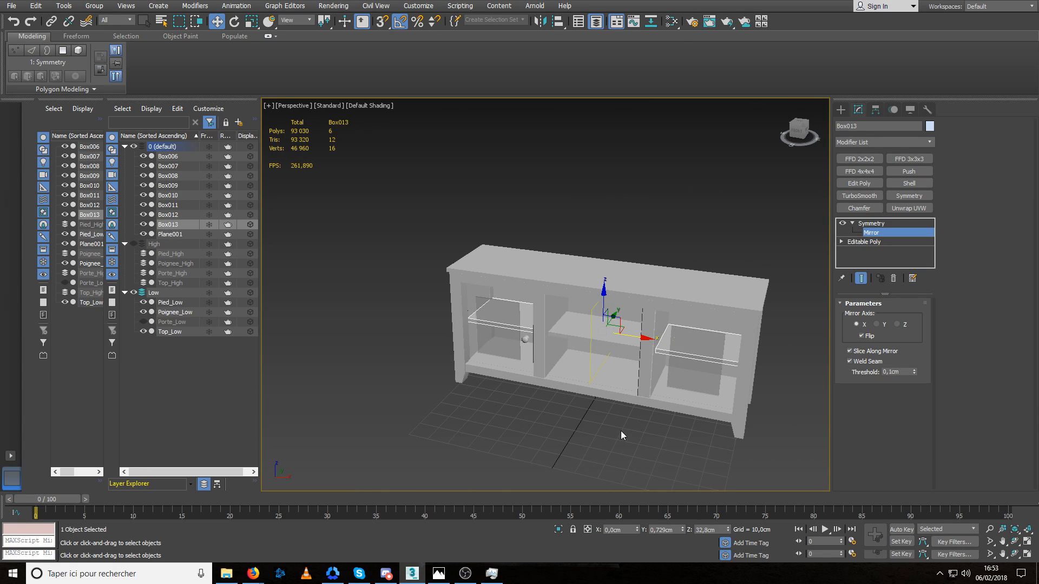
Attach the mirrored side shelves to the middle shelf and rename the combined object Etagere_Low.
click(587, 328)
scroll(595, 330, up, 4)
click(957, 205)
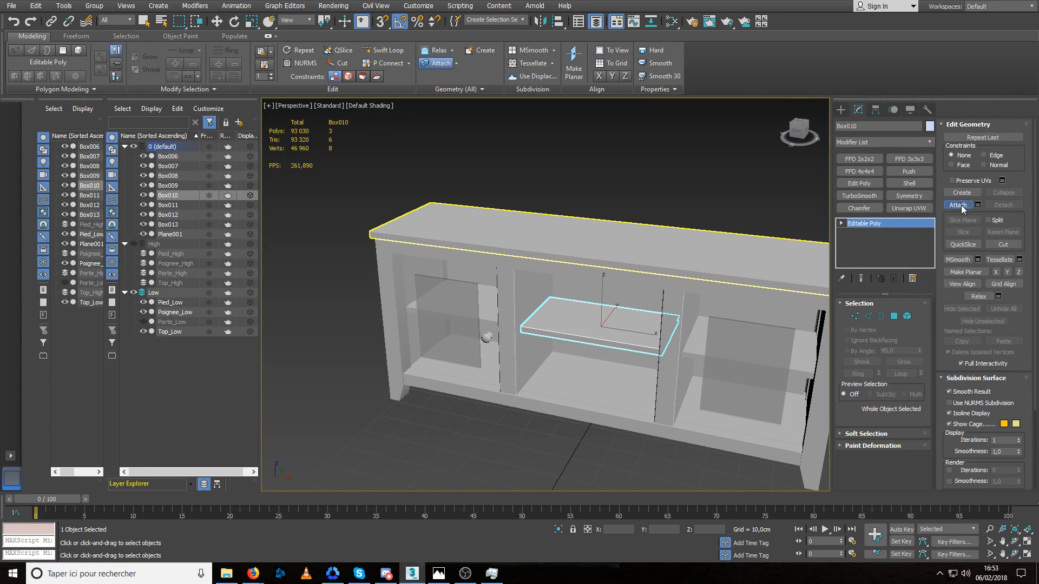
click(803, 364)
key(w)
alt+middle_drag(604, 339, 638, 356)
drag(882, 128, 817, 131)
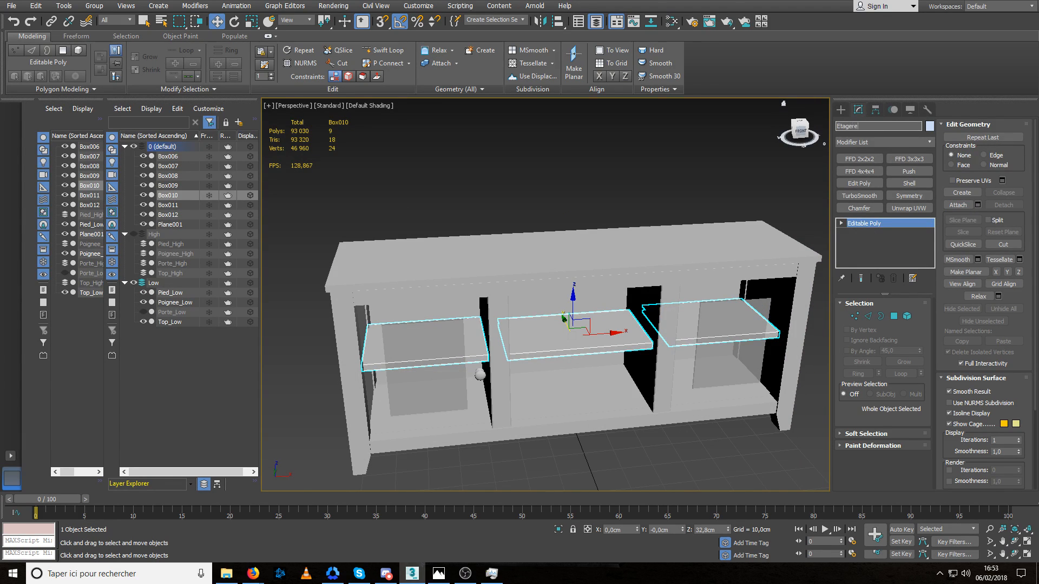
key(Return)
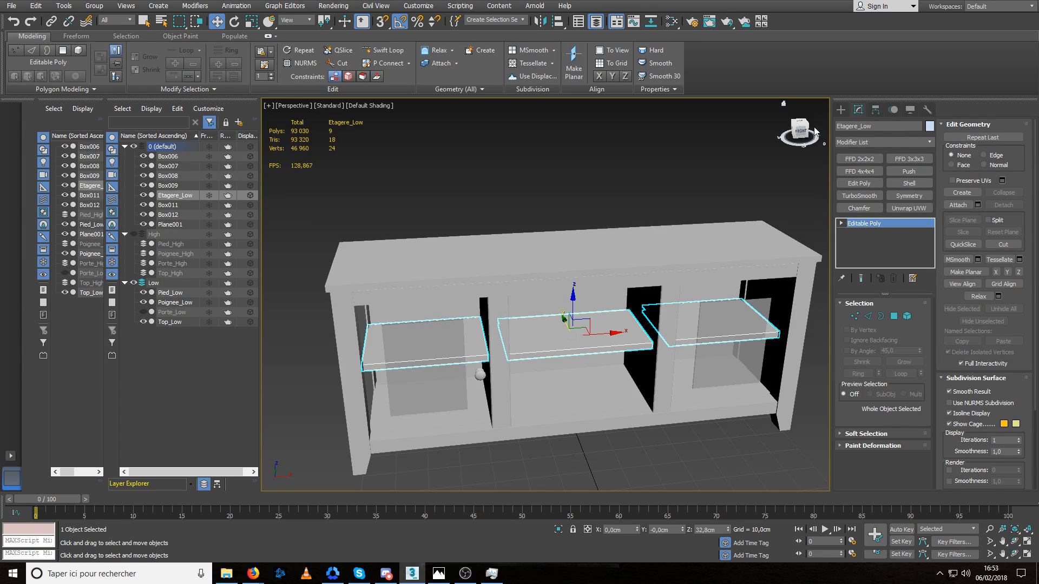
Clone the shelves as Etagere_High and place the two versions on the High and Low layers.
alt+middle_drag(522, 290, 542, 287)
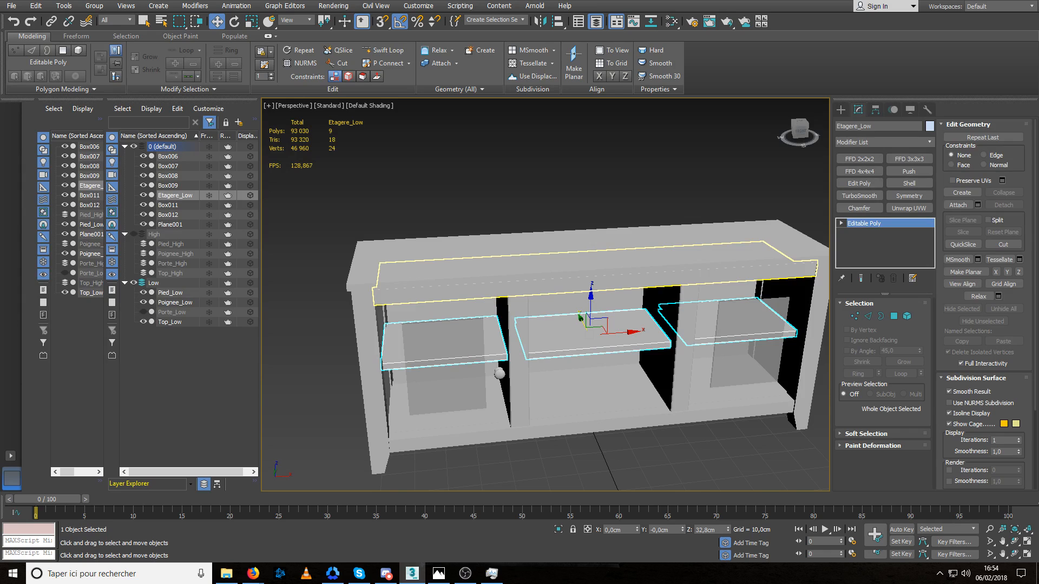
key(Return)
drag(167, 219, 162, 295)
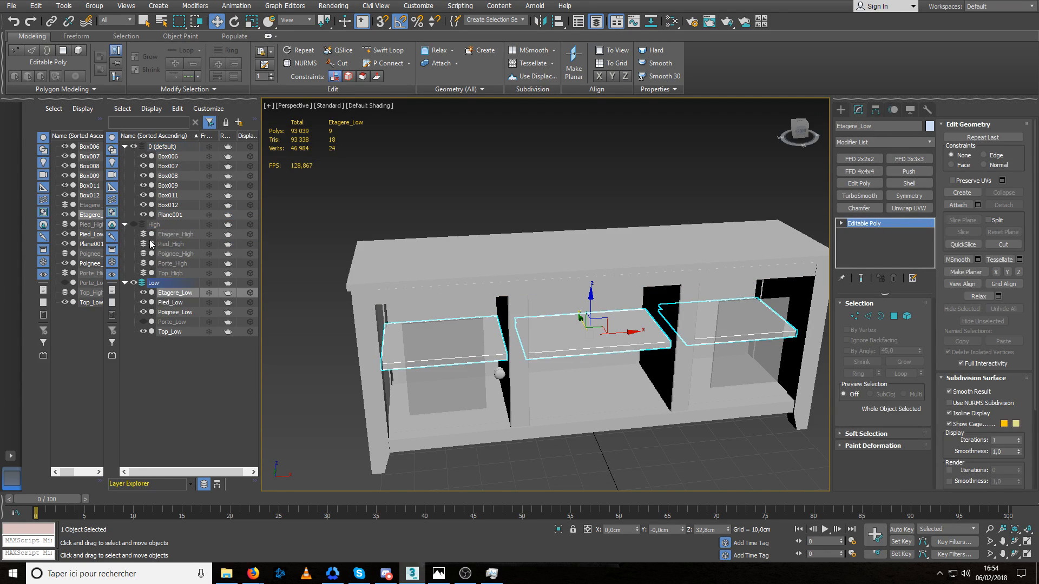
Show the High layer instead of Low and add a Chamfer modifier to Etagere_High using Unsmoothed Edges and a 0,013 cm amount.
click(134, 224)
click(134, 283)
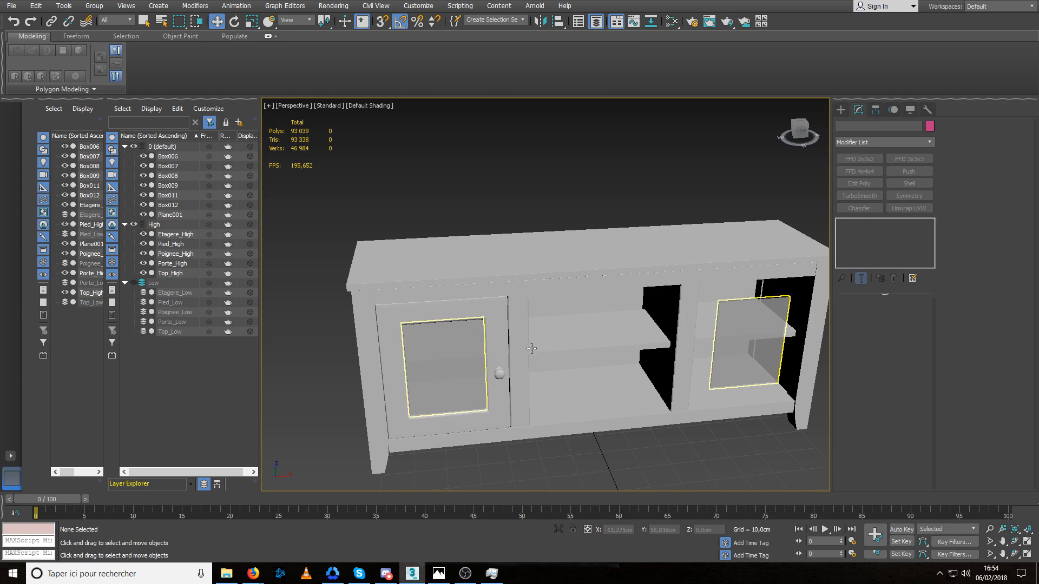
click(599, 341)
scroll(598, 341, up, 5)
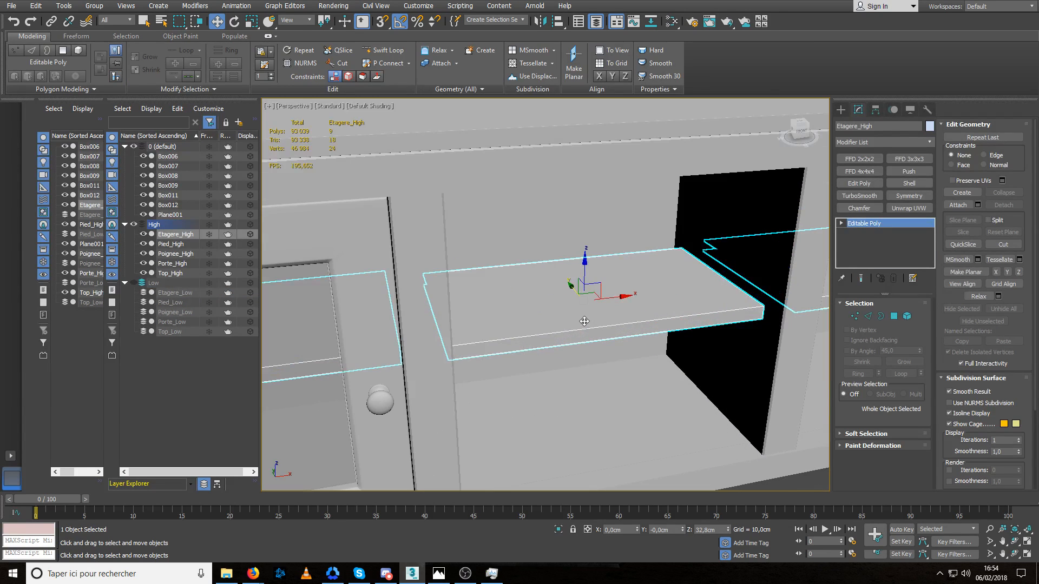
click(859, 208)
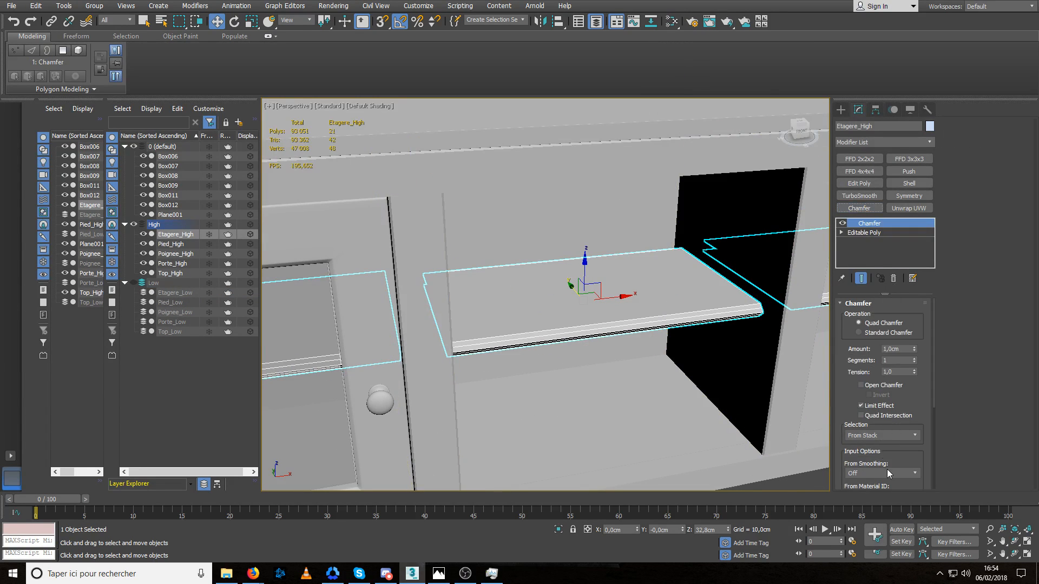
click(876, 495)
right_click(914, 349)
drag(913, 350, 913, 342)
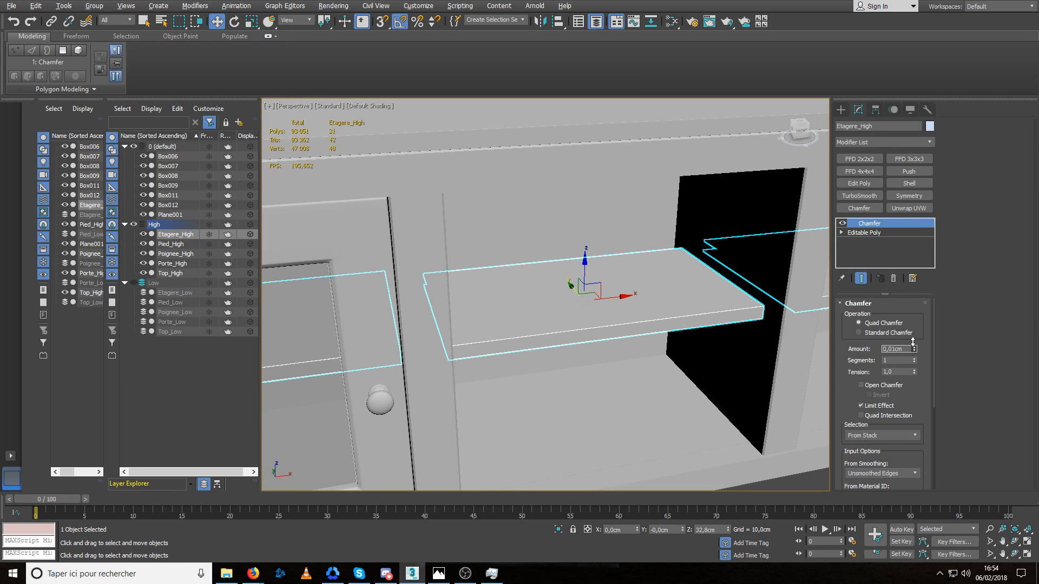
scroll(719, 335, up, 5)
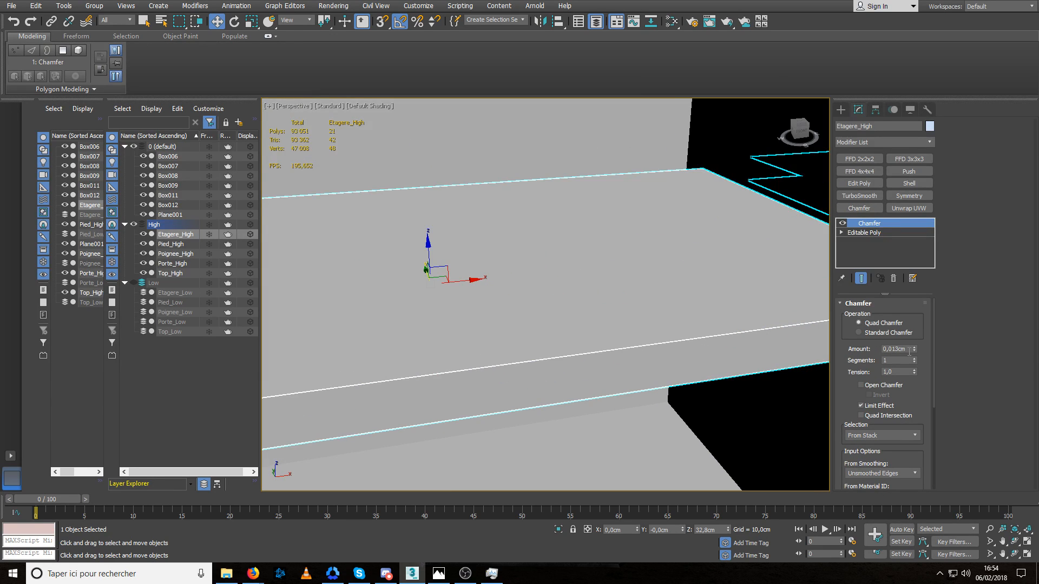
Add a TurboSmooth modifier with 2 iterations to Etagere_High.
click(859, 196)
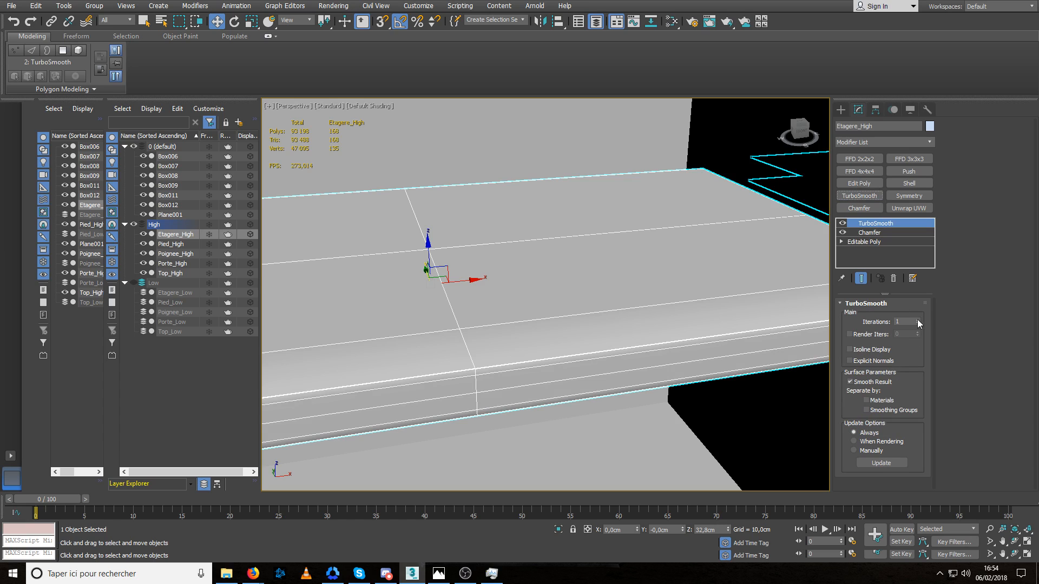
click(917, 320)
scroll(682, 303, down, 5)
Isolate Etagere_High and insert a lengthwise Swift Loop edge through each of the three shelves on its Editable Poly base.
key(alt+q)
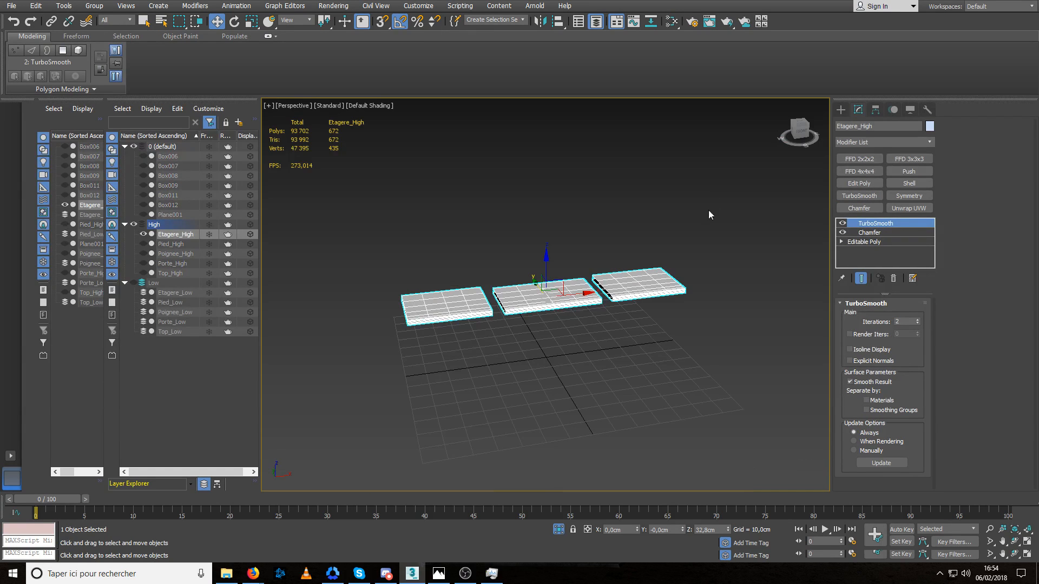
scroll(541, 292, up, 4)
click(854, 242)
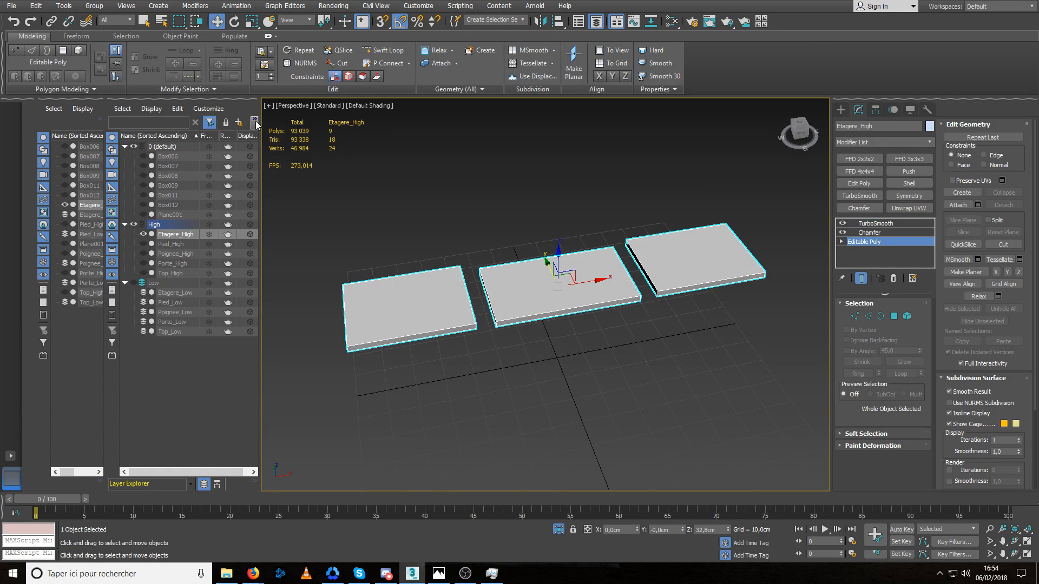
click(384, 49)
click(491, 291)
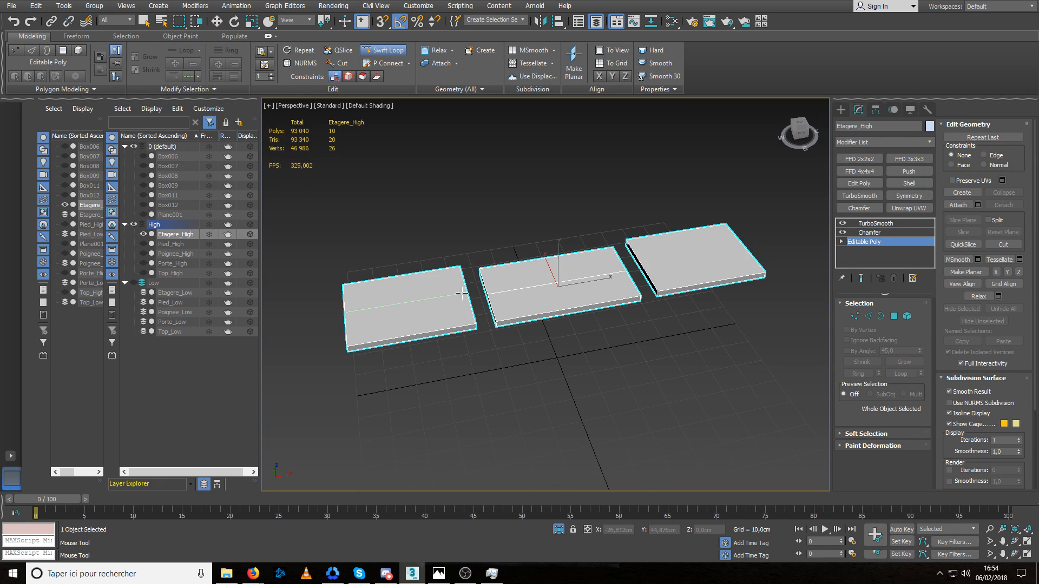
click(465, 293)
click(642, 266)
Insert a crosswise Swift Loop edge through the middle of each of the three shelves, finish the tool and deselect.
alt+middle_drag(645, 324, 546, 257)
click(546, 268)
click(411, 244)
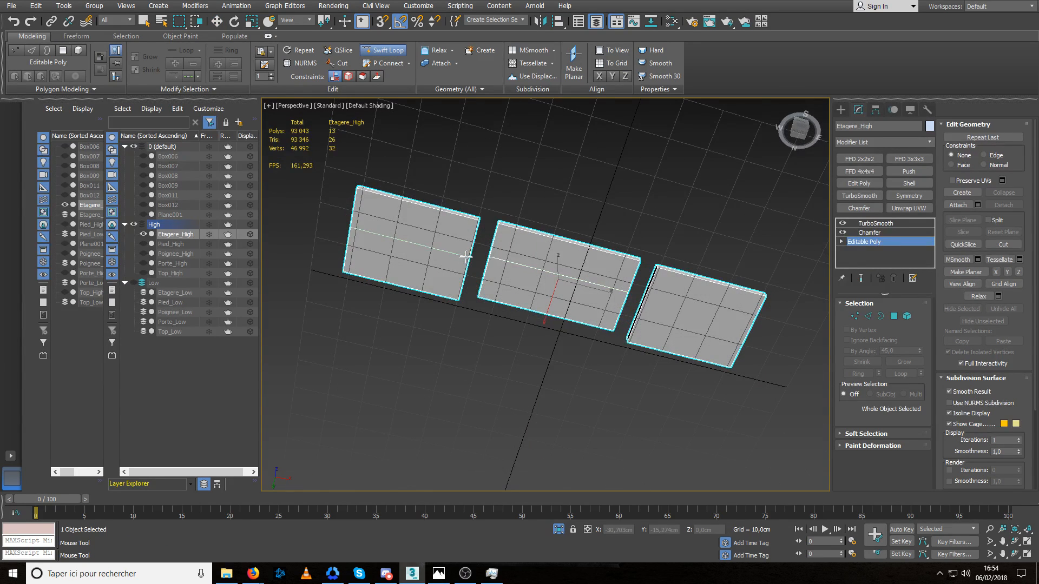
click(642, 290)
click(401, 282)
click(689, 355)
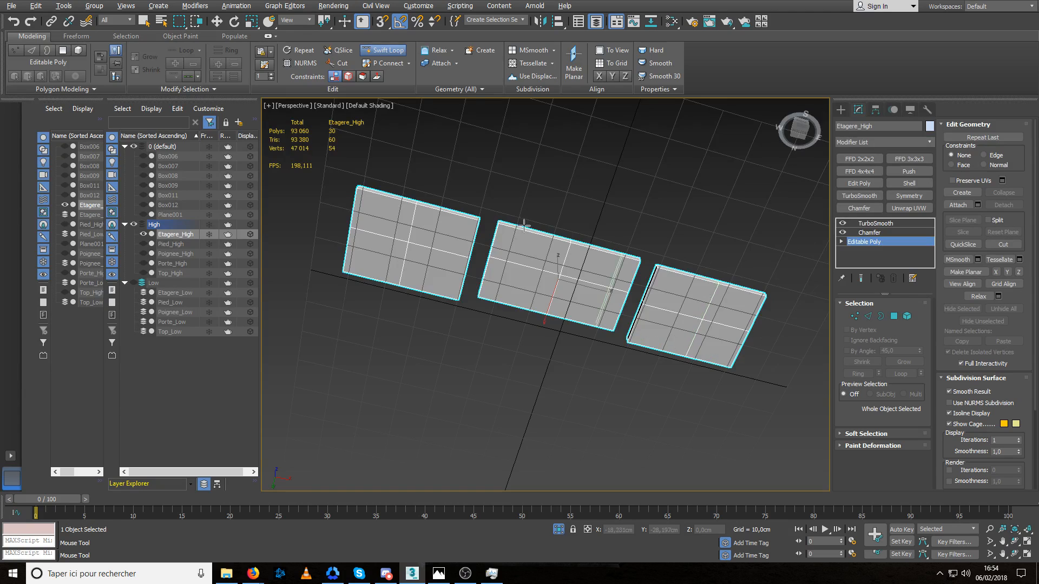
alt+middle_drag(524, 225, 613, 351)
right_click(613, 350)
key(w)
click(670, 328)
Examine the smoothed edges of Etagere_High up close and compare them with its Editable Poly base mesh.
scroll(555, 330, up, 10)
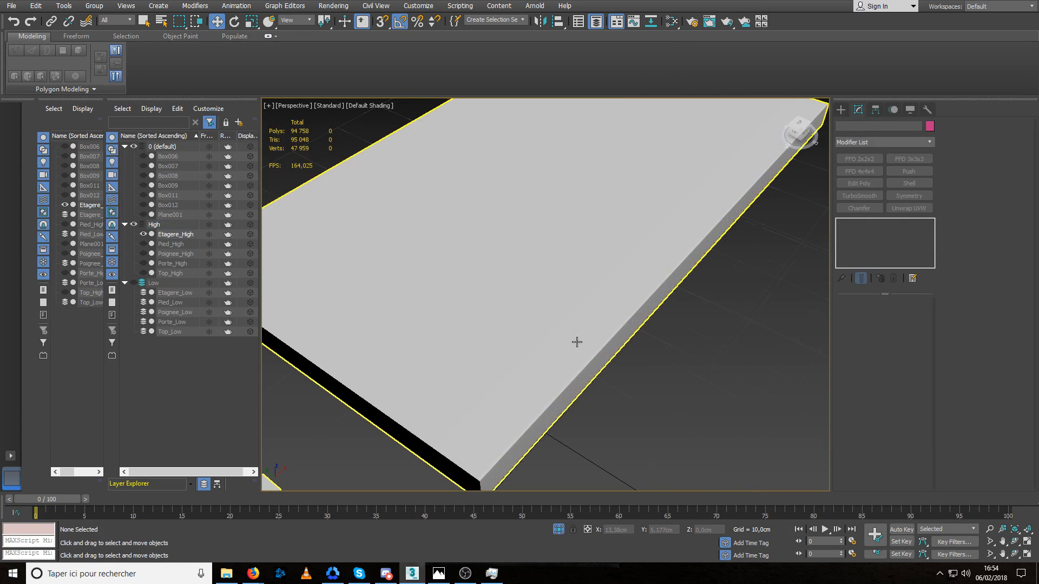
click(445, 331)
scroll(444, 345, up, 3)
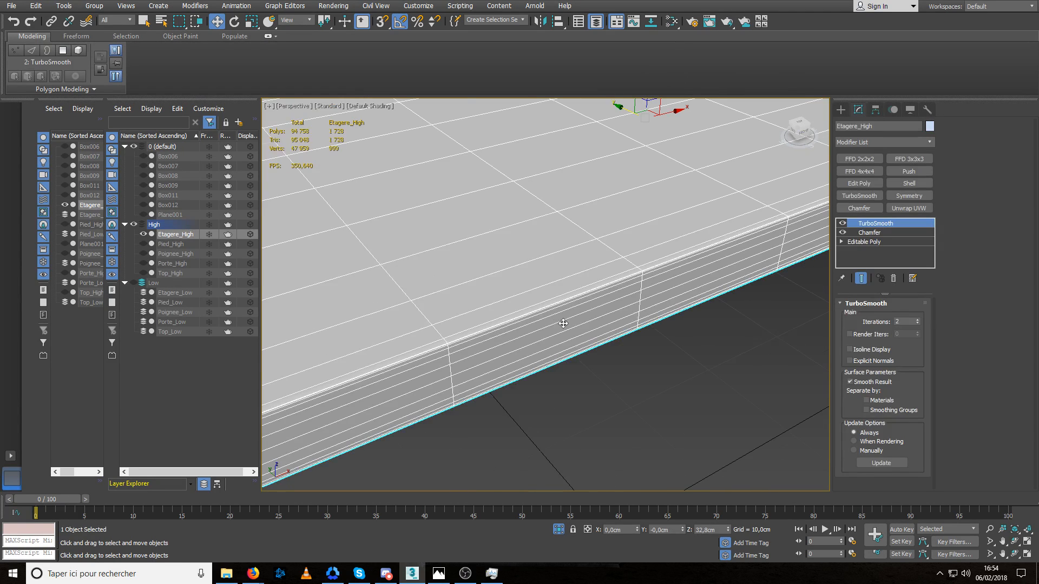
scroll(563, 323, down, 5)
click(863, 242)
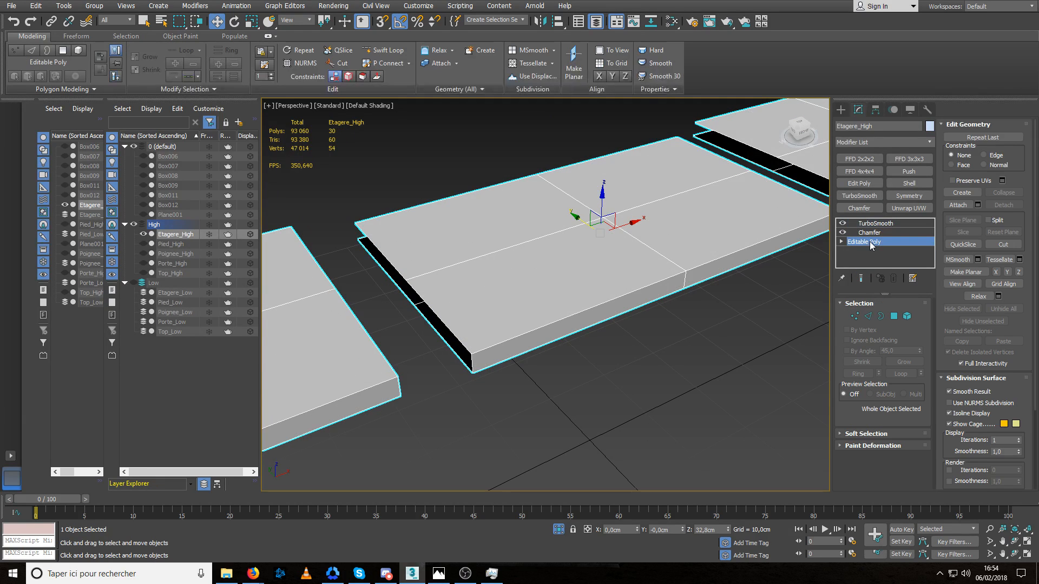
key(ctrl+d)
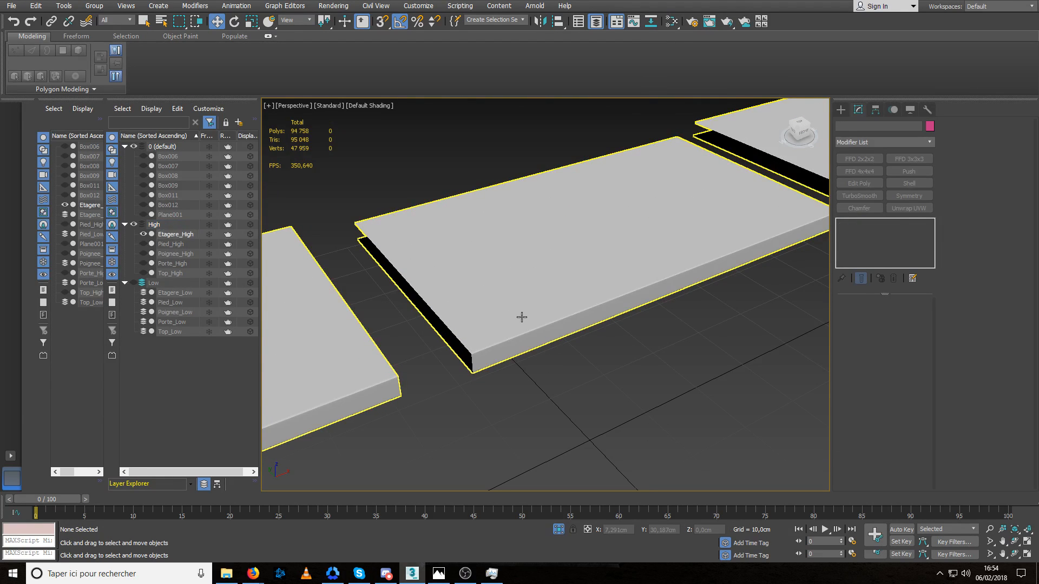
click(521, 318)
scroll(522, 318, up, 5)
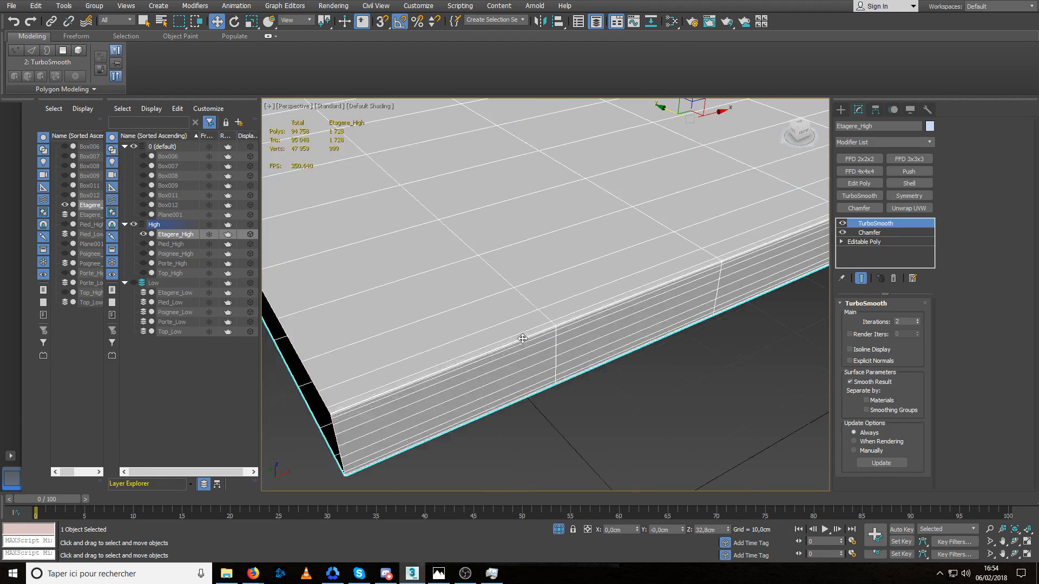
Set the Chamfer modifier's amount on Etagere_High to 0,104 cm and check the shelves' rounded edges.
click(877, 242)
click(871, 233)
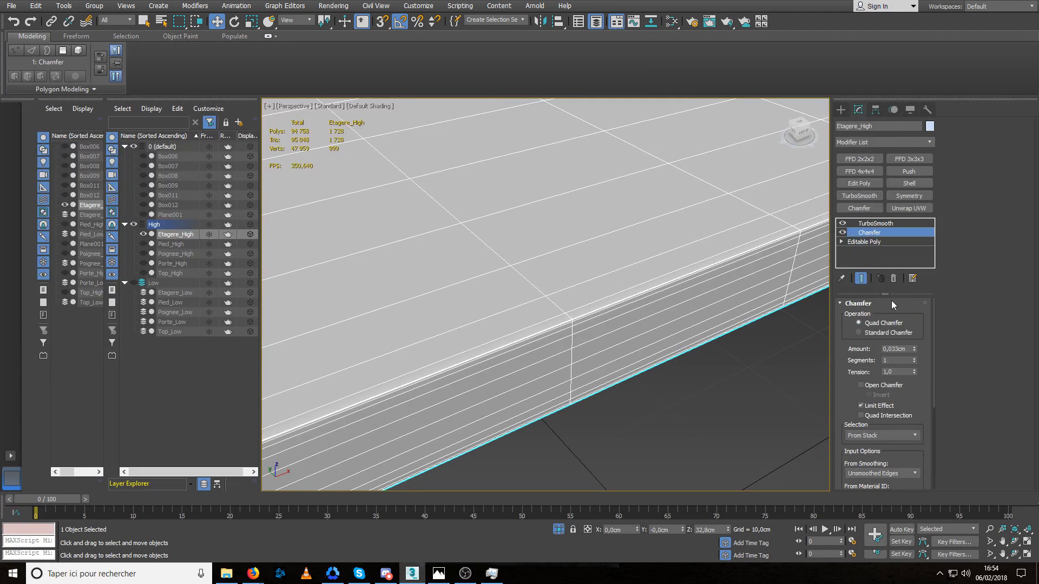
right_click(913, 351)
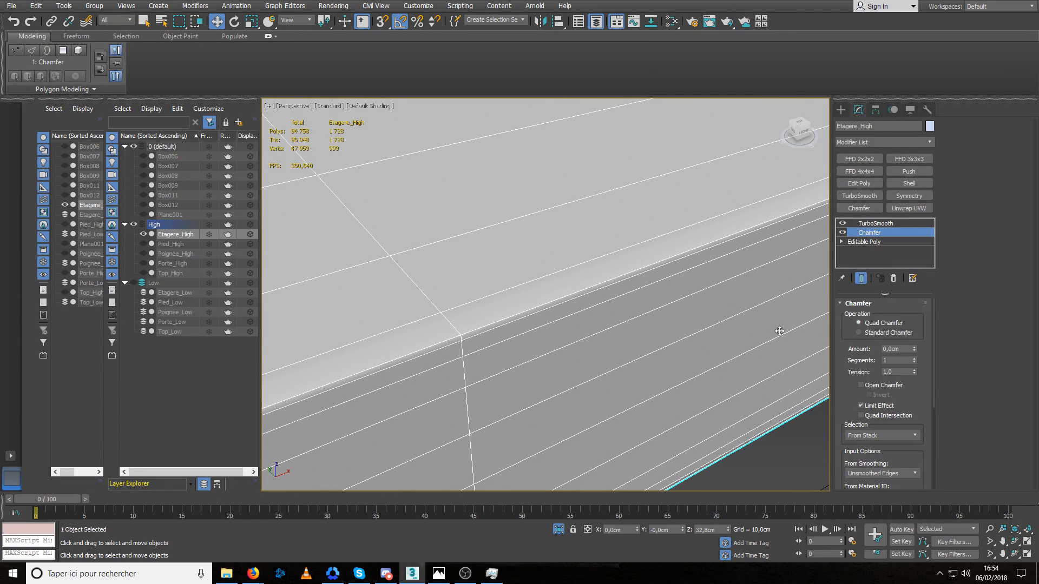
drag(913, 349, 913, 284)
scroll(770, 314, down, 8)
click(680, 375)
scroll(679, 373, down, 4)
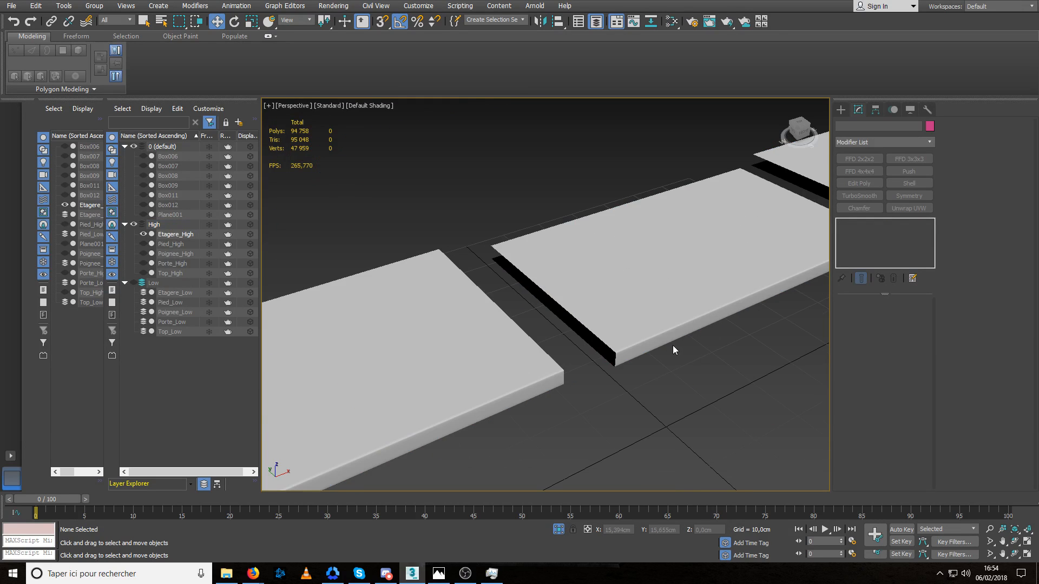
alt+middle_drag(673, 345, 592, 336)
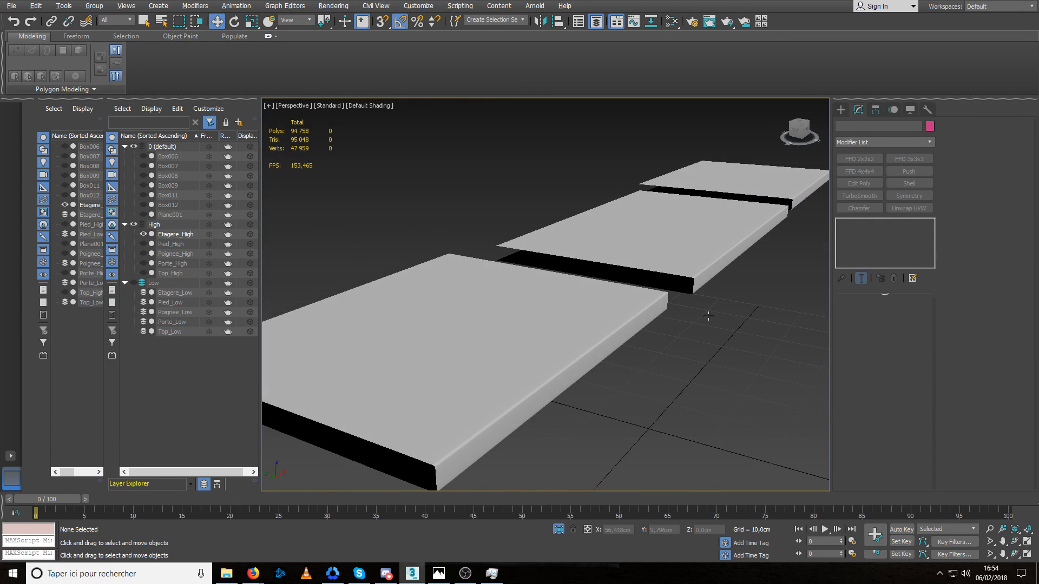
Lower the Chamfer amount of Etagere_High and check the resulting shelf edges up close.
click(713, 265)
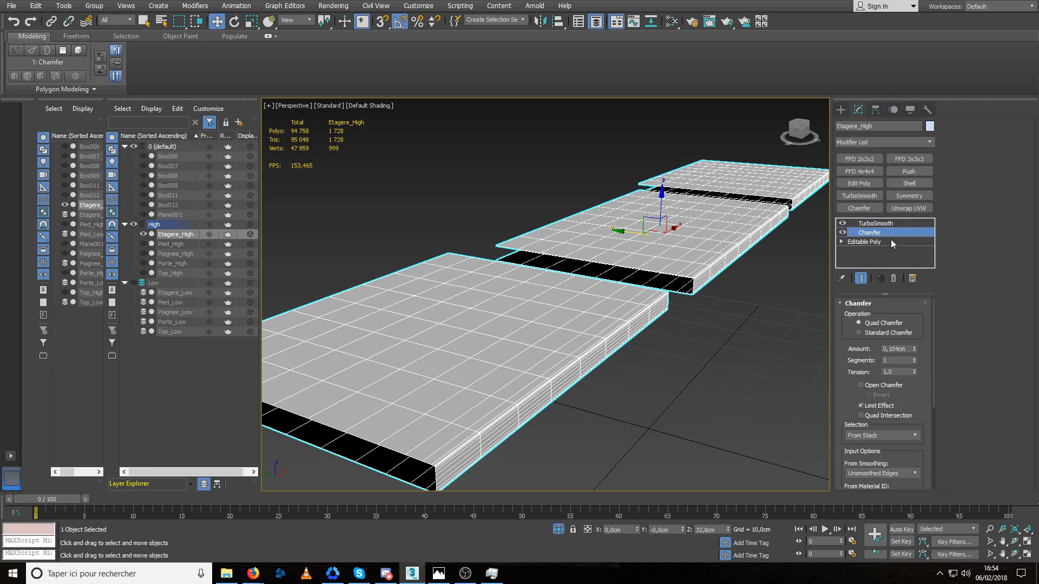
drag(914, 349, 915, 382)
click(723, 366)
scroll(593, 343, up, 5)
click(626, 334)
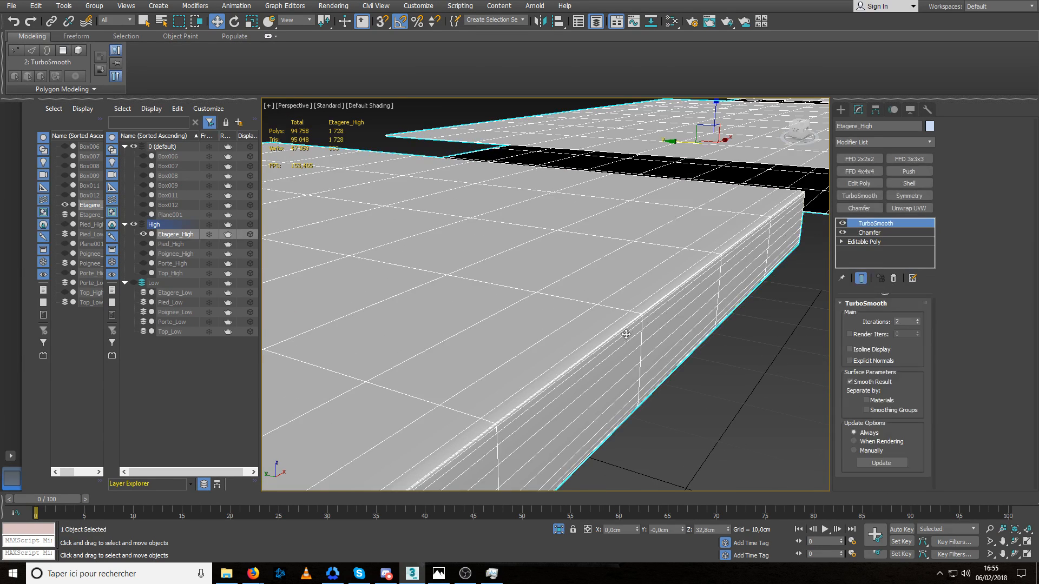
scroll(629, 330, down, 5)
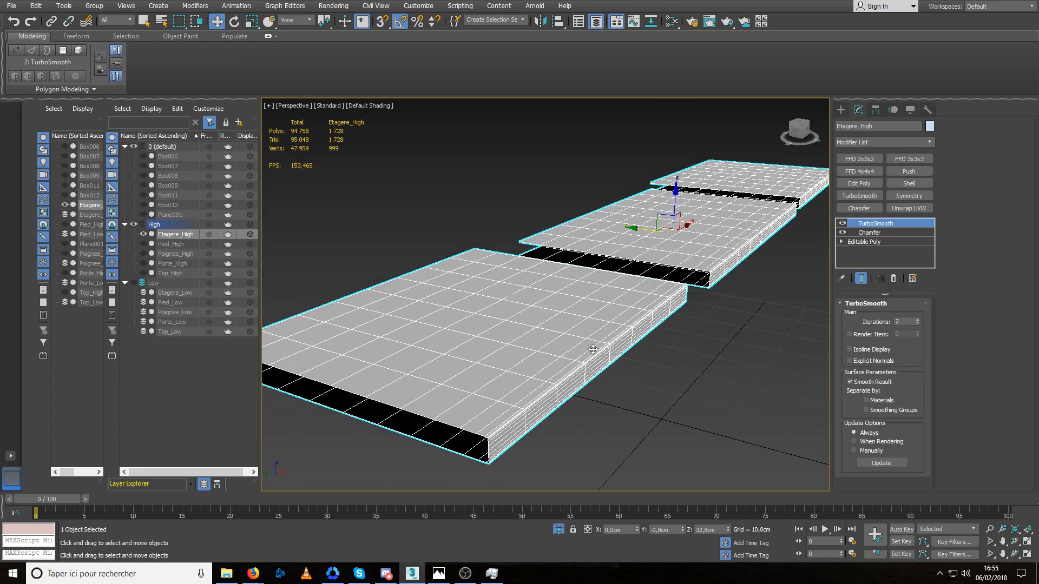
End the isolation of the shelves and review the whole cabinet's high-poly parts from several sides.
alt+middle_drag(638, 315, 526, 241)
key(alt+q)
scroll(597, 281, down, 5)
click(683, 425)
click(525, 242)
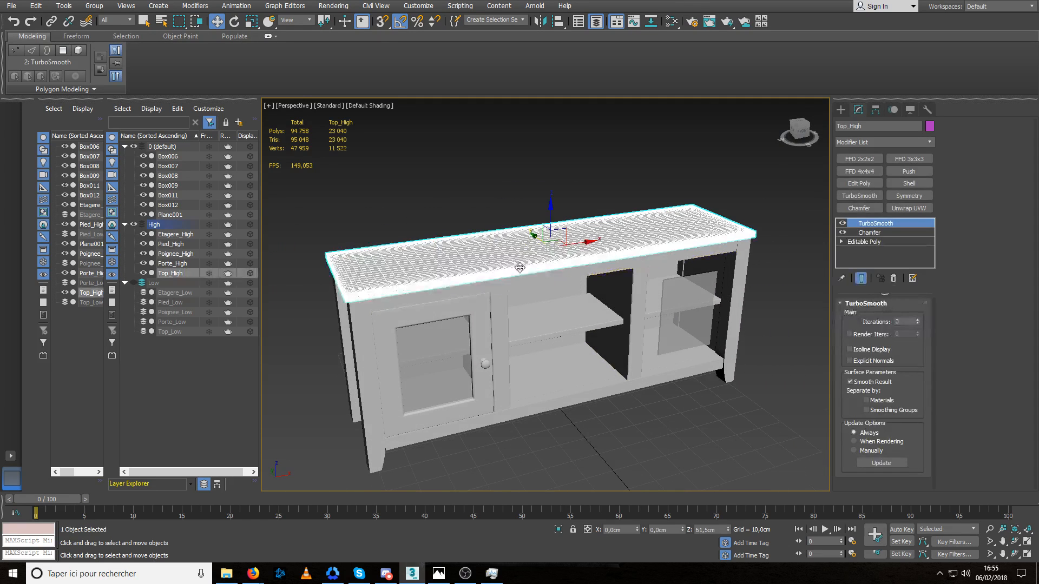
click(643, 423)
alt+middle_drag(689, 340, 413, 236)
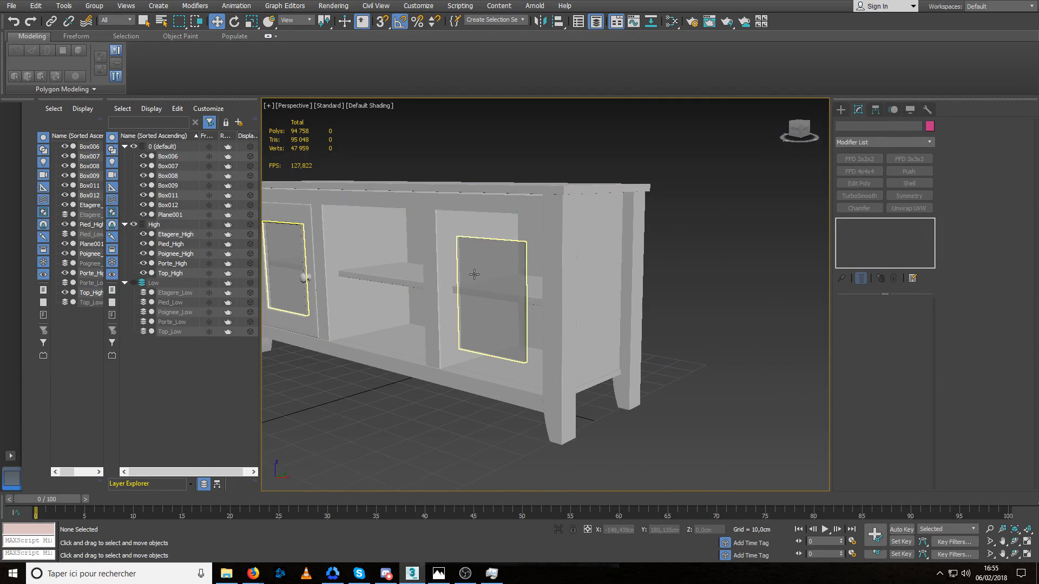
click(475, 276)
middle_drag(457, 286, 698, 324)
Add a Symmetry modifier to Porte_High with its mirror plane at X 0,0 cm and Flip enabled to create the opposite door.
click(508, 230)
alt+middle_drag(508, 229, 540, 273)
middle_drag(540, 273, 560, 283)
scroll(560, 284, up, 3)
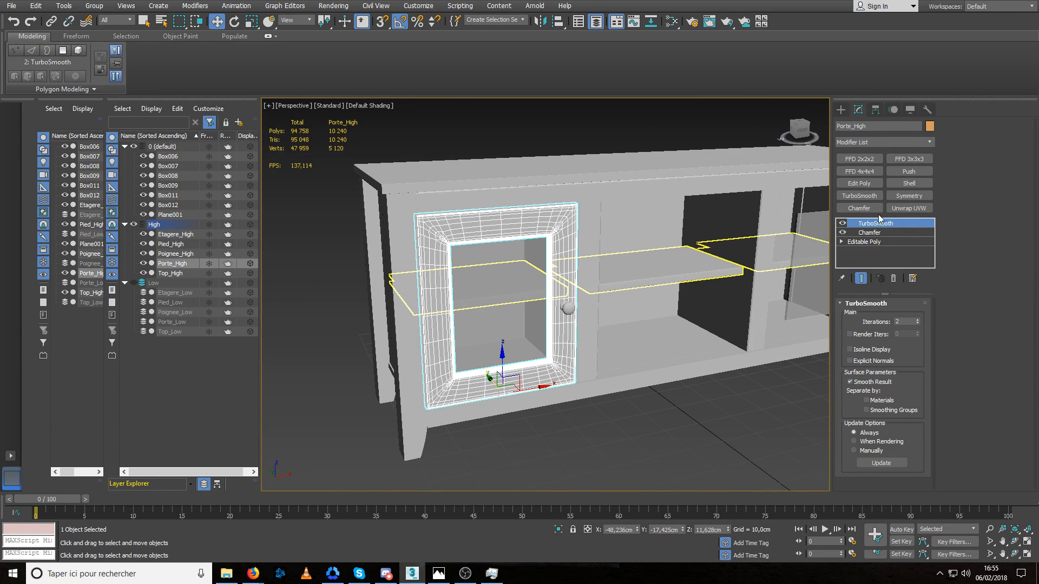
click(909, 195)
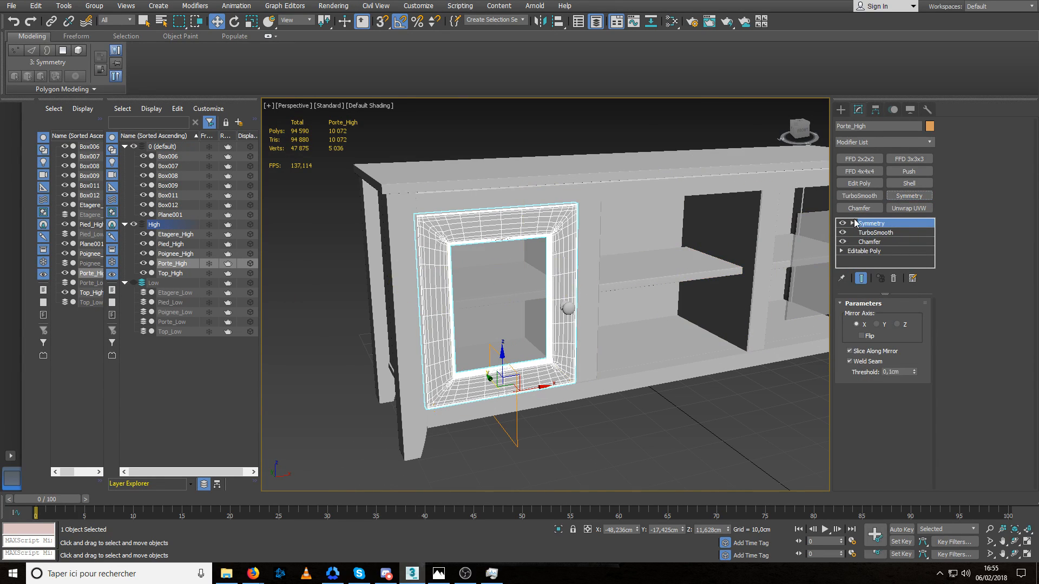
click(853, 223)
click(873, 233)
right_click(637, 532)
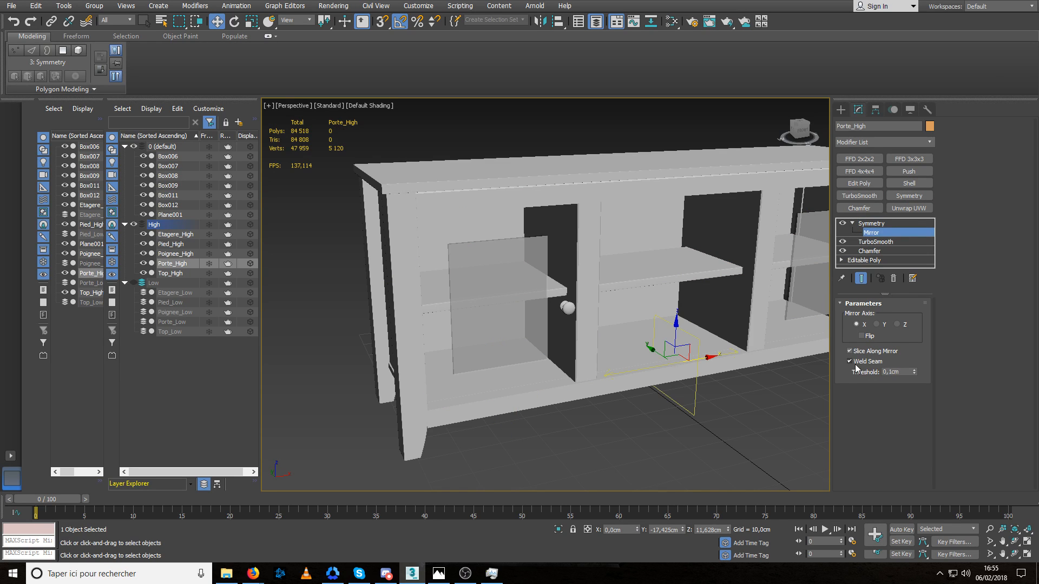
click(861, 335)
click(871, 233)
click(759, 389)
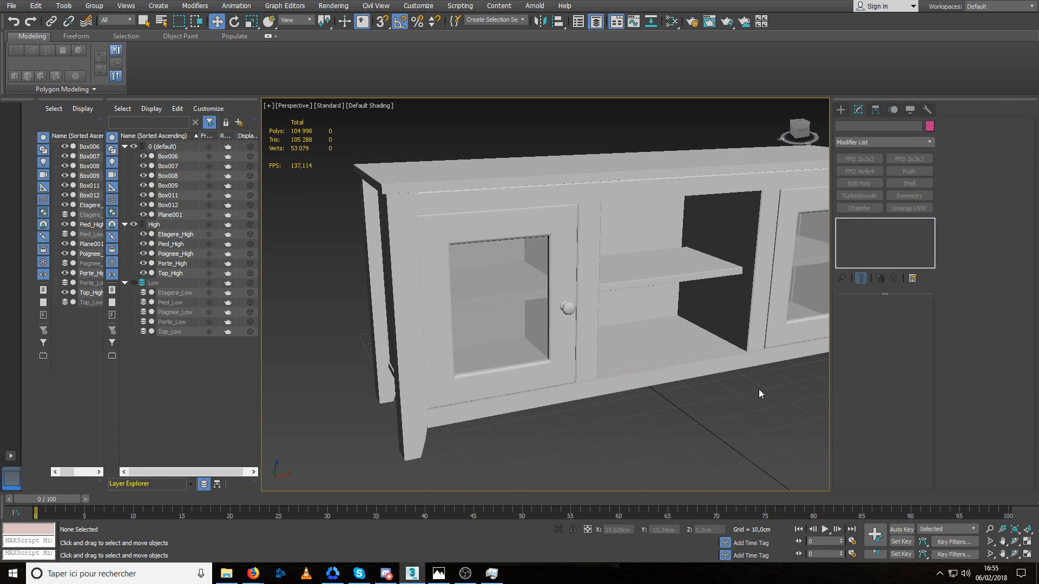
Select the lower front rail Box006 and examine how it meets the doors, legs and cabinet floor.
alt+middle_drag(758, 389, 626, 385)
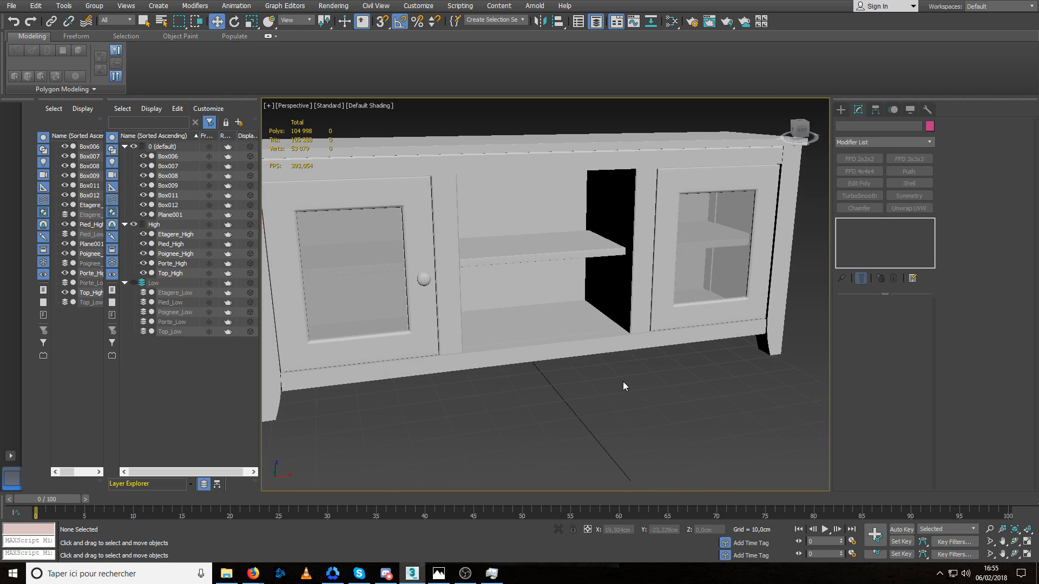
click(542, 353)
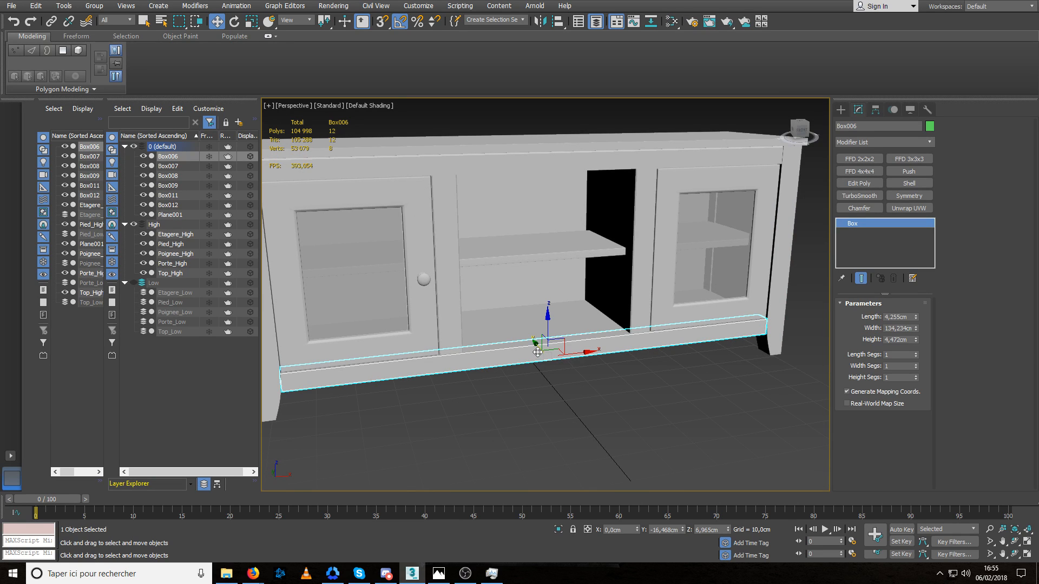
alt+middle_drag(524, 394, 489, 348)
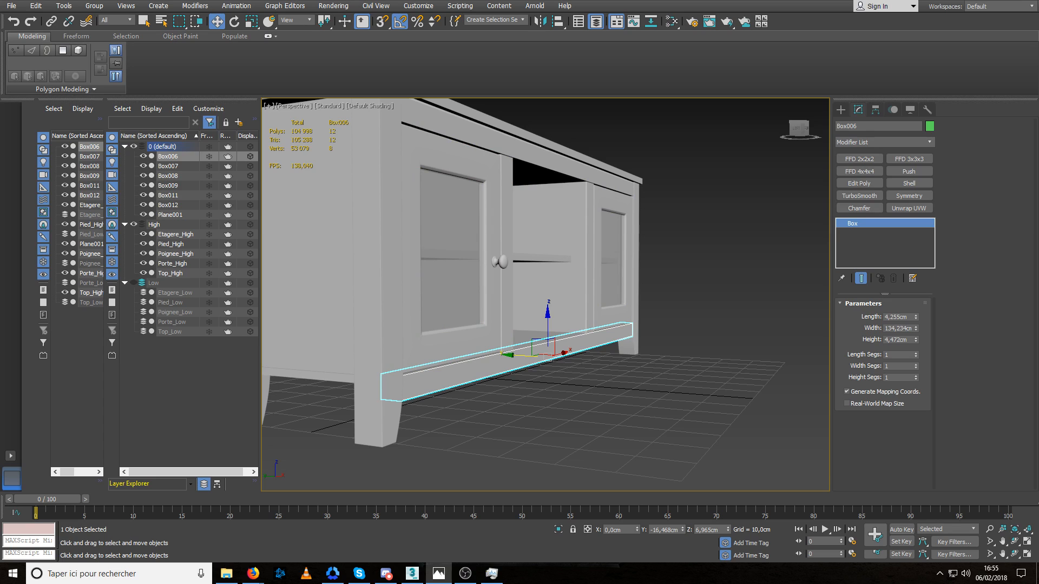
middle_drag(577, 318, 559, 345)
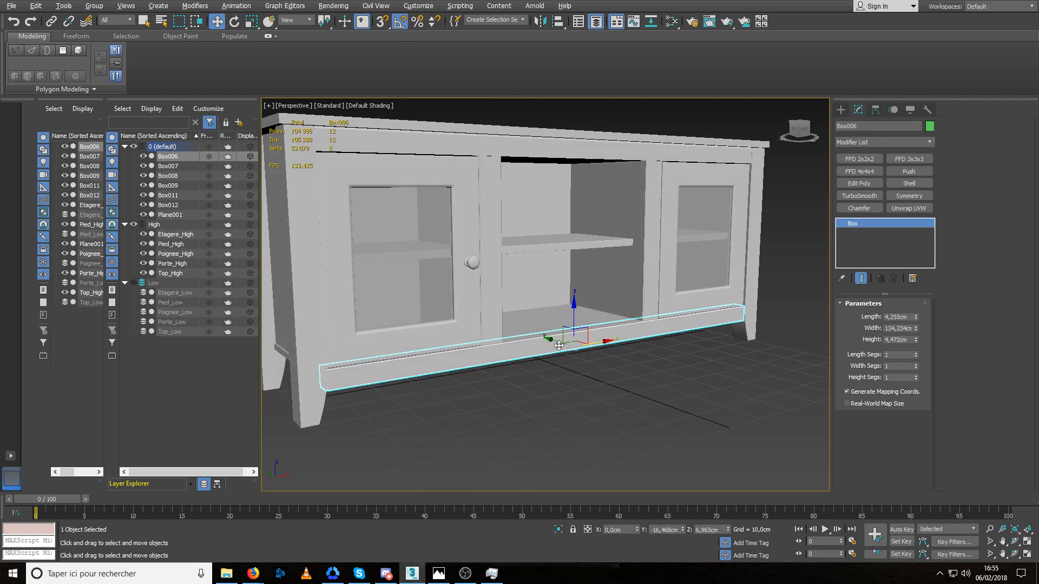
scroll(546, 336, up, 3)
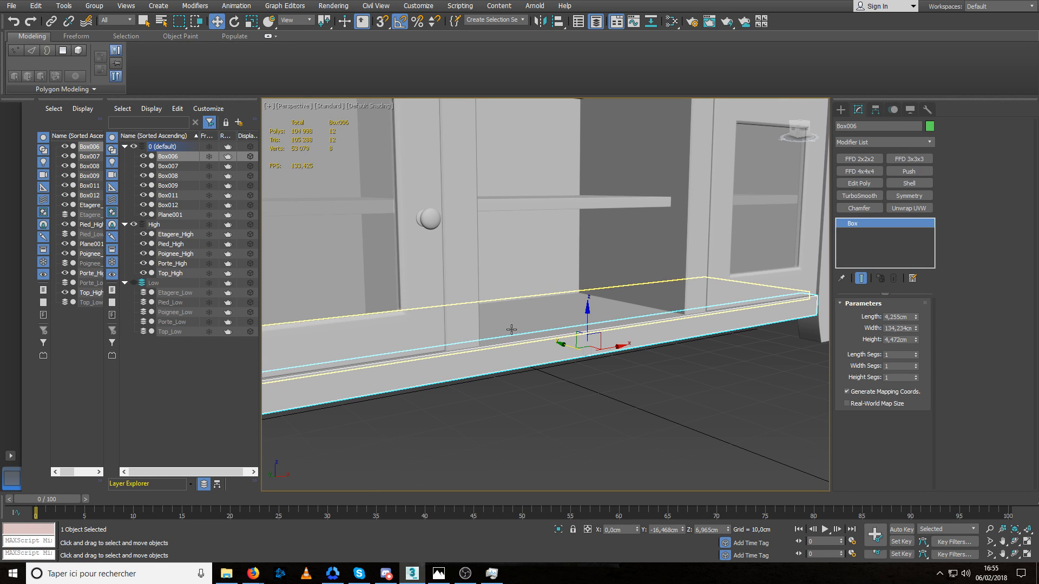
middle_drag(531, 322, 527, 330)
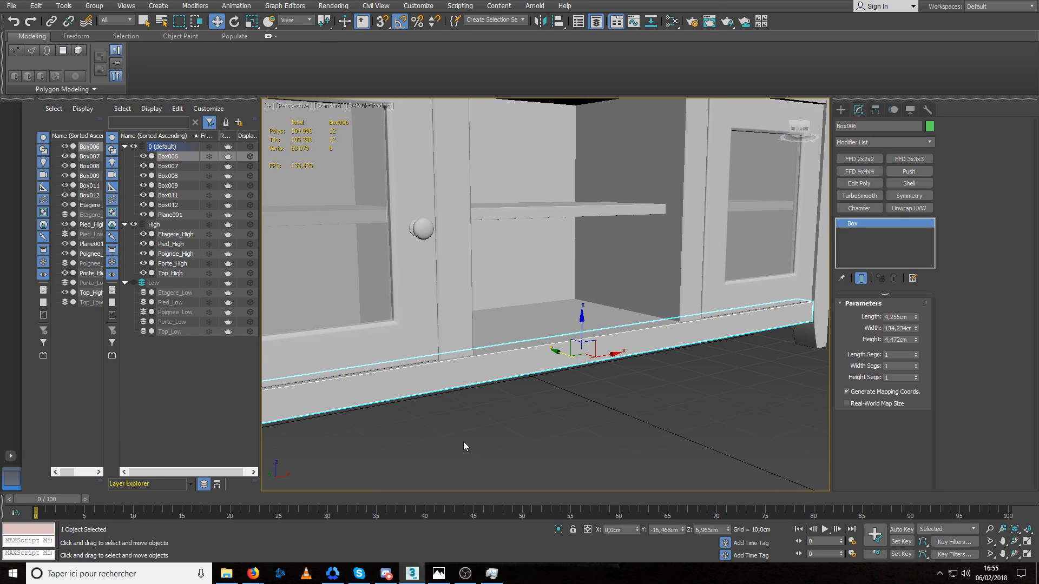
click(465, 575)
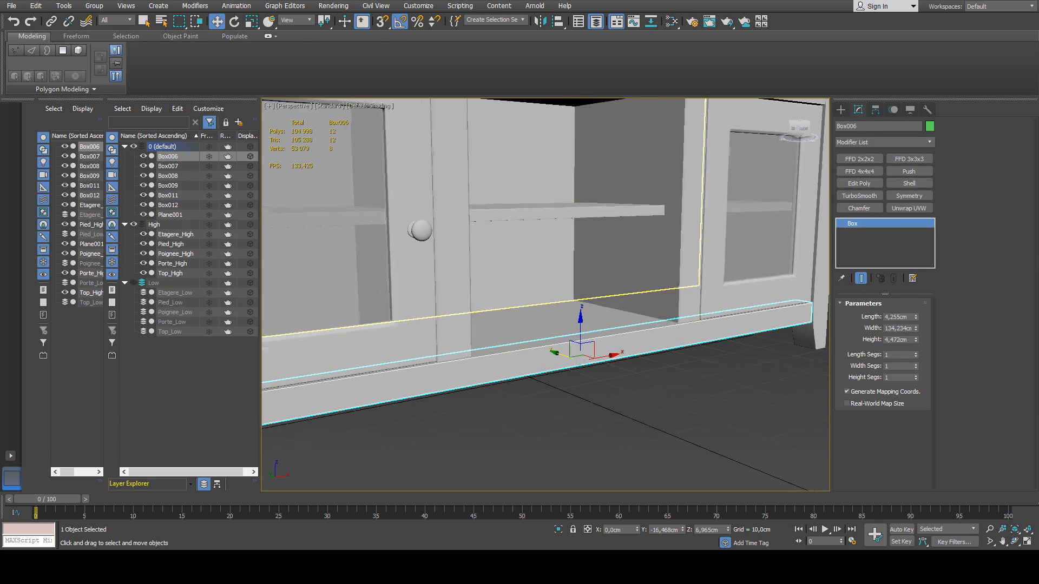
scroll(496, 242, down, 4)
alt+middle_drag(496, 242, 504, 262)
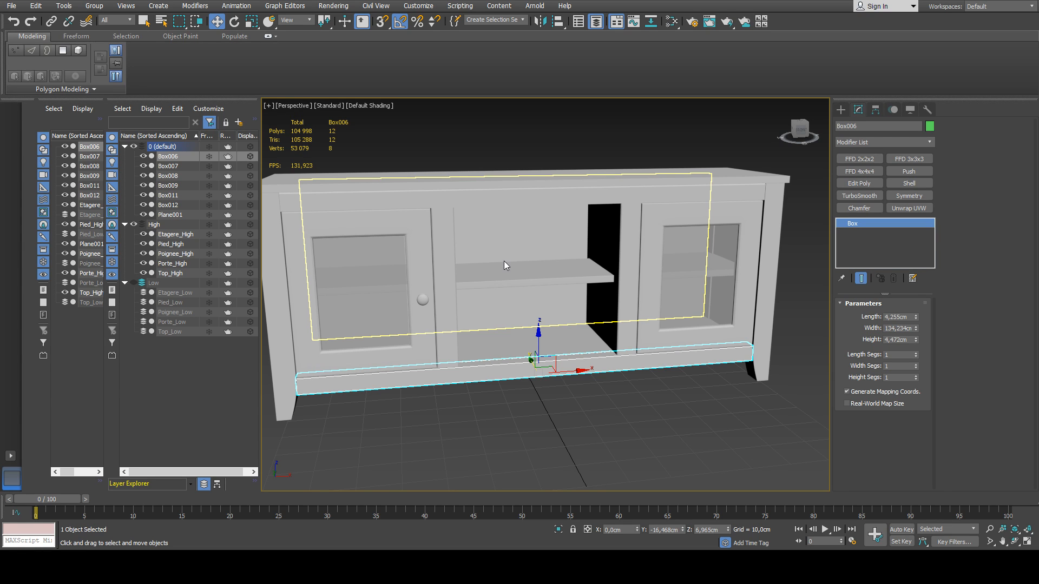
middle_drag(543, 239, 555, 252)
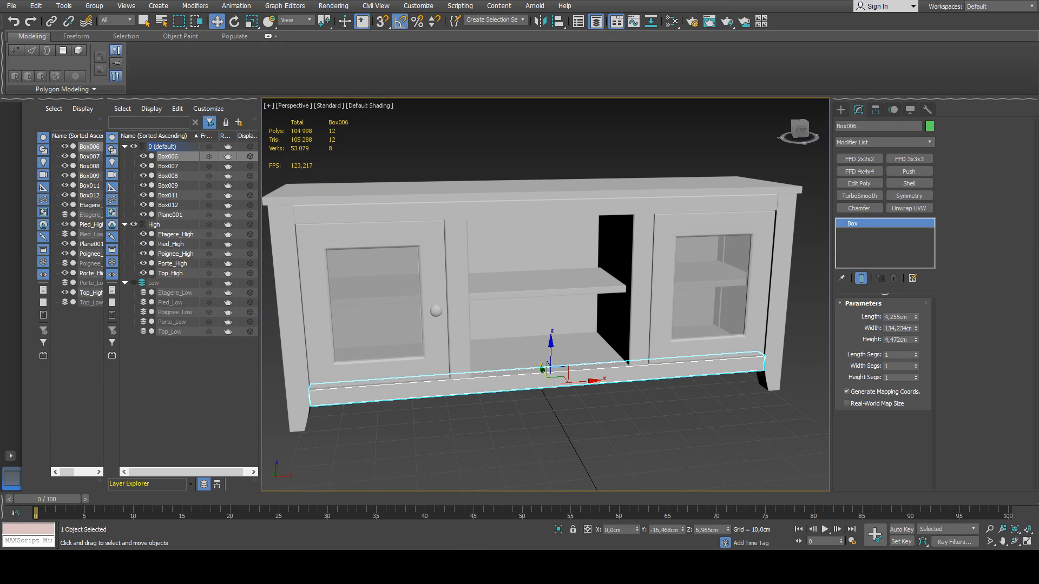
middle_drag(541, 205, 537, 212)
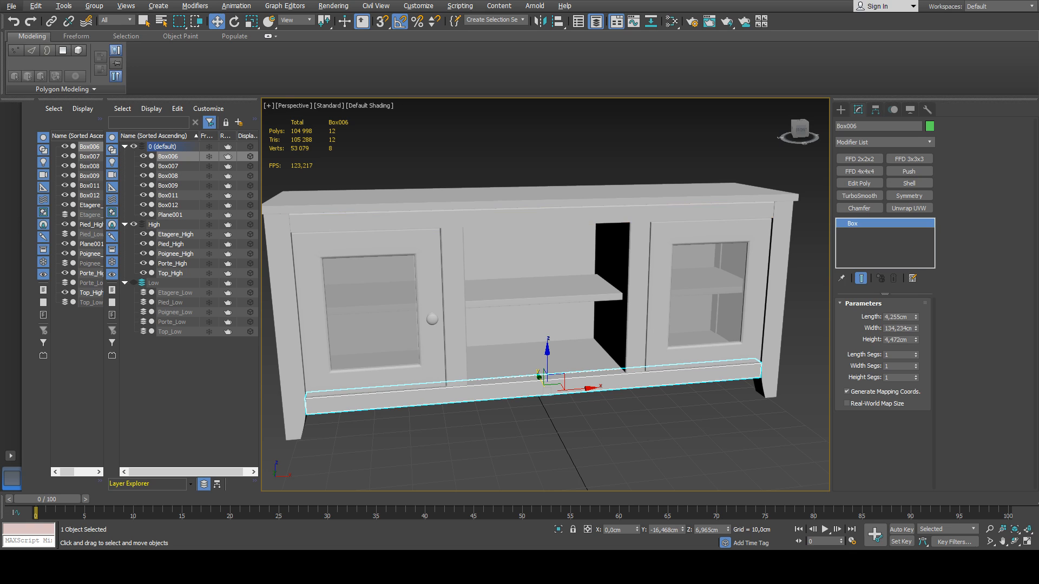
middle_drag(598, 285, 608, 282)
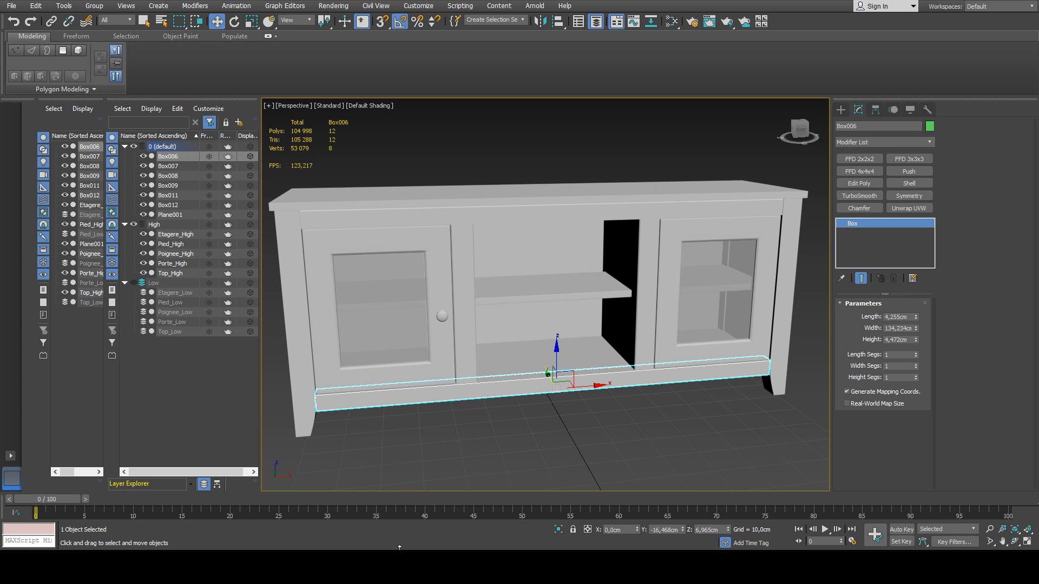
middle_drag(543, 332, 536, 323)
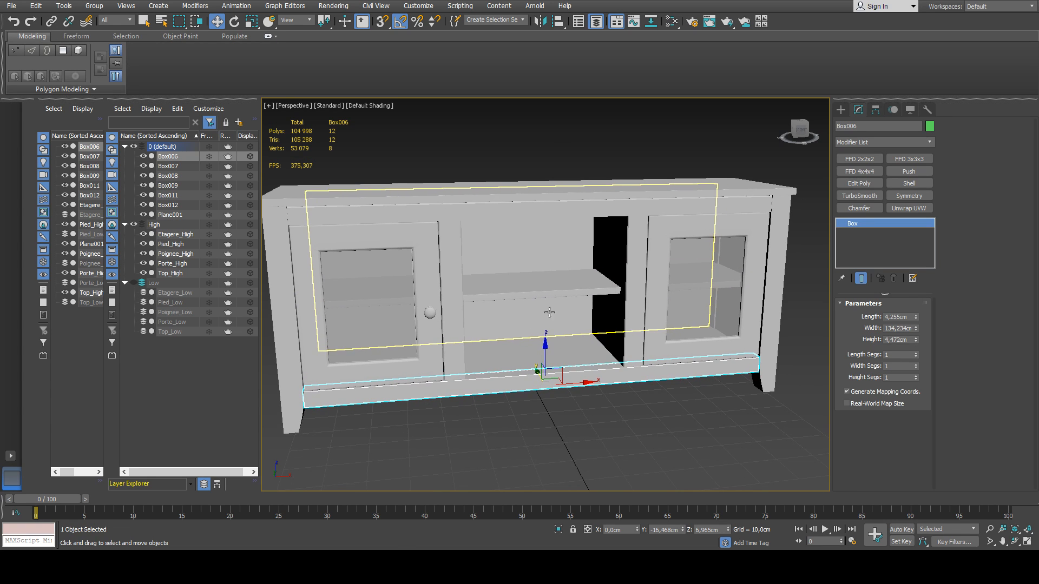
Examine the lower front rail Box006 and the upper front rail Box007 from below, up close and from several sides.
drag(797, 130, 819, 136)
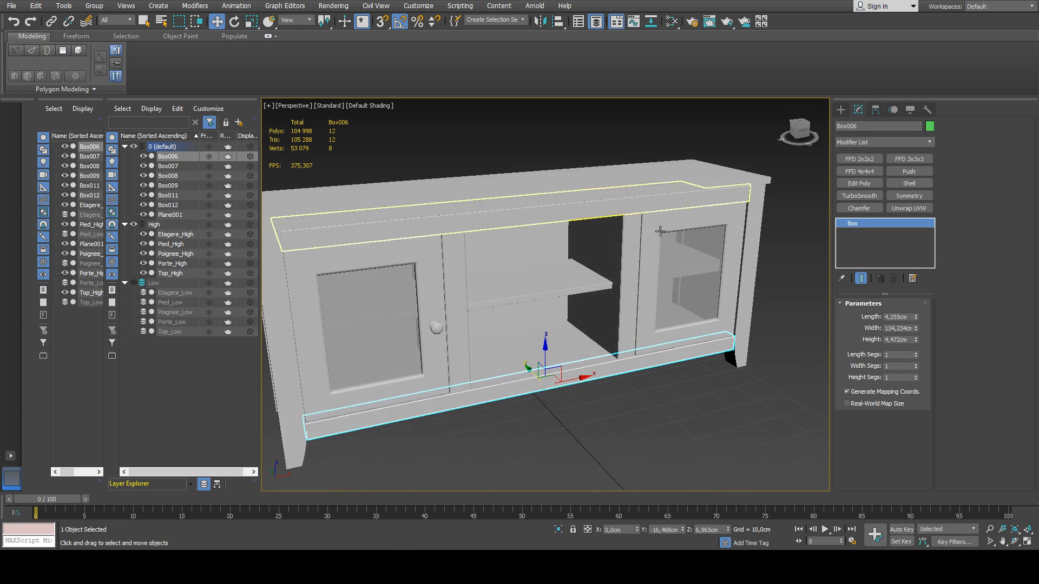
middle_drag(510, 322, 550, 303)
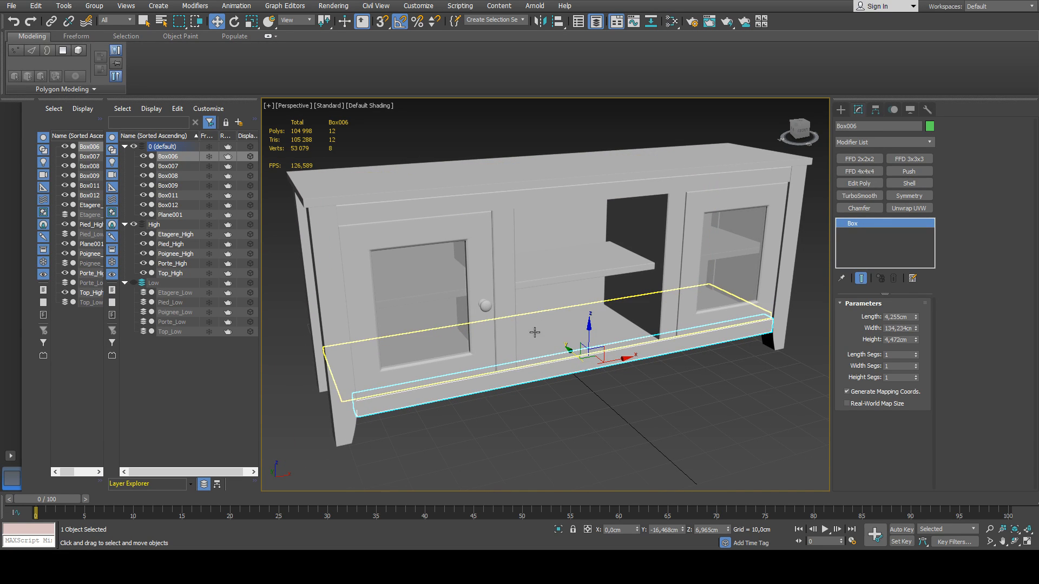
alt+middle_drag(480, 397, 507, 360)
alt+middle_drag(450, 359, 582, 352)
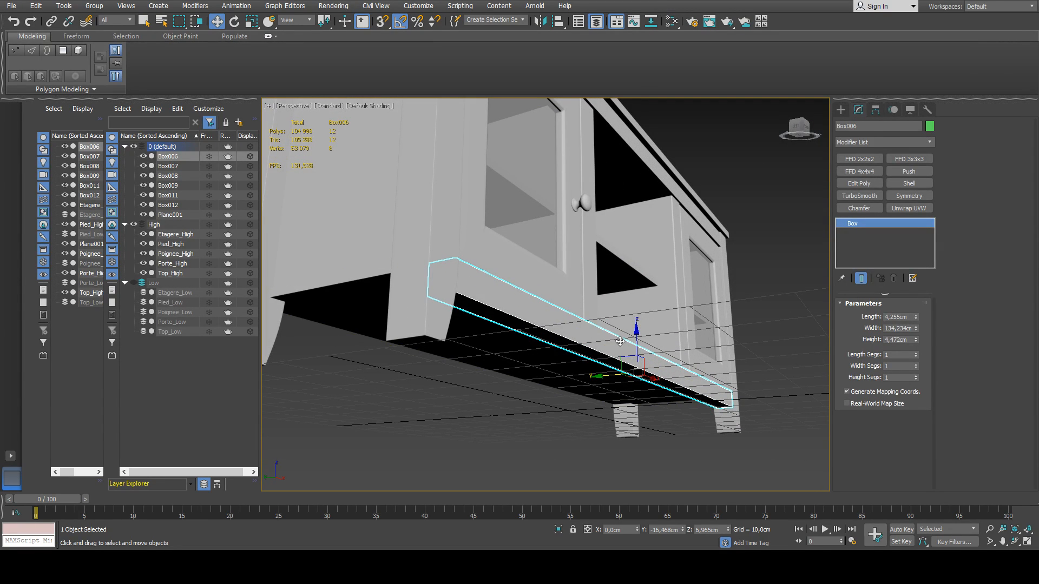
alt+middle_drag(620, 342, 481, 357)
scroll(574, 338, up, 5)
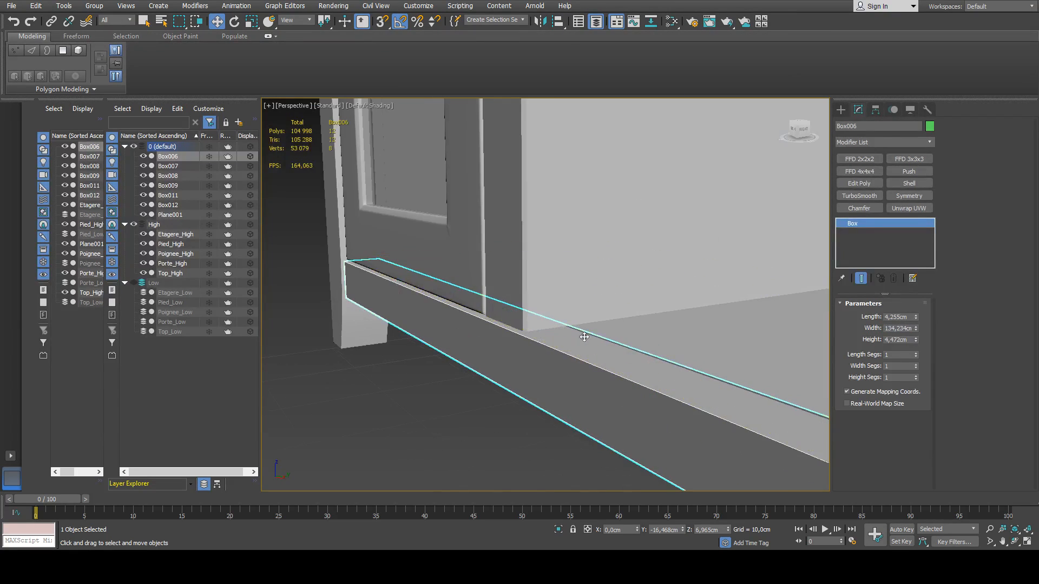
alt+middle_drag(584, 337, 635, 355)
scroll(562, 357, down, 5)
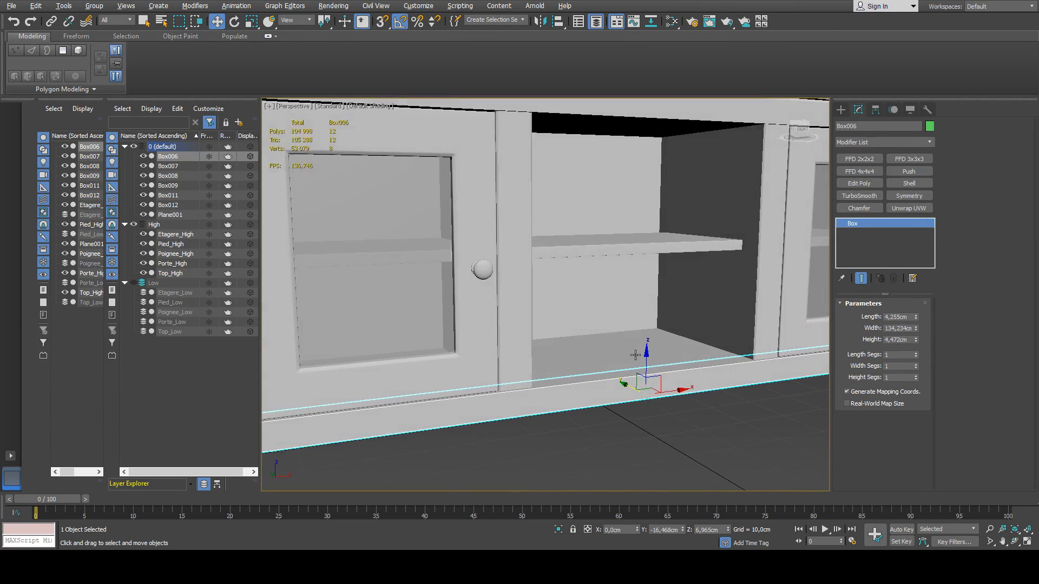
scroll(628, 359, down, 4)
click(508, 200)
alt+middle_drag(523, 248, 561, 226)
middle_drag(586, 160, 558, 216)
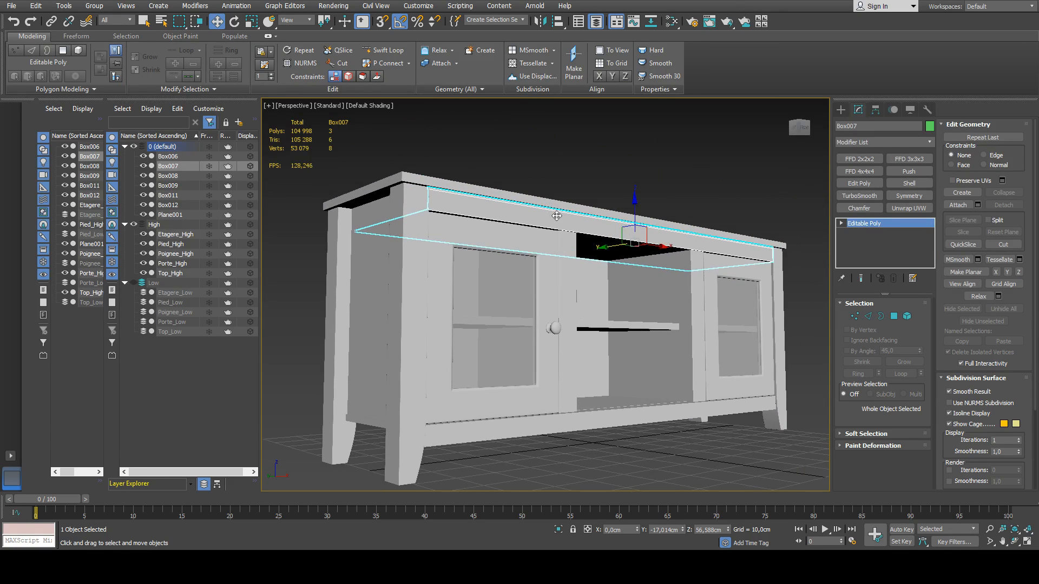
scroll(557, 216, up, 3)
scroll(558, 216, down, 3)
Select the cabinet's mirrored side panels Box009 and rename the object Side_Low.
click(364, 299)
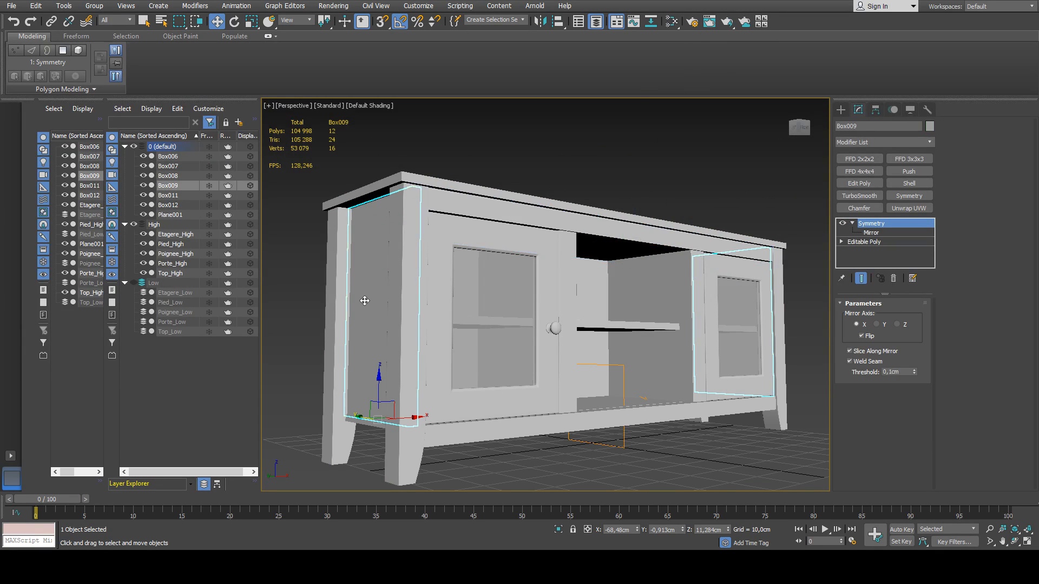
alt+middle_drag(408, 310, 743, 344)
alt+middle_drag(582, 349, 508, 347)
click(863, 127)
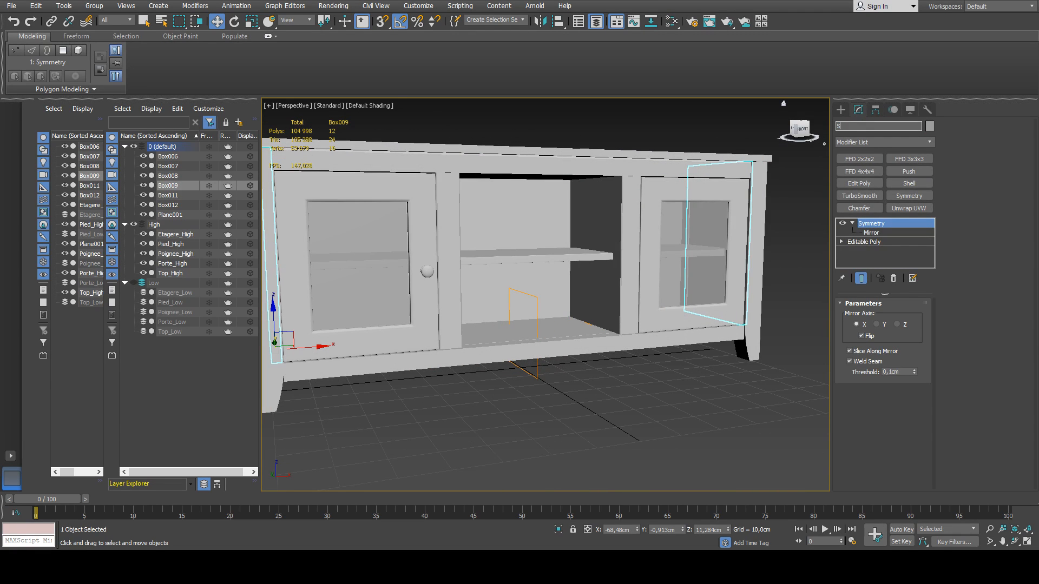
text(Side)
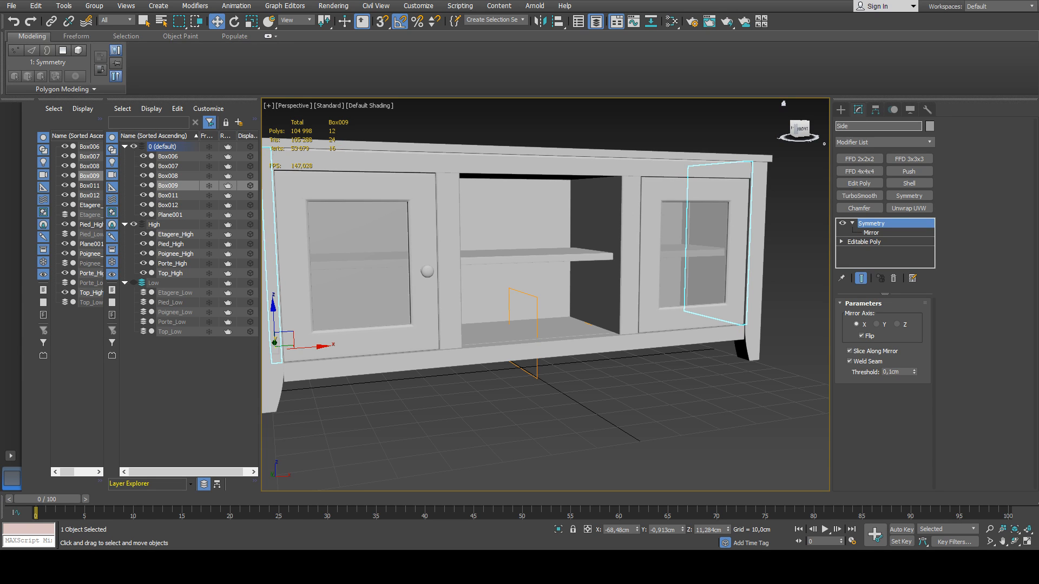
text(_Low)
key(Return)
Clone Side_Low as Side_High and sort the two side panel objects into the Low and High layers.
scroll(433, 284, down, 4)
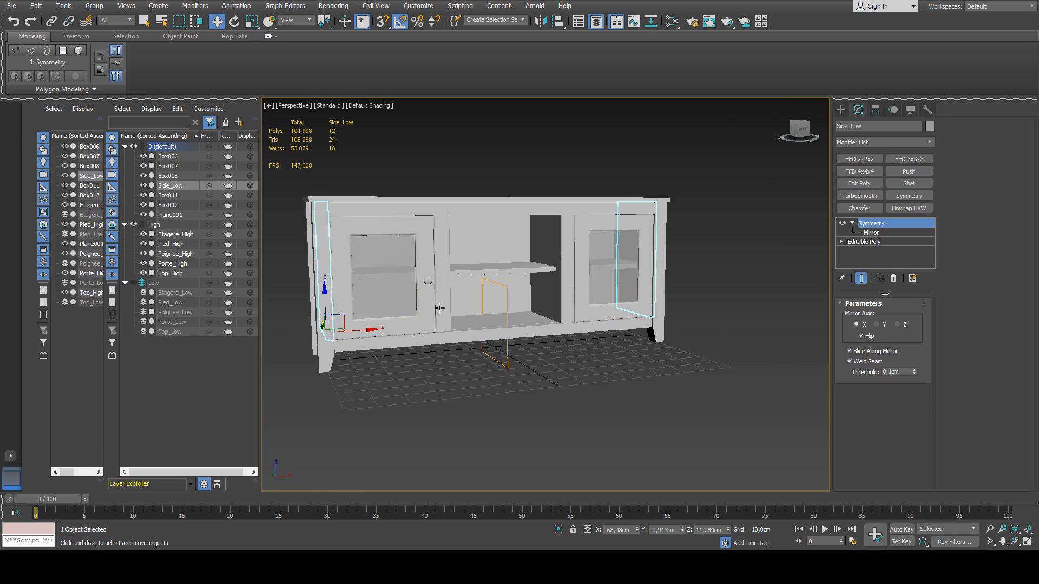
alt+middle_drag(440, 307, 495, 318)
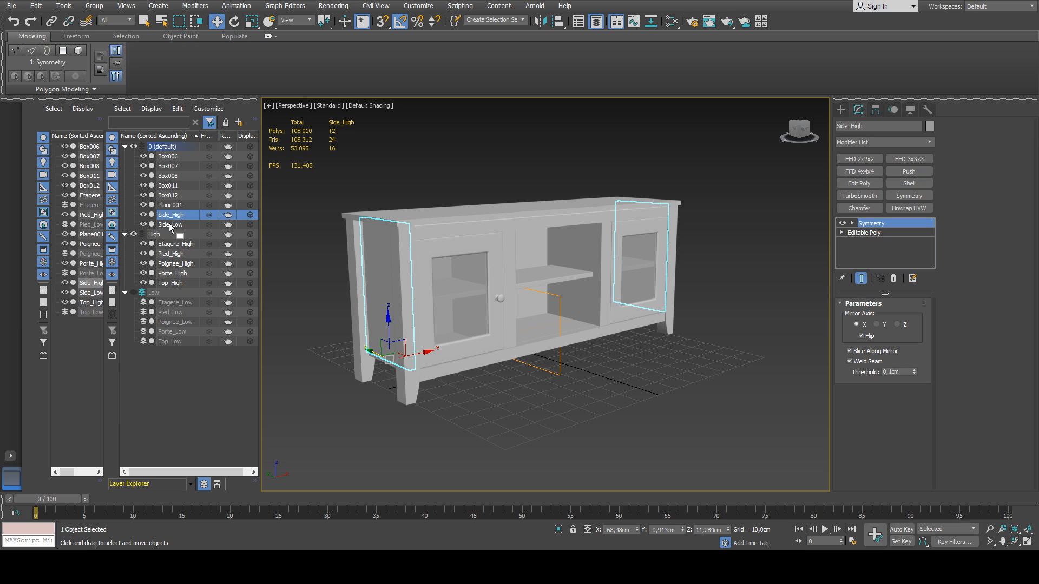
drag(169, 223, 160, 293)
Show the Low layer with Porte_Low unhidden and hide the High layer to view the low-poly cabinet.
click(134, 283)
click(134, 215)
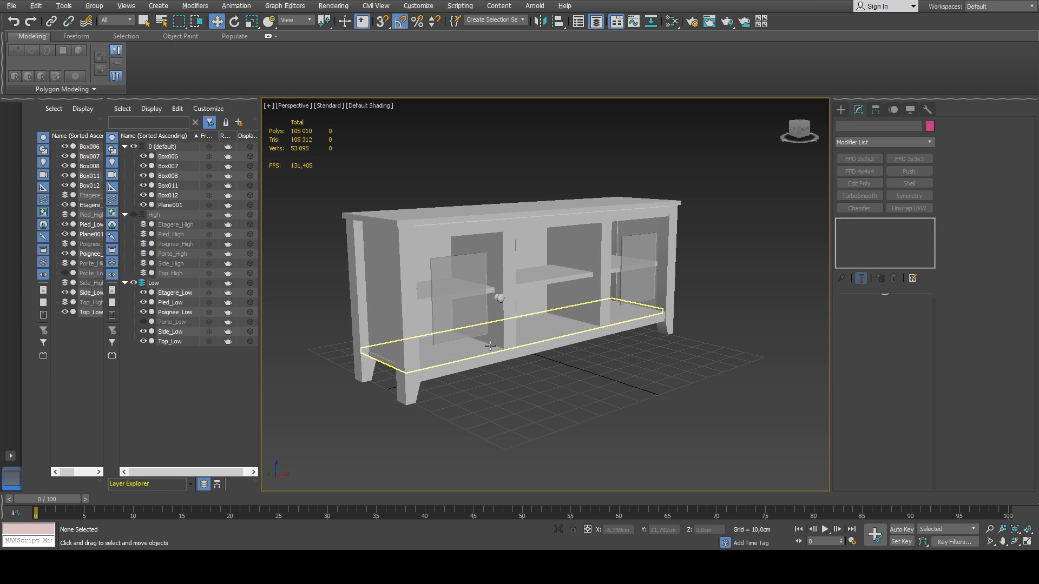
click(143, 322)
middle_drag(494, 311, 495, 323)
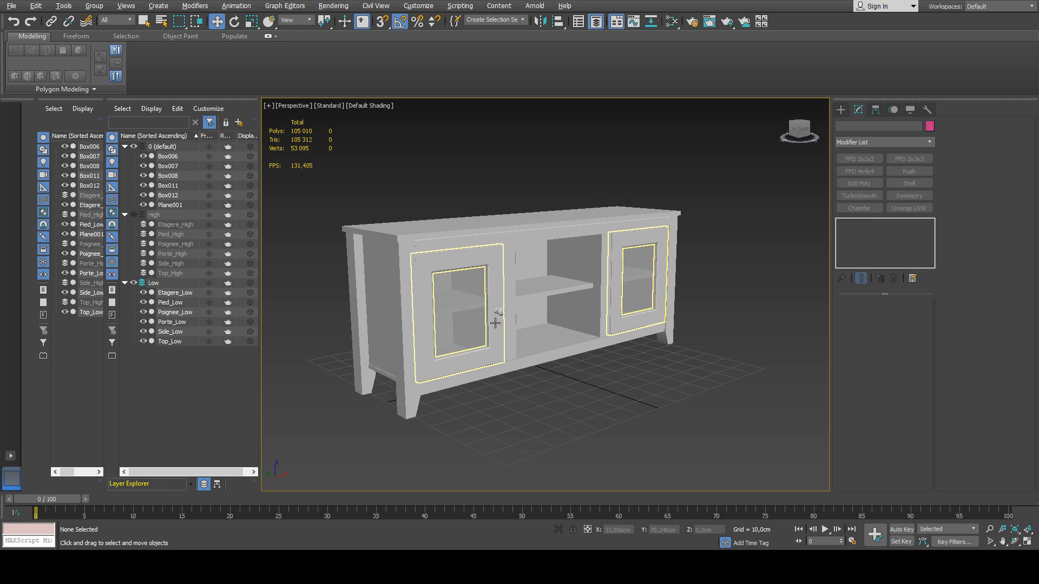
scroll(488, 321, up, 2)
scroll(489, 321, down, 5)
Compare the polygon counts of the whole low-poly cabinet, the handle Poignee_Low alone, and the cabinet without the handle.
drag(671, 194, 306, 427)
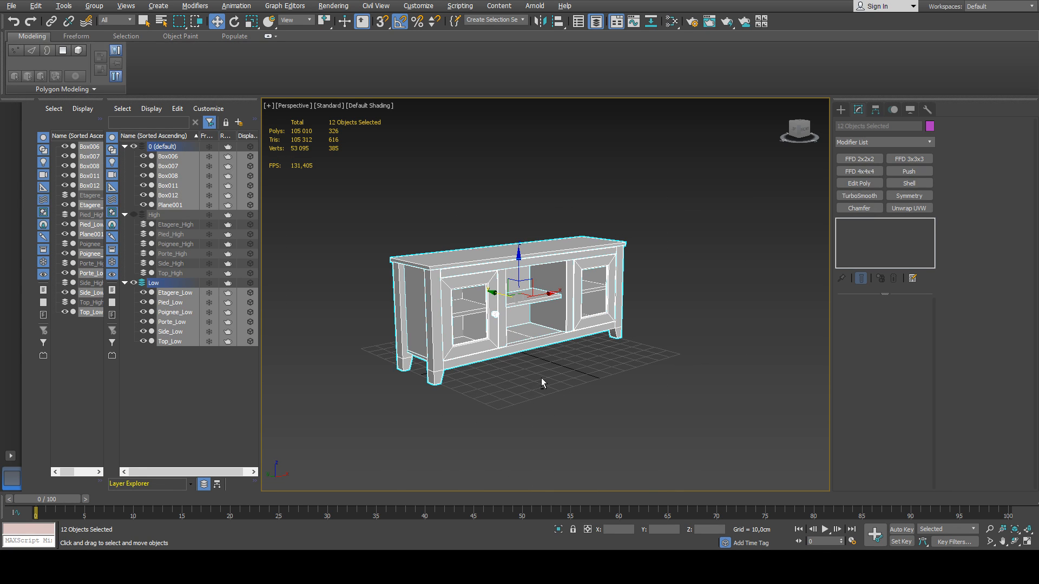
alt+middle_drag(541, 378, 483, 358)
scroll(433, 297, up, 3)
scroll(424, 297, down, 1)
scroll(468, 365, down, 3)
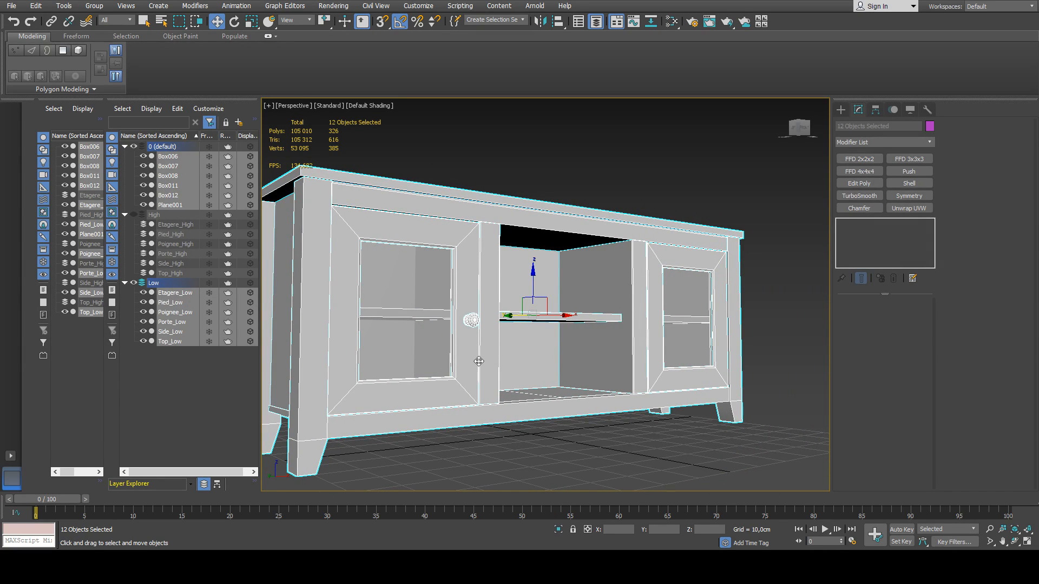
click(475, 320)
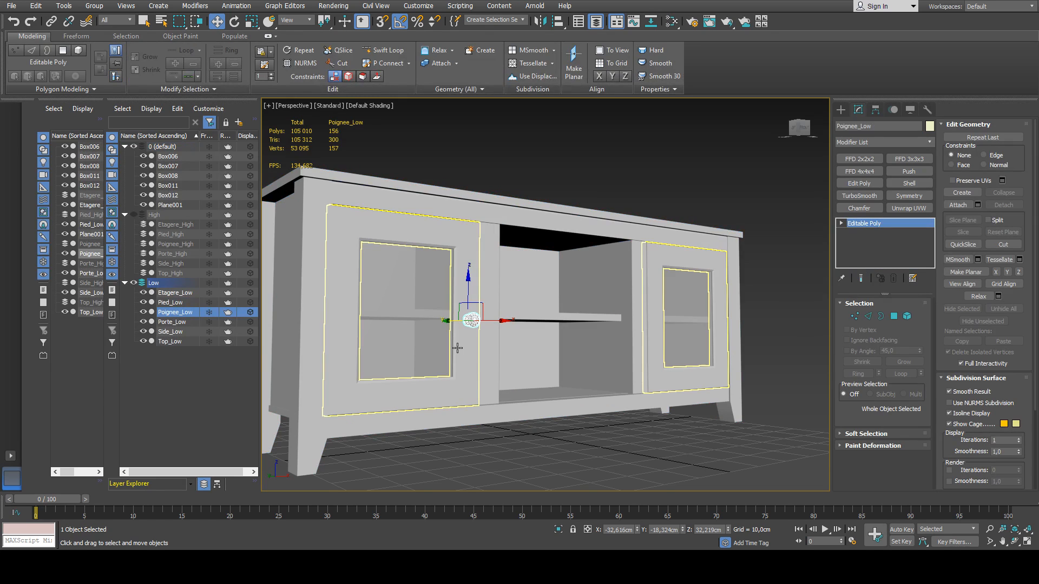
scroll(457, 348, down, 4)
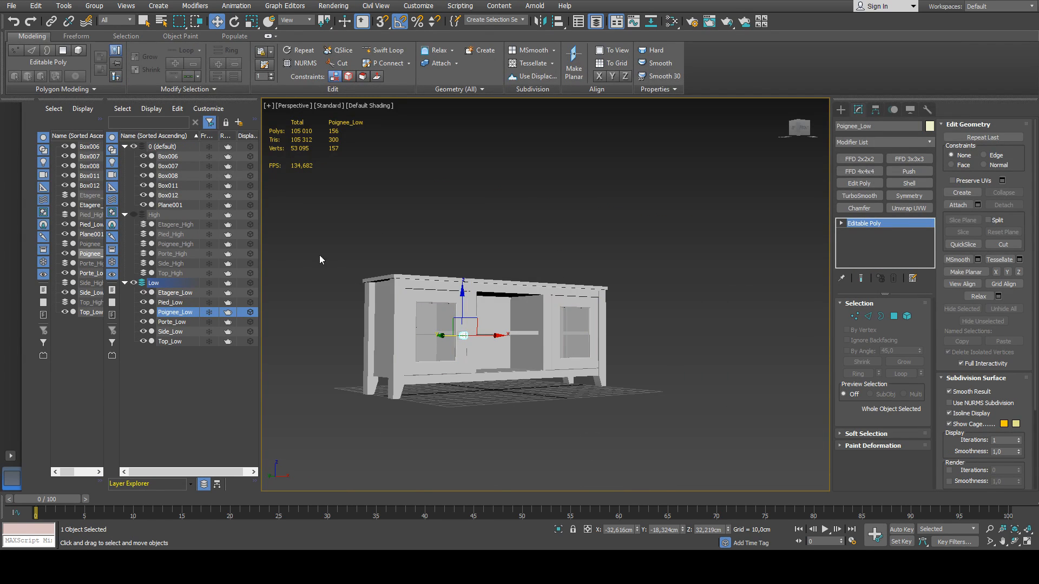
drag(356, 265, 648, 425)
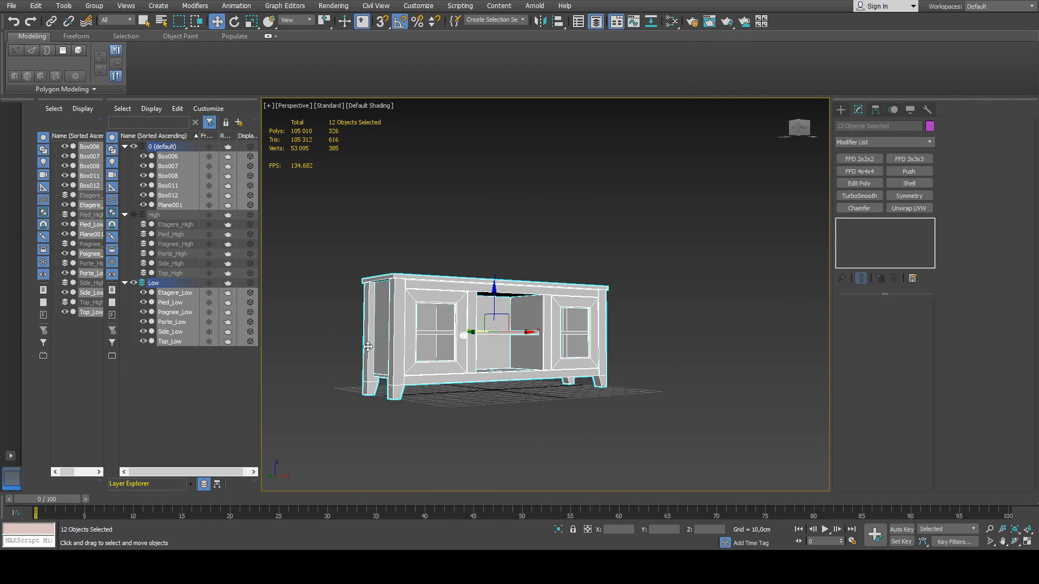
alt+click(465, 341)
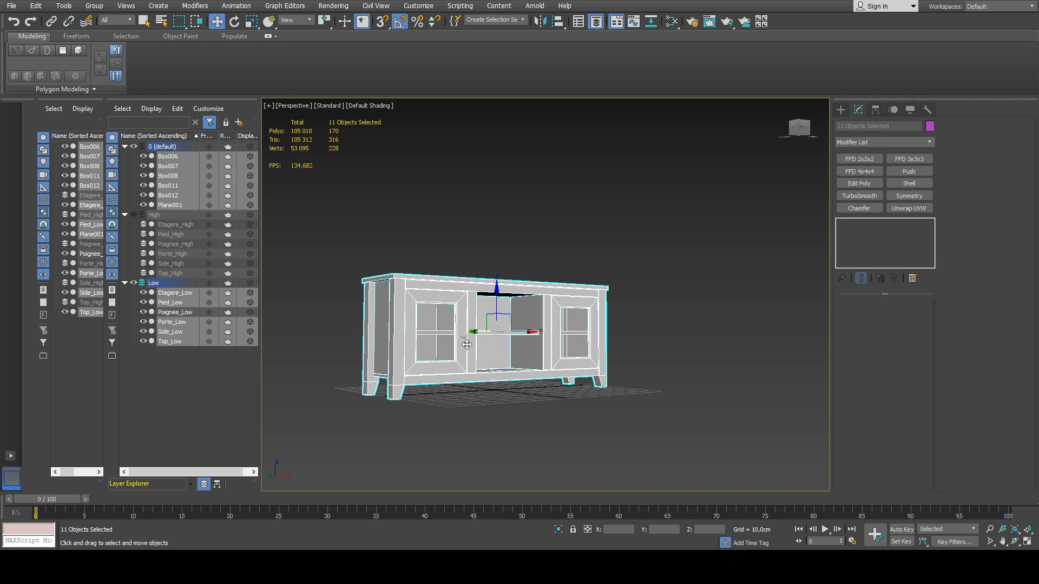
scroll(466, 344, up, 5)
ctrl+click(452, 350)
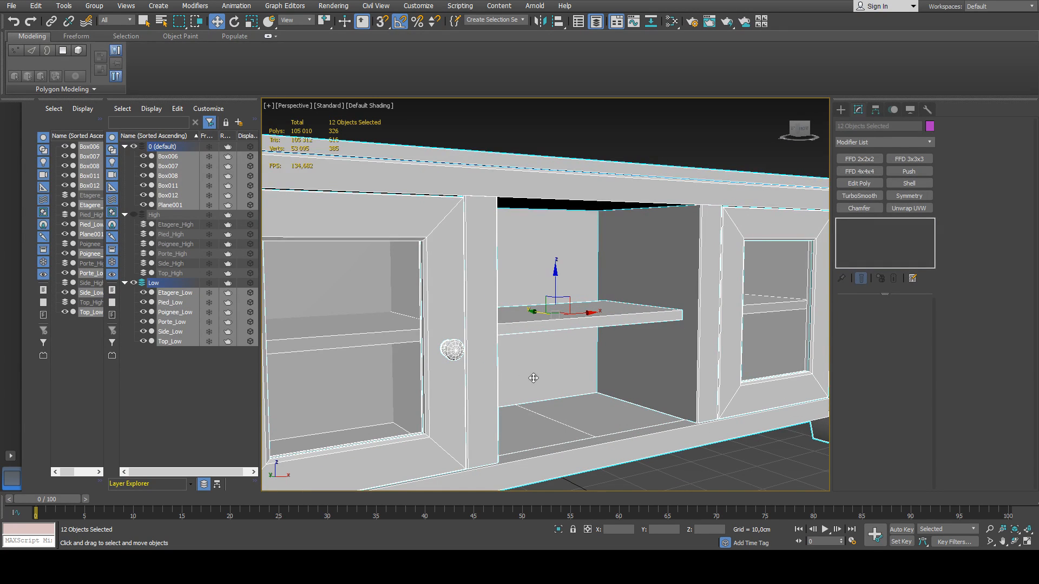
Add a Symmetry modifier to Poignee_Low with its mirror plane at X 0,0 cm and Flip enabled to create the opposite door's handle.
click(453, 350)
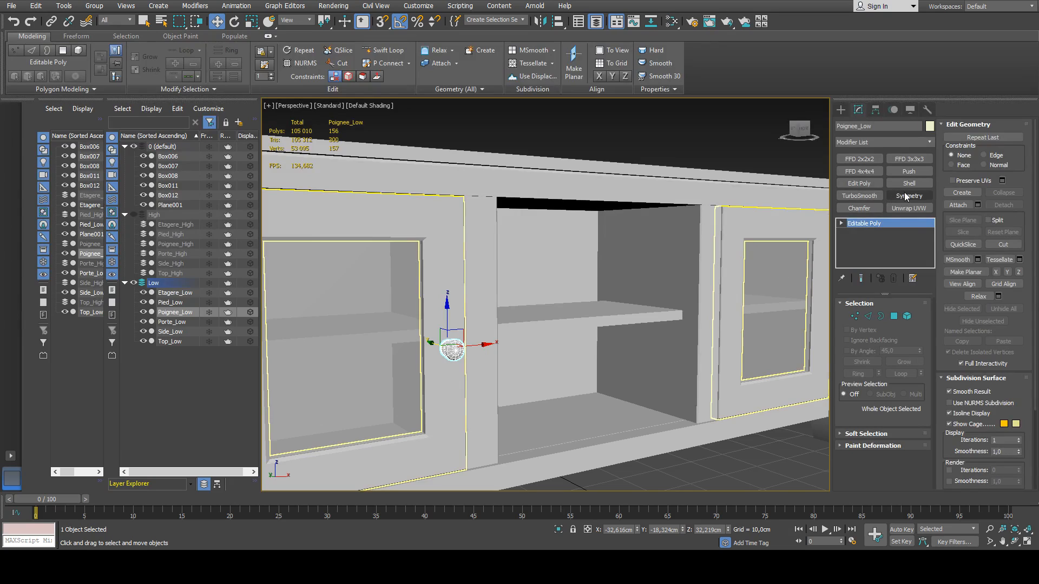
click(907, 196)
click(852, 223)
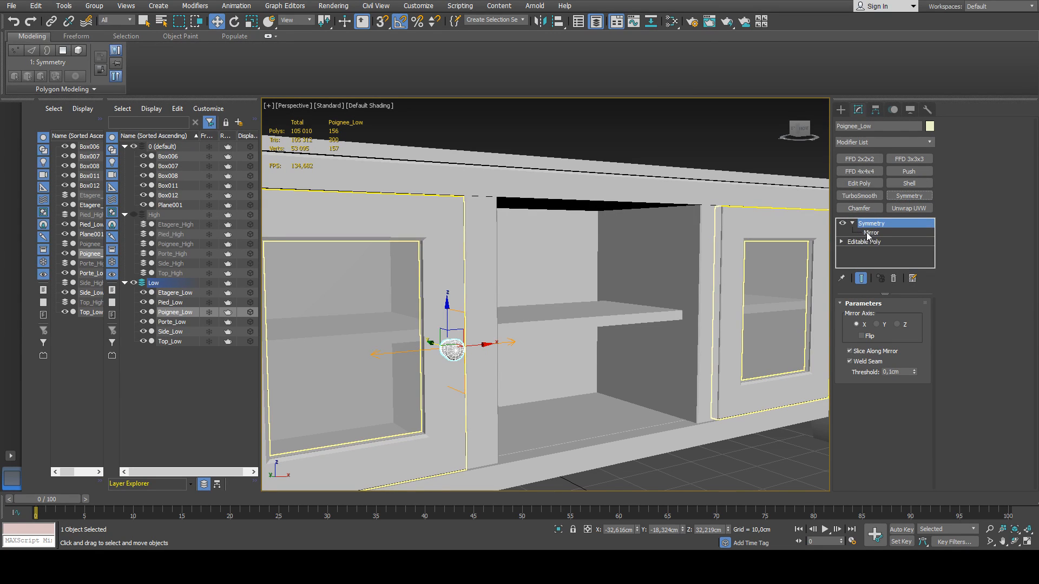
click(870, 233)
right_click(638, 530)
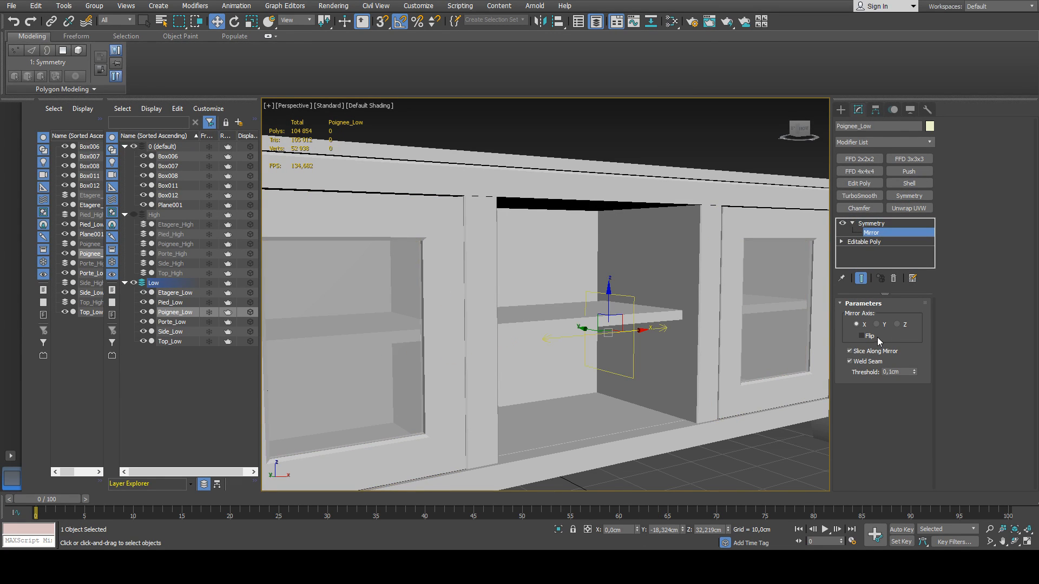
click(861, 335)
click(877, 234)
click(774, 458)
scroll(772, 454, down, 5)
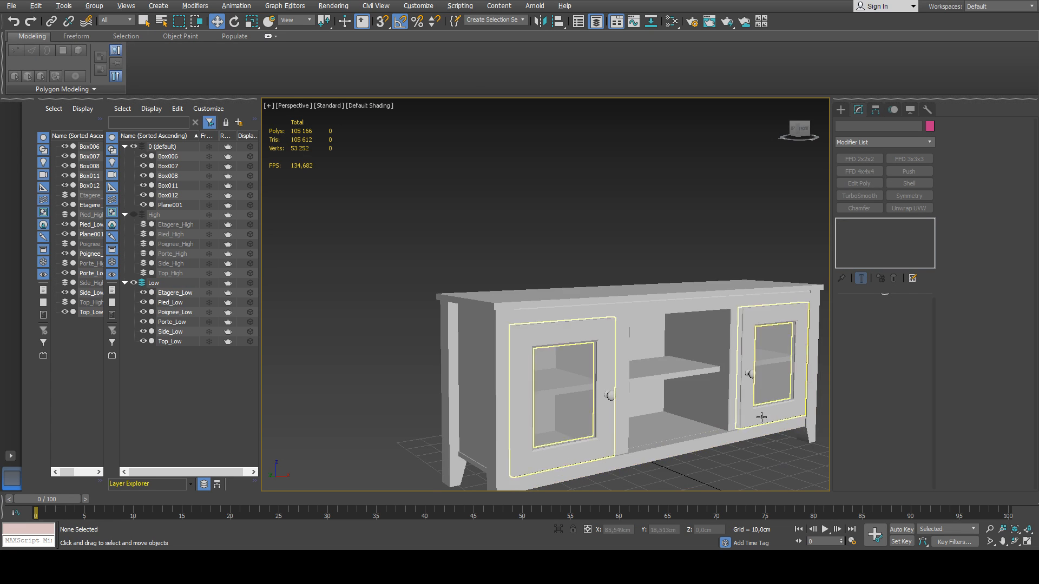
middle_drag(779, 433, 666, 398)
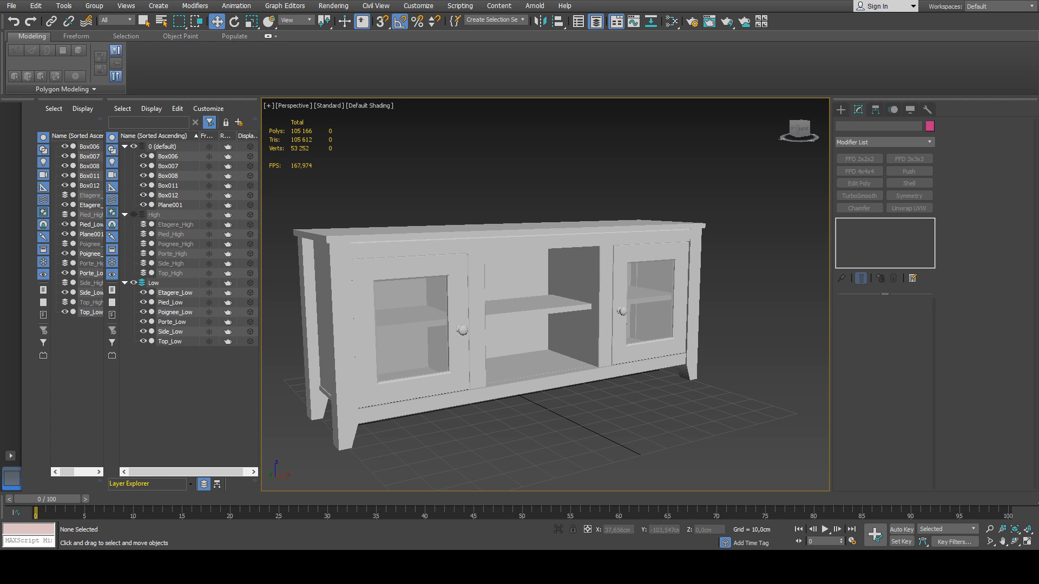
Examine the low-poly cabinet's shelves, upper front rail, central opening and doors from above, below and the side.
scroll(547, 303, up, 5)
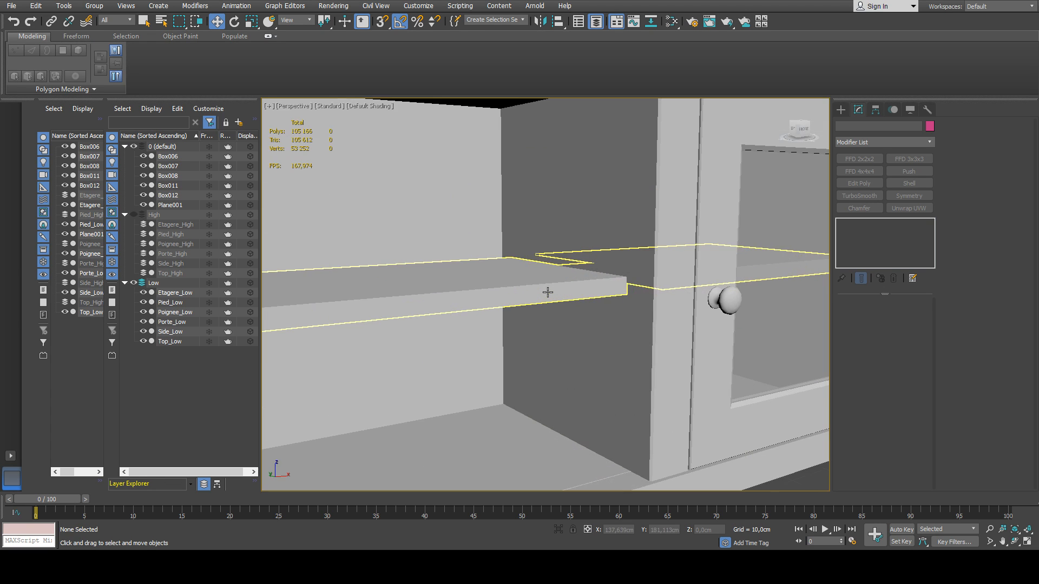
click(547, 293)
scroll(547, 294, down, 5)
alt+middle_drag(568, 289, 586, 306)
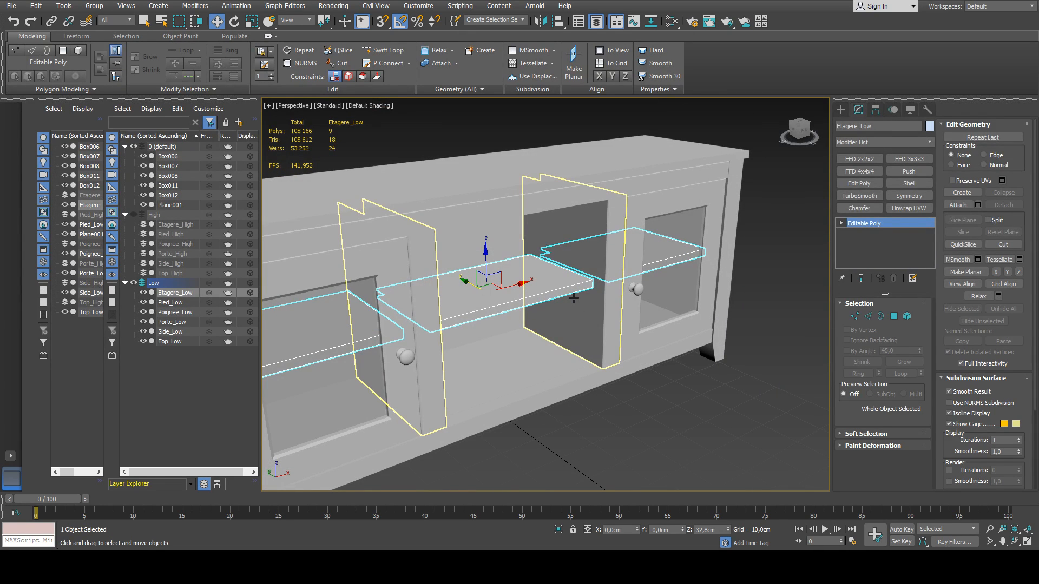
middle_drag(511, 310, 552, 343)
click(515, 251)
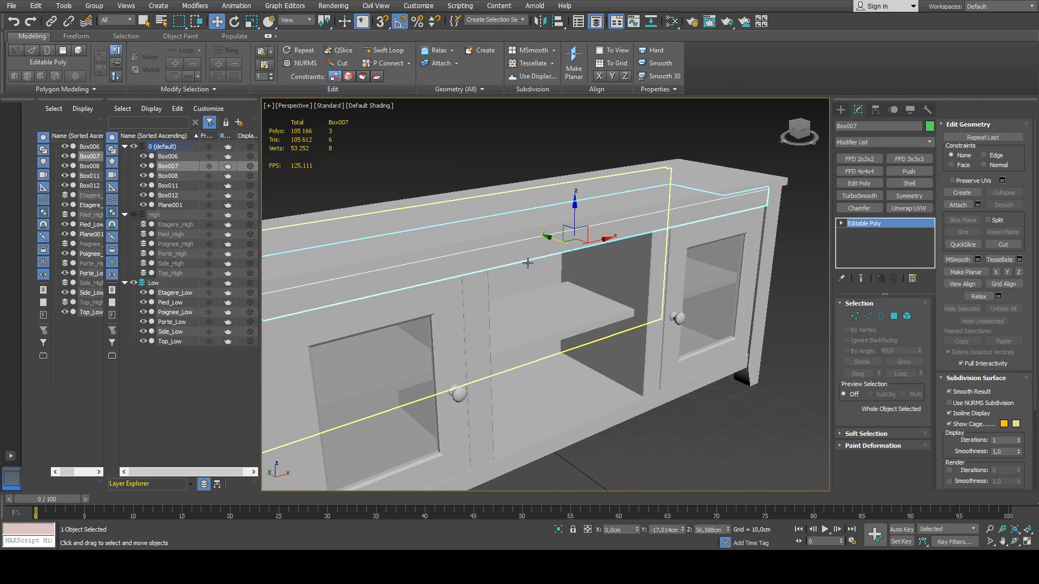
alt+middle_drag(532, 272, 560, 213)
scroll(560, 213, up, 5)
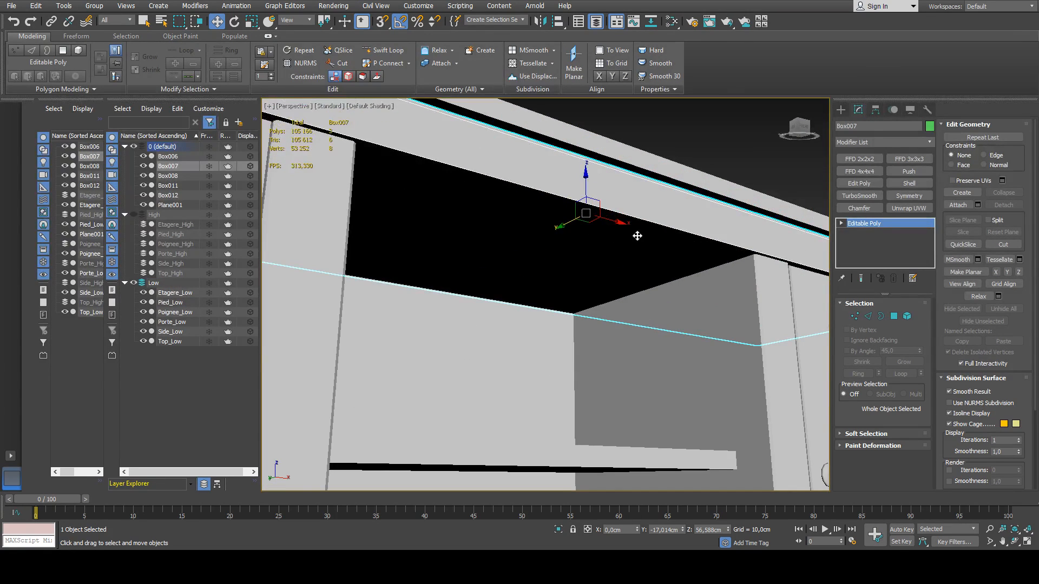
click(663, 256)
scroll(659, 225, down, 2)
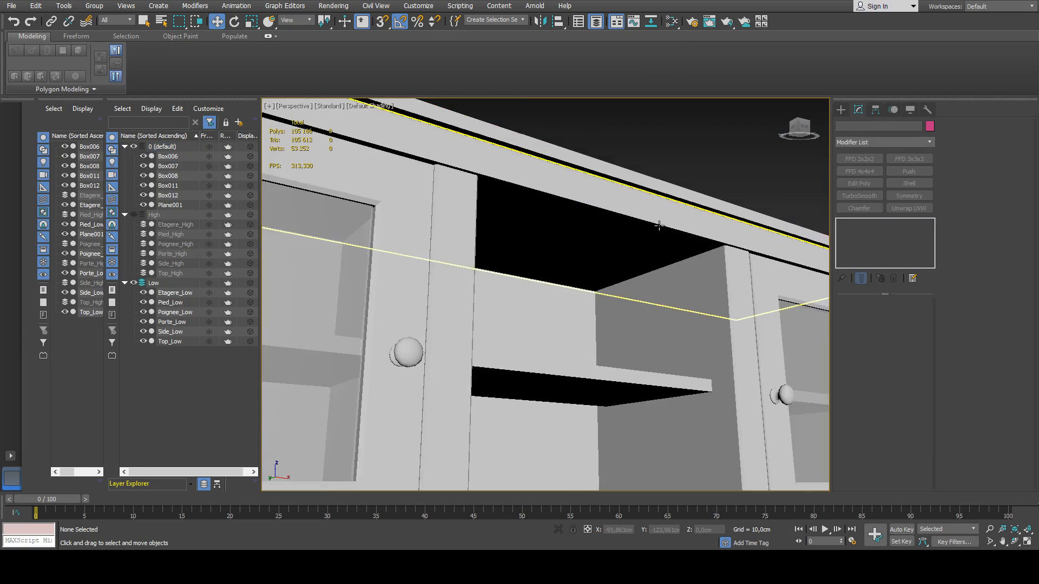
scroll(659, 225, down, 5)
scroll(628, 292, up, 6)
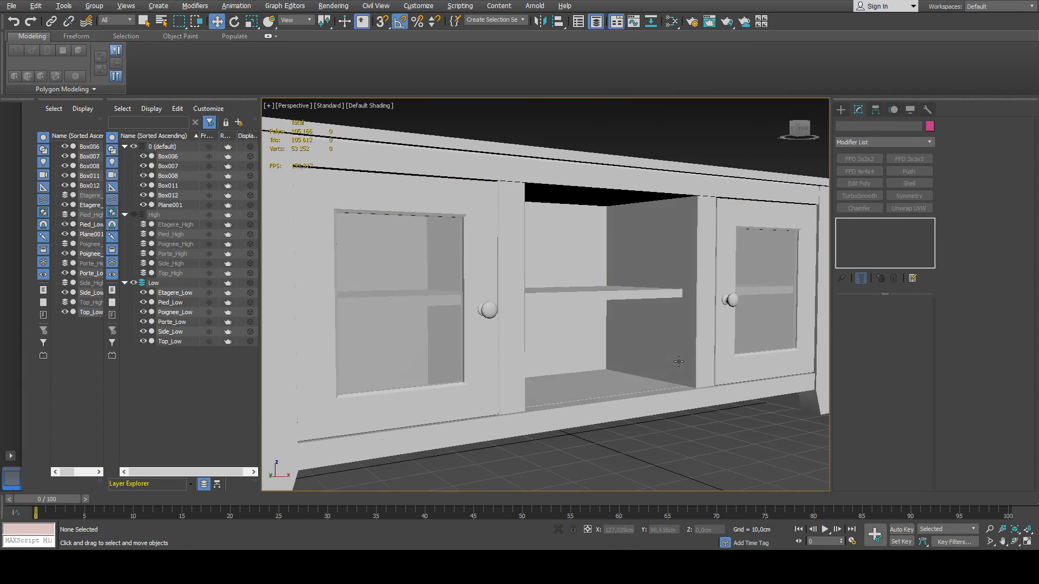
alt+middle_drag(679, 362, 647, 411)
scroll(624, 345, up, 4)
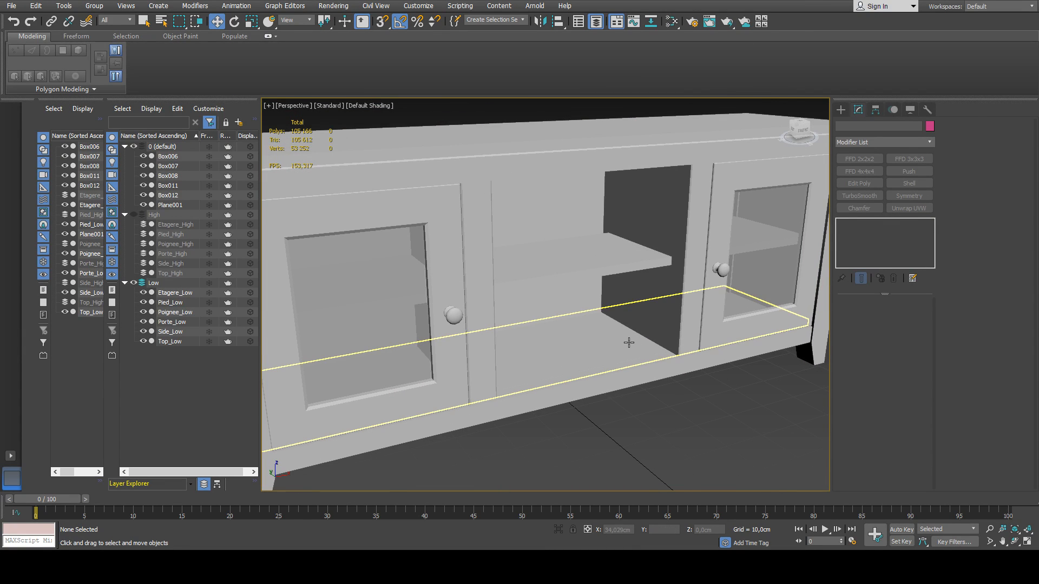
scroll(622, 330, down, 3)
scroll(485, 323, down, 1)
alt+middle_drag(485, 323, 535, 303)
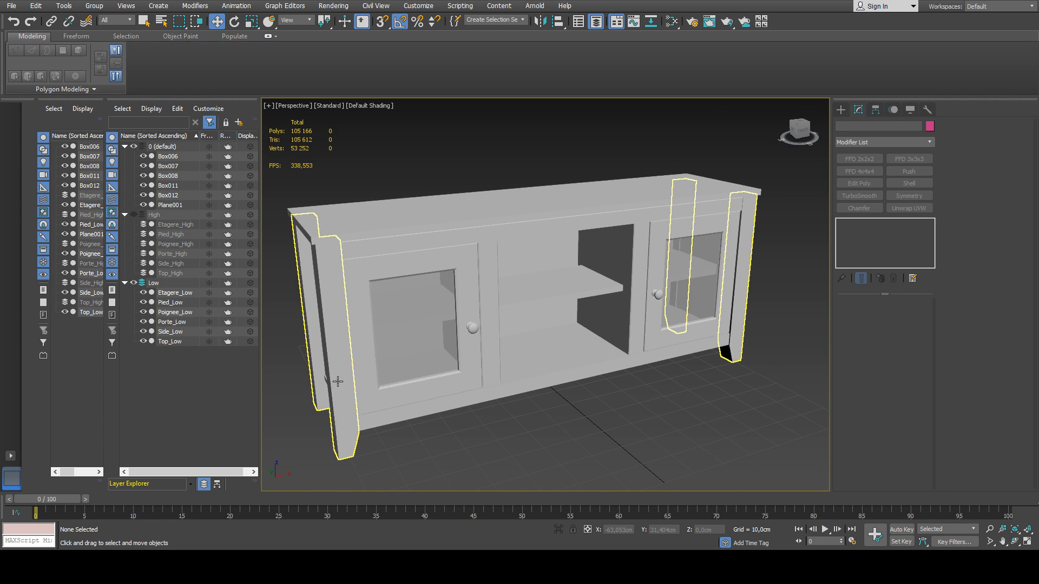
click(459, 364)
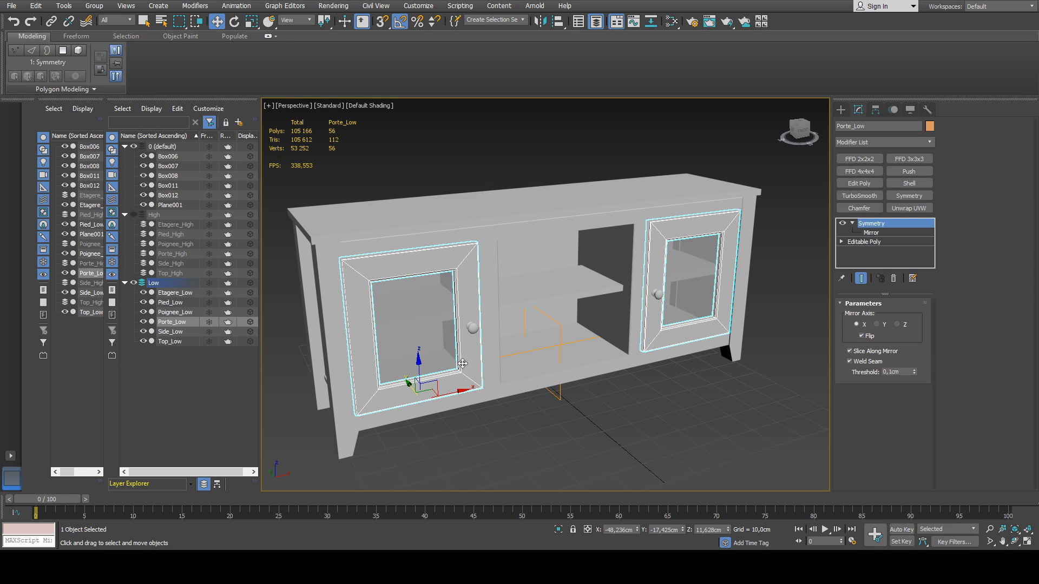
alt+middle_drag(459, 364, 287, 340)
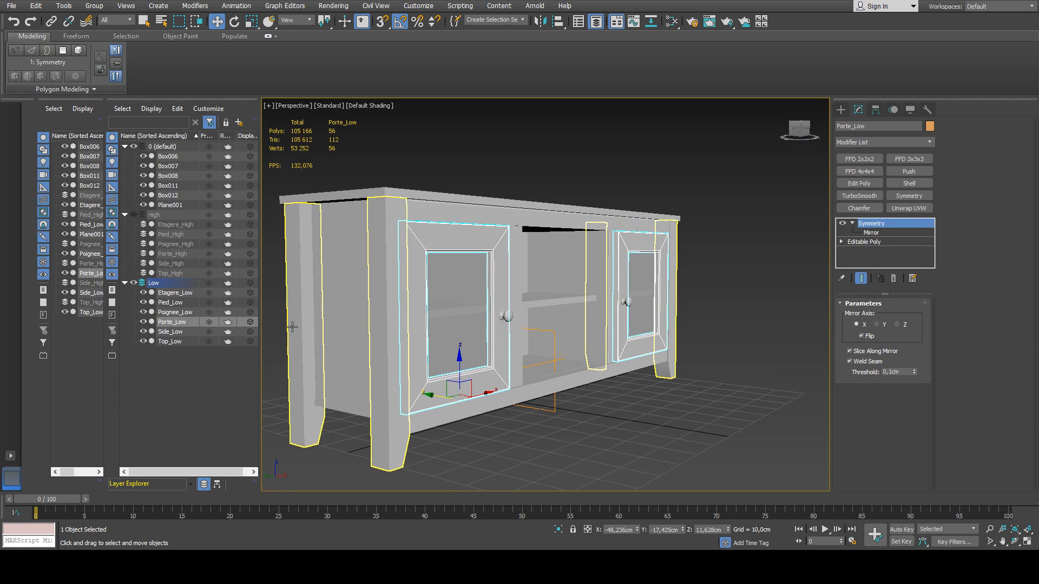
Rename the cabinet's back panel Box011 as Back_Low.
click(172, 196)
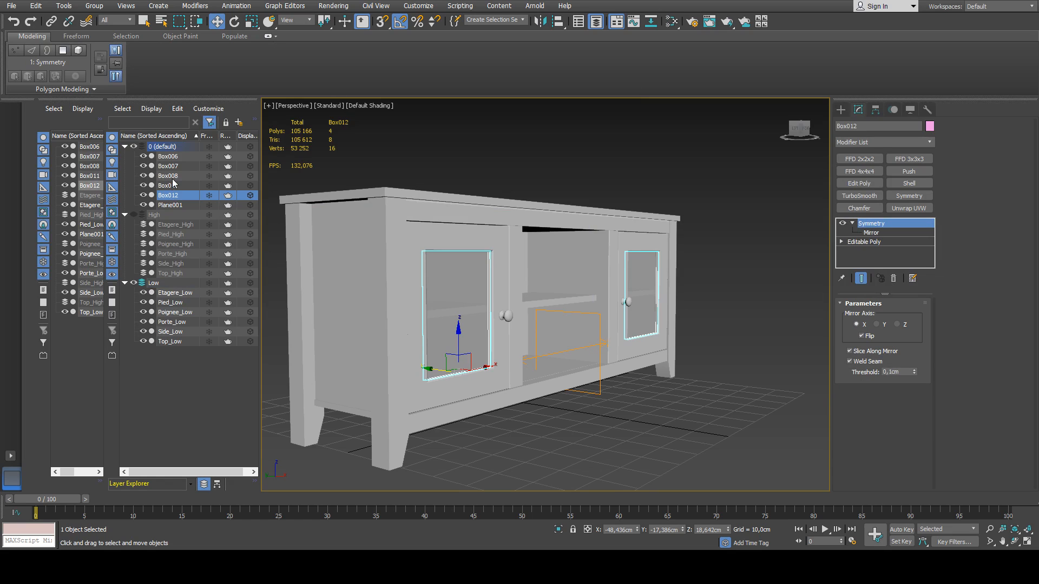
click(173, 185)
key(z)
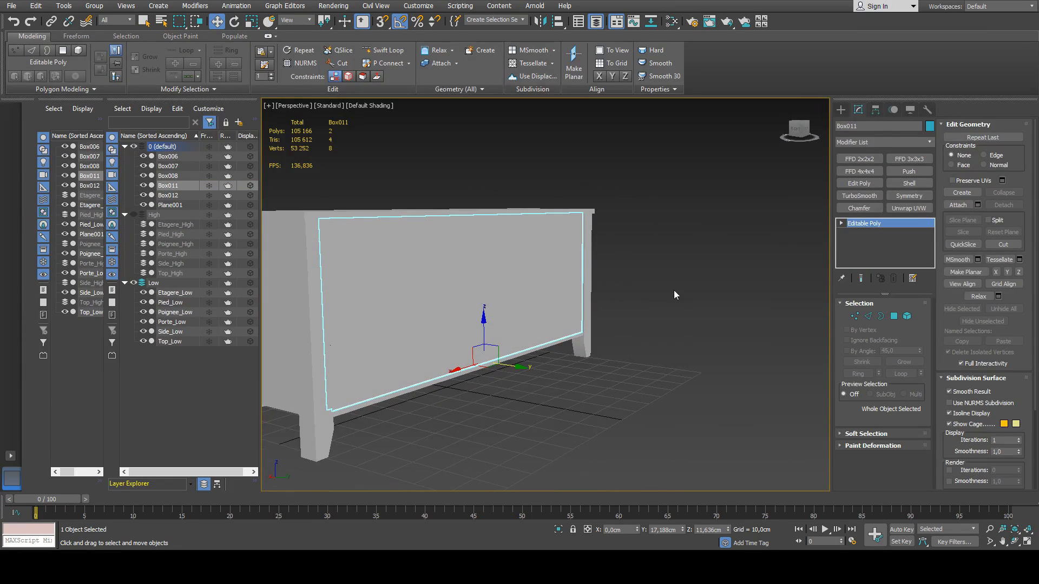
double_click(848, 130)
text(Back_Low)
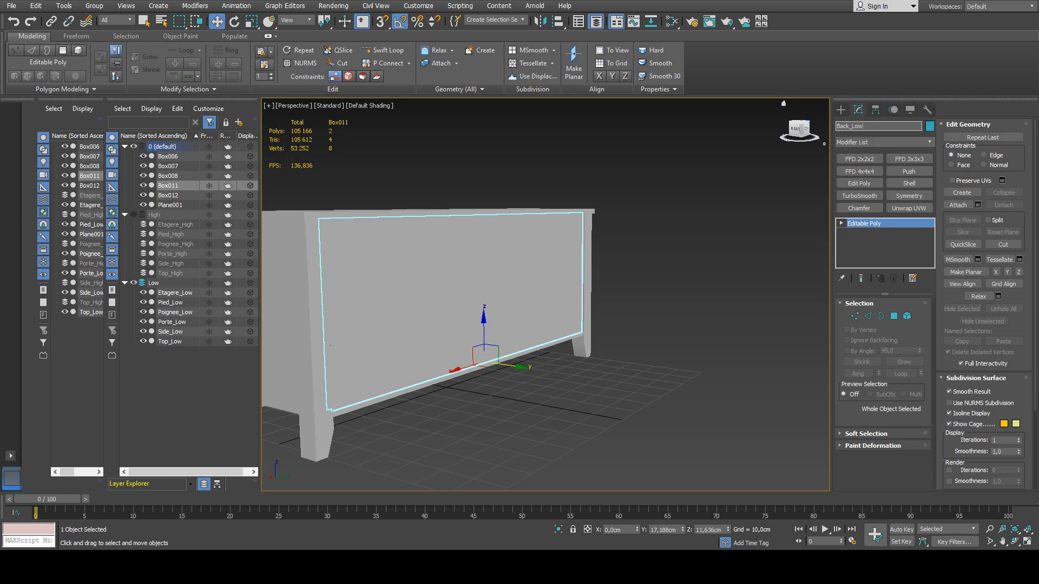
key(Return)
Clone Back_Low as Back_High and sort the two back panel objects into the Low and High layers.
middle_drag(519, 286, 533, 291)
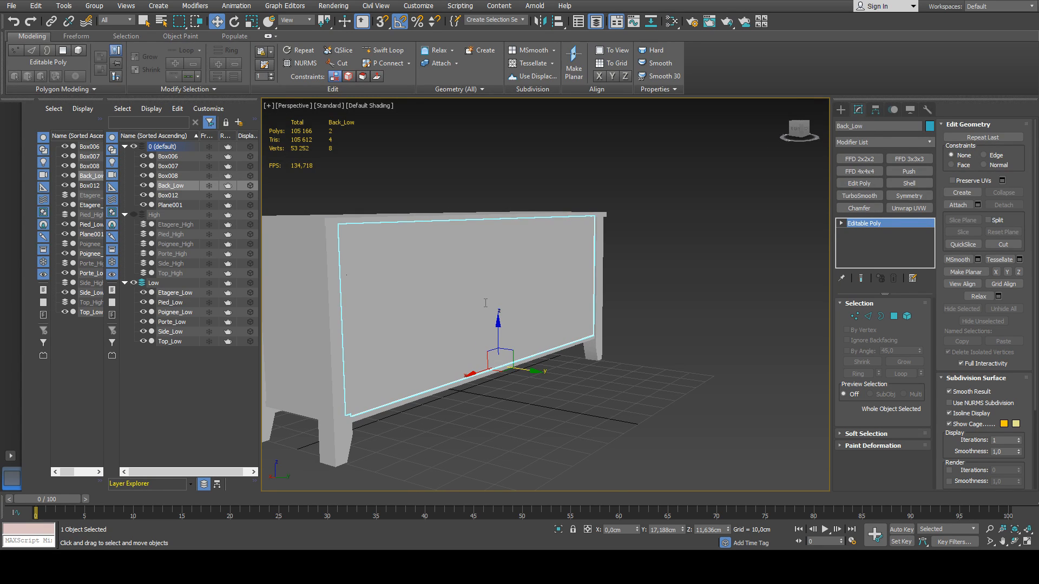
key(ctrl+v)
text(Back_High)
click(545, 334)
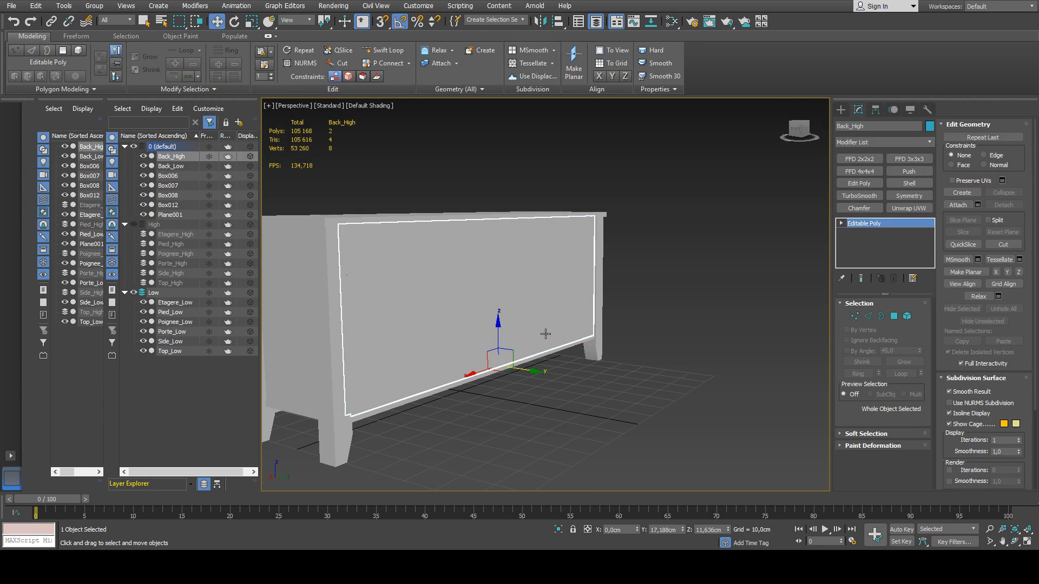
alt+middle_drag(544, 334, 475, 343)
drag(168, 169, 158, 286)
drag(169, 158, 155, 216)
Examine the lower edge of the back panel up close and the whole cabinet from the front.
click(421, 312)
alt+middle_drag(421, 312, 496, 295)
scroll(496, 295, up, 4)
alt+middle_drag(510, 366, 575, 415)
click(583, 420)
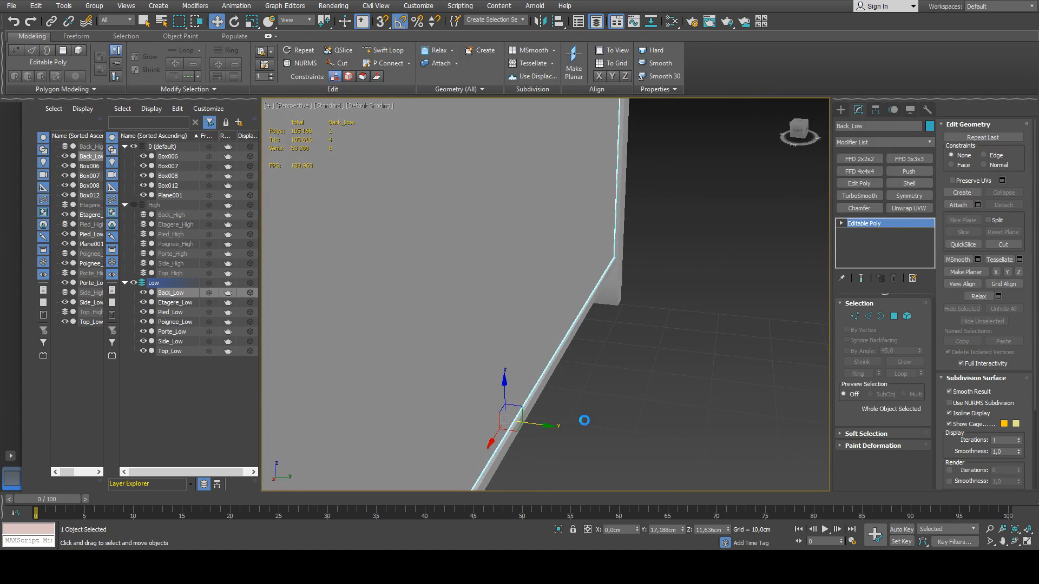
scroll(514, 414, up, 3)
scroll(515, 415, down, 7)
click(515, 414)
alt+middle_drag(473, 394, 575, 356)
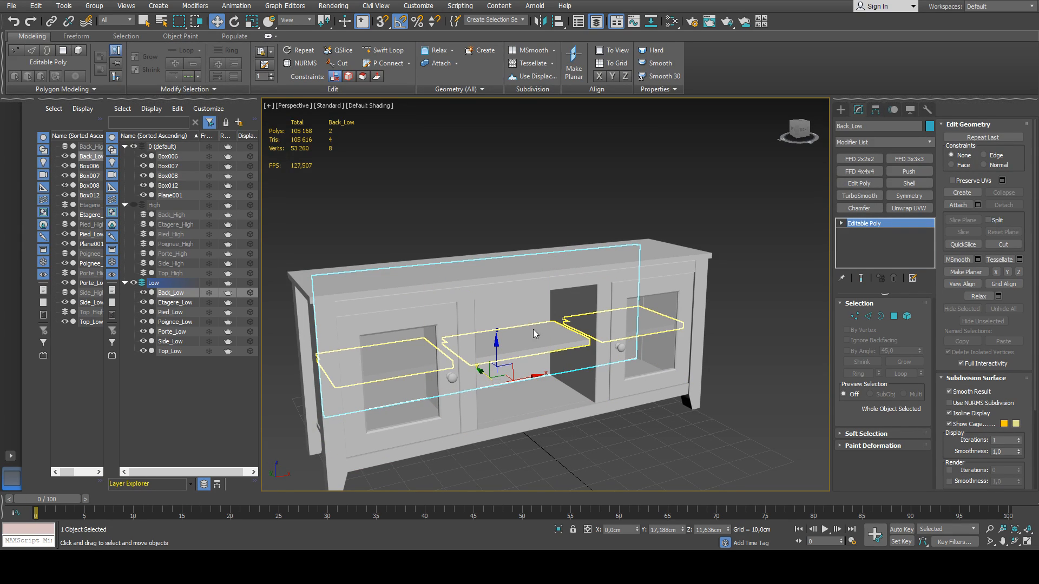
middle_drag(534, 333, 528, 310)
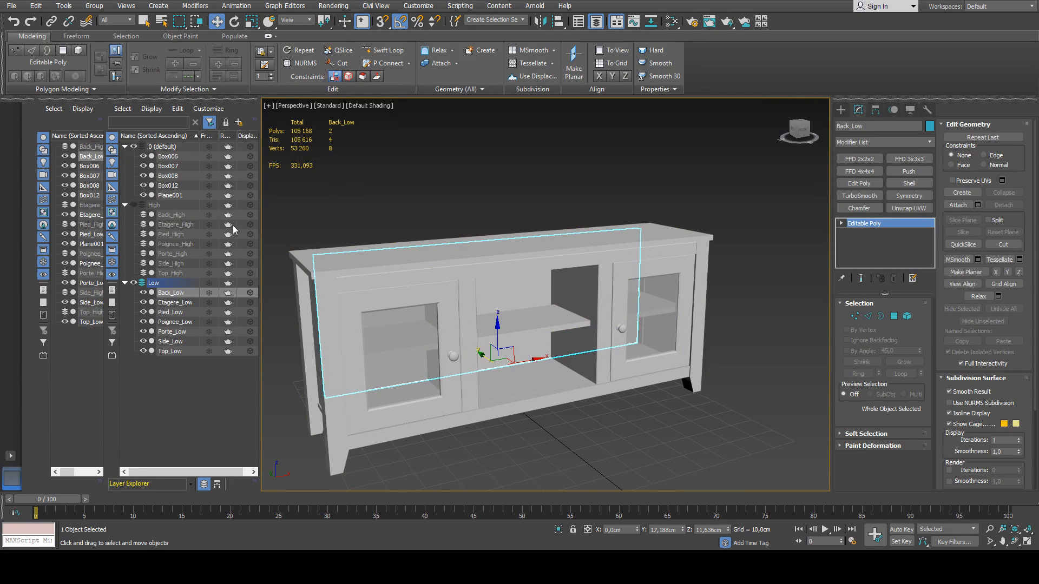
Check the remaining objects in the default layer and rename the door panes Box012 as Glass.
click(169, 156)
click(169, 166)
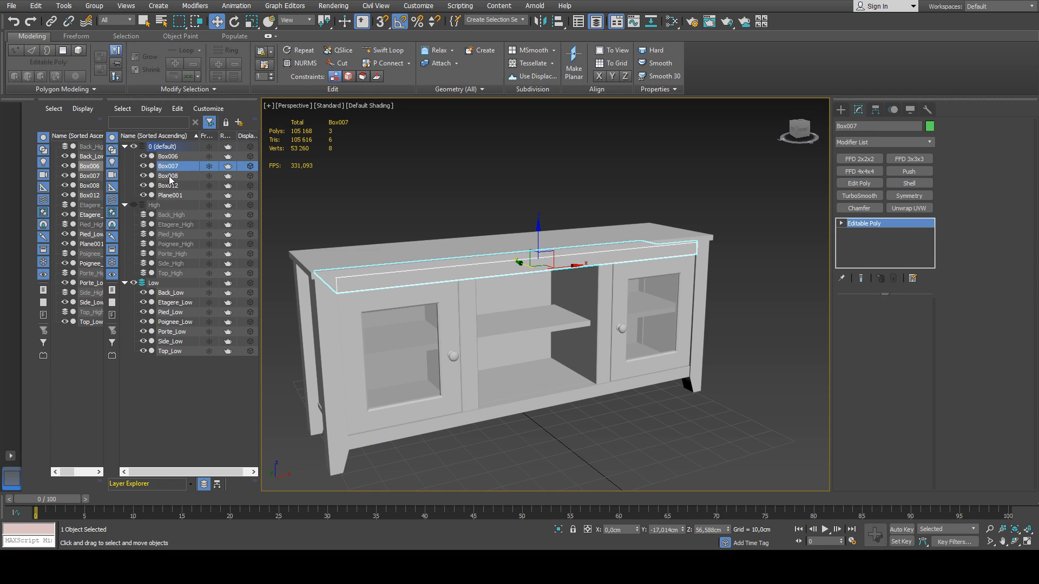
click(169, 175)
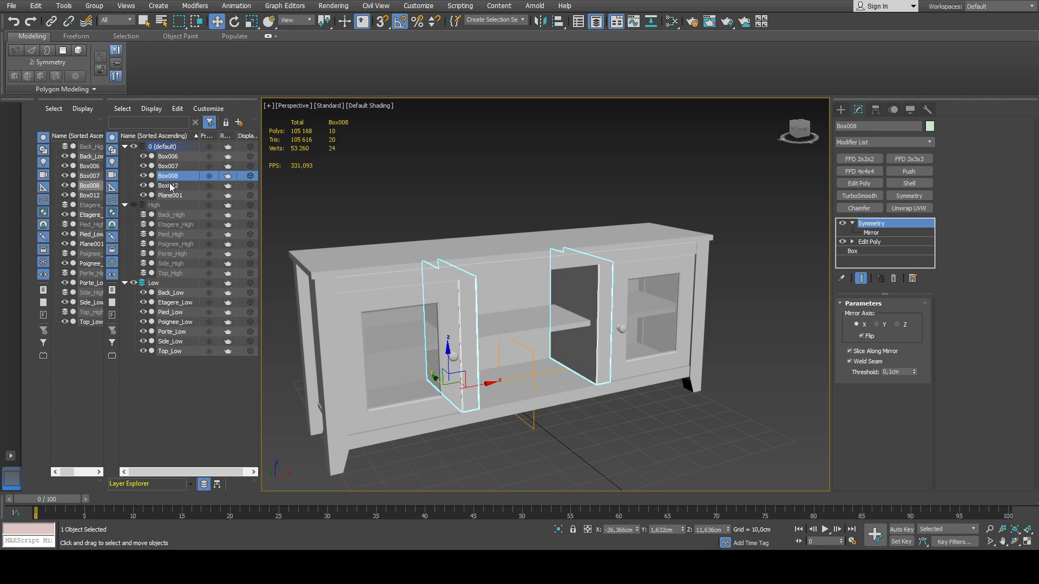
click(171, 186)
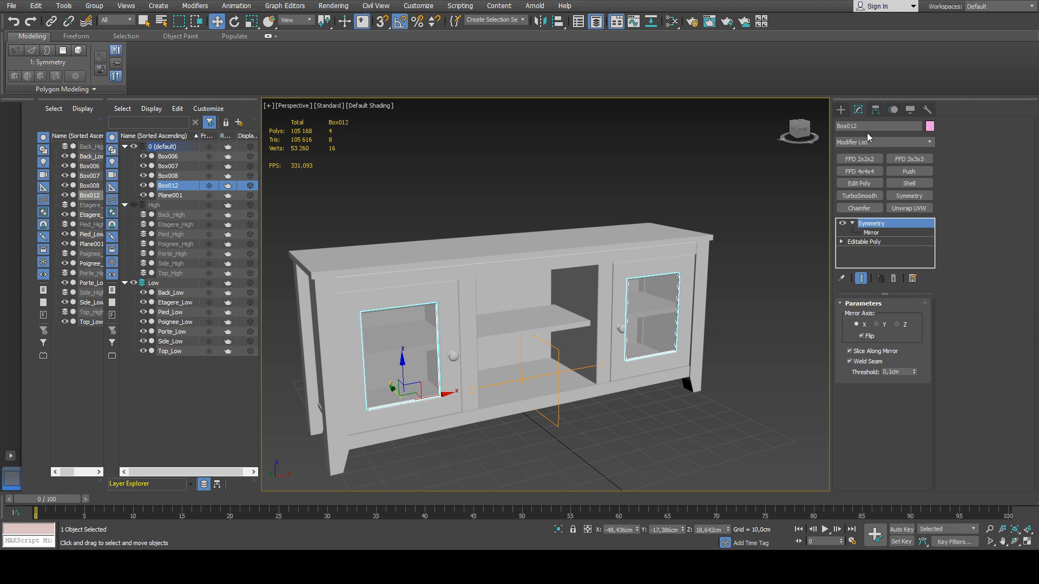
text(Glass)
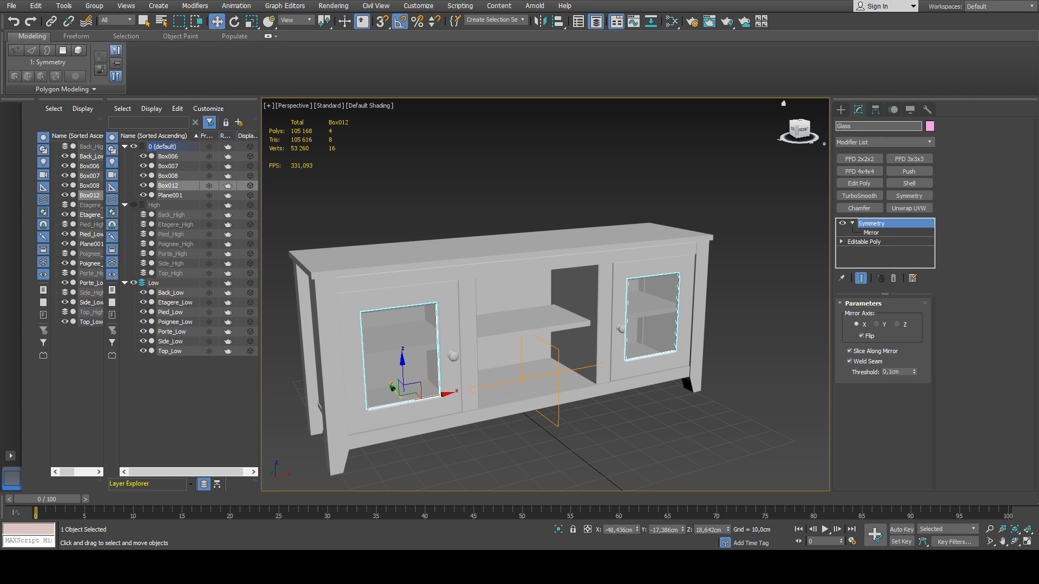
key(Return)
middle_drag(470, 348, 494, 346)
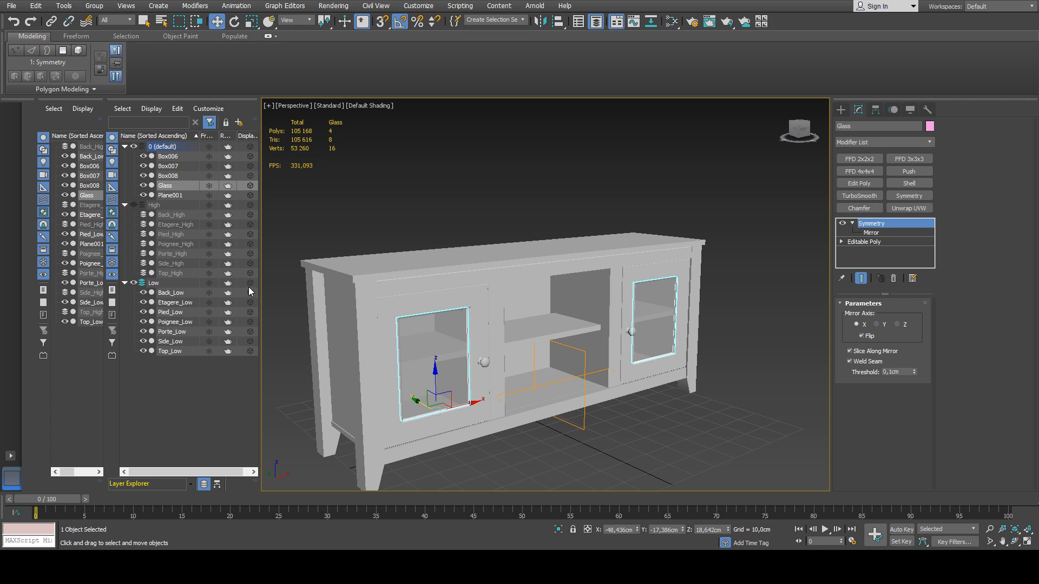
Rename the cabinet's bottom panel Plane001 as Bottom_Low.
click(166, 196)
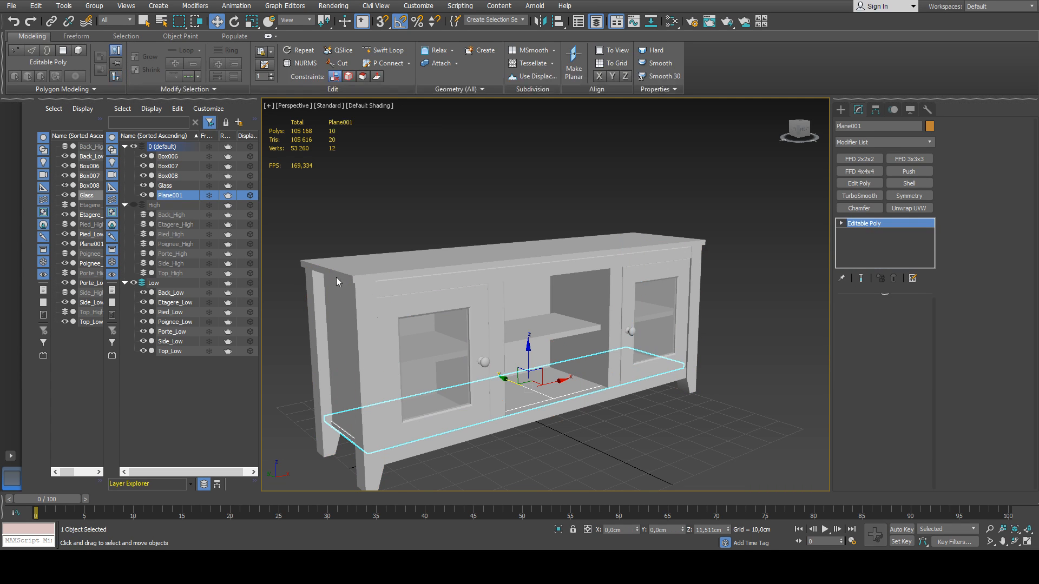
alt+middle_drag(482, 373, 466, 395)
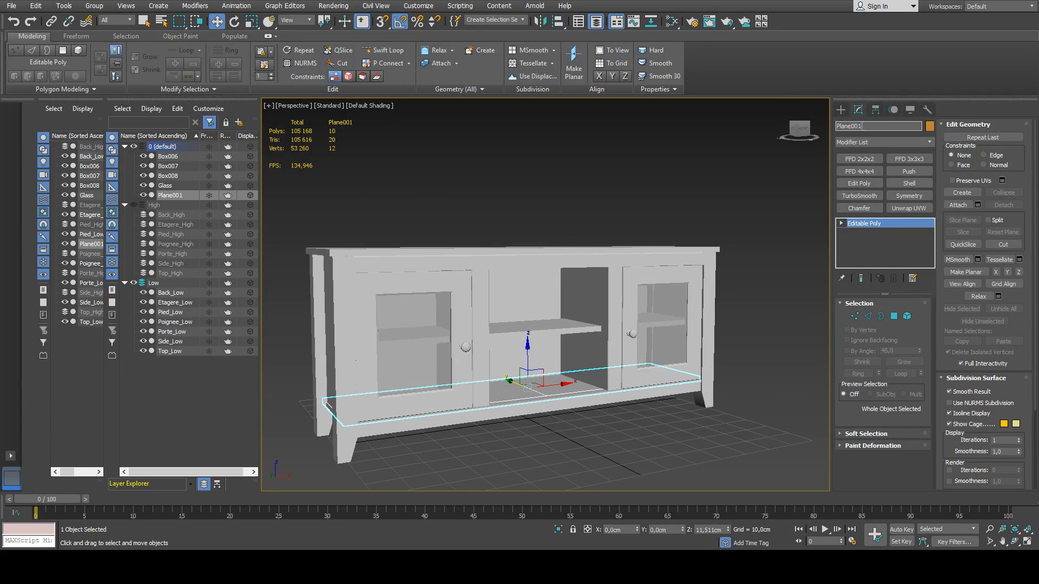
drag(862, 127, 810, 130)
text(Bottom_Low)
key(Return)
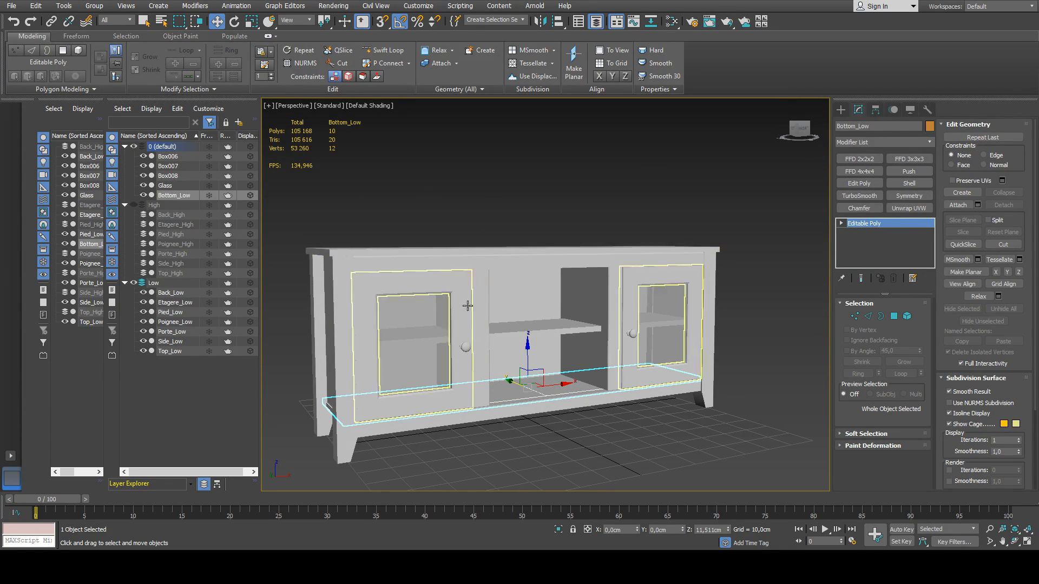
Clone Bottom_Low as Bottom_High and sort the two bottom panel objects into the Low and High layers.
alt+middle_drag(559, 385, 606, 398)
scroll(459, 429, up, 4)
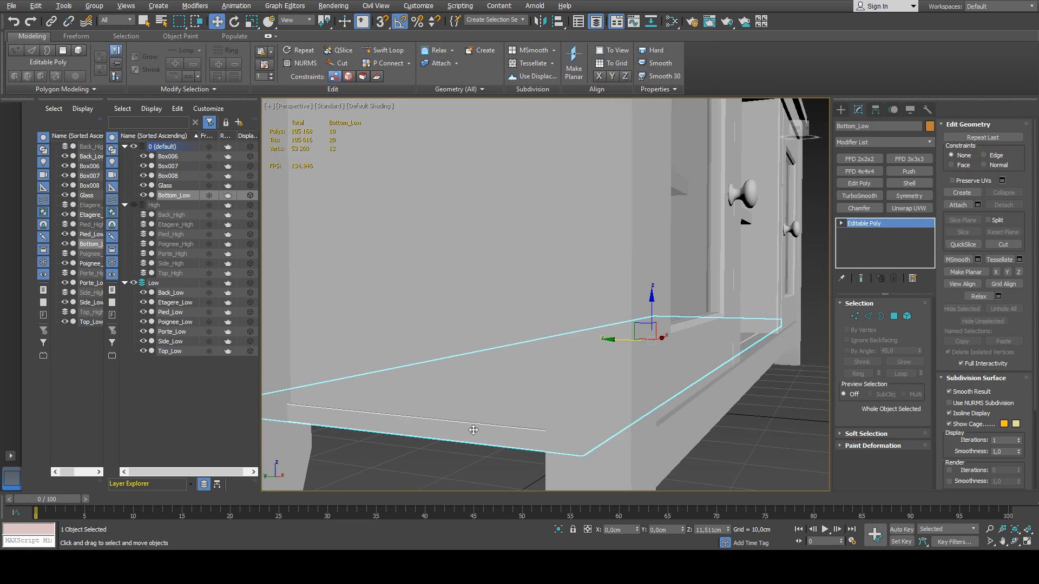
alt+middle_drag(473, 429, 438, 436)
scroll(475, 436, down, 3)
alt+middle_drag(531, 390, 536, 393)
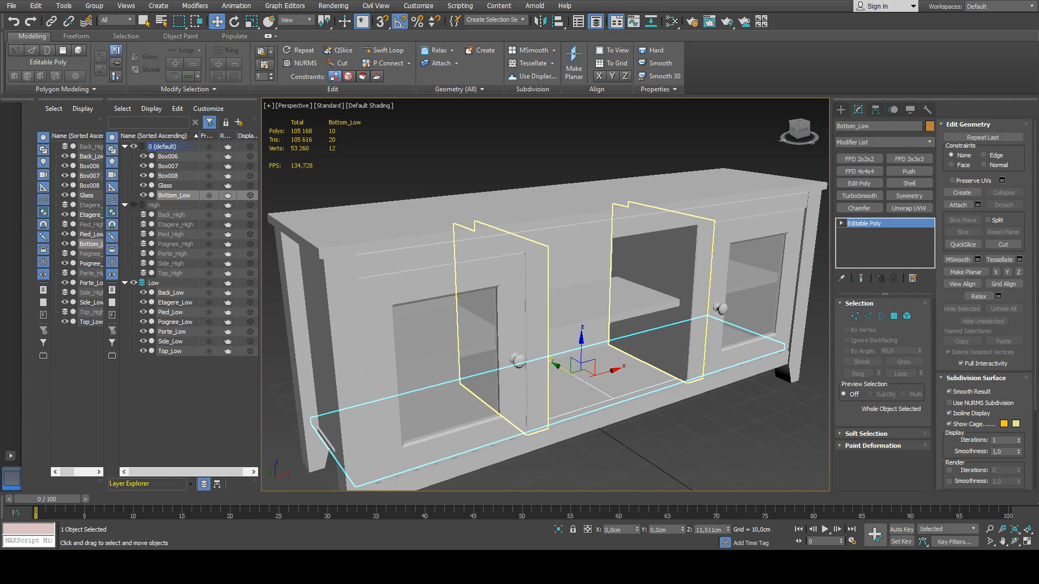
key(Return)
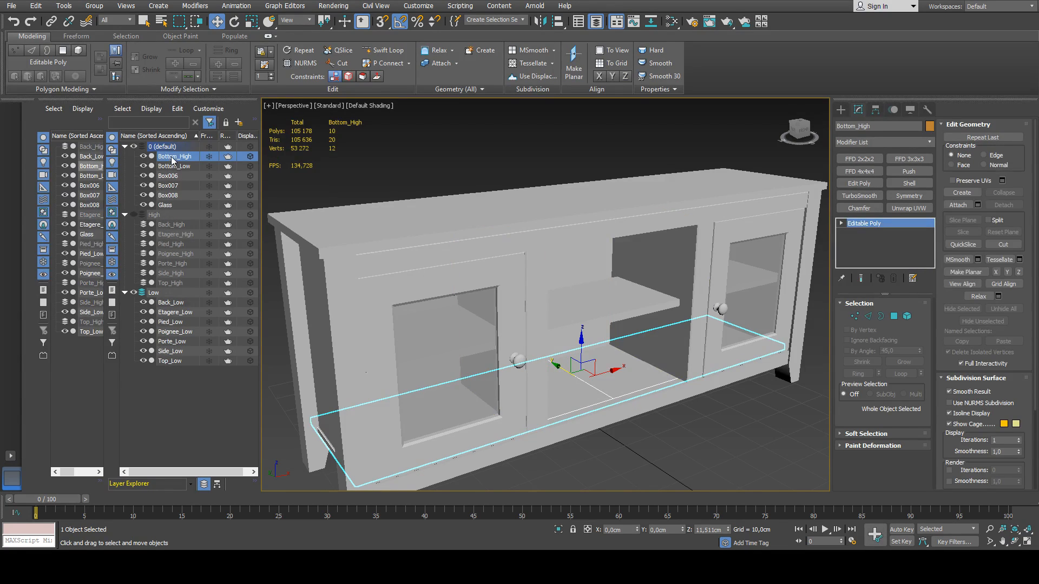
drag(172, 160, 164, 294)
Examine the lower front rail Box006 and the inner divider panels Box008, including where they meet.
scroll(512, 272, down, 1)
click(616, 410)
scroll(613, 394, down, 2)
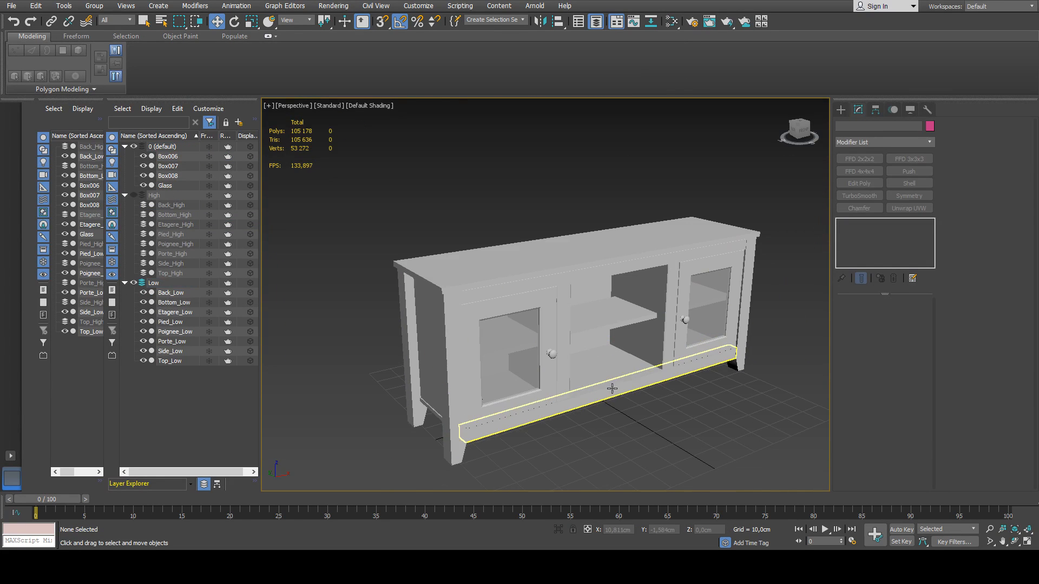
click(612, 388)
scroll(595, 384, up, 6)
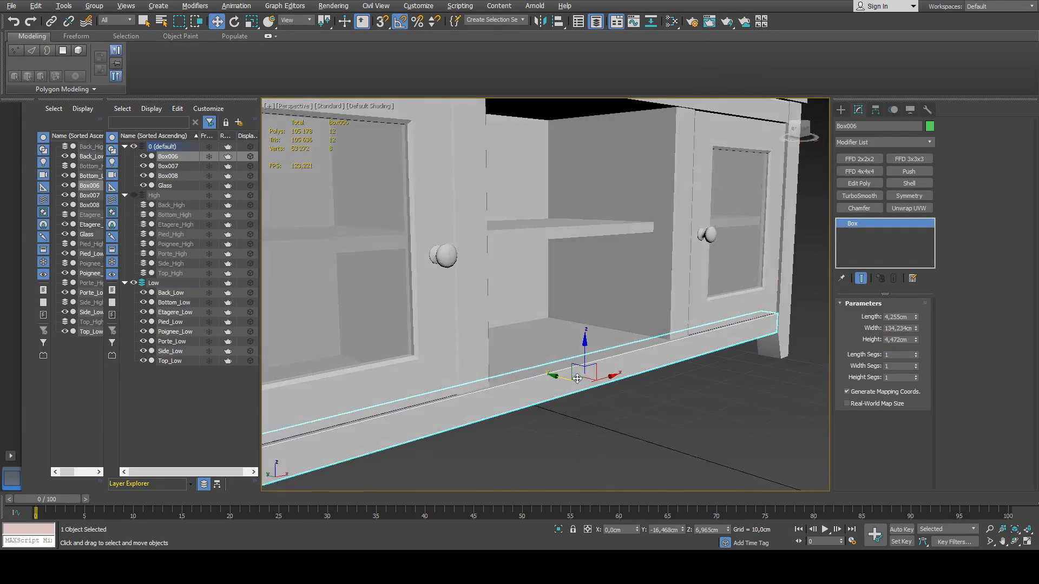
alt+middle_drag(577, 378, 490, 389)
scroll(489, 388, up, 3)
click(556, 350)
scroll(556, 350, down, 5)
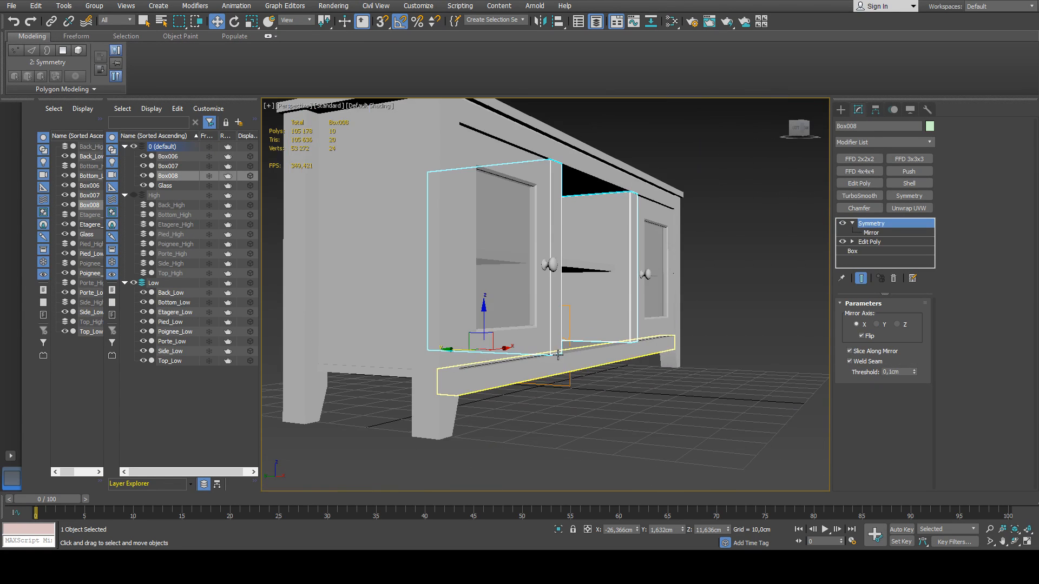
alt+middle_drag(556, 353, 595, 381)
click(538, 403)
scroll(599, 380, up, 5)
click(673, 362)
scroll(673, 362, down, 5)
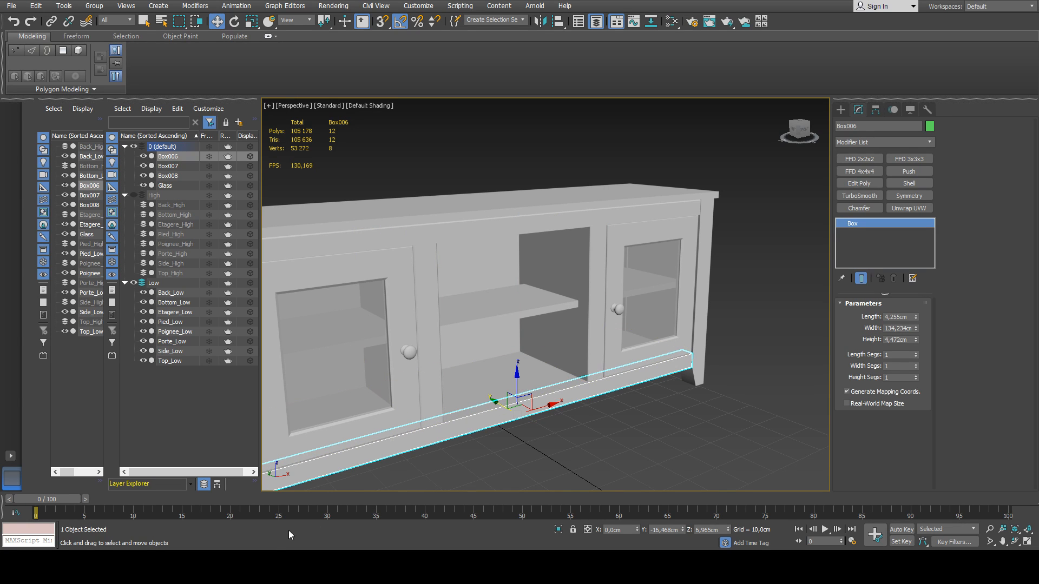
middle_drag(541, 300, 545, 293)
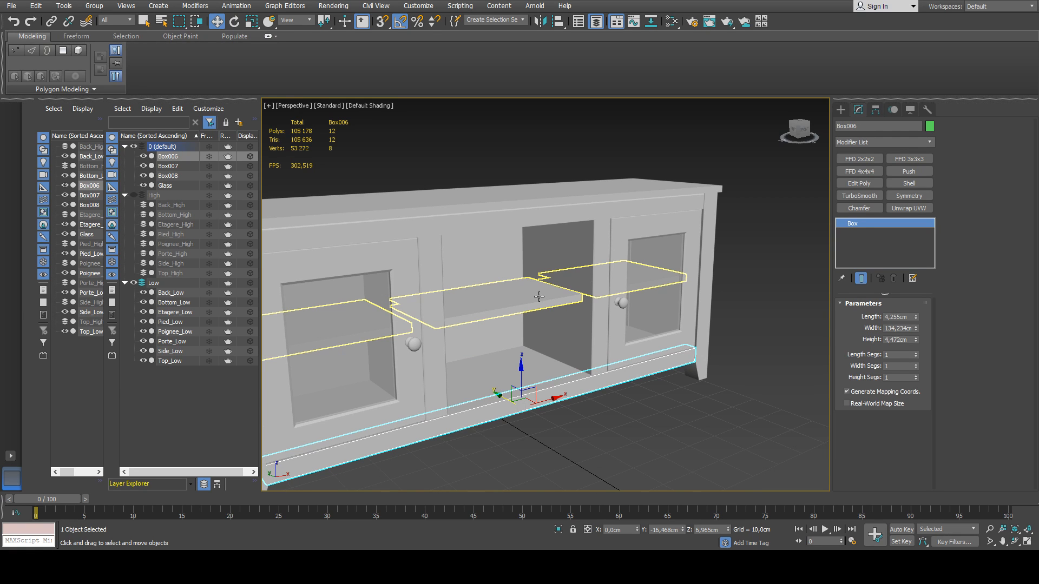
scroll(539, 296, down, 6)
middle_drag(536, 319, 531, 323)
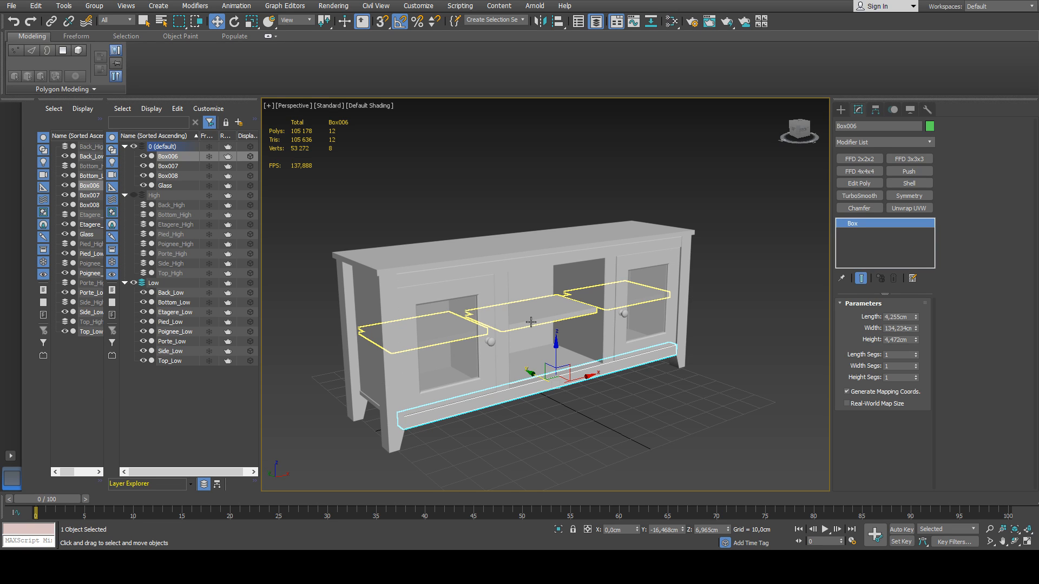
Show the High layer and hide the Low layer so the high-poly parts are displayed instead of the low-poly ones.
middle_drag(531, 321, 511, 299)
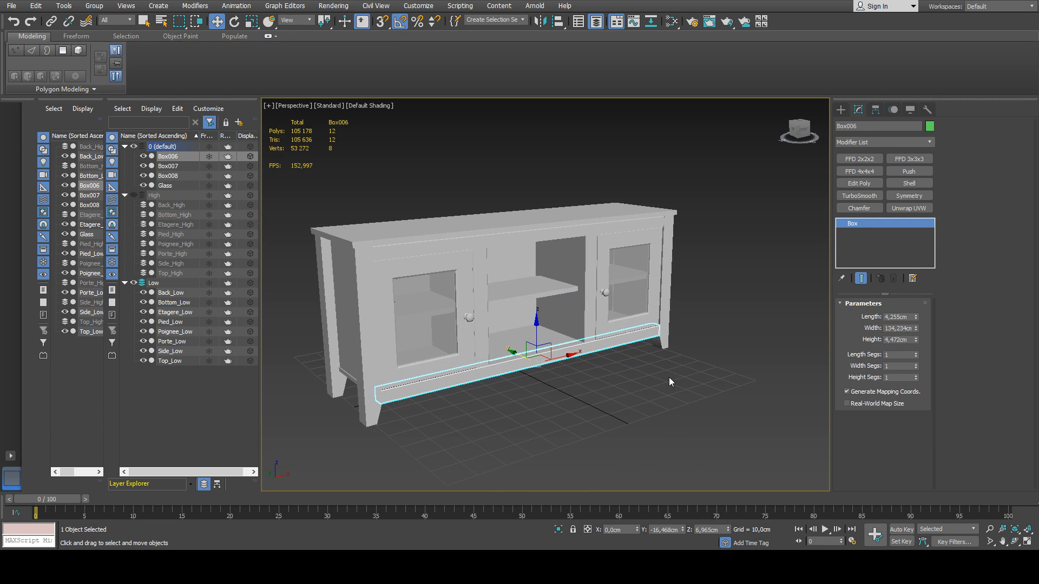
click(134, 196)
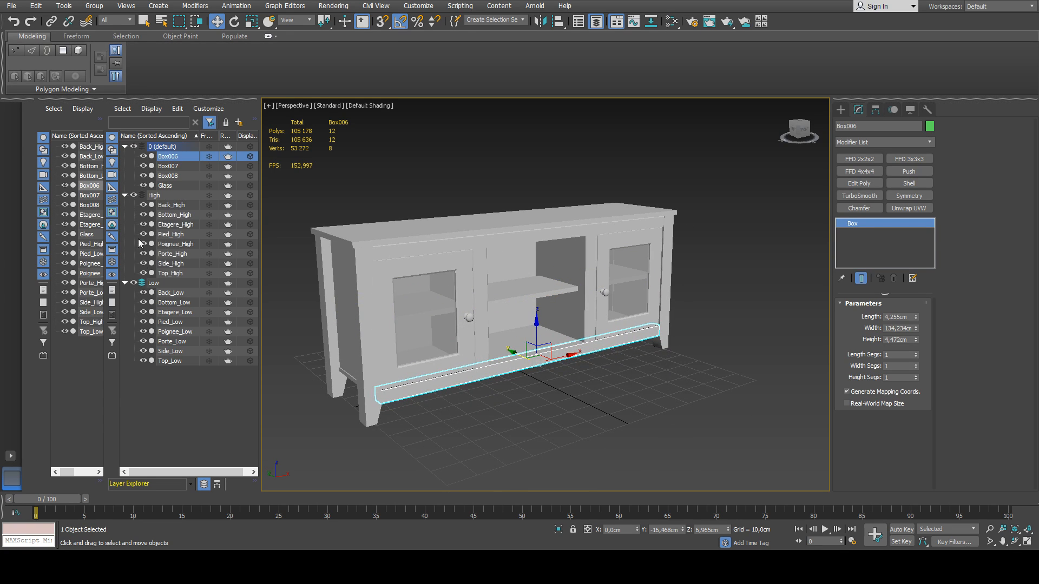
click(131, 283)
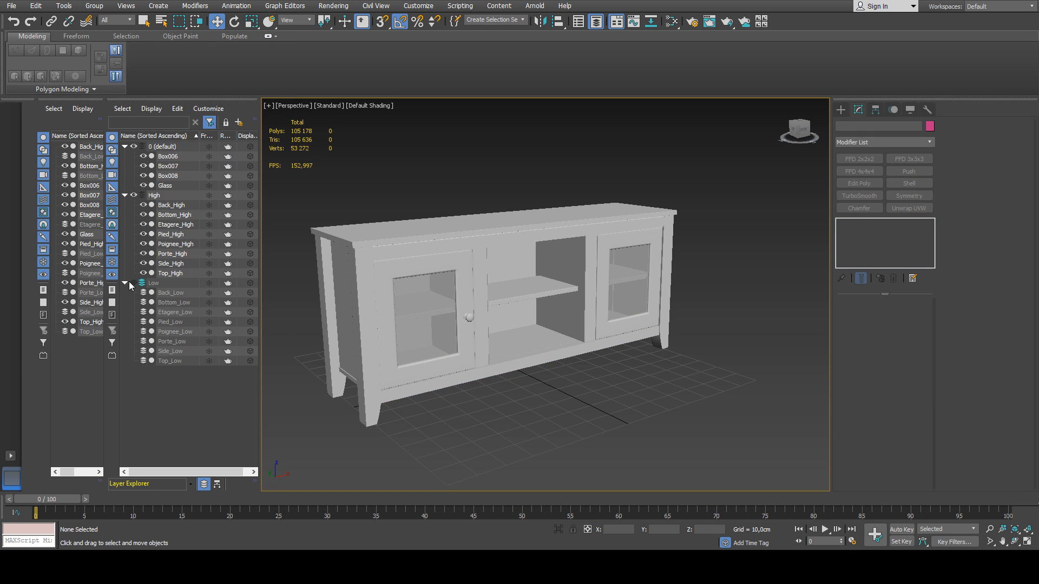
click(131, 284)
click(131, 283)
click(131, 284)
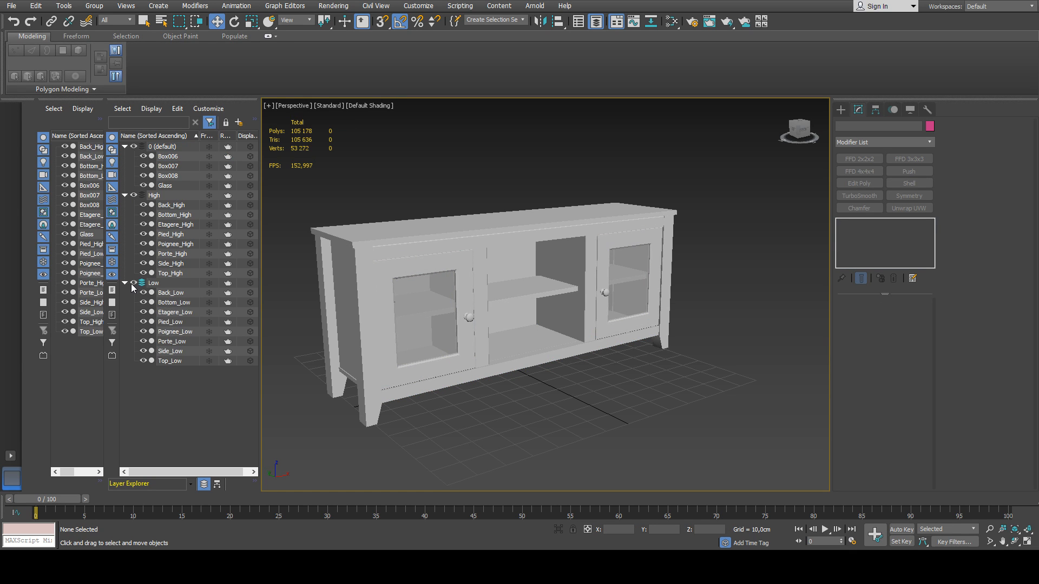
click(131, 283)
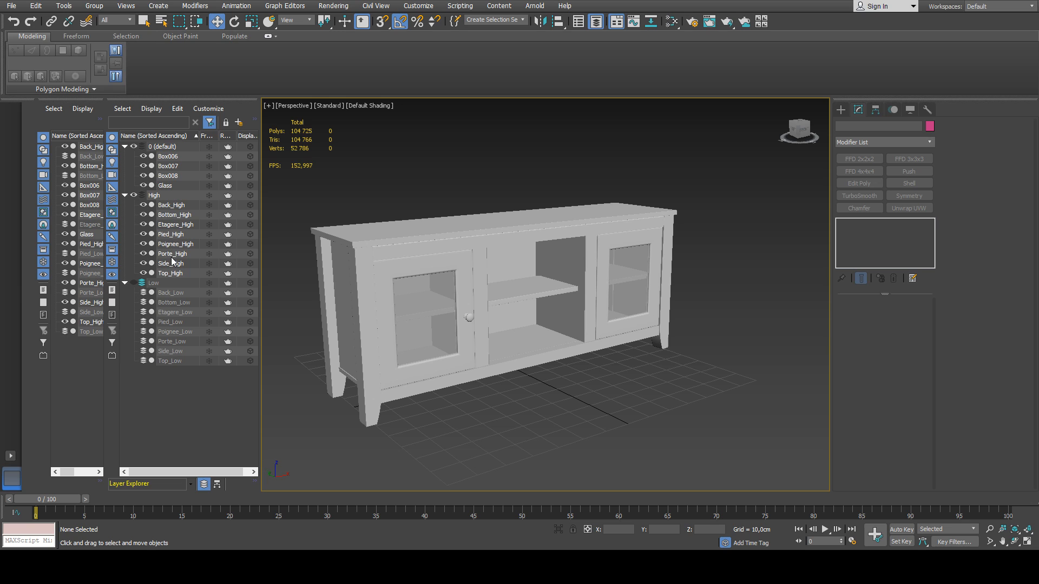
Add a Symmetry modifier to Poignee_High and mirror the knob onto the other door, with flipped X axis and the mirror at X 0.
click(176, 244)
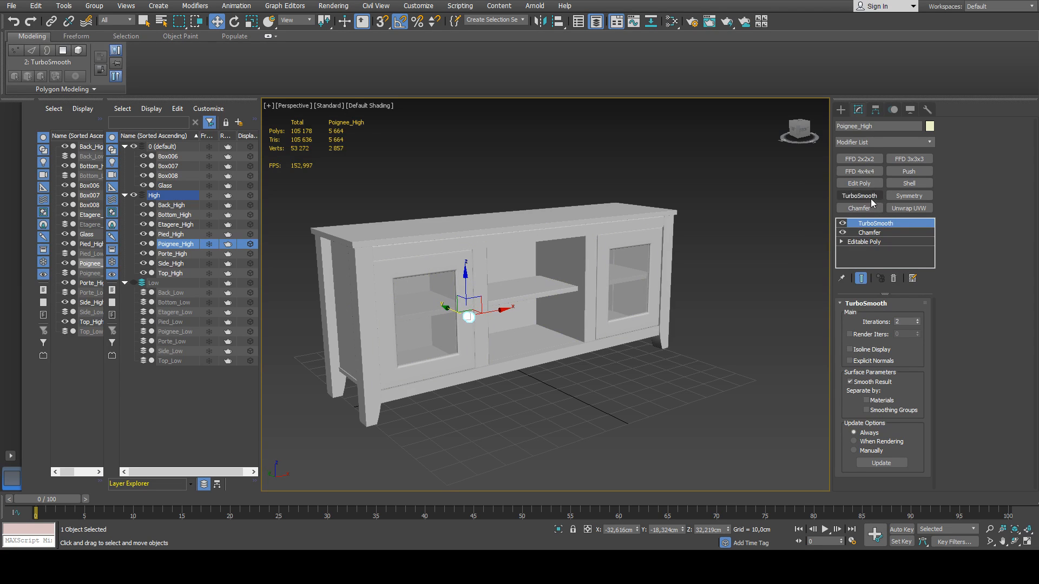
click(909, 196)
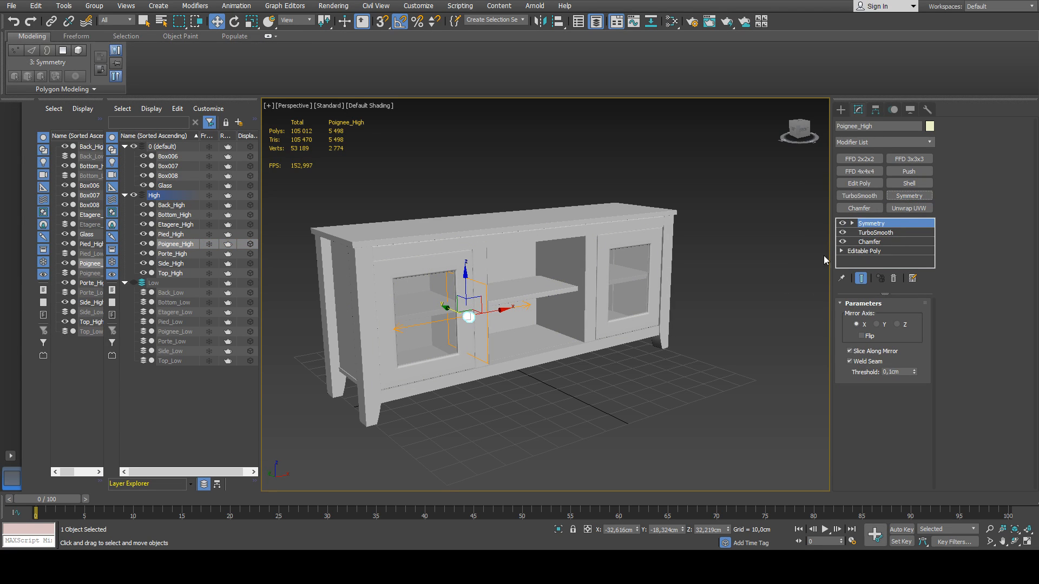
click(853, 224)
click(871, 233)
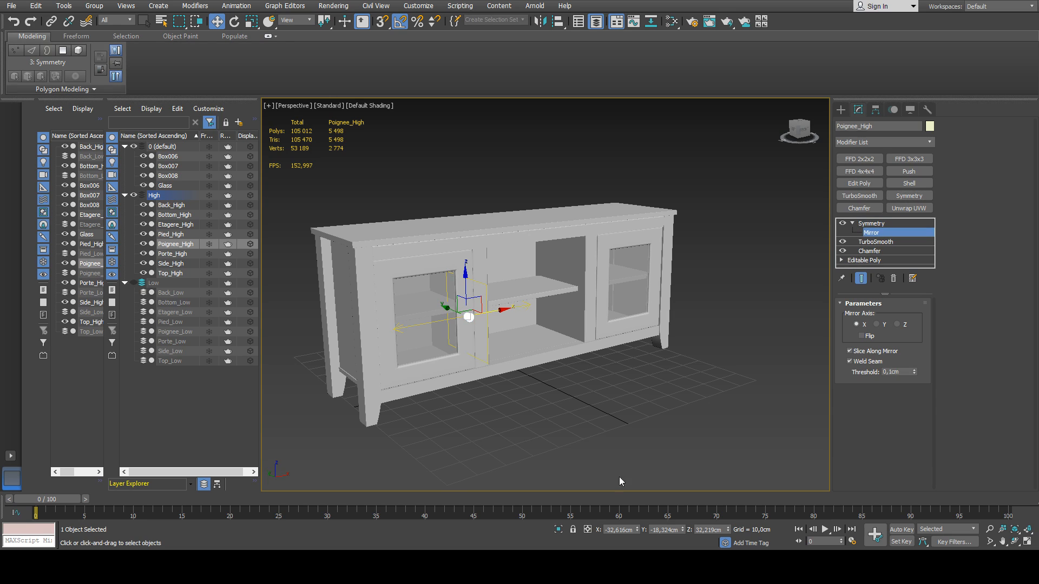
right_click(636, 530)
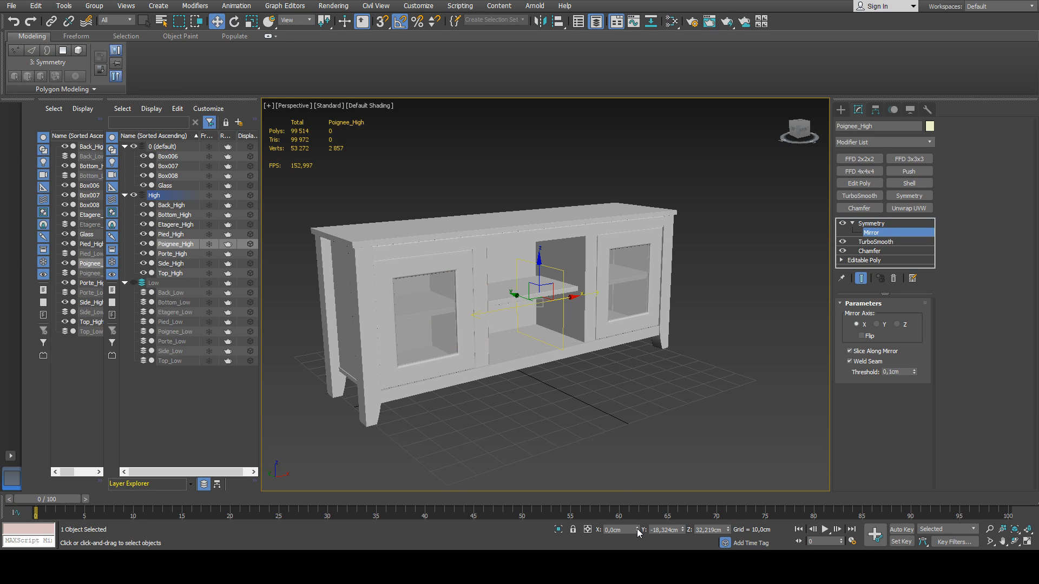
click(879, 232)
click(768, 294)
alt+middle_drag(546, 293, 535, 314)
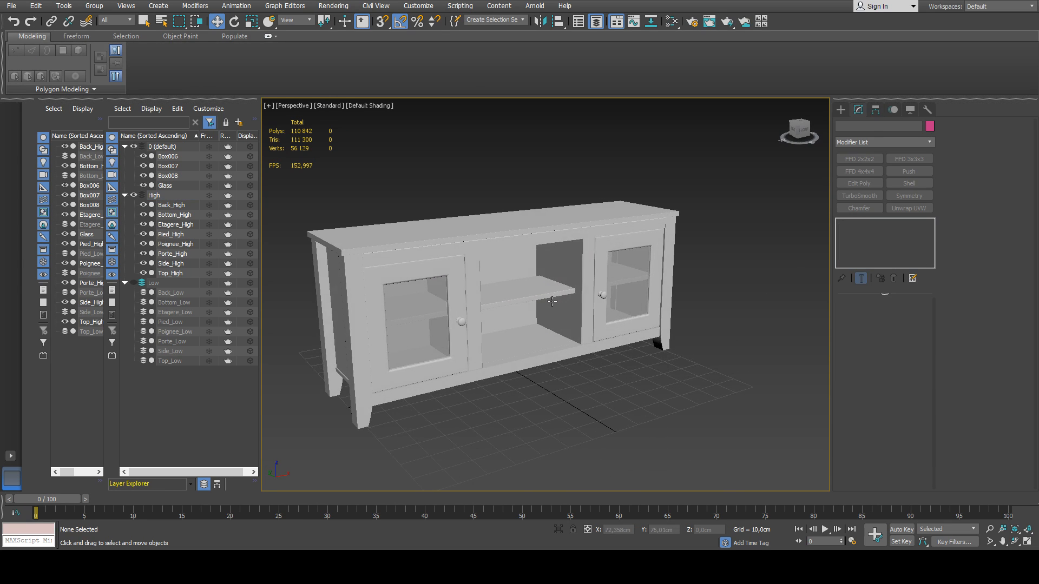
Check which cabinet parts remain in the default layer by toggling its visibility, and examine the door panes named Glass.
click(134, 147)
click(134, 146)
click(134, 147)
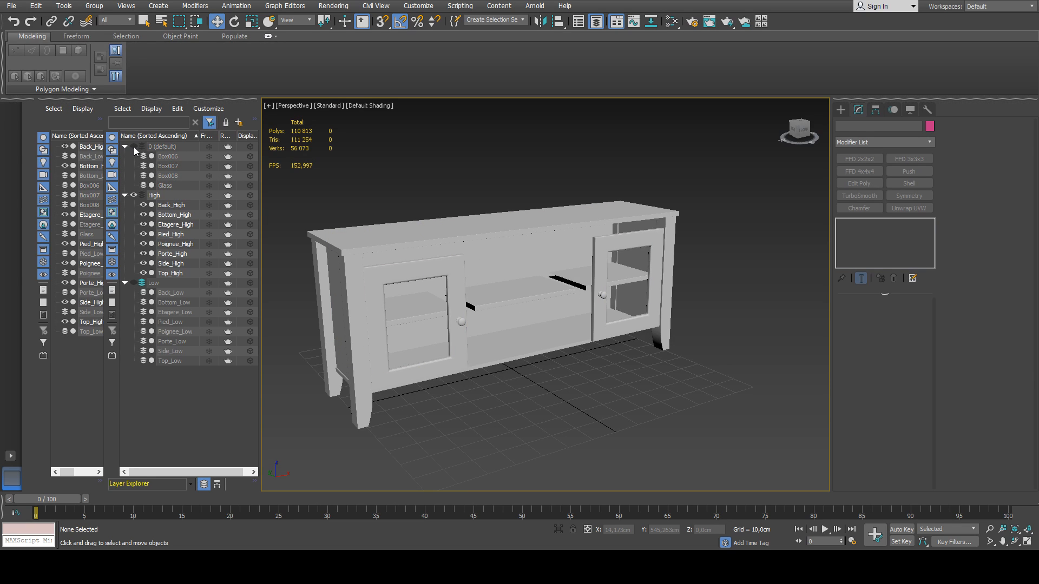
click(134, 146)
alt+middle_drag(528, 308, 498, 322)
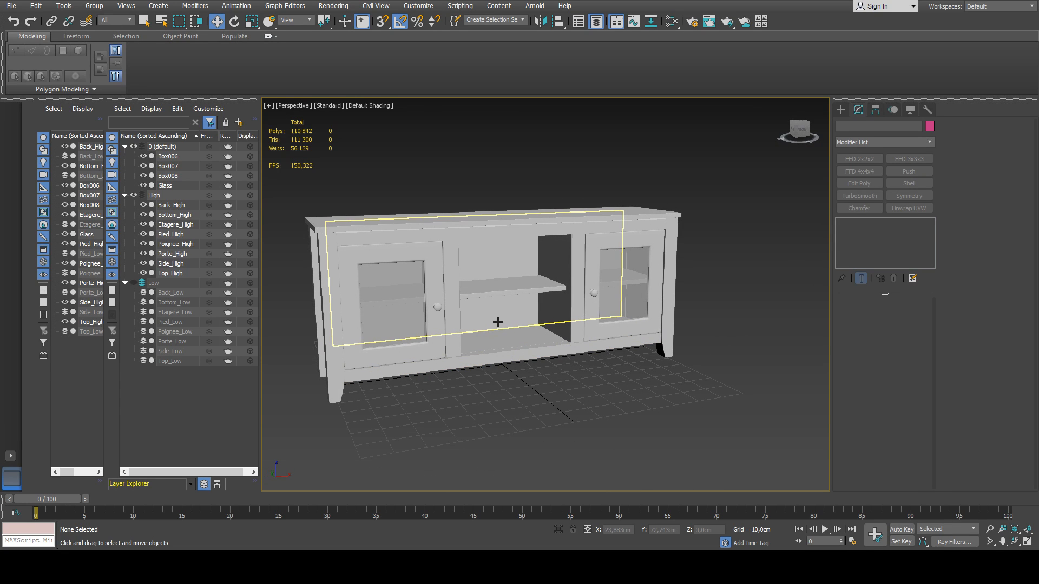
middle_drag(496, 320, 492, 331)
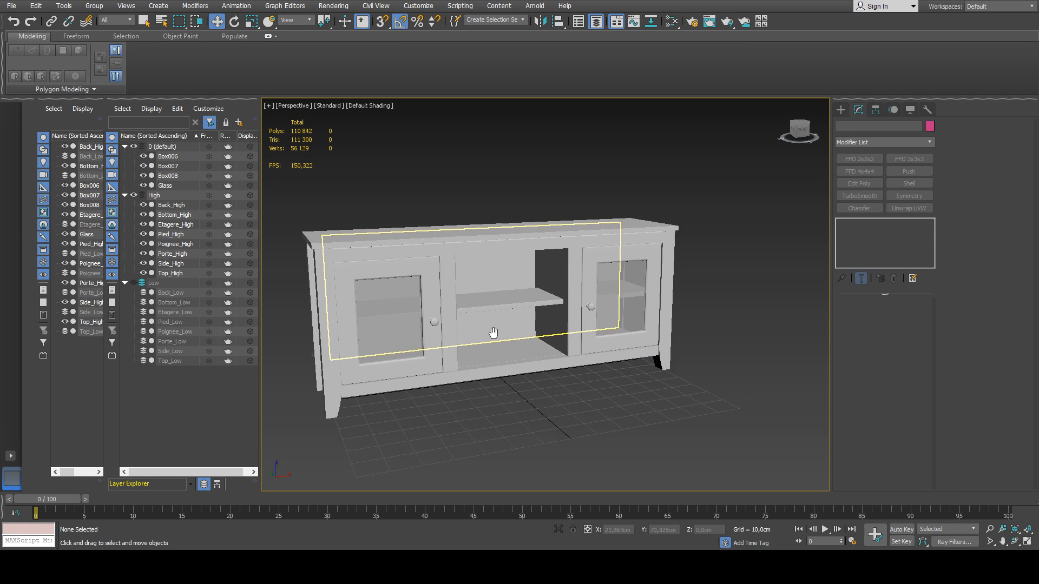
click(419, 336)
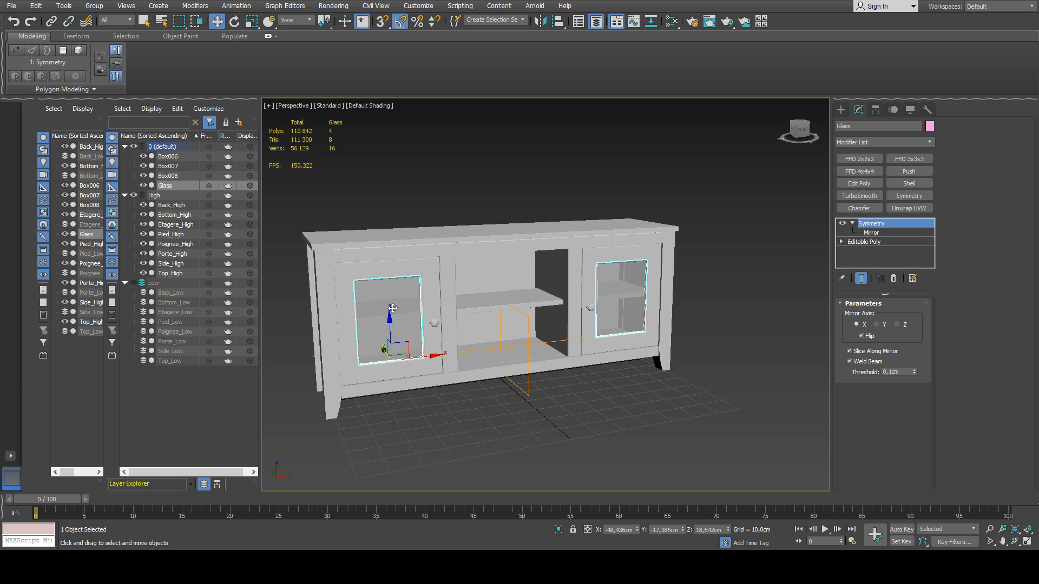
middle_drag(393, 309, 442, 307)
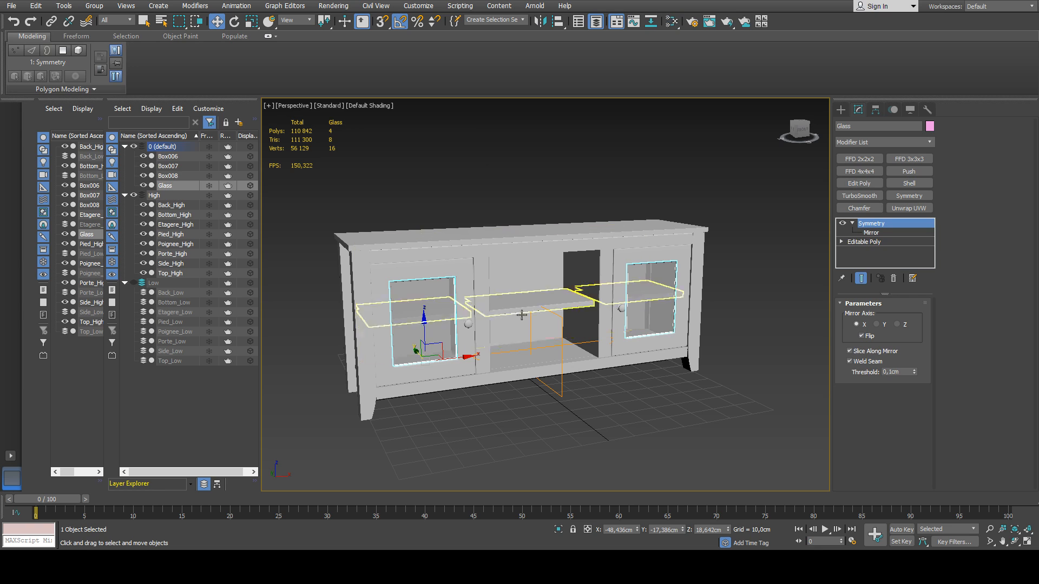
Set the perspective viewport to High Quality shading and inspect the high-poly cabinet in it.
click(518, 417)
scroll(512, 314, up, 3)
scroll(512, 315, down, 3)
scroll(513, 315, up, 1)
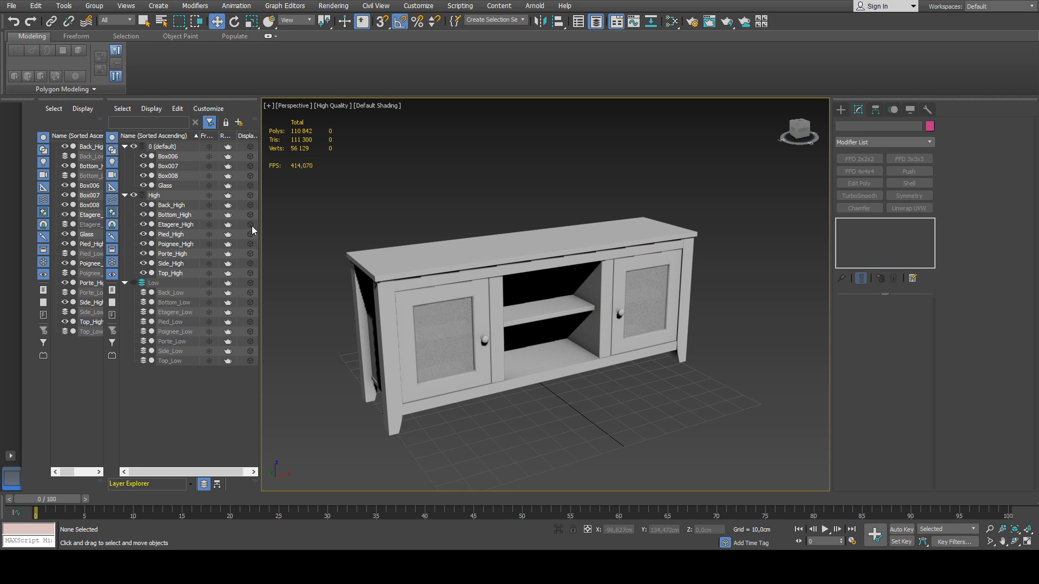
alt+middle_drag(563, 405, 547, 359)
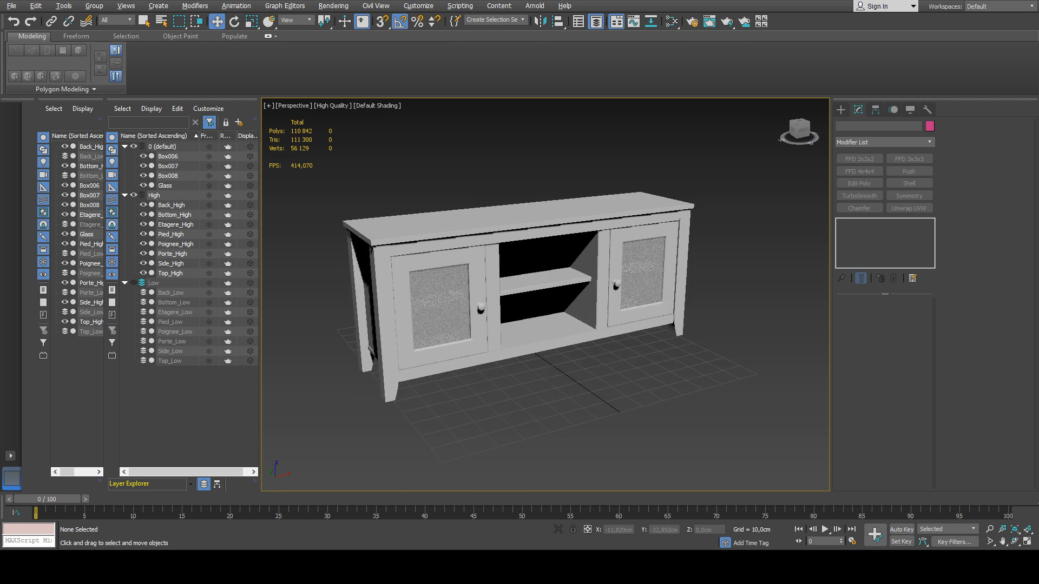
scroll(543, 377, up, 2)
scroll(552, 401, up, 2)
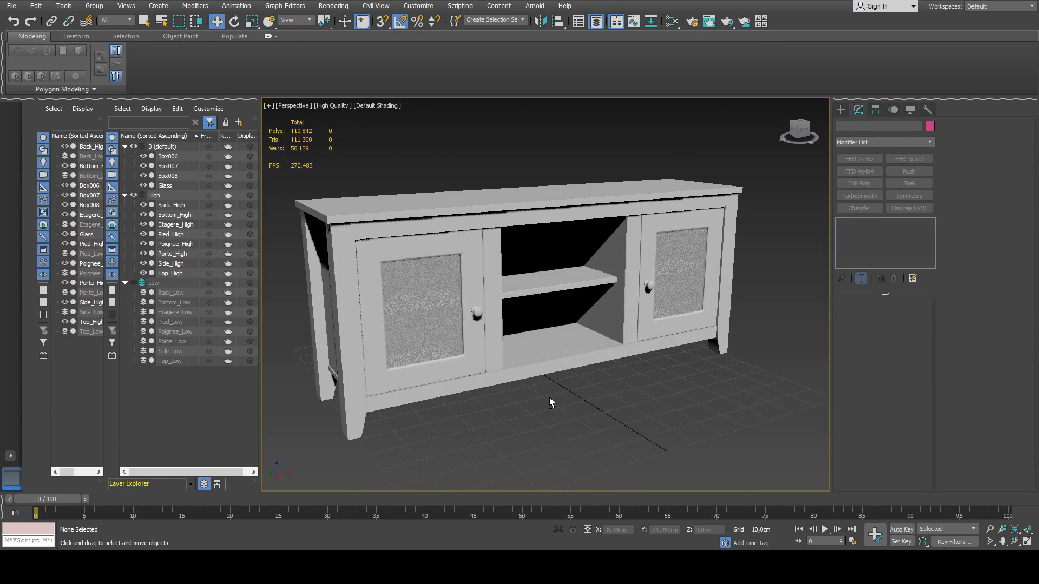
scroll(557, 396, down, 3)
scroll(566, 394, up, 3)
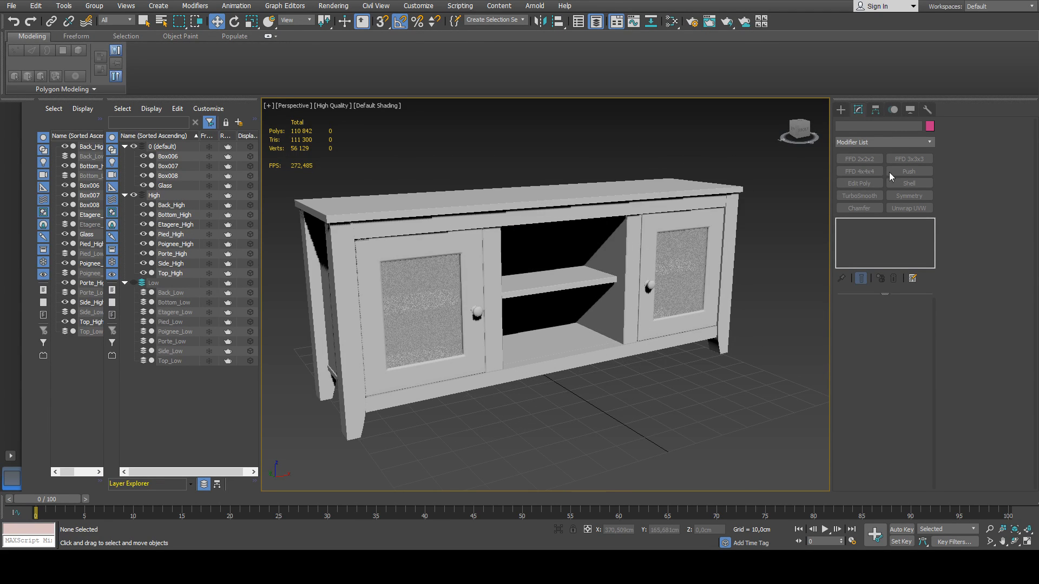
Make the default layer active and place a Standard Skylight on the ground beside the cabinet.
click(840, 110)
click(867, 126)
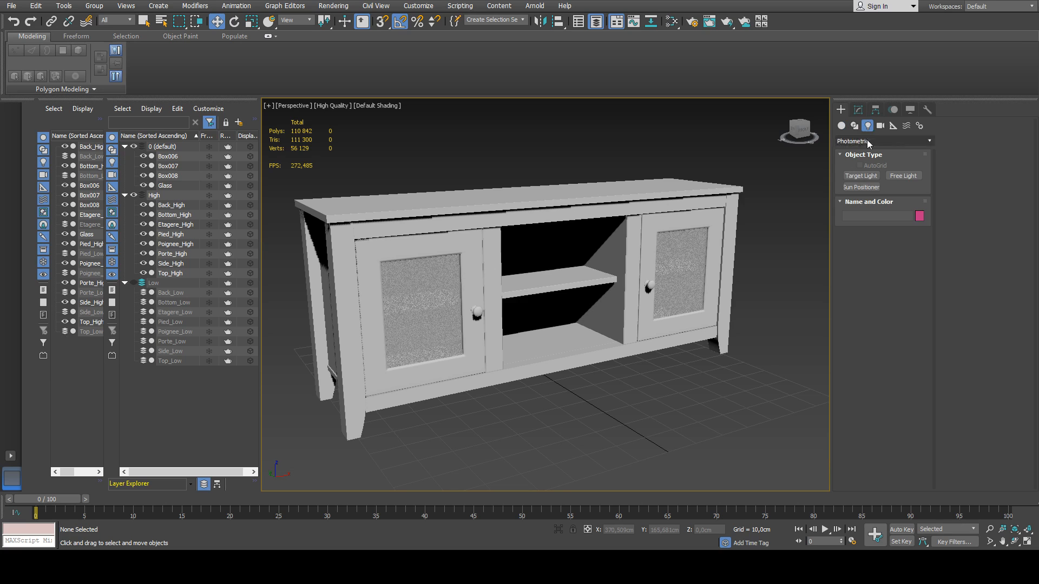
click(873, 142)
click(869, 149)
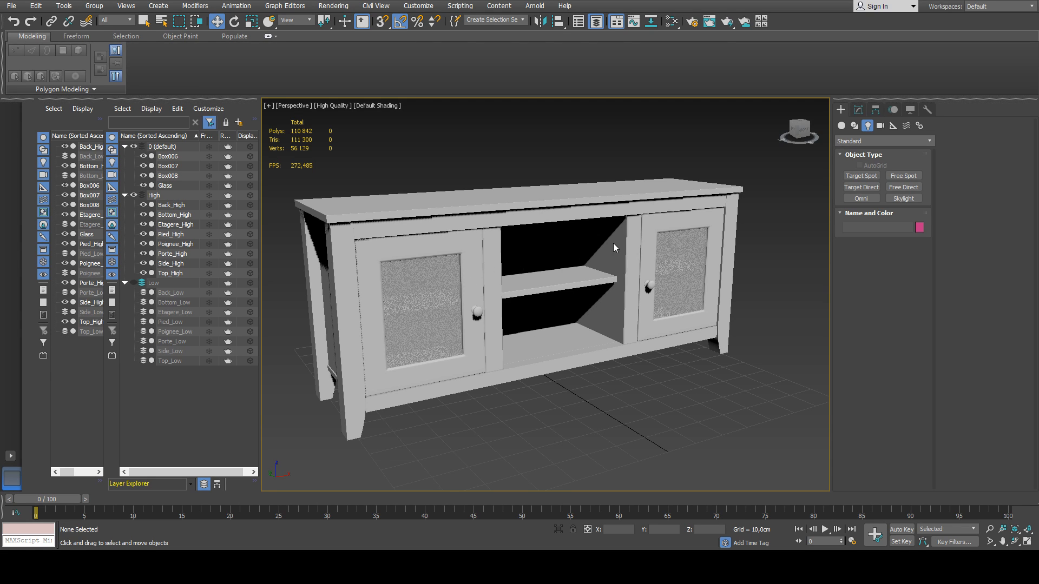
click(142, 147)
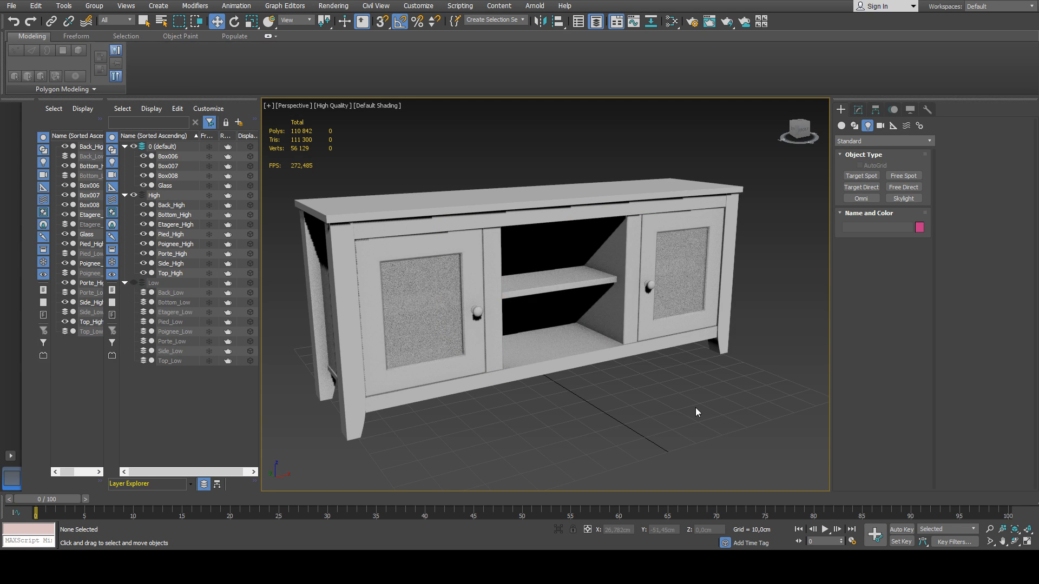
click(903, 199)
click(755, 380)
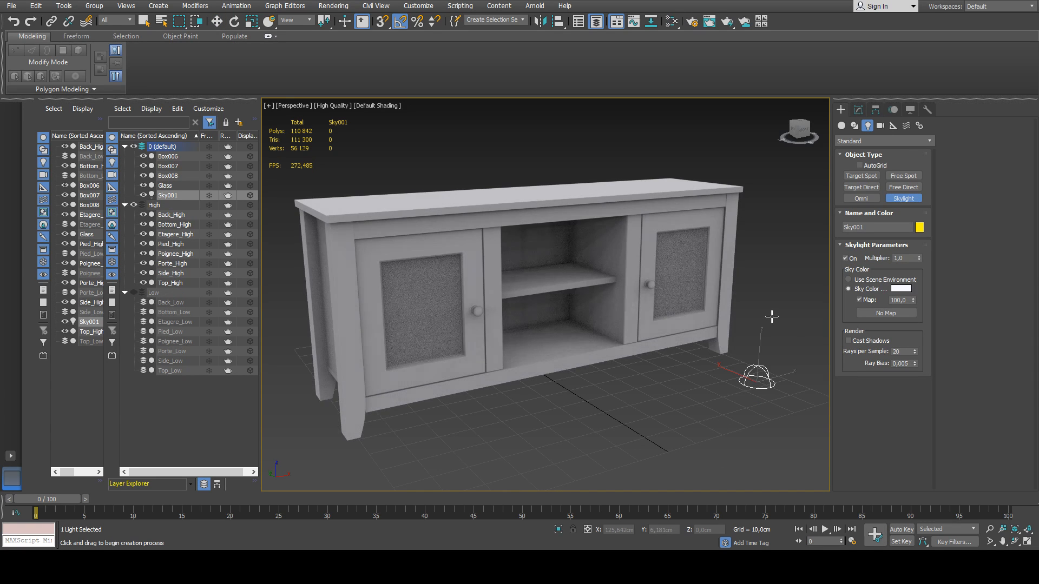
right_click(771, 304)
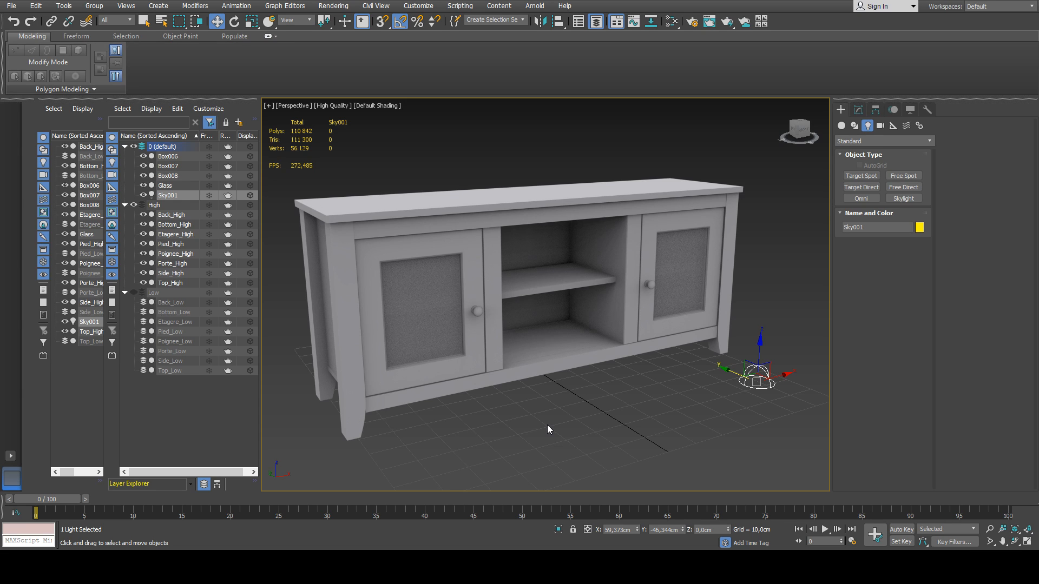
Enlarge the viewport by closing the Layer Explorer and narrowing the Scene Explorer, and hide the viewport statistics.
key(alt+w)
key(alt+w)
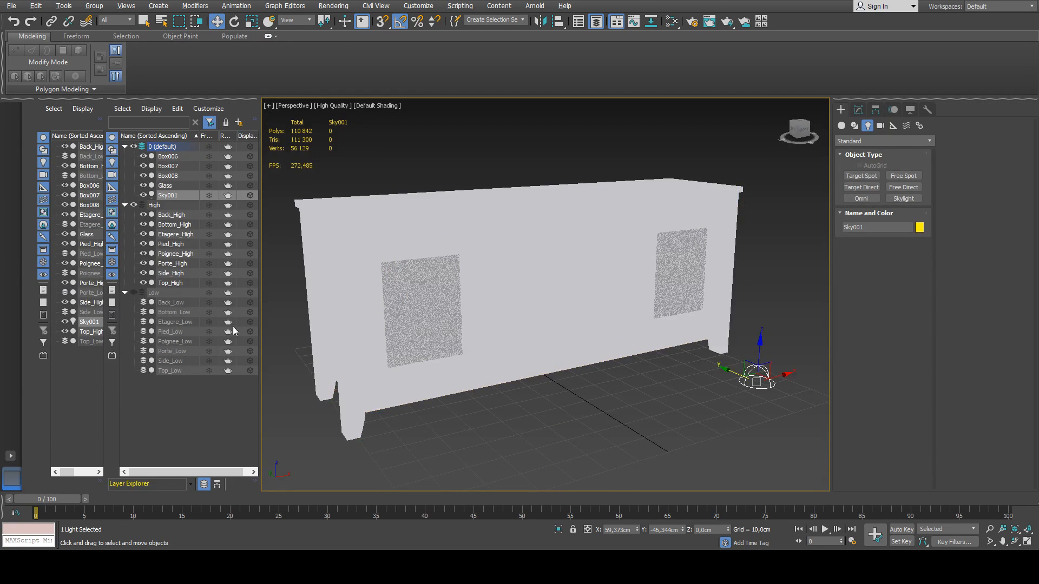
click(596, 21)
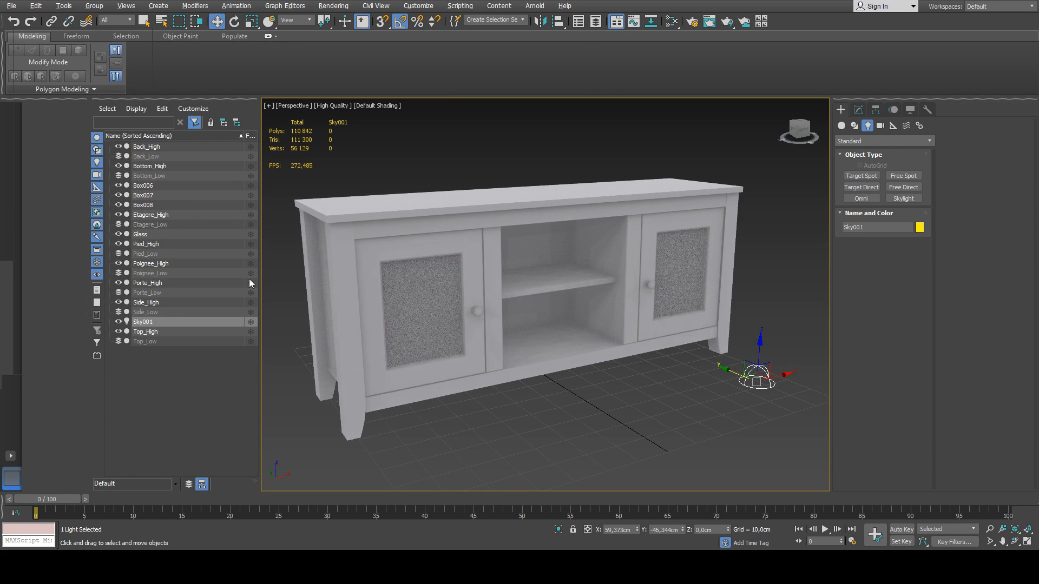
drag(257, 267, 87, 266)
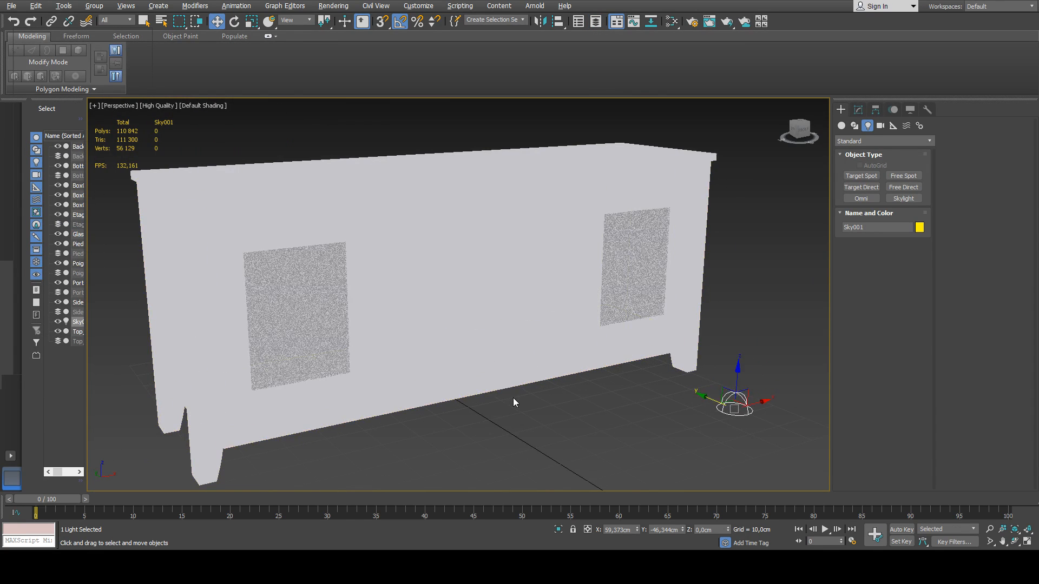
middle_drag(513, 398, 563, 407)
click(549, 419)
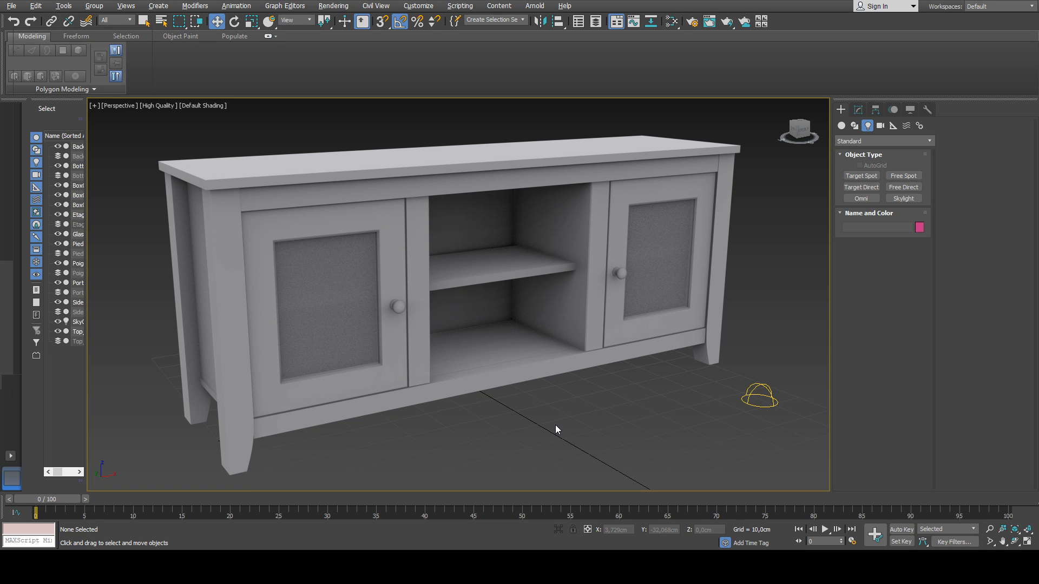
Set the skylight's rays per sample to 30.
click(754, 402)
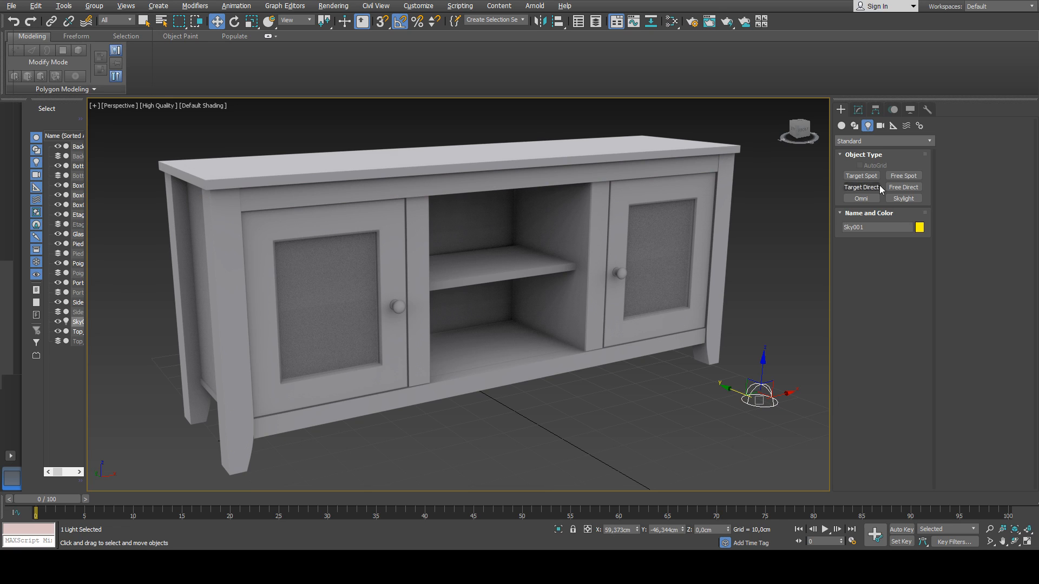
click(858, 109)
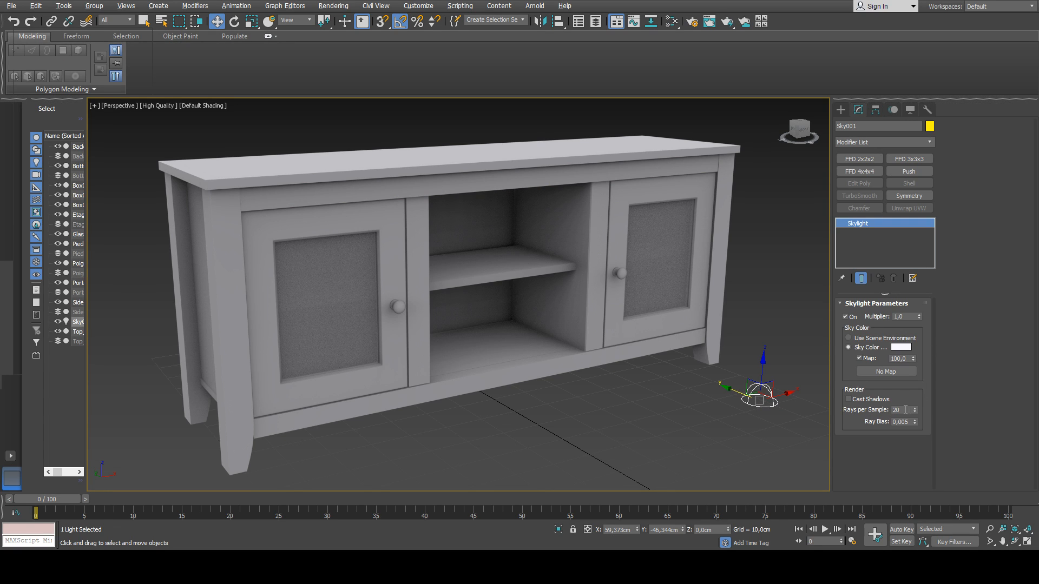
double_click(905, 410)
text(30)
key(Return)
middle_drag(713, 381, 712, 386)
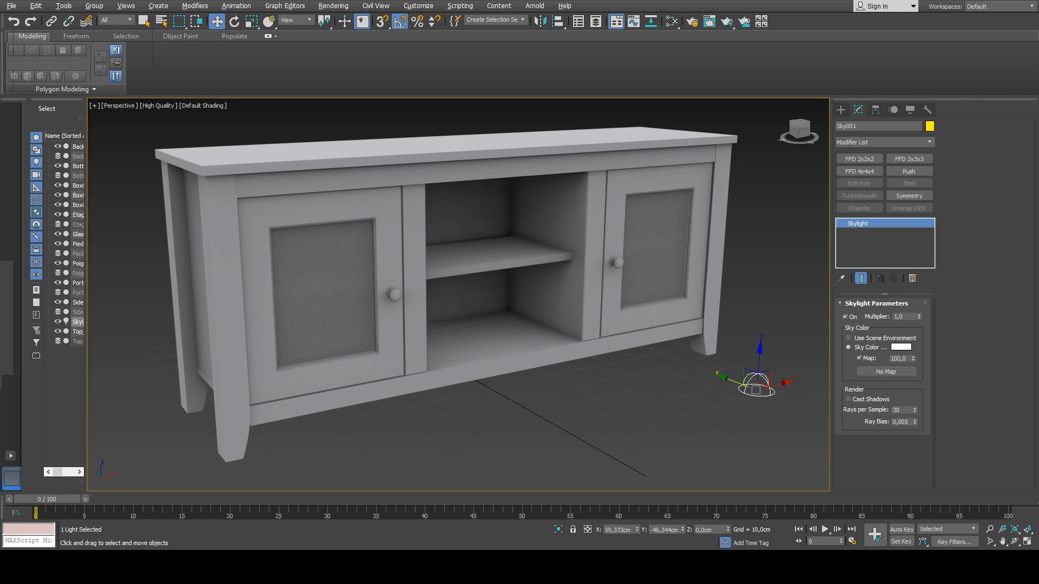
Open the Material Editor.
middle_drag(560, 400, 556, 399)
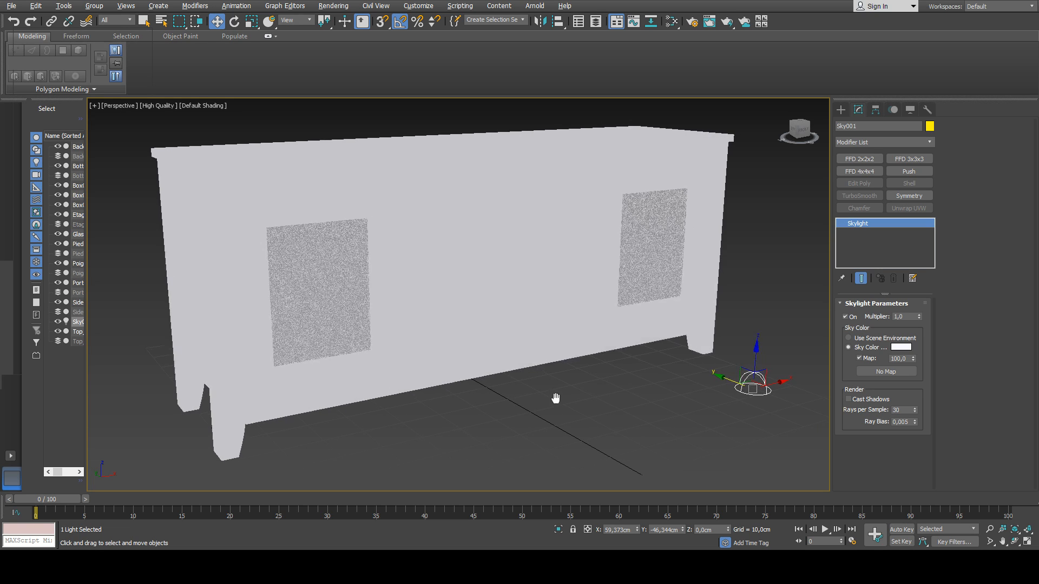
key(m)
middle_drag(458, 346, 459, 348)
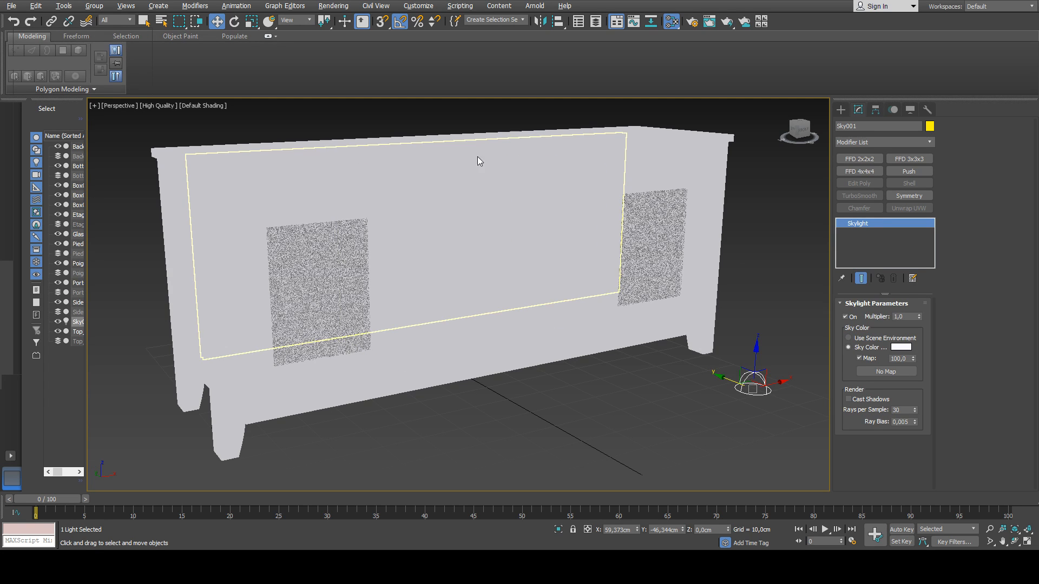